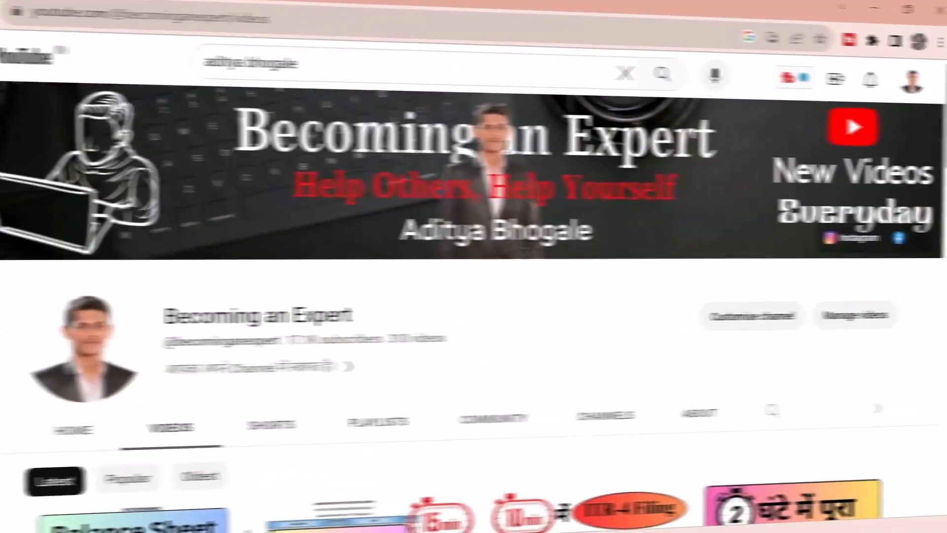
{"action": "scroll", "coordinate": [474, 296], "scroll_direction": "down", "scroll_amount": 10}
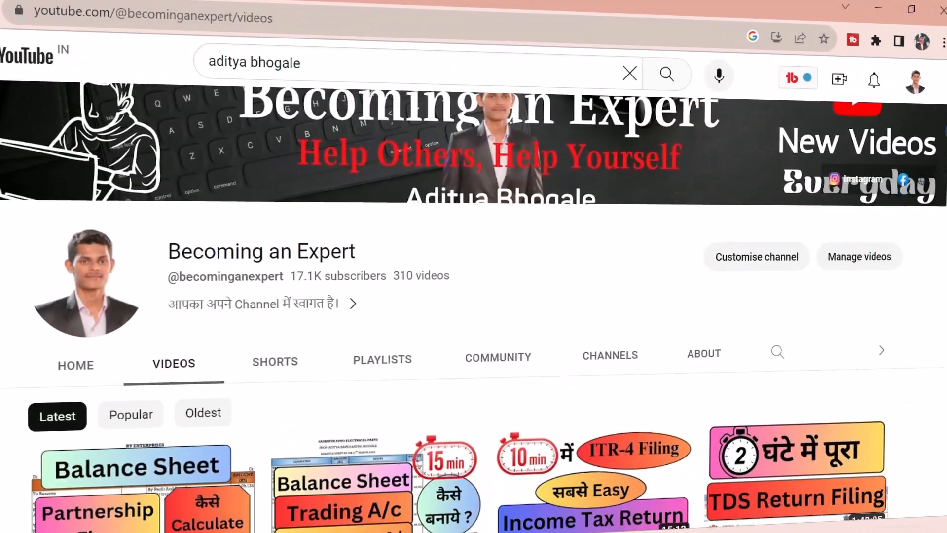
{"action": "scroll", "coordinate": [474, 296], "scroll_direction": "down", "scroll_amount": 8}
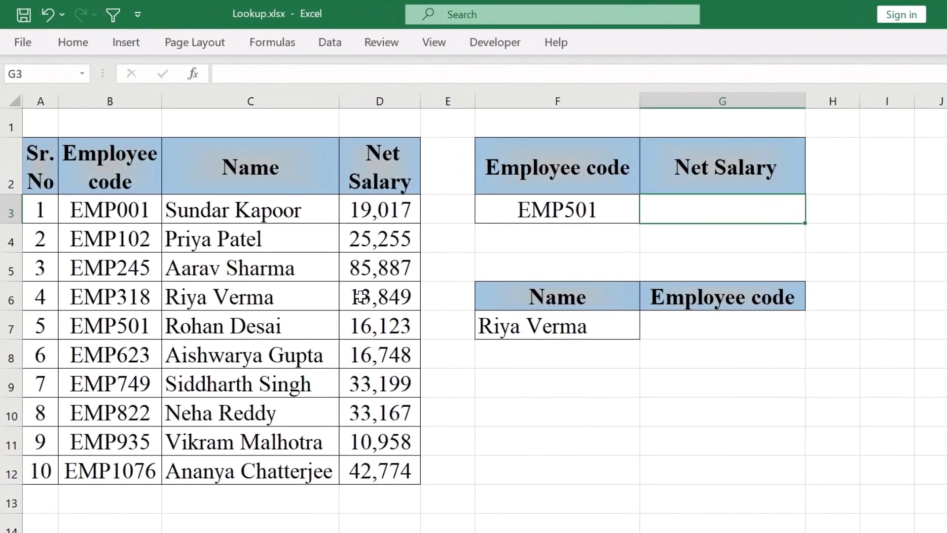
{"action": "left_click", "coordinate": [95, 207]}
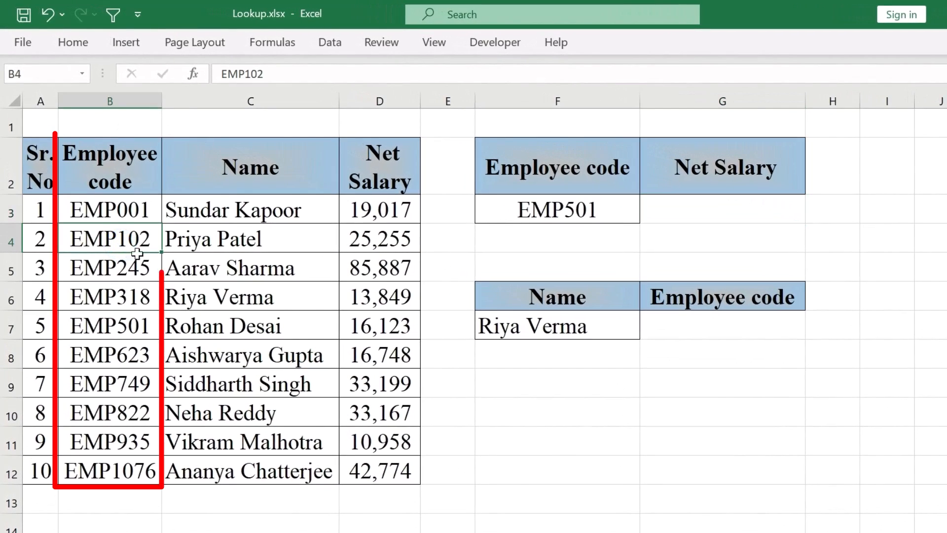
{"action": "left_click_drag", "start_coordinate": [128, 166], "coordinate": [113, 213]}
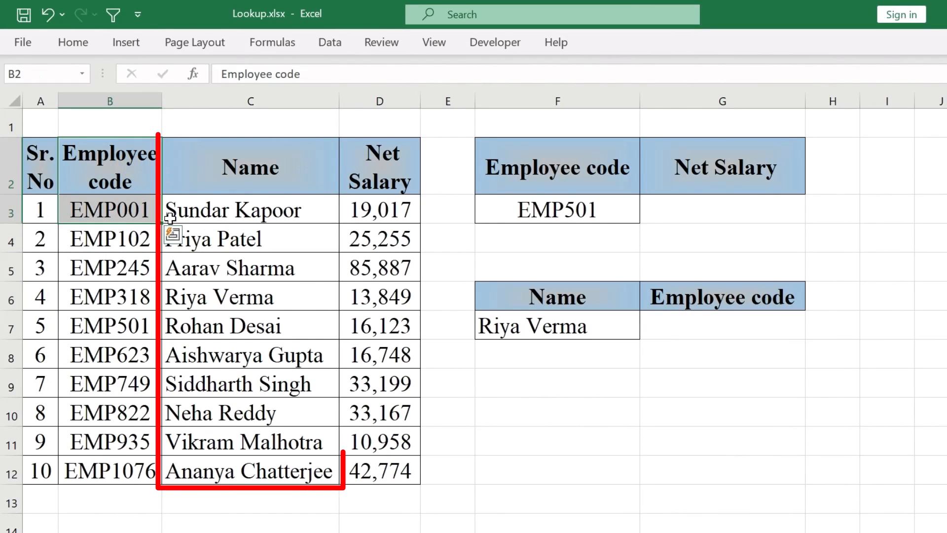
{"action": "left_click_drag", "start_coordinate": [230, 185], "coordinate": [232, 210]}
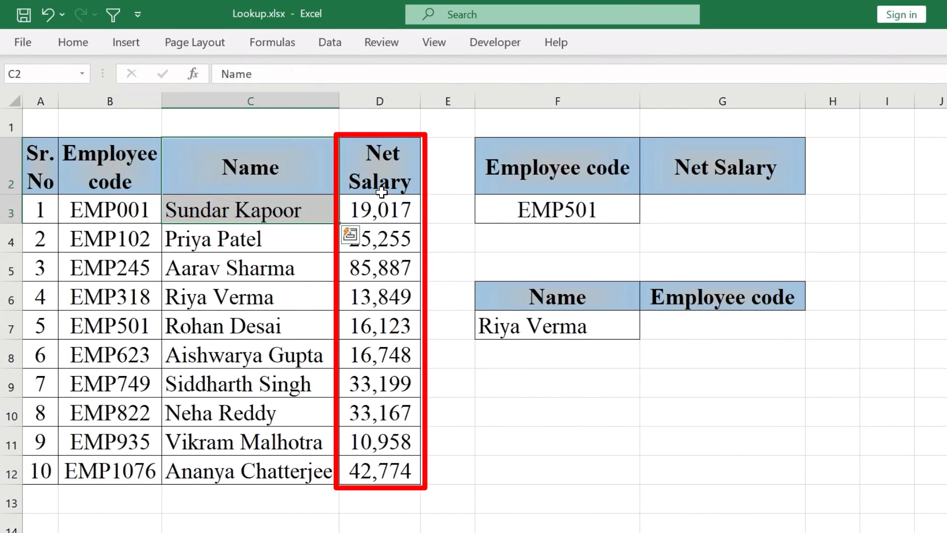
{"action": "left_click_drag", "start_coordinate": [380, 189], "coordinate": [380, 209]}
{"action": "left_click", "coordinate": [576, 216]}
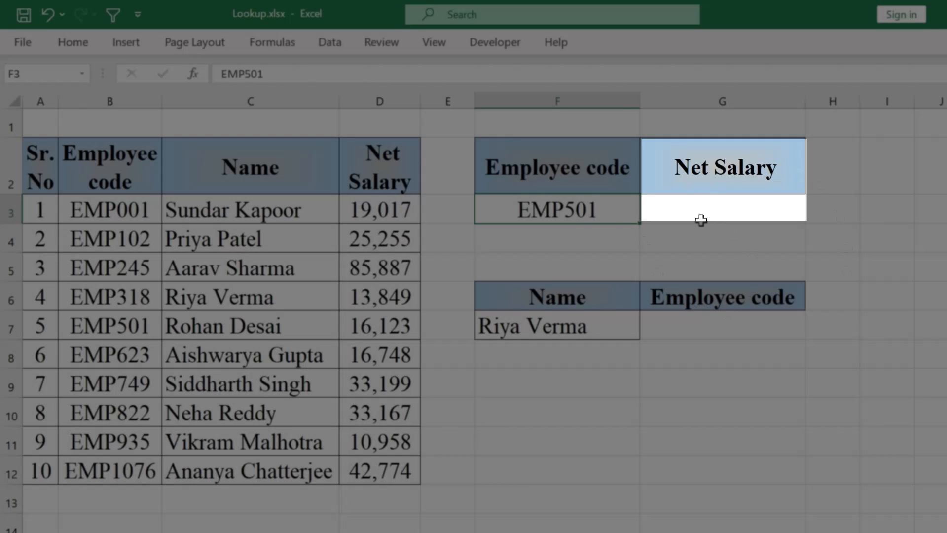
Begin an XLOOKUP formula in G3 with the employee code in F3 as the lookup value
{"action": "left_click", "coordinate": [700, 220]}
{"action": "type", "text": "=x"}
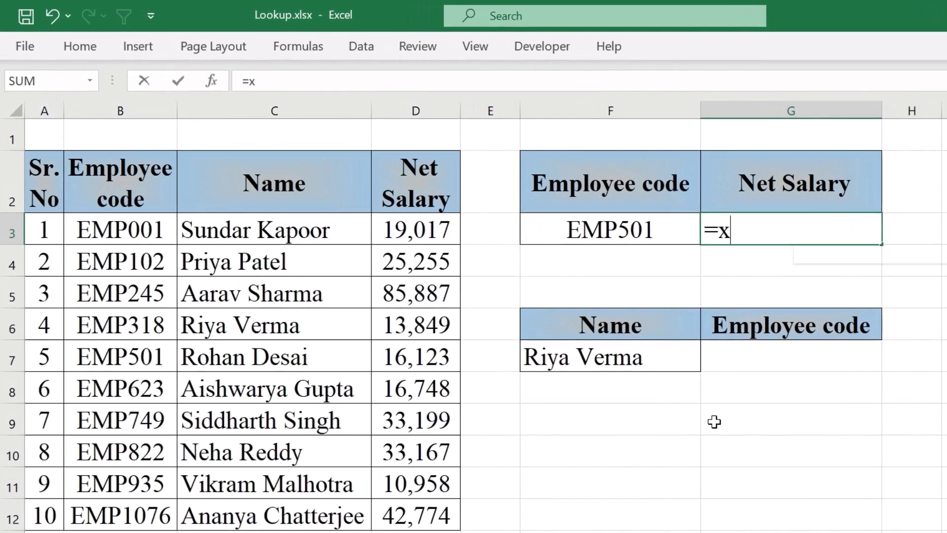
{"action": "type", "text": "l"}
{"action": "key", "text": "Tab"}
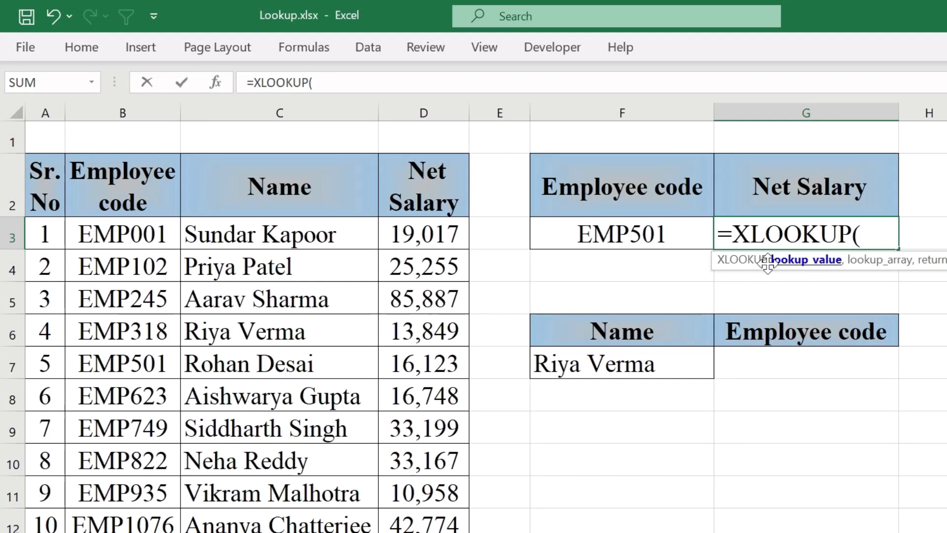
{"action": "left_click", "coordinate": [618, 239]}
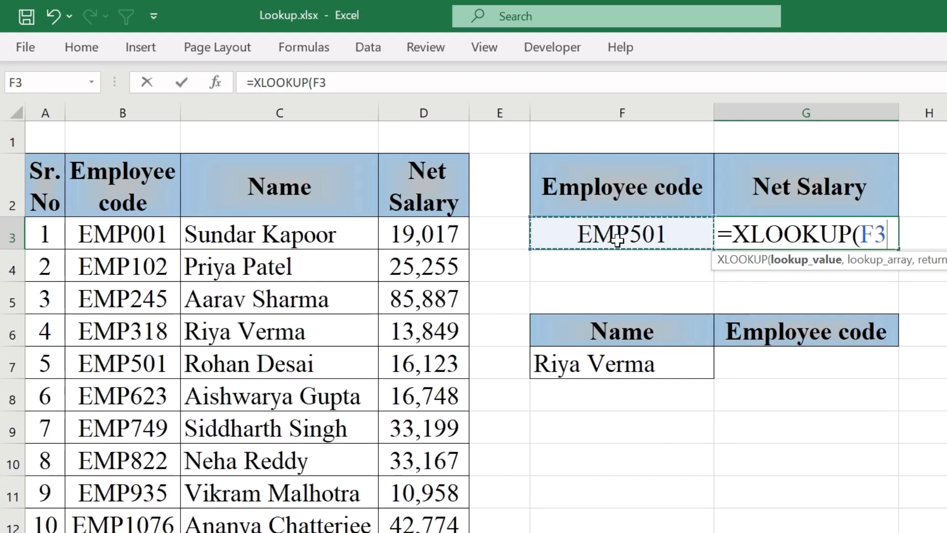
{"action": "type", "text": ","}
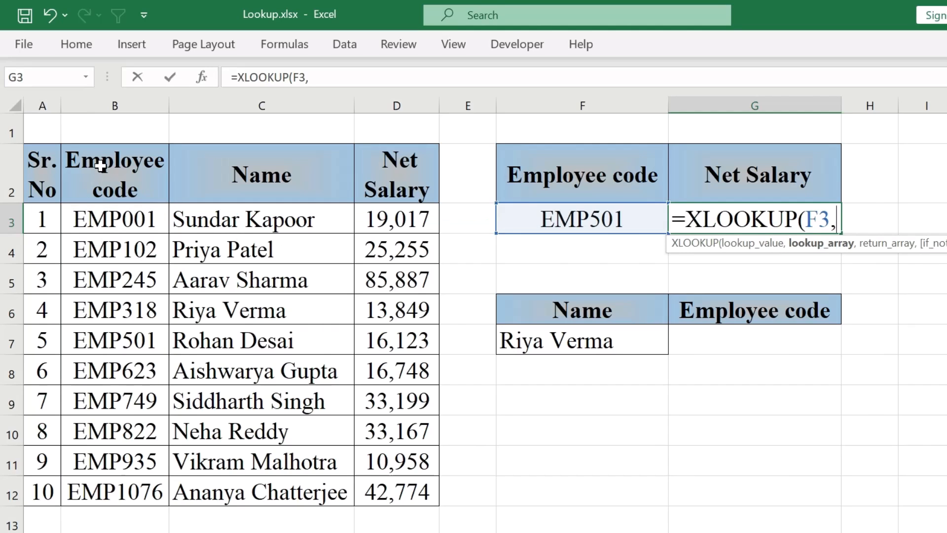
{"action": "left_click_drag", "start_coordinate": [100, 166], "coordinate": [96, 488]}
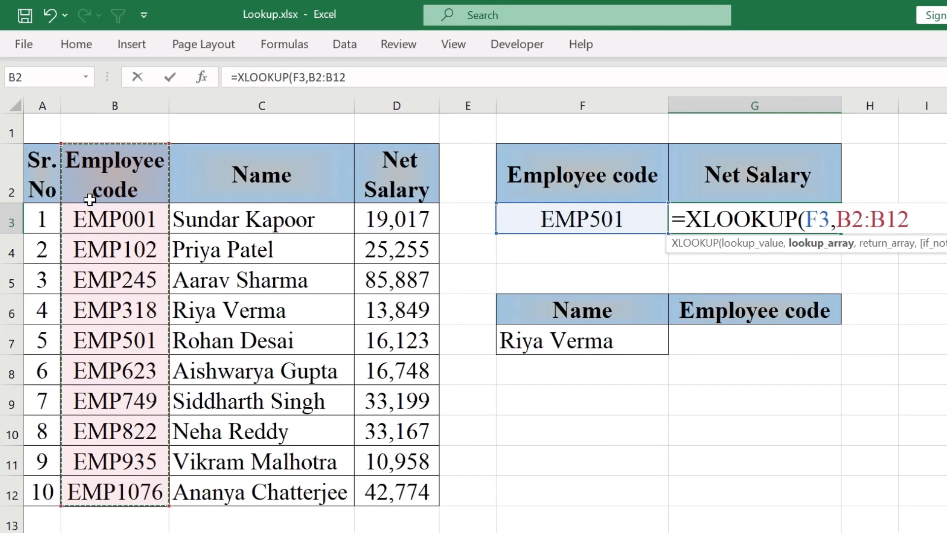
{"action": "left_click_drag", "start_coordinate": [90, 217], "coordinate": [91, 495]}
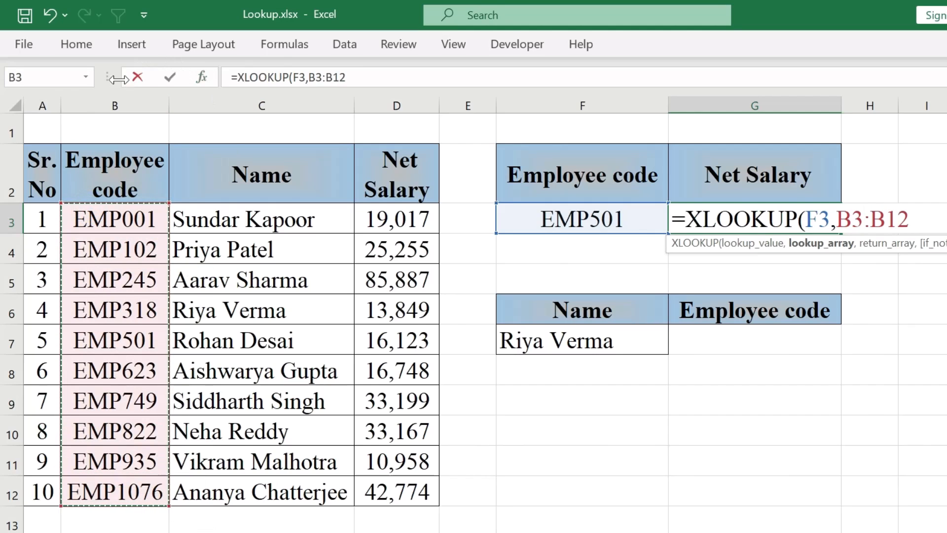
{"action": "left_click", "coordinate": [114, 103]}
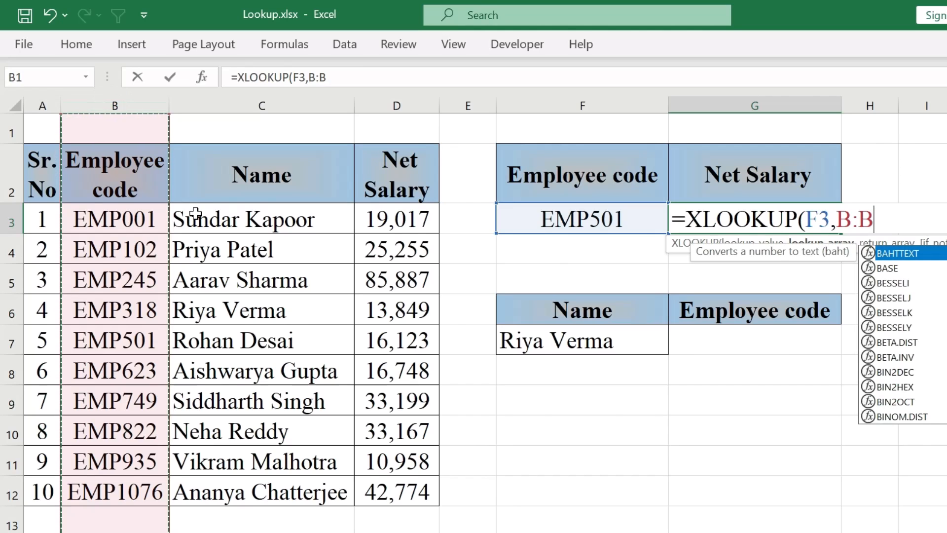
{"action": "left_click", "coordinate": [411, 98]}
{"action": "left_click", "coordinate": [148, 180]}
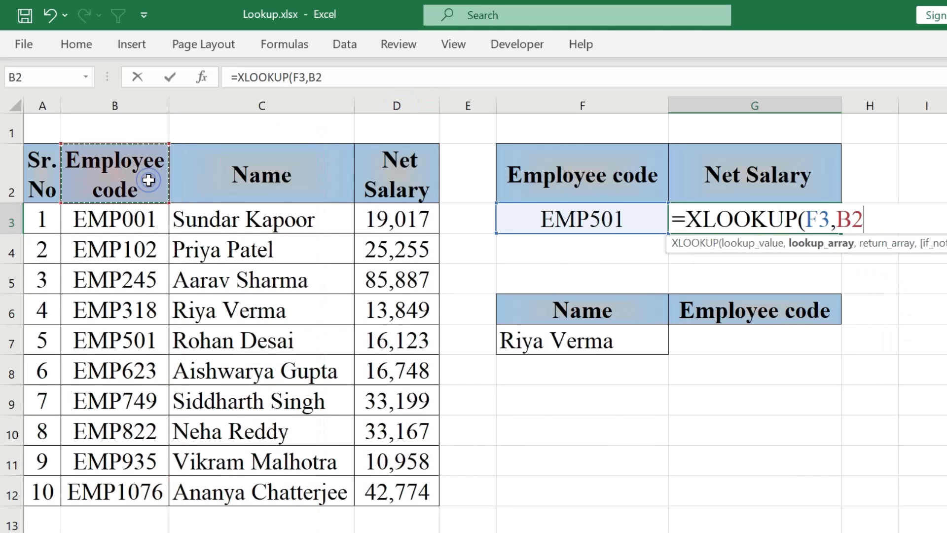
{"action": "left_click_drag", "start_coordinate": [370, 161], "coordinate": [395, 249]}
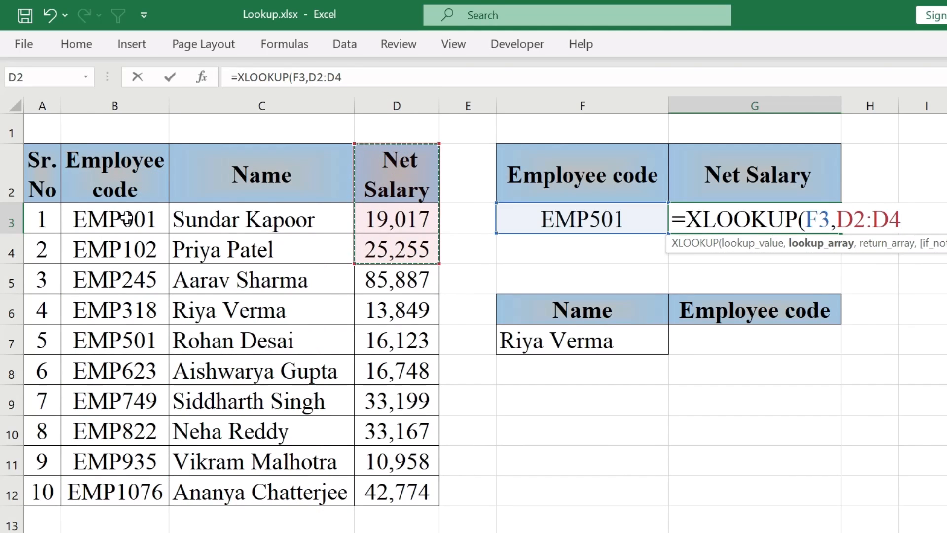
Complete the G3 XLOOKUP formula with B3:B12 as the lookup array and D3:D12 as the return array
{"action": "left_click_drag", "start_coordinate": [79, 213], "coordinate": [71, 492]}
{"action": "type", "text": ","}
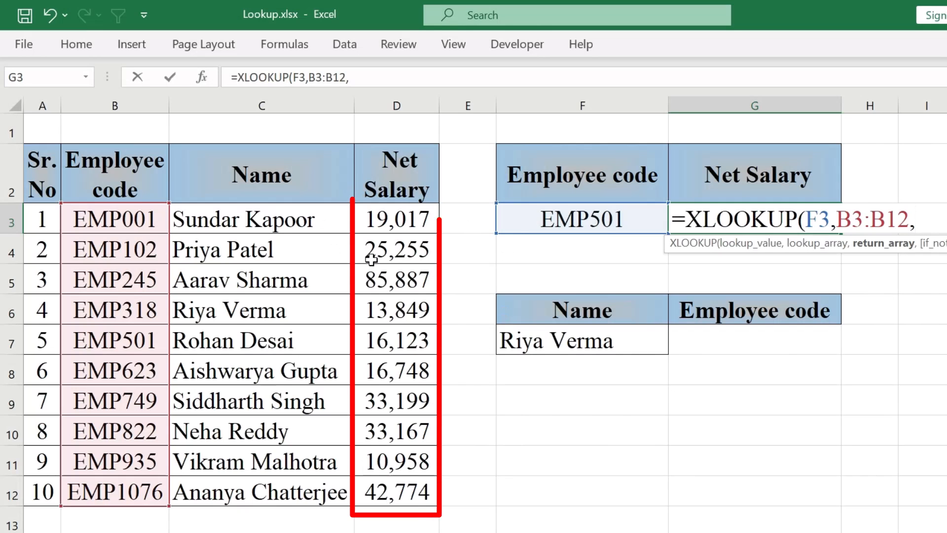
{"action": "left_click_drag", "start_coordinate": [398, 219], "coordinate": [391, 496]}
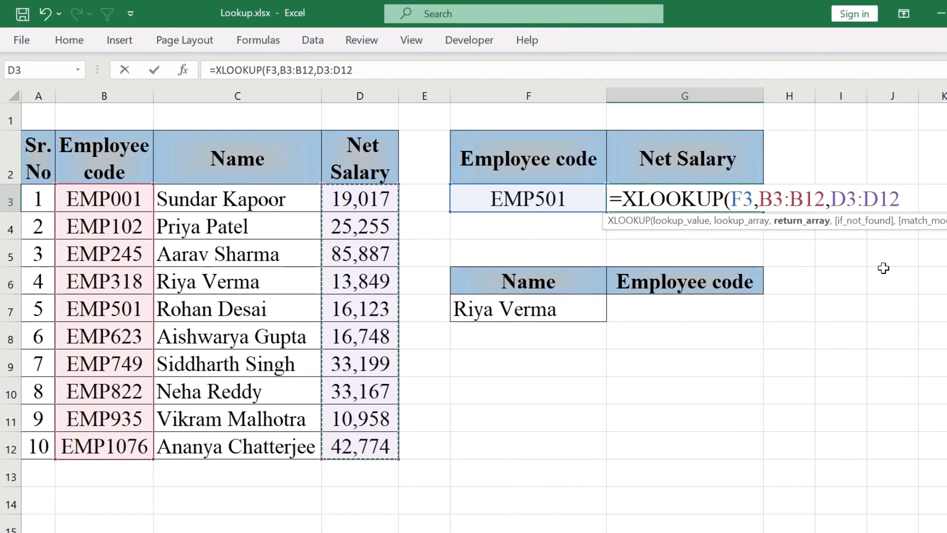
{"action": "type", "text": ")"}
{"action": "key", "text": "Return"}
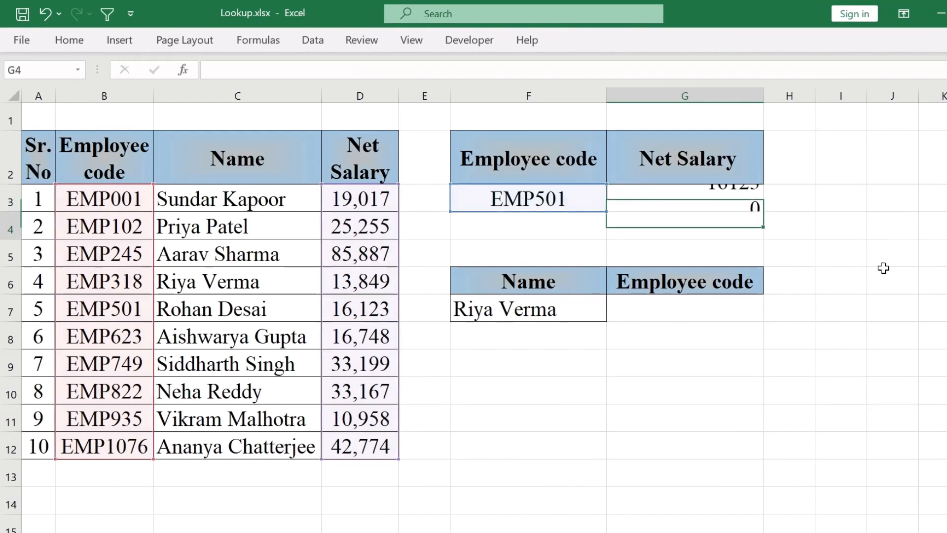
Check the Net Salary lookup, replace the employee code in F3 with EMP623 copied from B8, and check the formula result again
{"action": "left_click", "coordinate": [573, 202]}
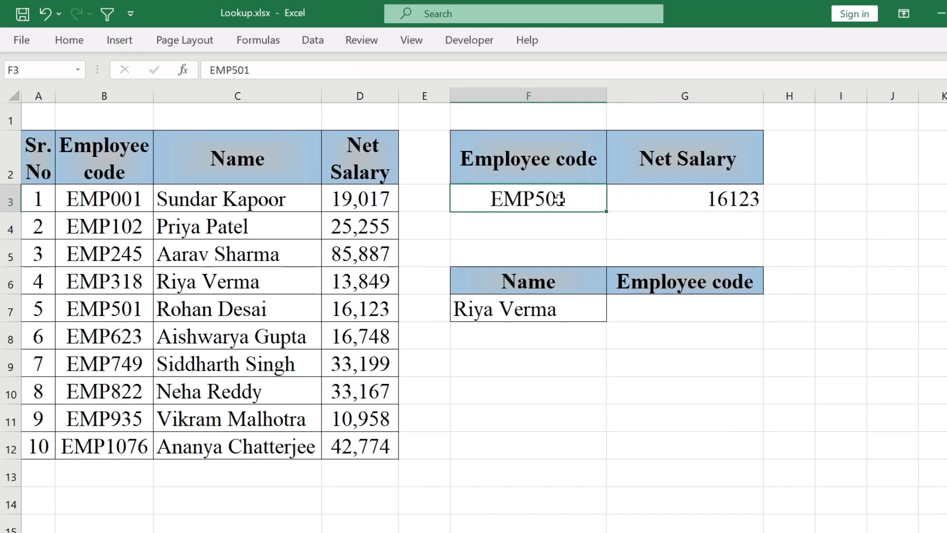
{"action": "left_click", "coordinate": [658, 198]}
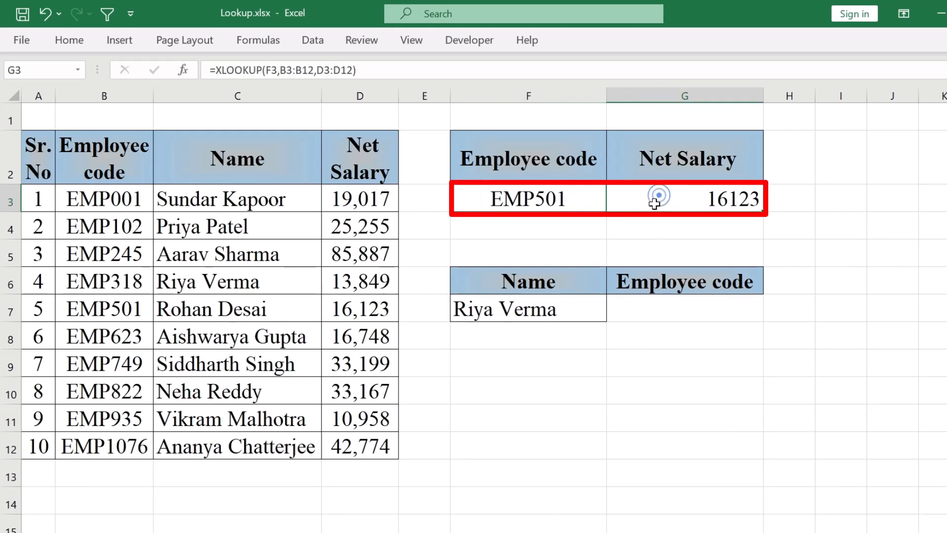
{"action": "left_click", "coordinate": [133, 307]}
{"action": "left_click", "coordinate": [348, 309]}
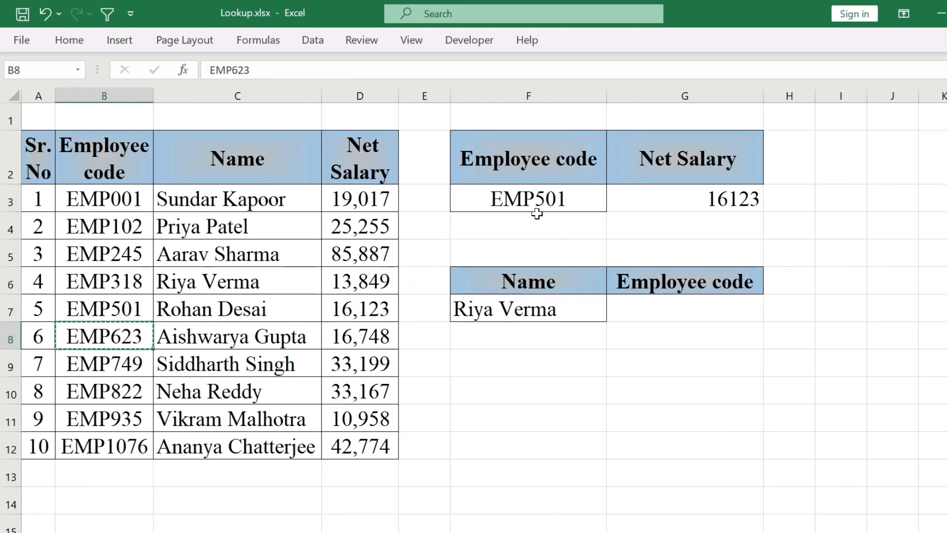
{"action": "left_click", "coordinate": [535, 202]}
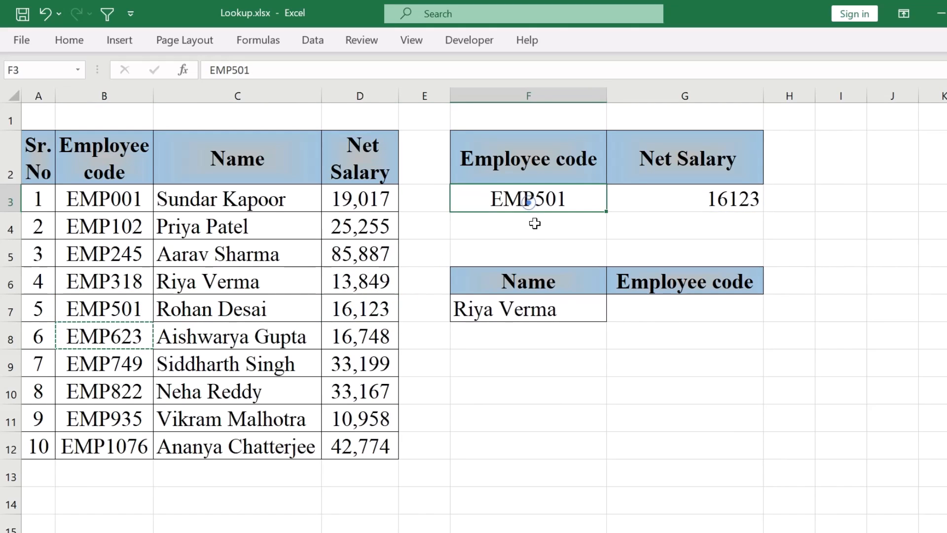
{"action": "type", "text": "EMP623"}
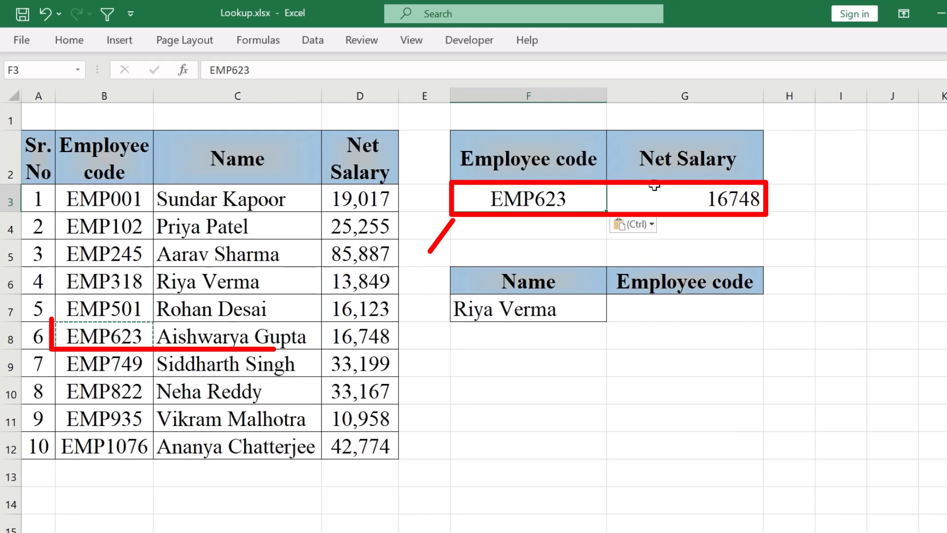
{"action": "left_click", "coordinate": [707, 200]}
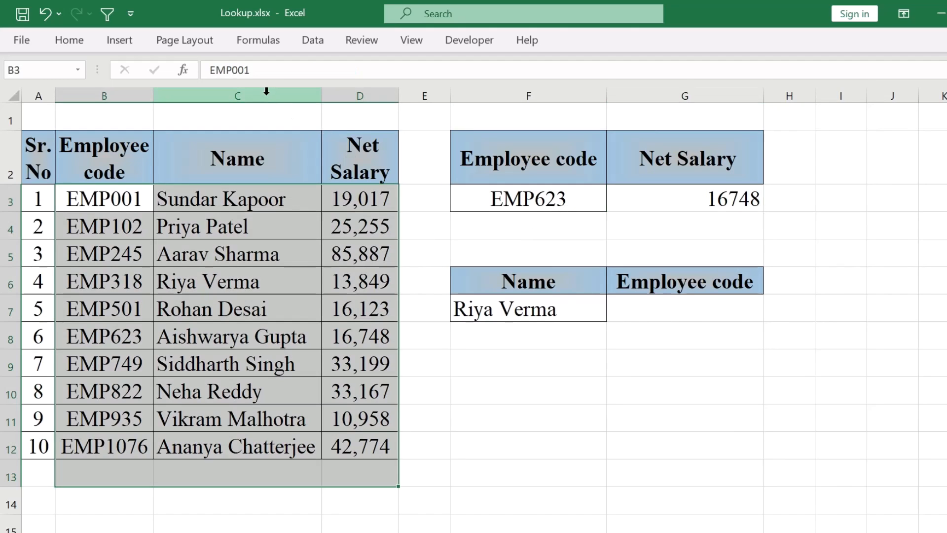
Delete the entire Name column to test the XLOOKUP formula, check the Net Salary cell, and undo the deletion
{"action": "left_click", "coordinate": [263, 90]}
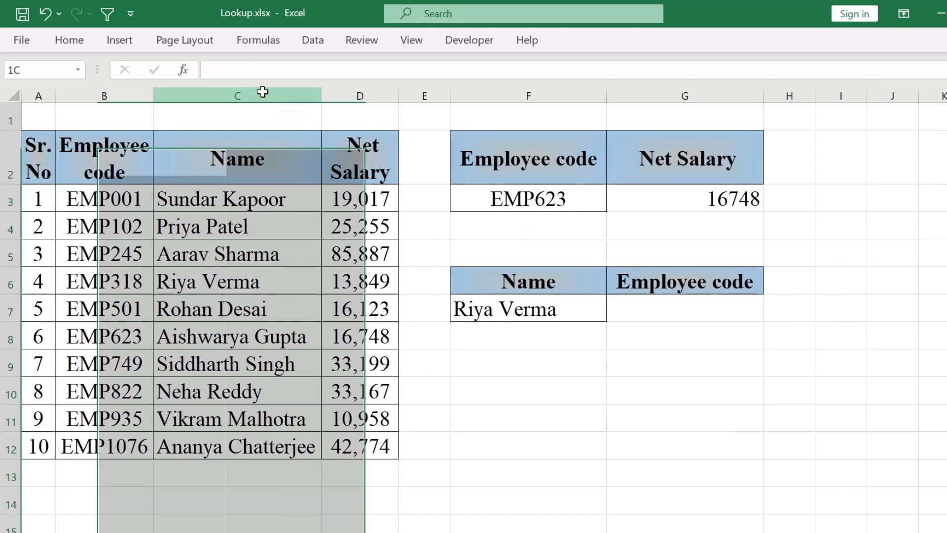
{"action": "right_click", "coordinate": [262, 90]}
{"action": "left_click", "coordinate": [316, 254]}
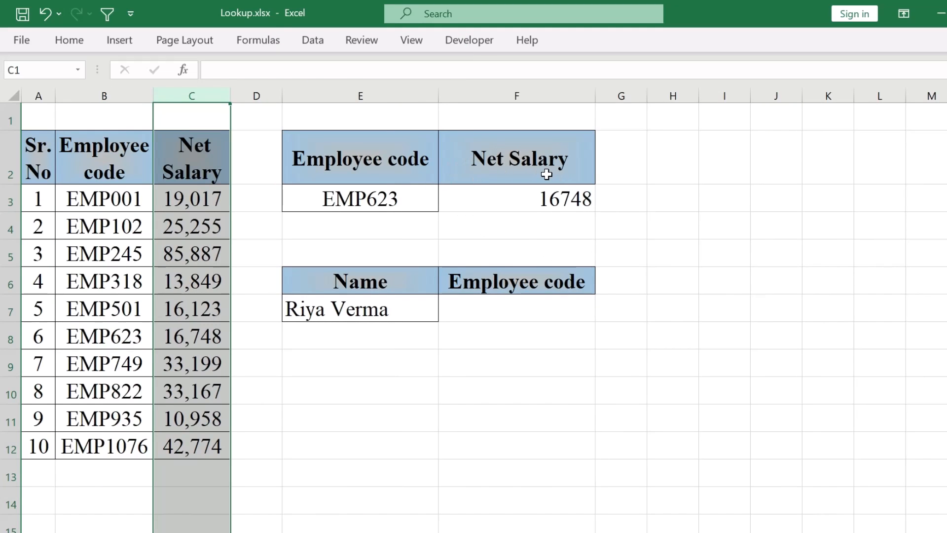
{"action": "left_click", "coordinate": [537, 202]}
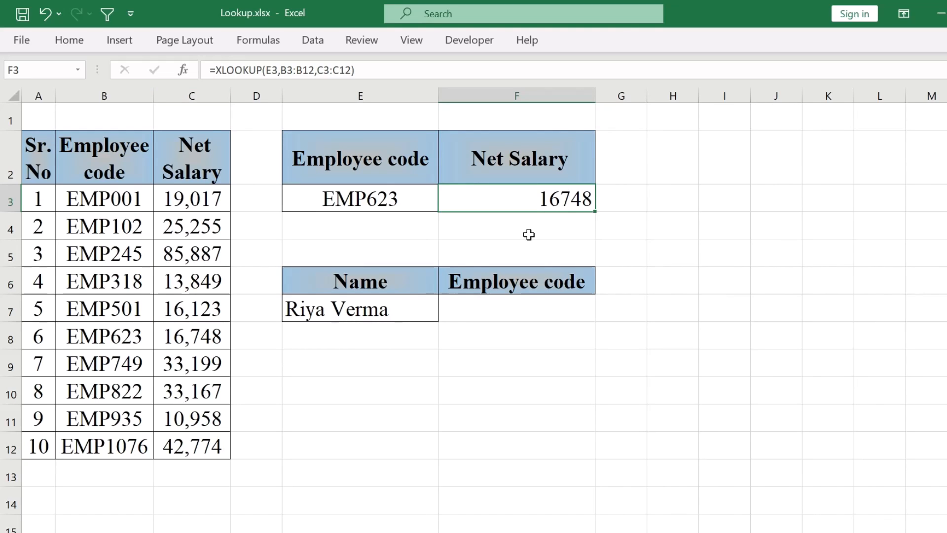
{"action": "key", "text": "ctrl+z"}
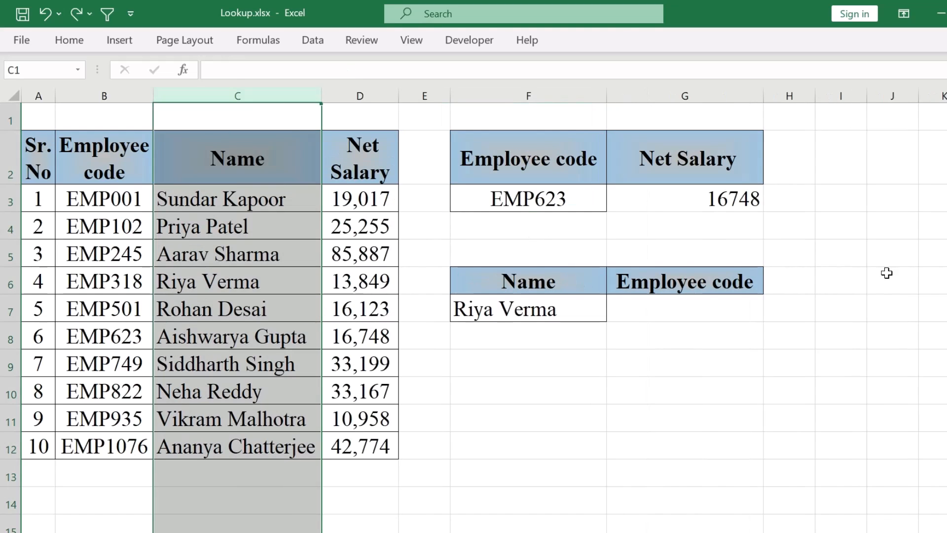
{"action": "left_click", "coordinate": [641, 206]}
{"action": "left_click", "coordinate": [359, 413]}
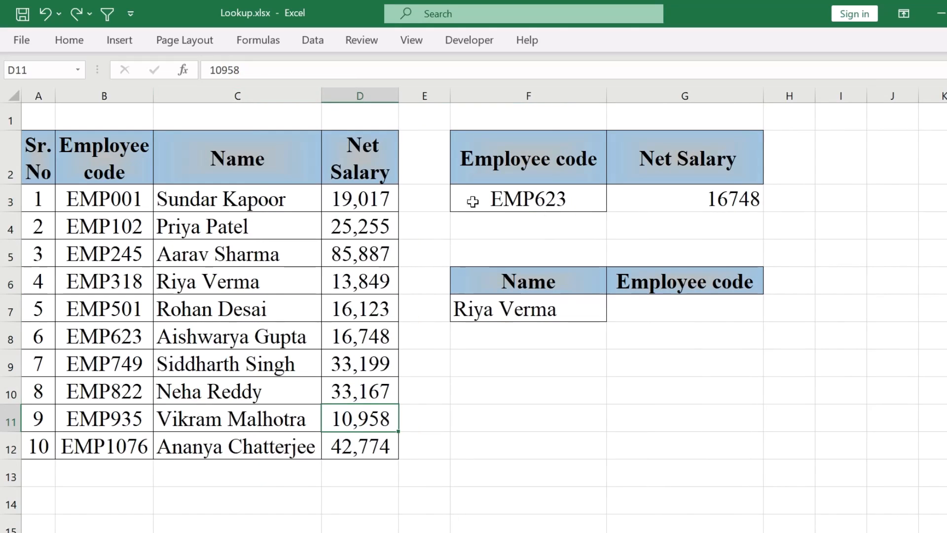
{"action": "left_click", "coordinate": [383, 154]}
{"action": "left_click_drag", "start_coordinate": [383, 154], "coordinate": [370, 419]}
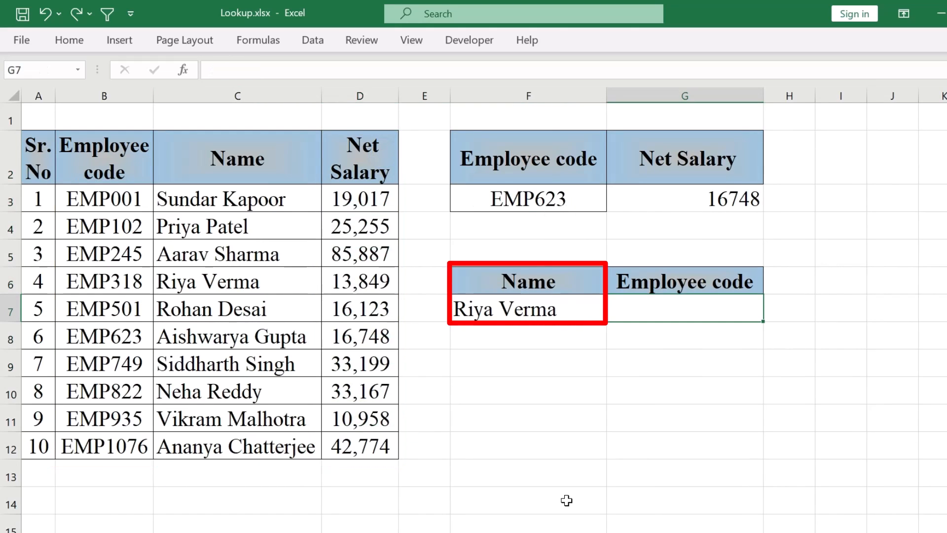
Begin an XLOOKUP formula in G7 with the employee name in F7 as the lookup value
{"action": "left_click", "coordinate": [671, 310]}
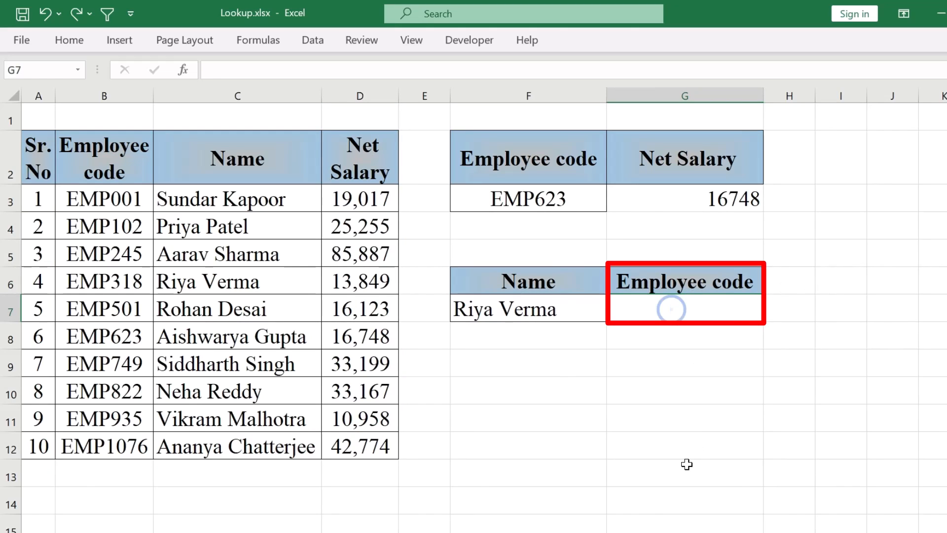
{"action": "type", "text": "=xl"}
{"action": "key", "text": "Tab"}
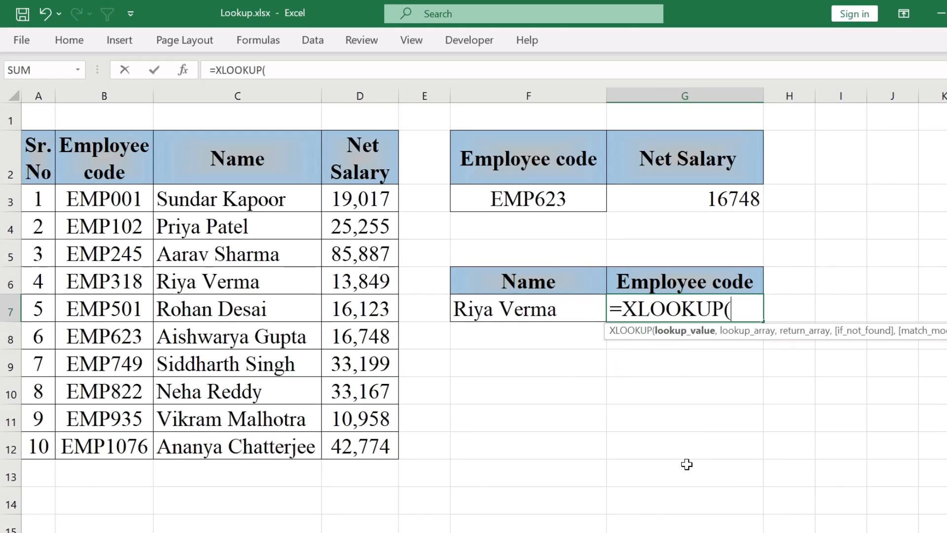
{"action": "left_click", "coordinate": [511, 308]}
{"action": "type", "text": ","}
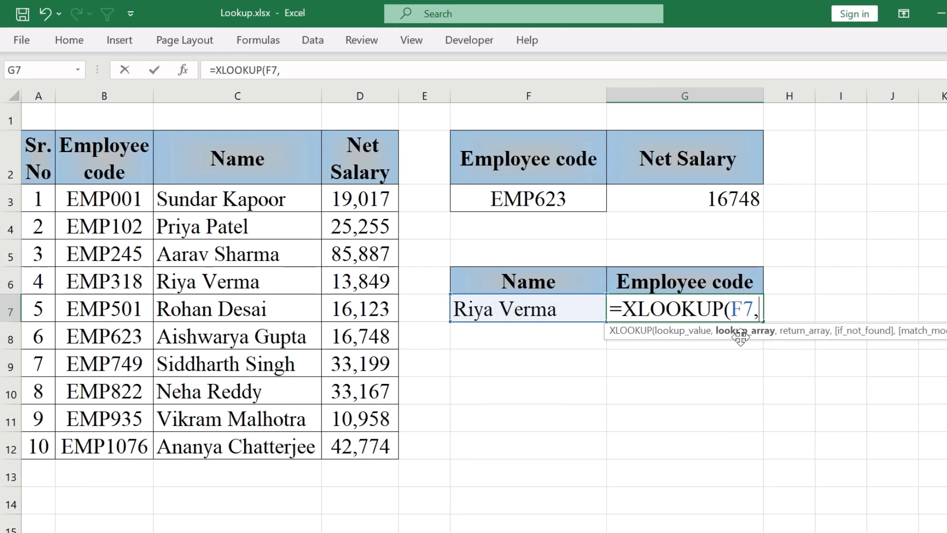
Complete the G7 XLOOKUP formula with C3:C12 as the lookup array and B3:B12 as the return array, and check the result
{"action": "left_click_drag", "start_coordinate": [201, 196], "coordinate": [186, 453]}
{"action": "type", "text": ","}
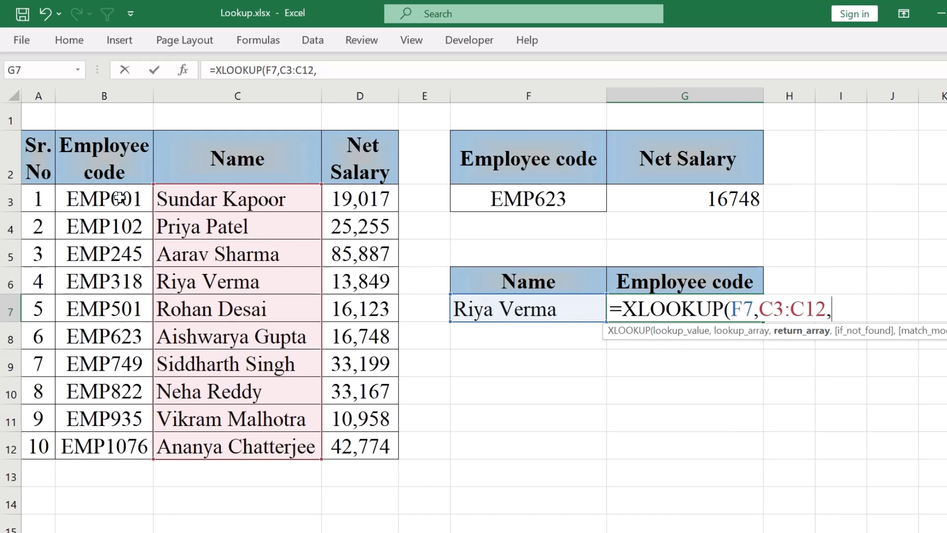
{"action": "left_click_drag", "start_coordinate": [120, 197], "coordinate": [111, 459]}
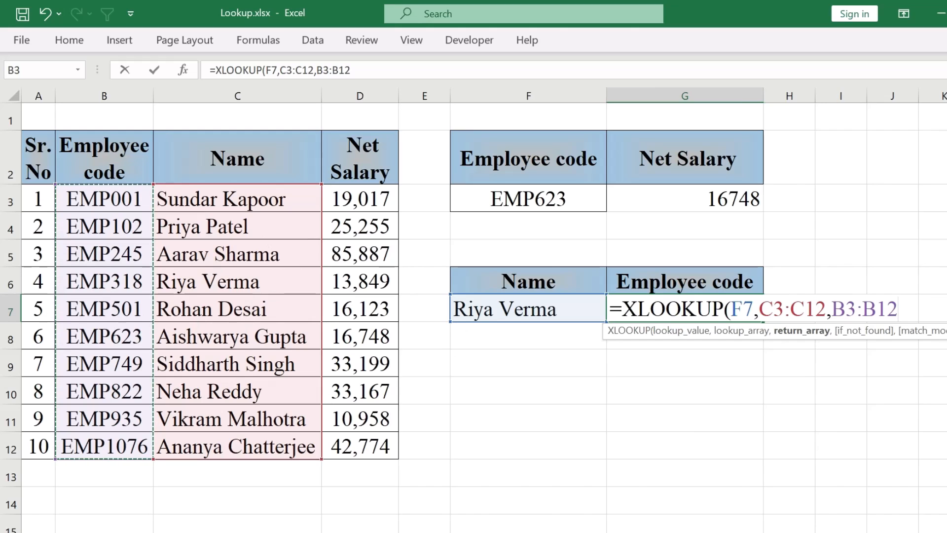
{"action": "type", "text": ")"}
{"action": "key", "text": "Return"}
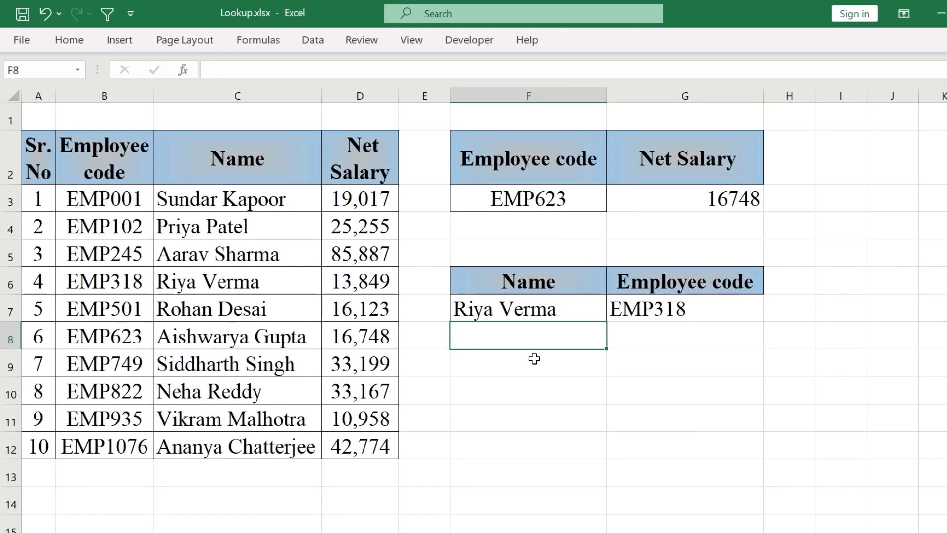
{"action": "left_click", "coordinate": [509, 304]}
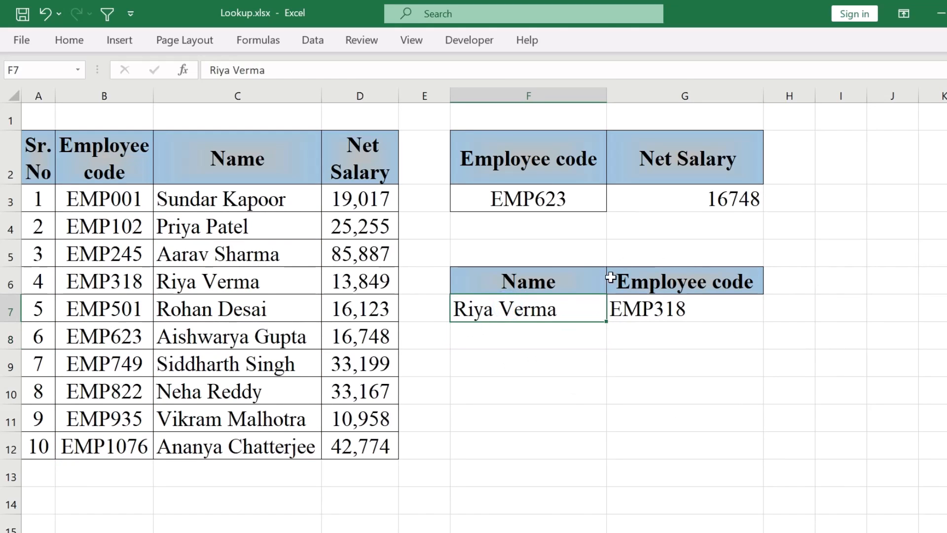
{"action": "left_click", "coordinate": [690, 315]}
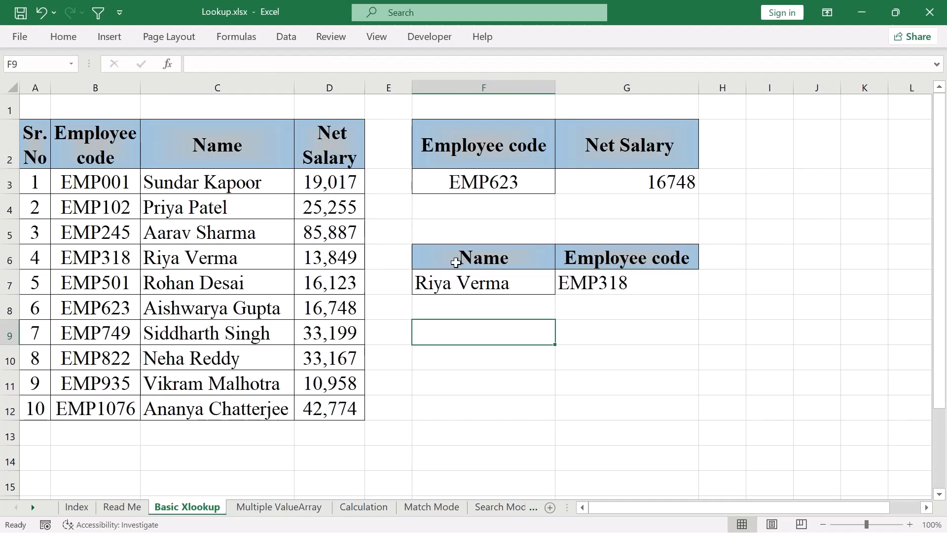
Remove the last two letters of the employee name in C6 to test the lookup with a name that has no match
{"action": "left_click", "coordinate": [448, 288]}
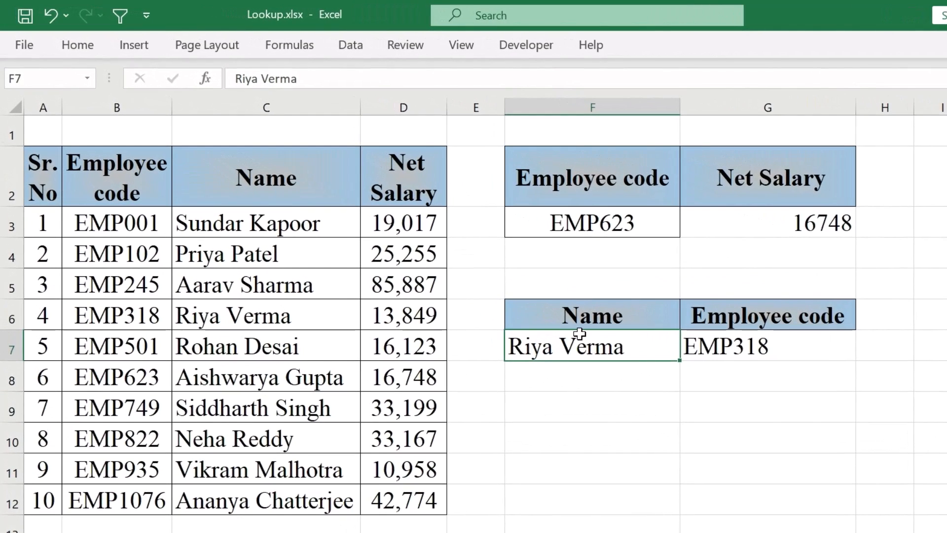
{"action": "left_click", "coordinate": [315, 316]}
{"action": "double_click", "coordinate": [318, 315]}
{"action": "key", "text": "BackSpace"}
{"action": "key", "text": "BackSpace"}
{"action": "key", "text": "Return"}
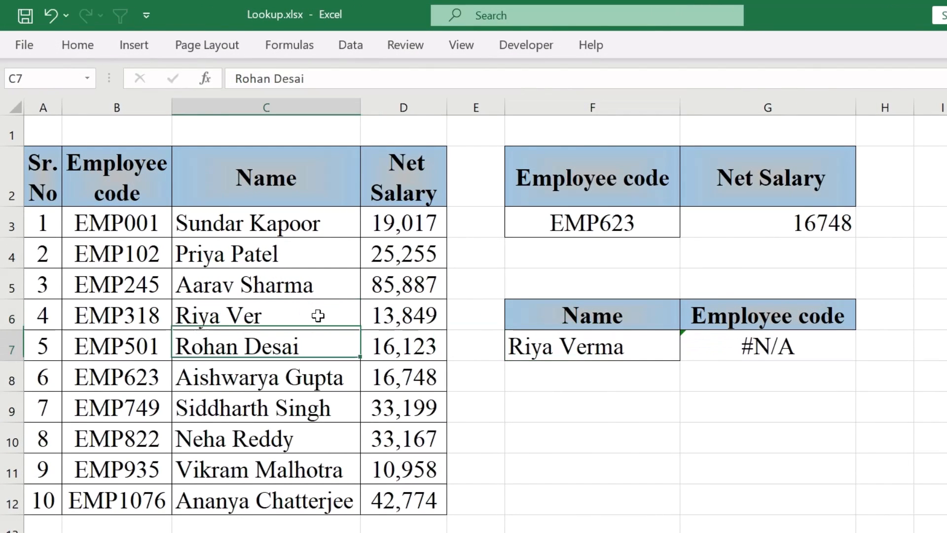
Add "NA" as the if_not_found argument of the XLOOKUP formula in G7
{"action": "left_click", "coordinate": [732, 326]}
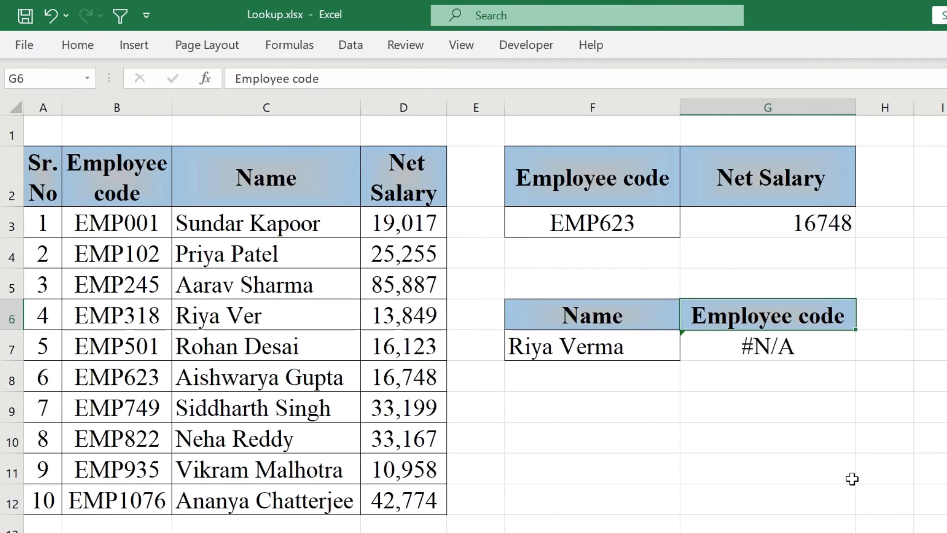
{"action": "key", "text": "Down"}
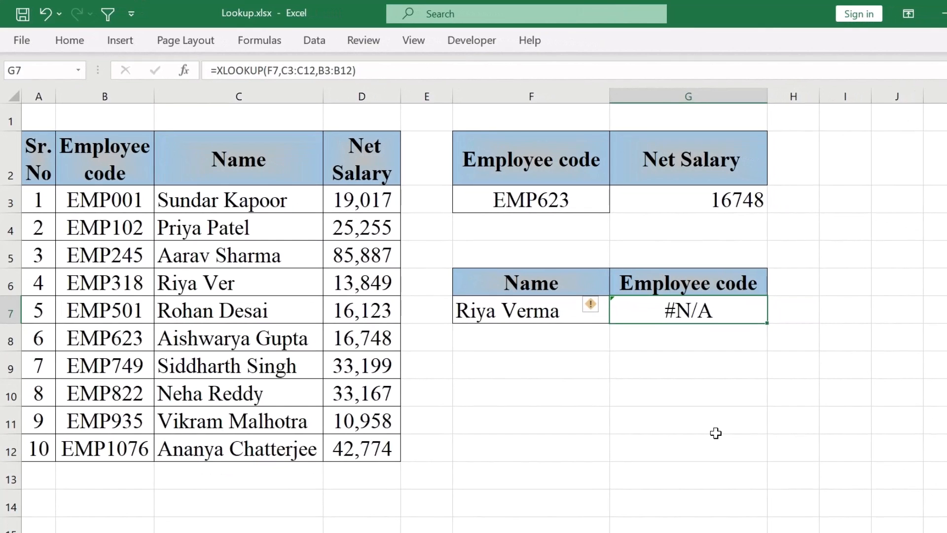
{"action": "key", "text": "F2"}
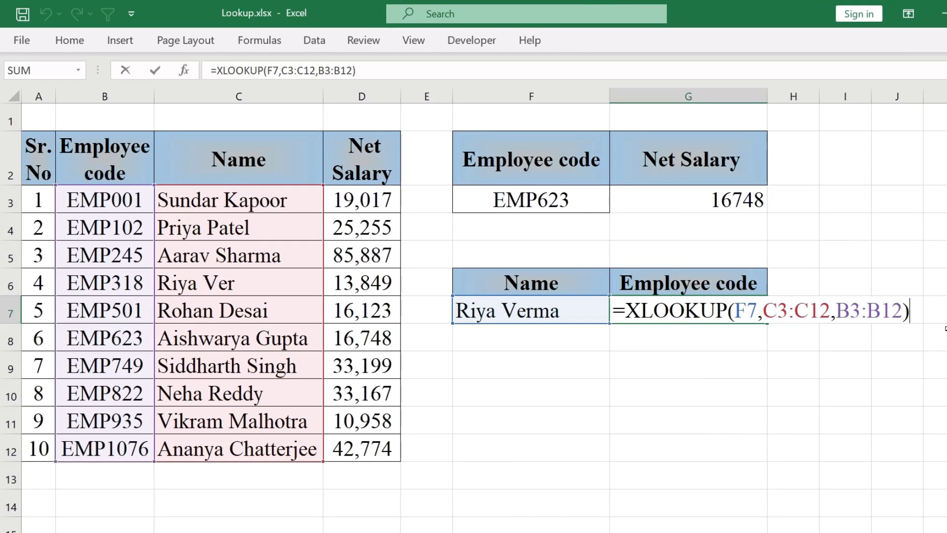
{"action": "key", "text": "BackSpace"}
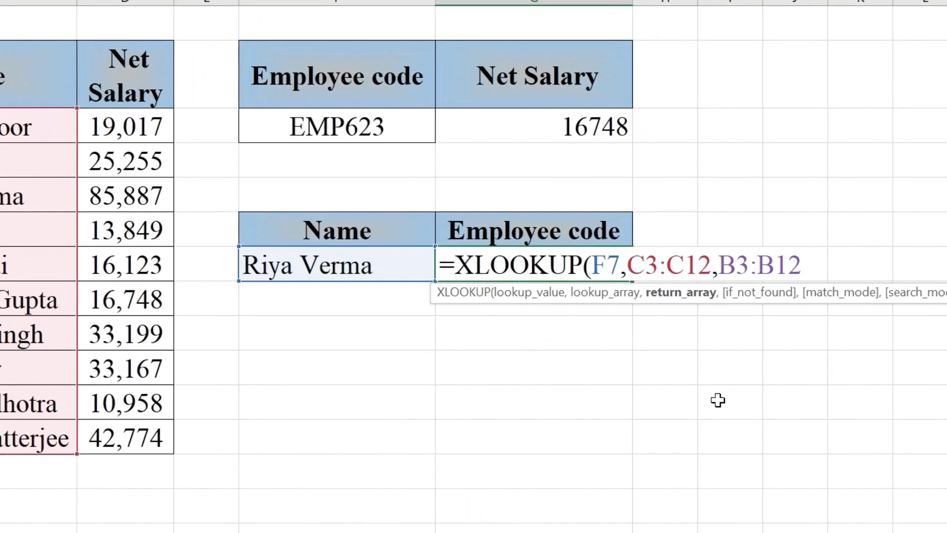
{"action": "type", "text": ","}
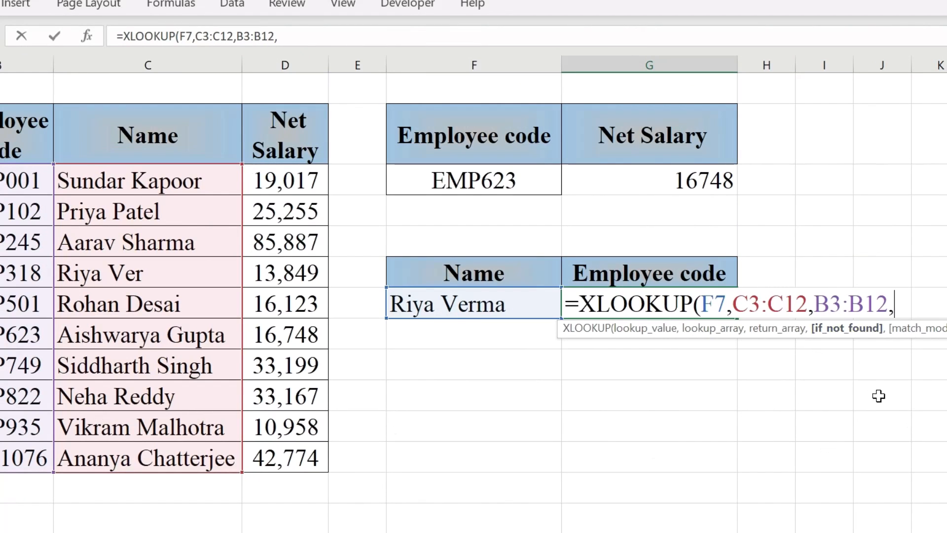
{"action": "type", "text": "0"}
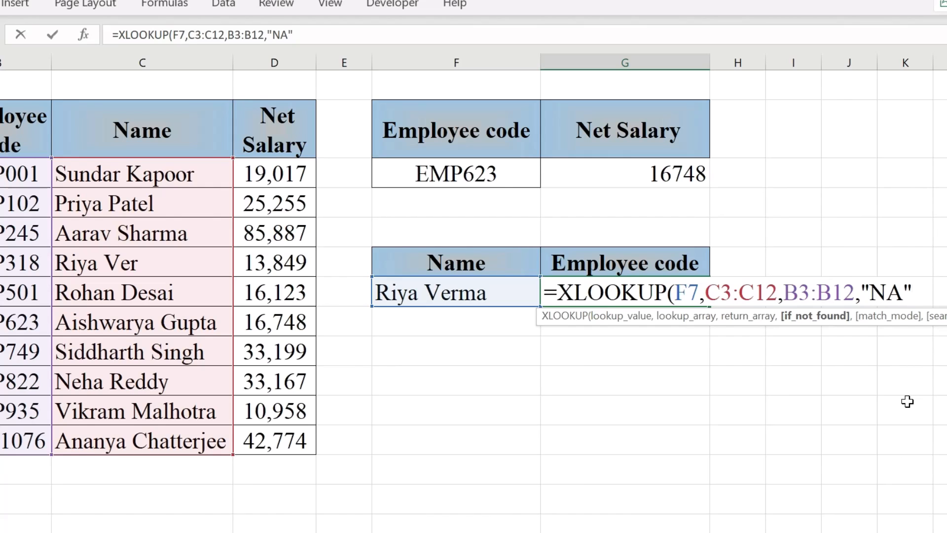
{"action": "key", "text": "Return"}
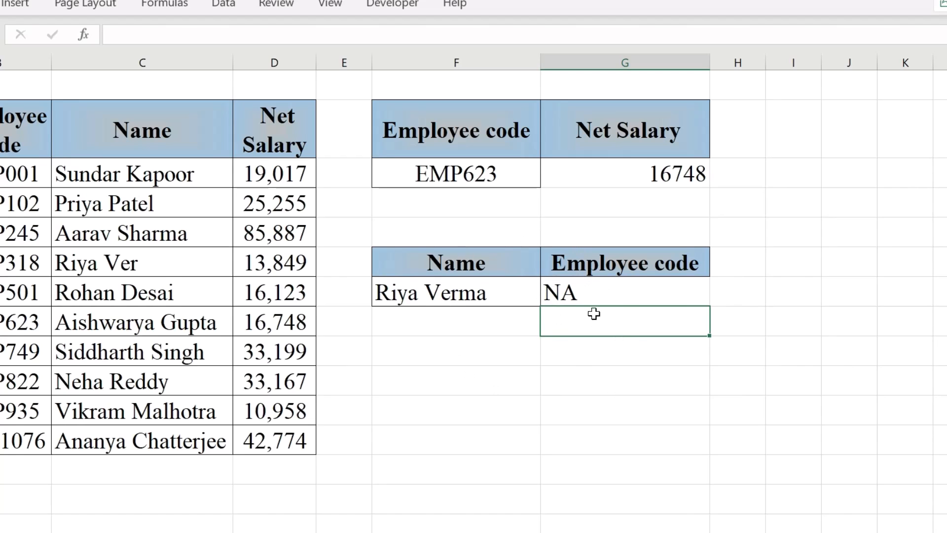
Restore the employee name in C6 by adding "ma" at its end, and check the Employee code lookup in G7
{"action": "left_click", "coordinate": [581, 295]}
{"action": "double_click", "coordinate": [148, 263]}
{"action": "type", "text": "ma"}
{"action": "key", "text": "Return"}
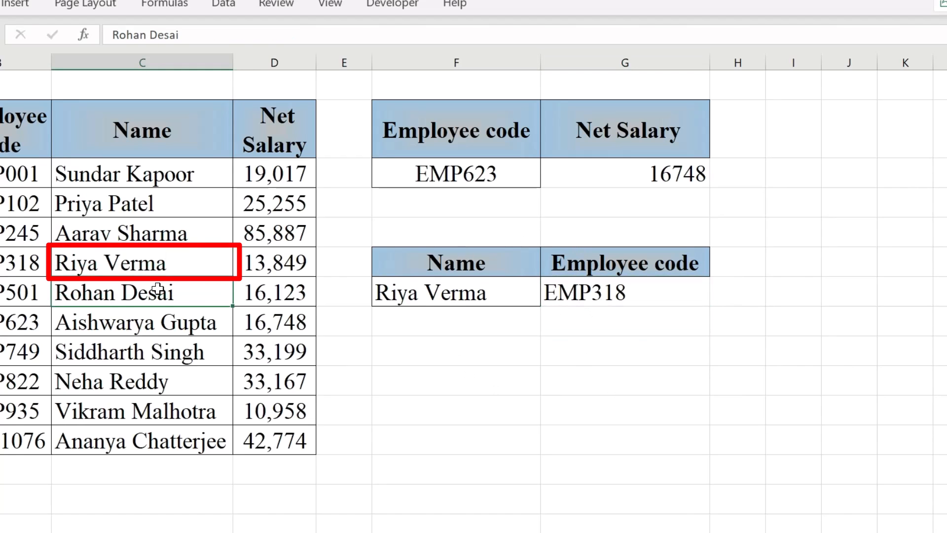
{"action": "left_click", "coordinate": [581, 297]}
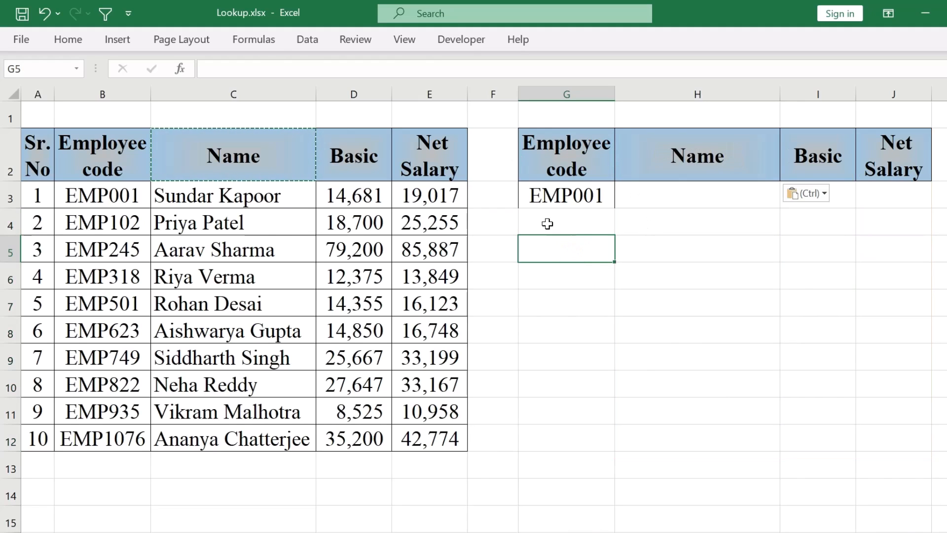
Review the employee code in G3, the Name, Basic and Net Salary headings, and the empty result cells H3:J3
{"action": "left_click", "coordinate": [567, 202]}
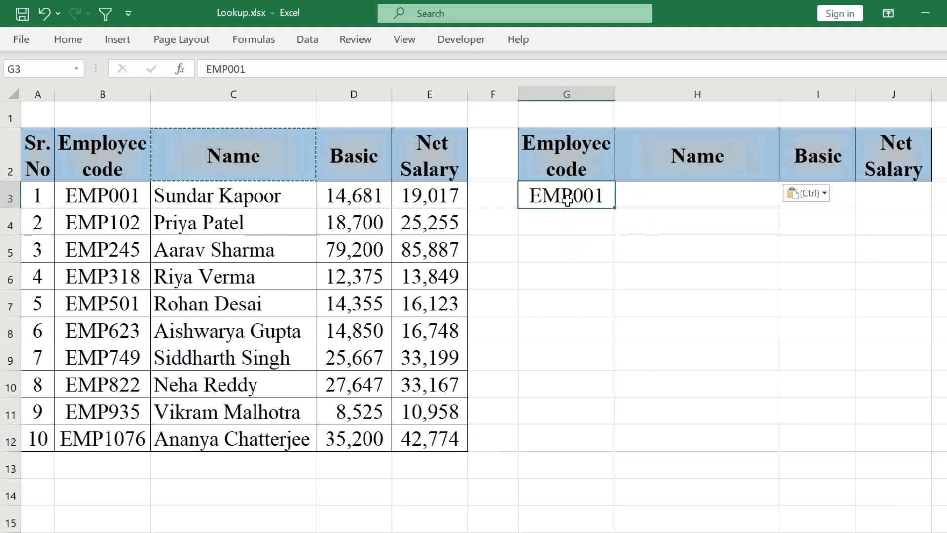
{"action": "left_click", "coordinate": [697, 158]}
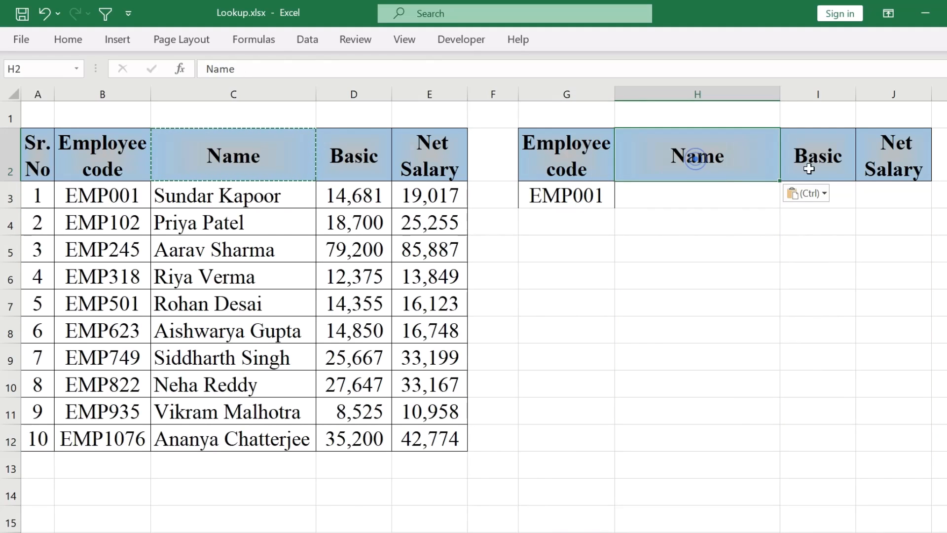
{"action": "left_click", "coordinate": [819, 161]}
{"action": "left_click", "coordinate": [886, 167]}
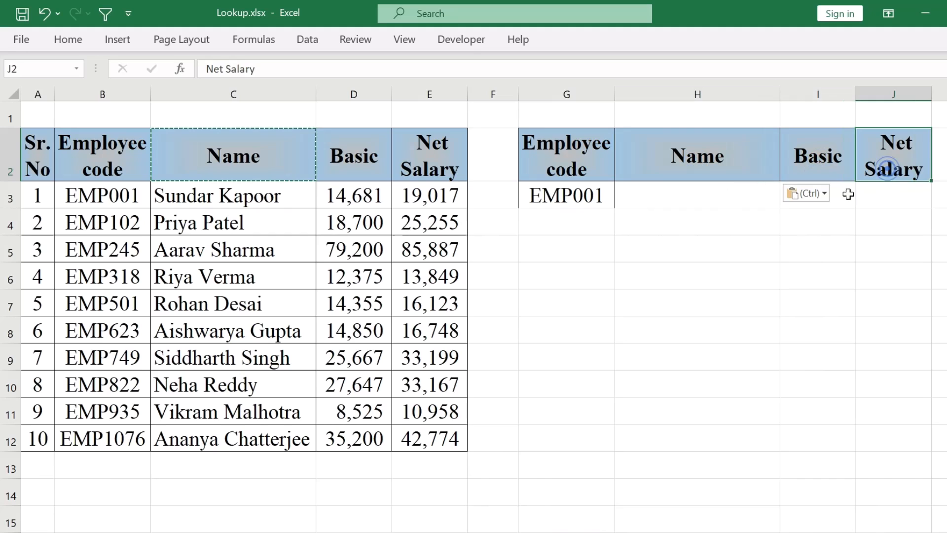
{"action": "left_click", "coordinate": [664, 200]}
{"action": "left_click_drag", "start_coordinate": [749, 199], "coordinate": [871, 205]}
Enter an XLOOKUP formula in H3 with G3 as the lookup value, B3:B12 as the lookup array and C3:E12 as the return array
{"action": "left_click", "coordinate": [681, 201]}
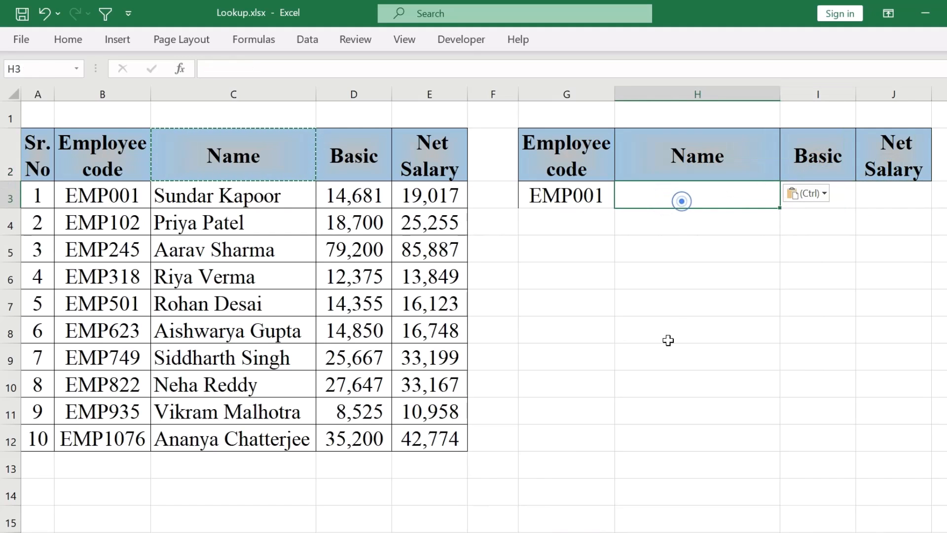
{"action": "key", "text": "Escape"}
{"action": "type", "text": "=XL"}
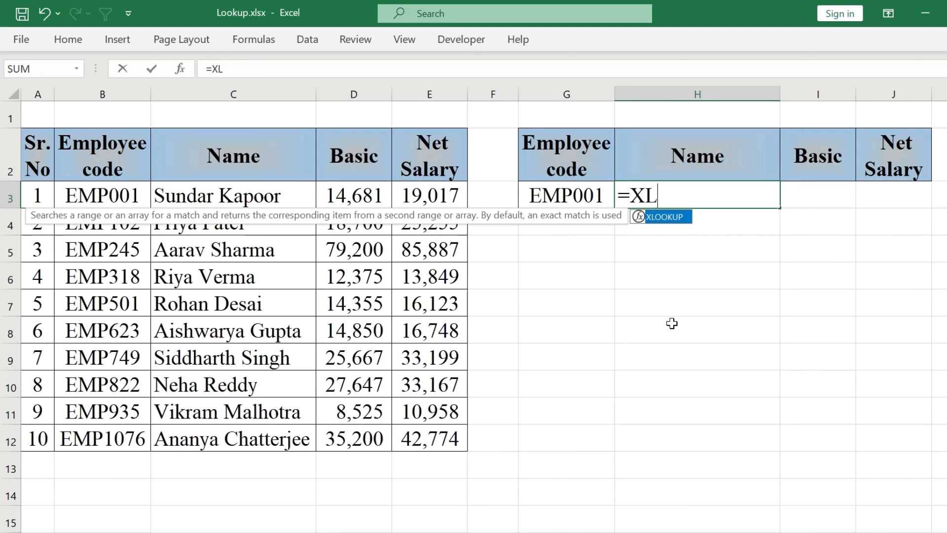
{"action": "key", "text": "Tab"}
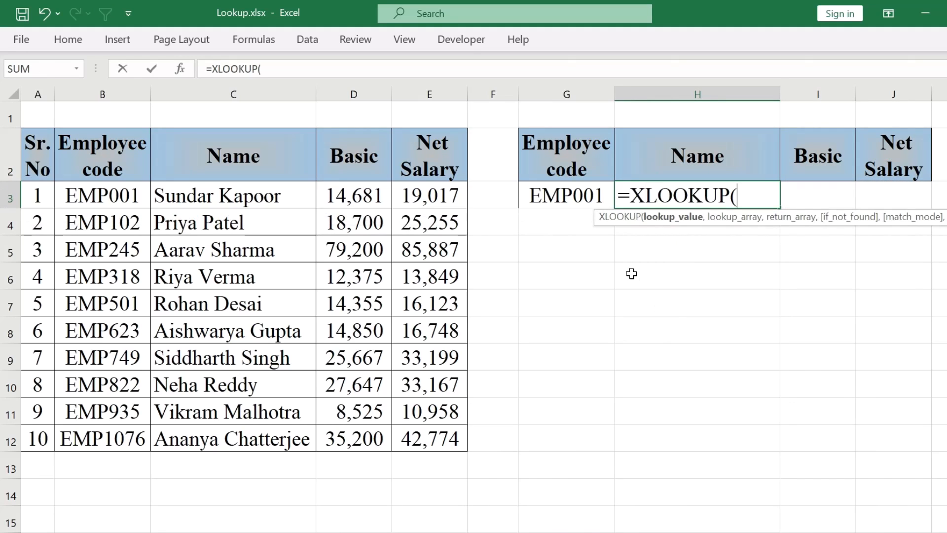
{"action": "left_click", "coordinate": [565, 191]}
{"action": "type", "text": ","}
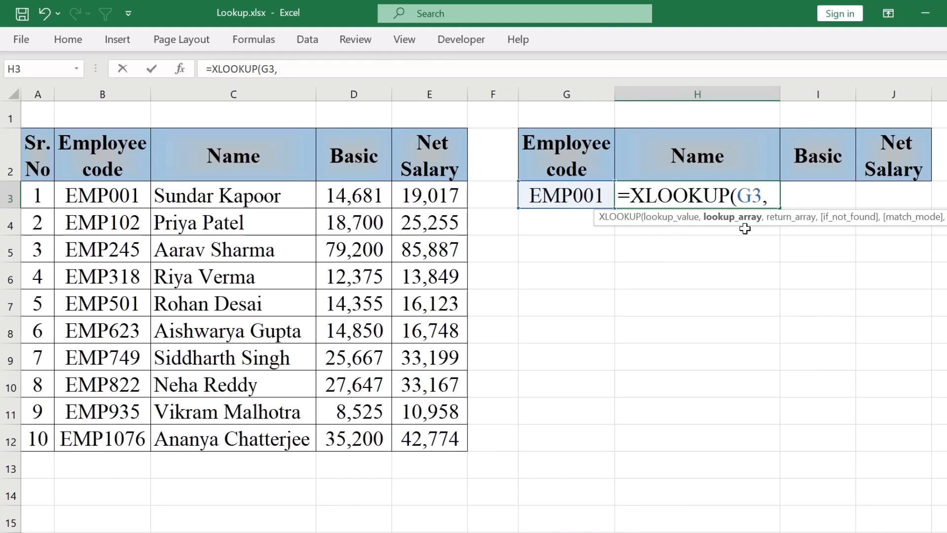
{"action": "left_click_drag", "start_coordinate": [110, 190], "coordinate": [110, 437]}
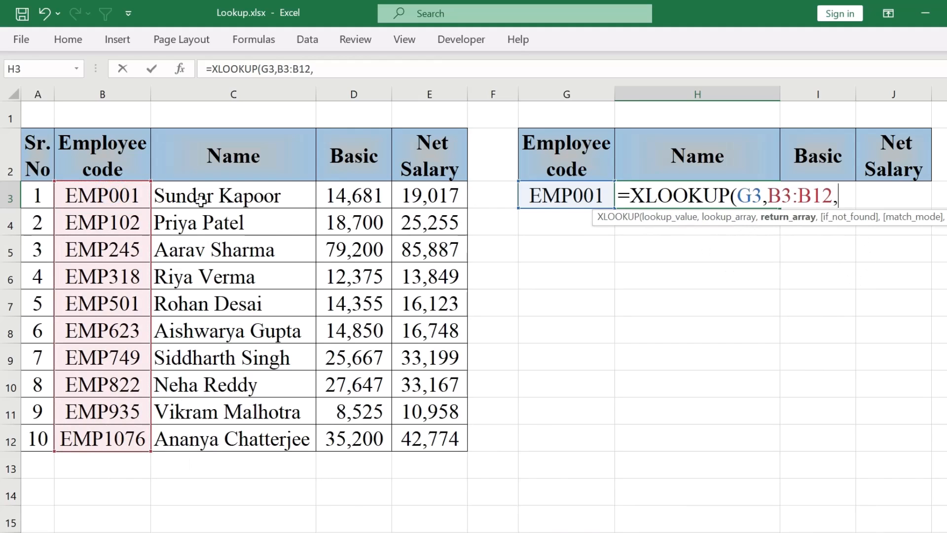
{"action": "left_click_drag", "start_coordinate": [201, 200], "coordinate": [411, 425]}
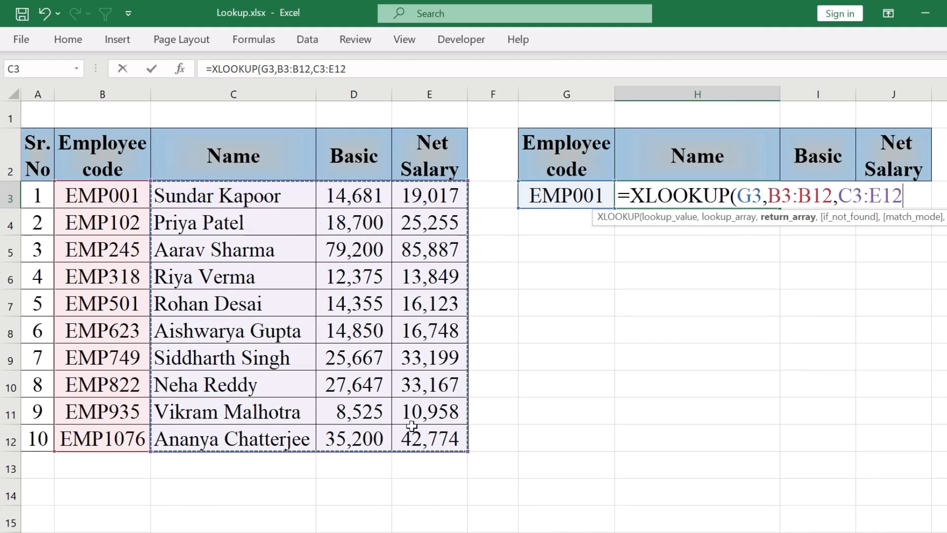
{"action": "type", "text": ")"}
{"action": "key", "text": "Return"}
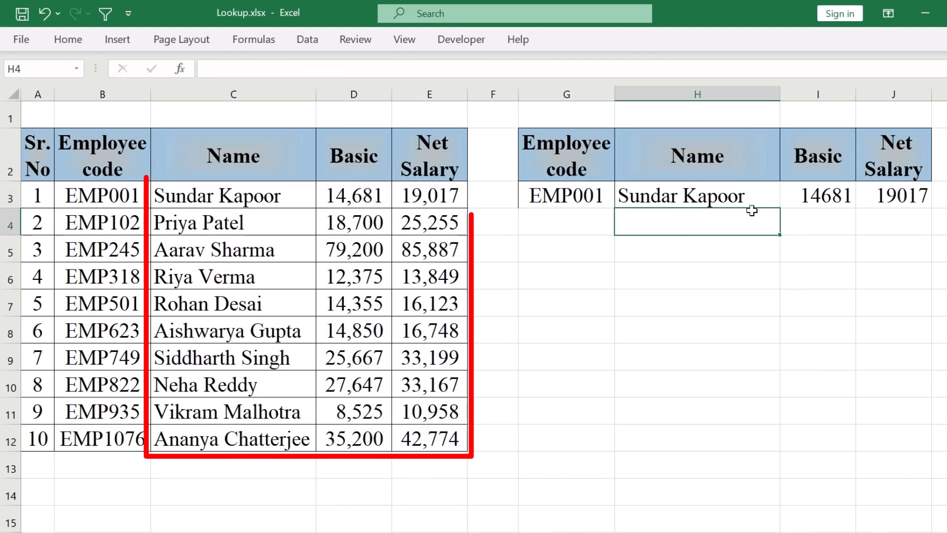
Check the Name, Basic and Net Salary values returned in row 3 by the XLOOKUP formula
{"action": "left_click", "coordinate": [732, 187]}
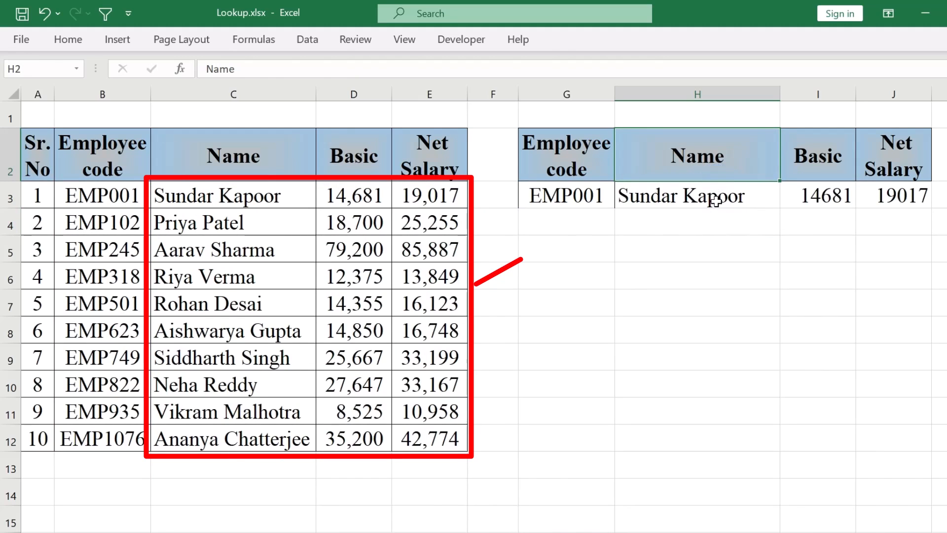
{"action": "left_click", "coordinate": [819, 197]}
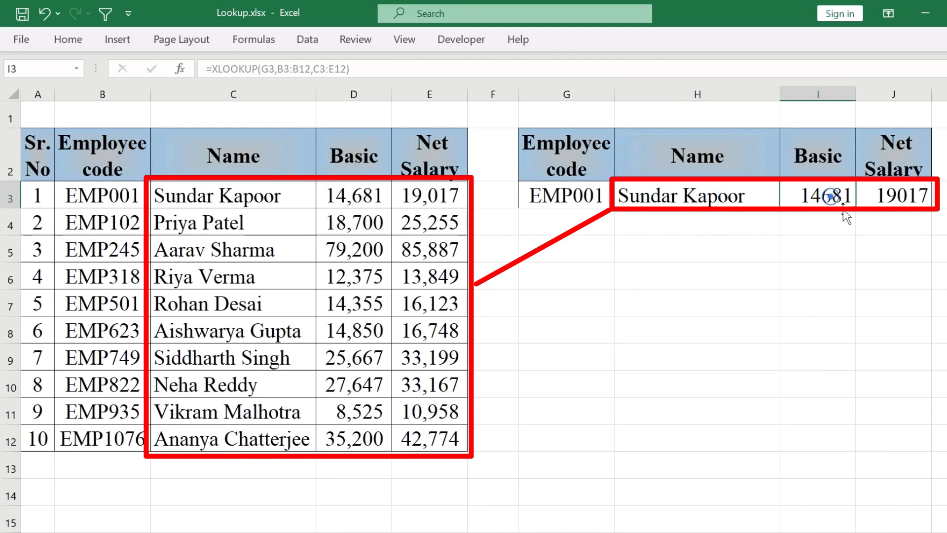
{"action": "left_click", "coordinate": [883, 193]}
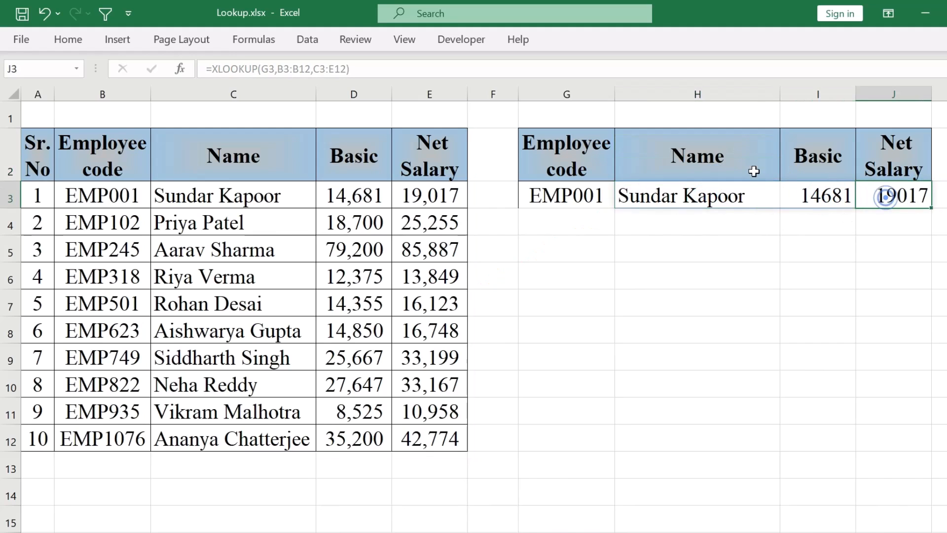
Delete the XLOOKUP formula in H3 to test its effect on I3 and J3, and undo the deletion
{"action": "left_click", "coordinate": [681, 200]}
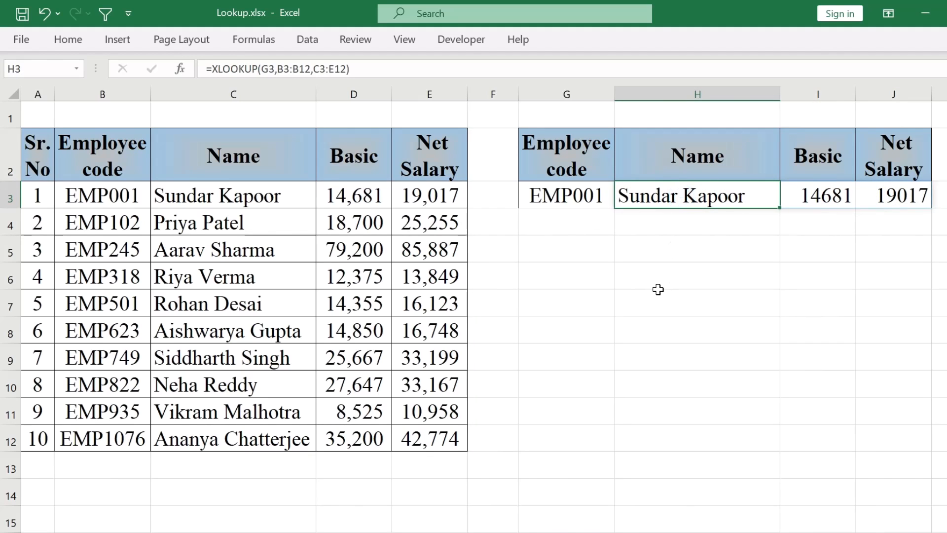
{"action": "key", "text": "Delete"}
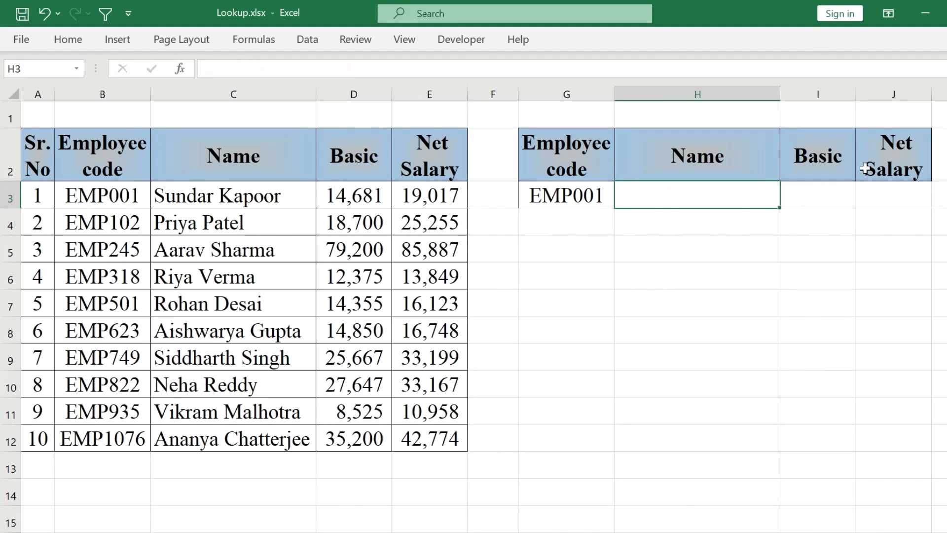
{"action": "key", "text": "ctrl+z"}
{"action": "key", "text": "Right"}
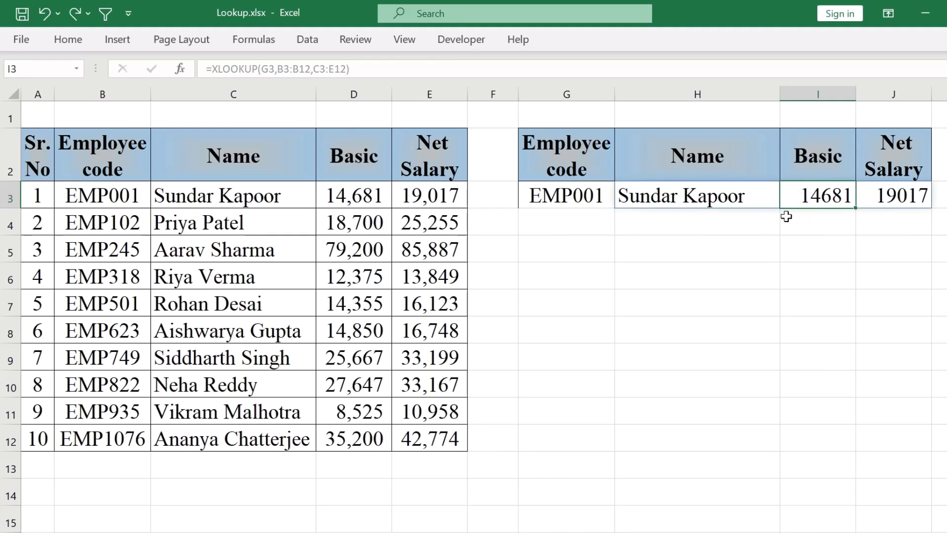
Inspect the formula in H3 and the contents of the spilled Basic cell I3, leaving both unedited
{"action": "left_click", "coordinate": [683, 199]}
{"action": "key", "text": "F2"}
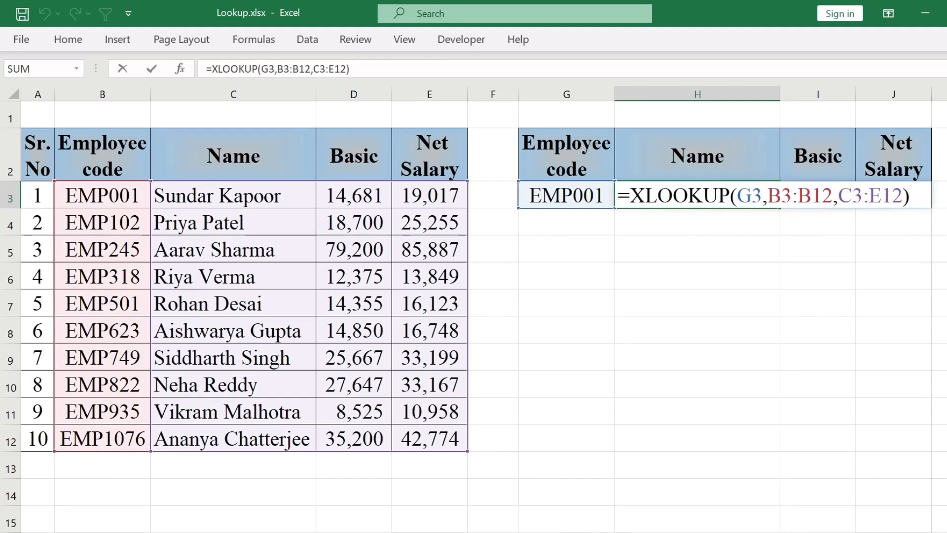
{"action": "key", "text": "Escape"}
{"action": "double_click", "coordinate": [845, 199]}
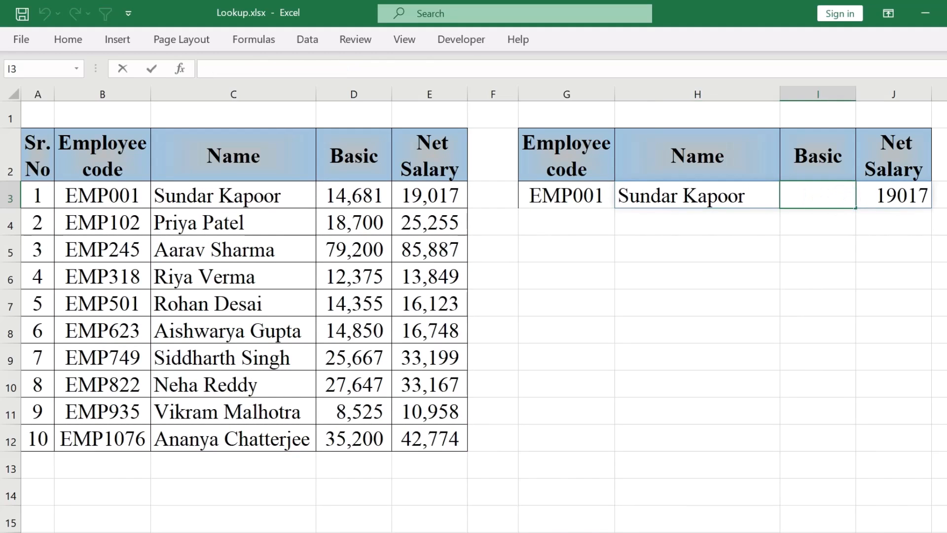
{"action": "key", "text": "Escape"}
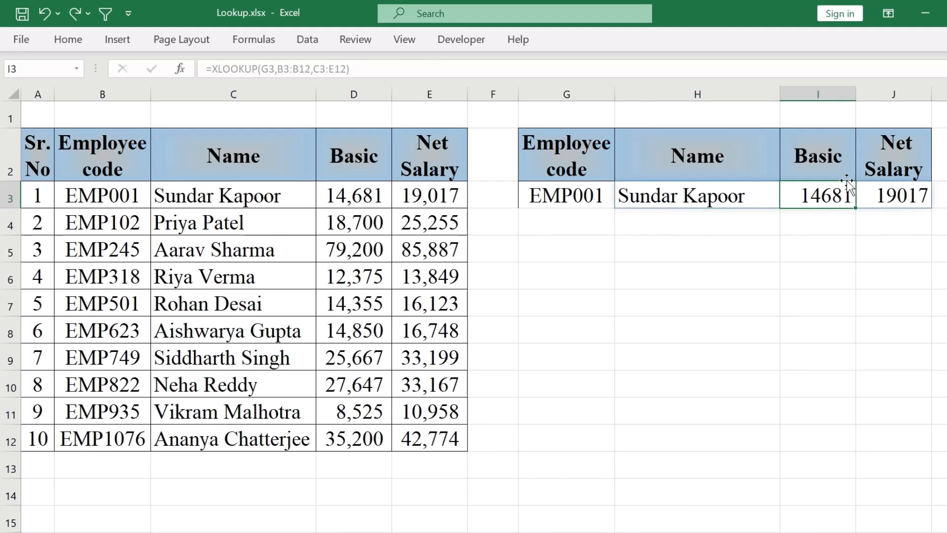
Try to delete the spilled Basic value in I3, comparing its formula with those in H3 and J3
{"action": "left_click", "coordinate": [703, 201]}
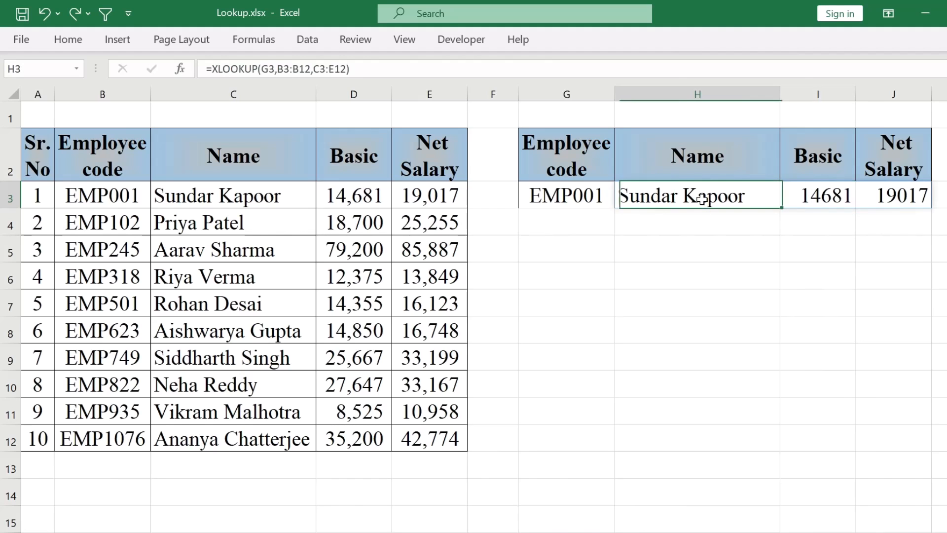
{"action": "left_click", "coordinate": [832, 196]}
{"action": "key", "text": "Delete"}
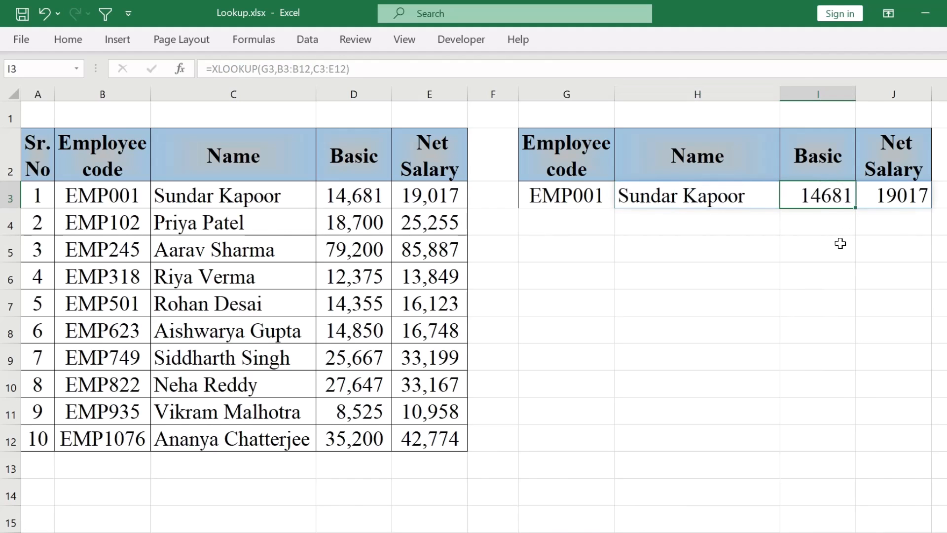
{"action": "left_click", "coordinate": [891, 198]}
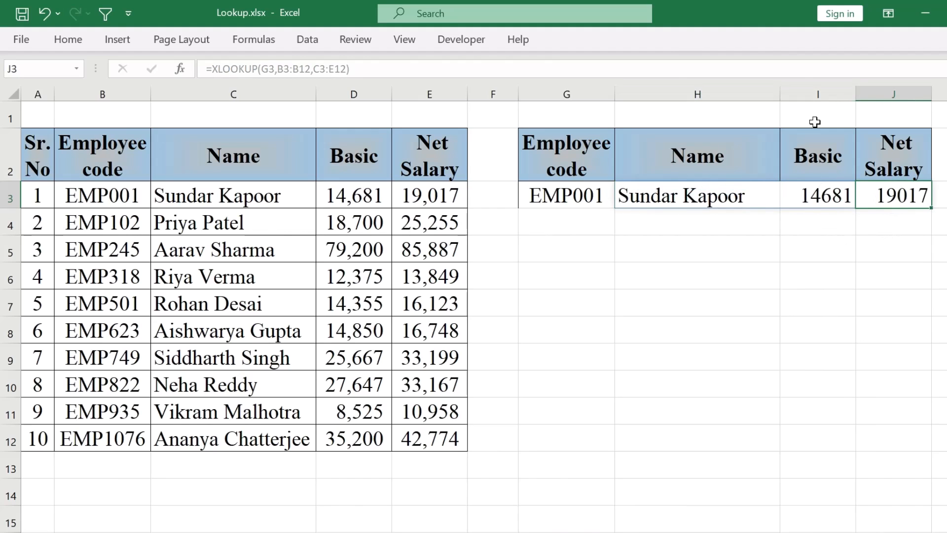
Delete the XLOOKUP formula in H3 and undo the deletion
{"action": "left_click", "coordinate": [619, 214]}
{"action": "left_click", "coordinate": [630, 197]}
{"action": "key", "text": "Delete"}
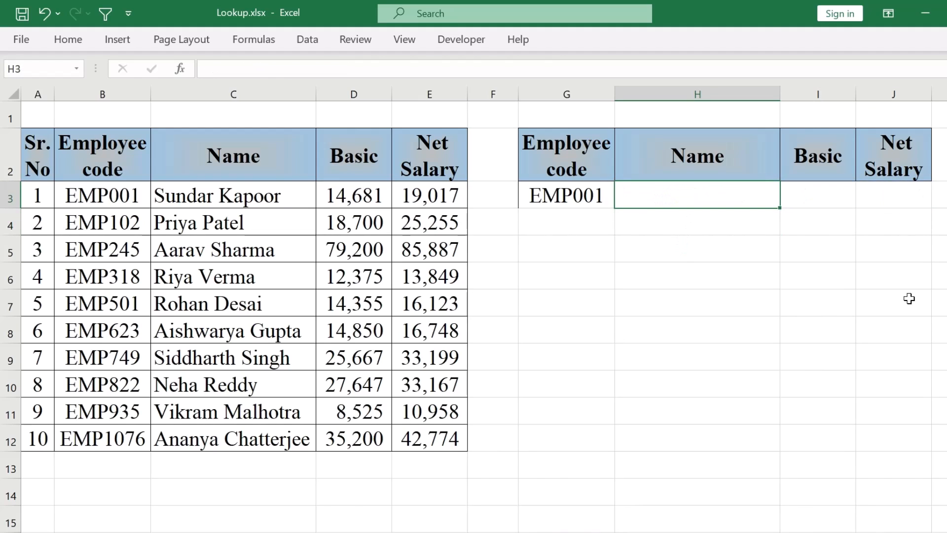
{"action": "key", "text": "ctrl+z"}
{"action": "left_click", "coordinate": [848, 265]}
Clear the Name, Basic and Net Salary lookup results in H3:J3
{"action": "left_click", "coordinate": [702, 195]}
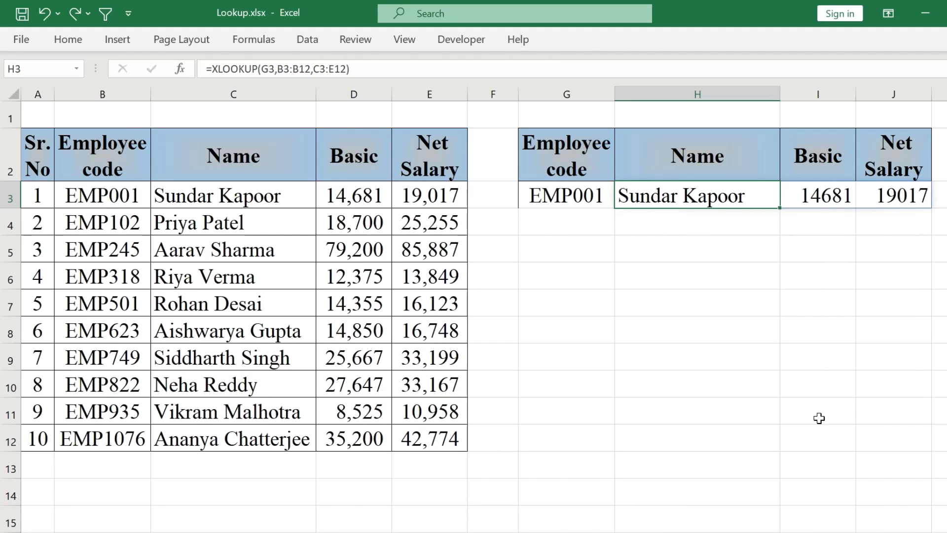
{"action": "key", "text": "shift+Right"}
{"action": "key", "text": "shift+Right"}
{"action": "key", "text": "Delete"}
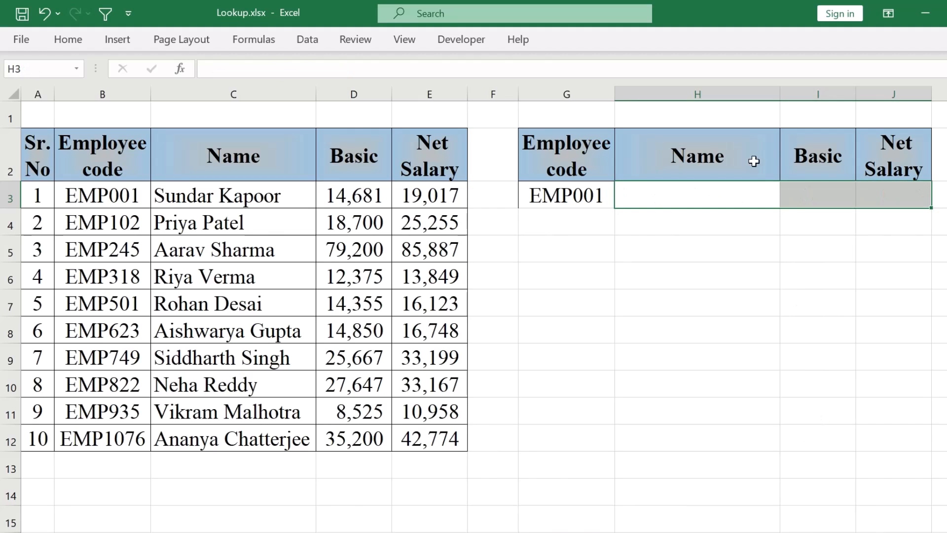
Copy the employee codes in B3:B12 into the lookup table's Employee code column, starting at G3
{"action": "left_click_drag", "start_coordinate": [90, 194], "coordinate": [105, 438]}
{"action": "key", "text": "ctrl+c"}
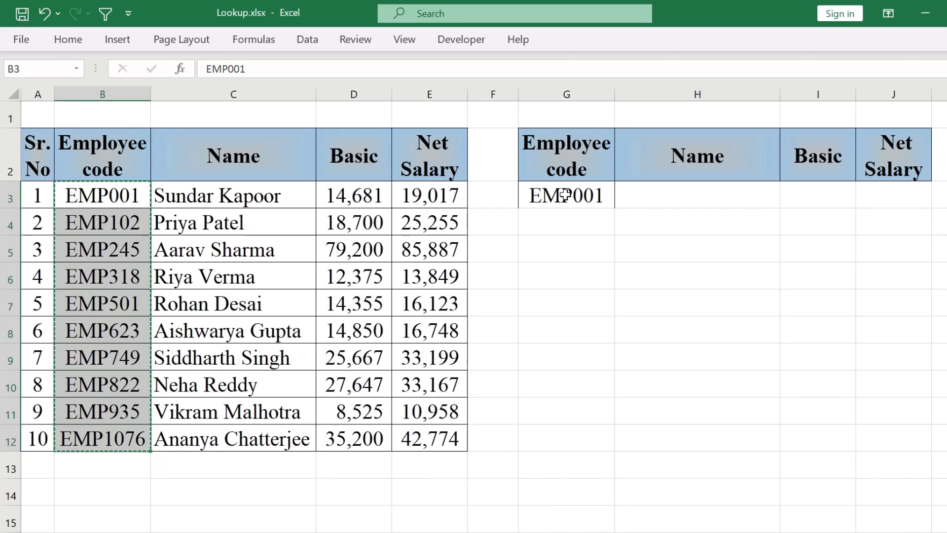
{"action": "left_click", "coordinate": [546, 197]}
{"action": "key", "text": "ctrl+v"}
Enter an XLOOKUP formula in H3 with G3:G12 as the lookup values, B3:B12 as the lookup array and C3:E12 as the return array
{"action": "key", "text": "Right"}
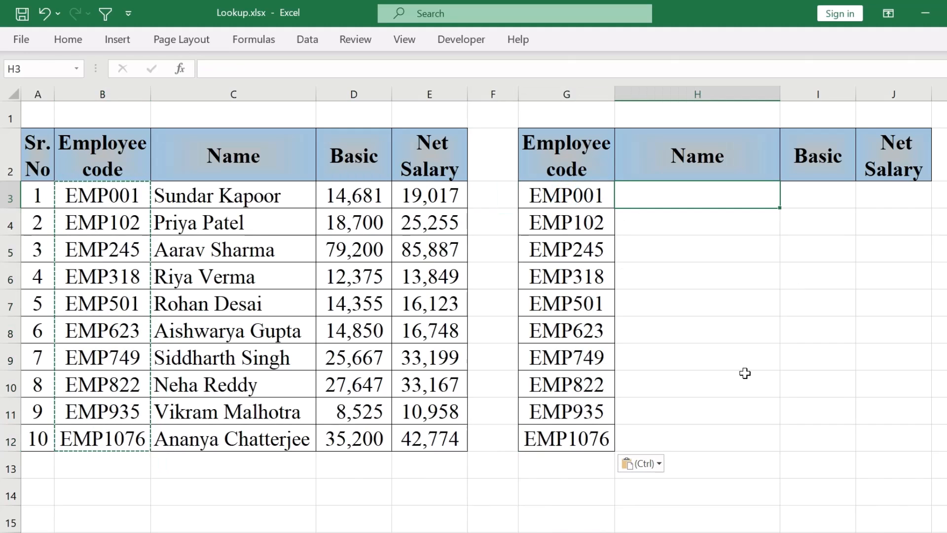
{"action": "type", "text": "=XLOOKUP("}
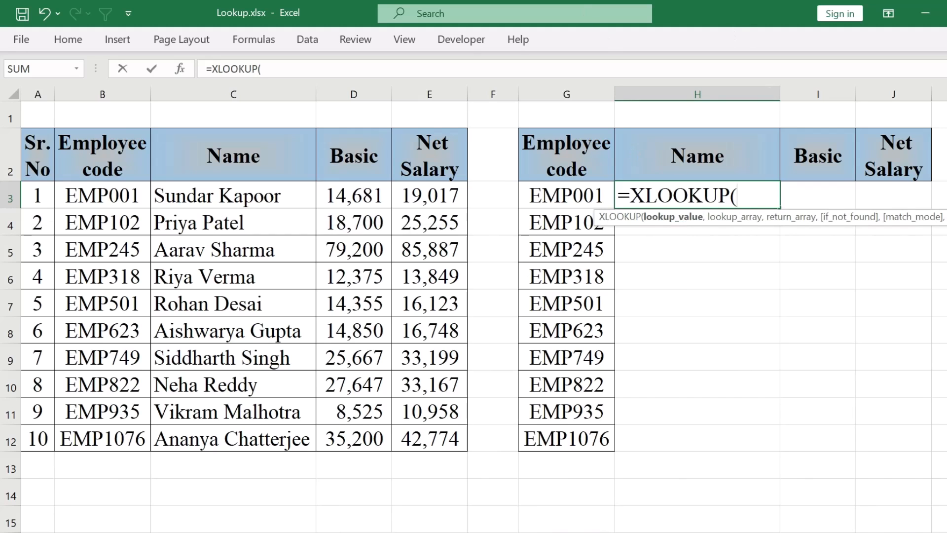
{"action": "left_click_drag", "start_coordinate": [561, 187], "coordinate": [550, 439]}
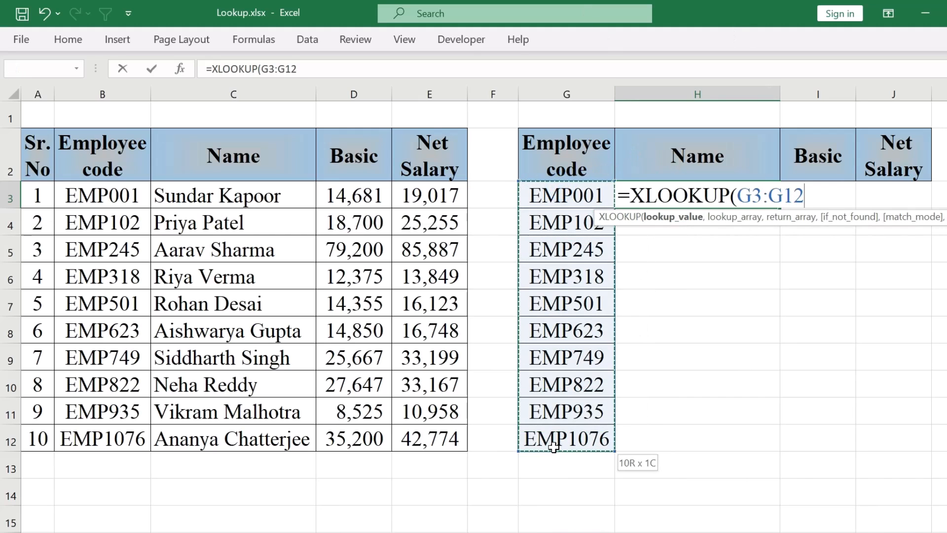
{"action": "type", "text": ","}
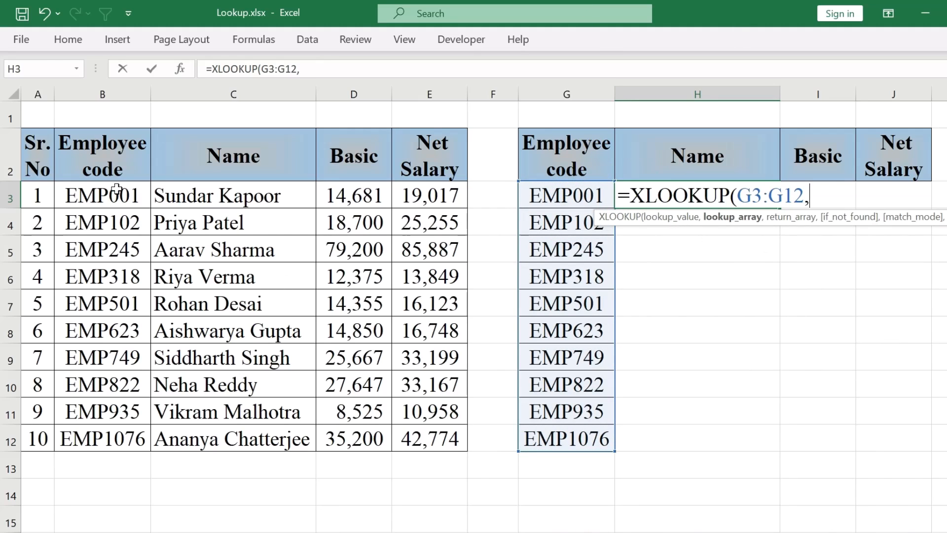
{"action": "left_click_drag", "start_coordinate": [117, 188], "coordinate": [99, 438]}
{"action": "type", "text": ","}
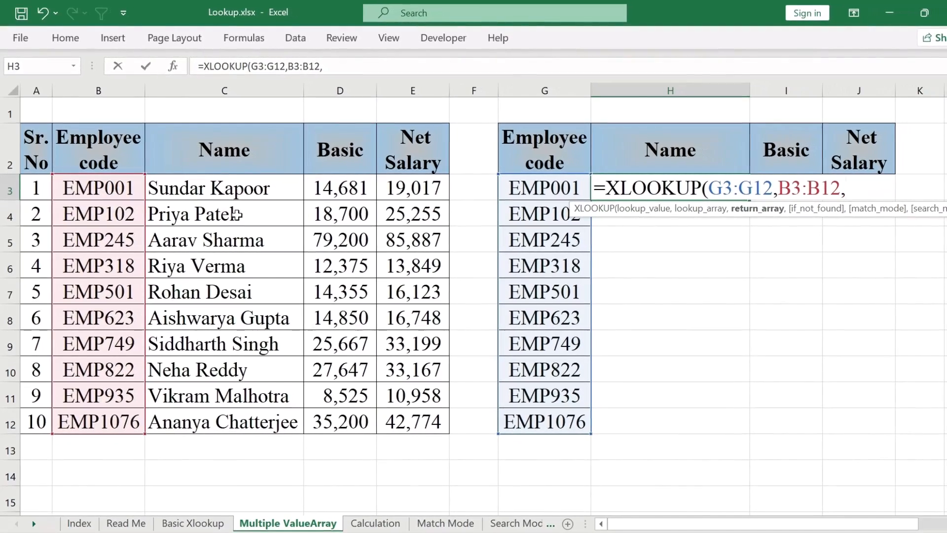
{"action": "left_click_drag", "start_coordinate": [225, 191], "coordinate": [364, 417]}
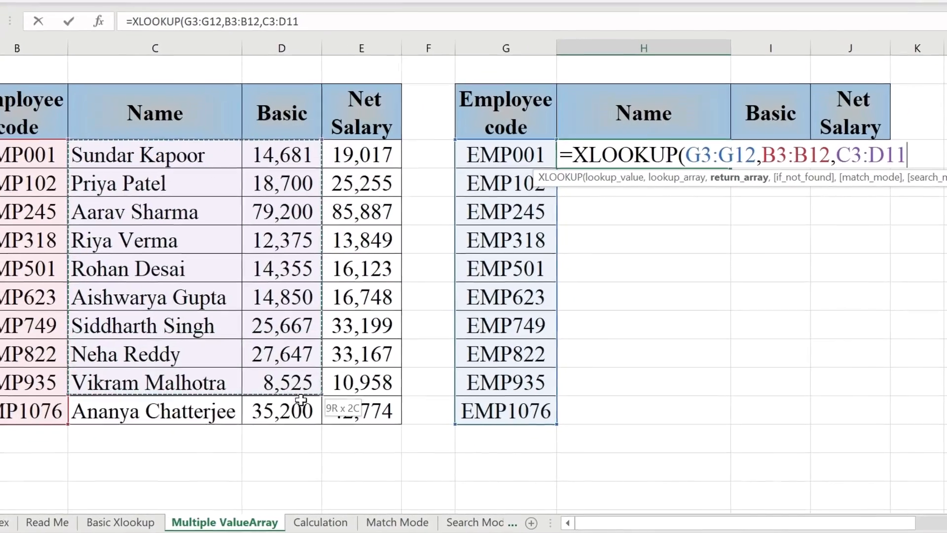
{"action": "left_click_drag", "start_coordinate": [300, 400], "coordinate": [355, 415]}
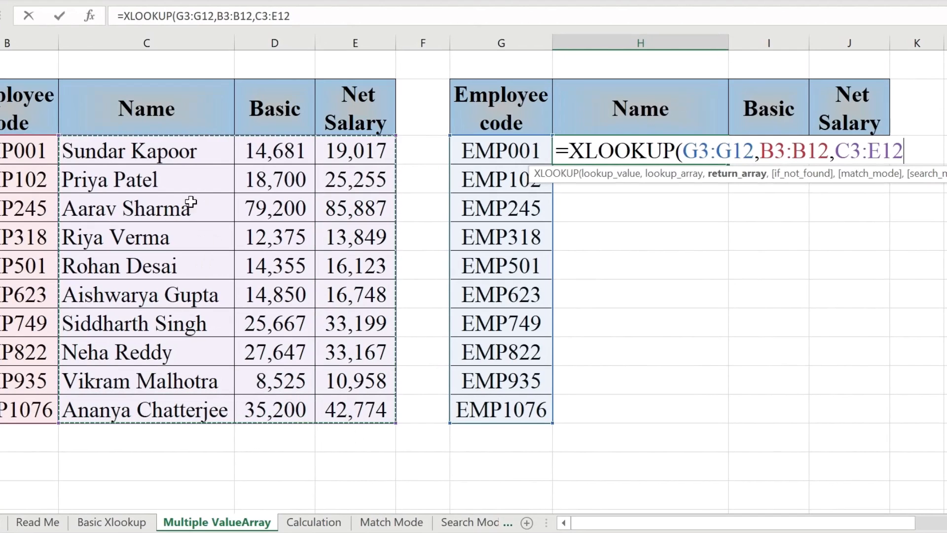
{"action": "type", "text": ")"}
{"action": "key", "text": "Return"}
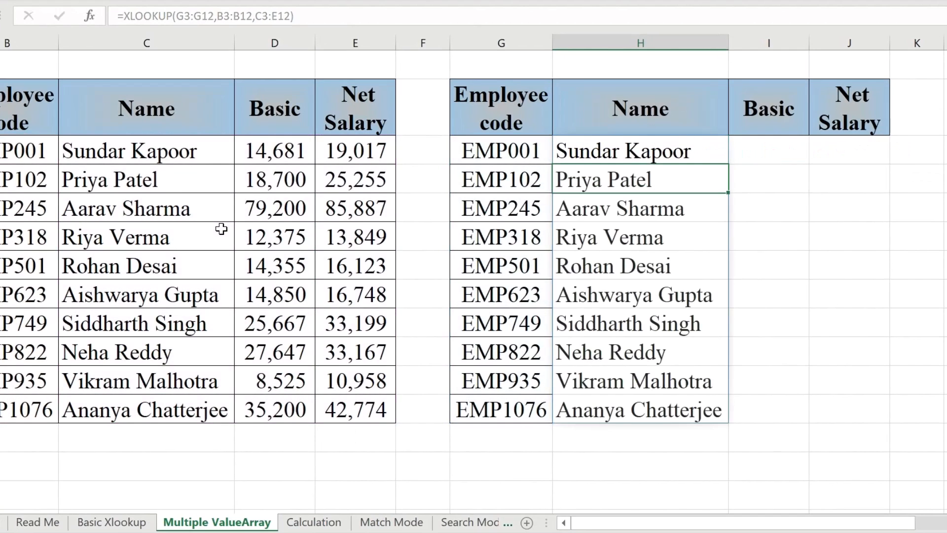
Inspect the spilled formula across the Name column H3:H12 and try to delete the spilled value in H8
{"action": "left_click", "coordinate": [845, 262]}
{"action": "left_click", "coordinate": [571, 229]}
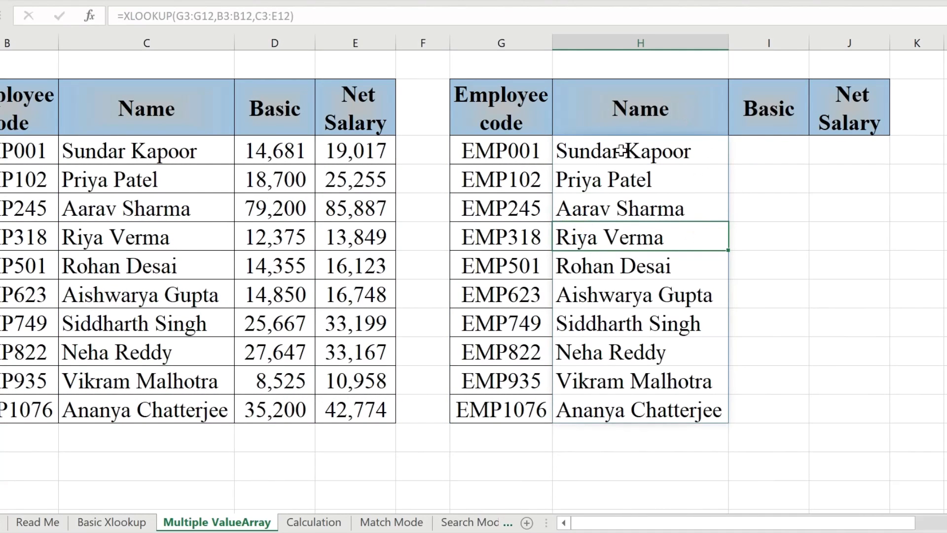
{"action": "left_click", "coordinate": [646, 316]}
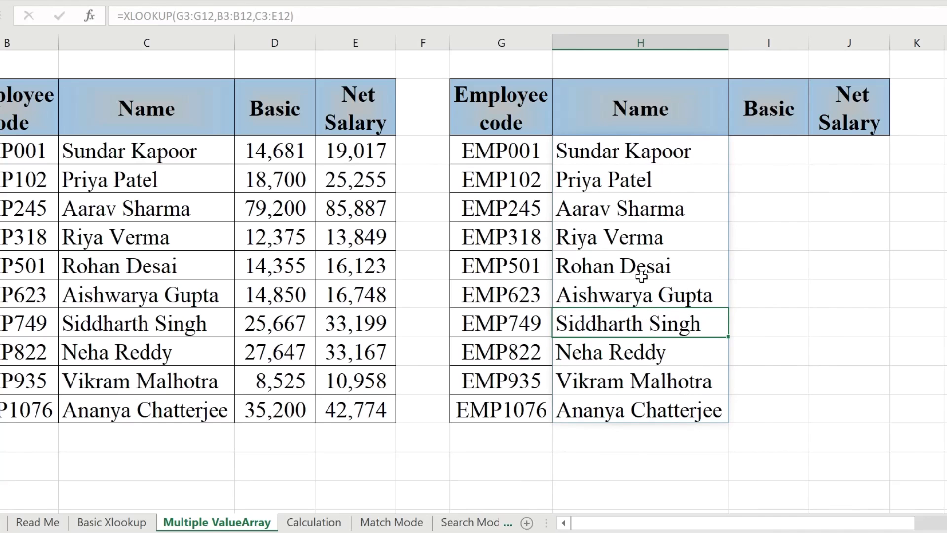
{"action": "left_click", "coordinate": [593, 157]}
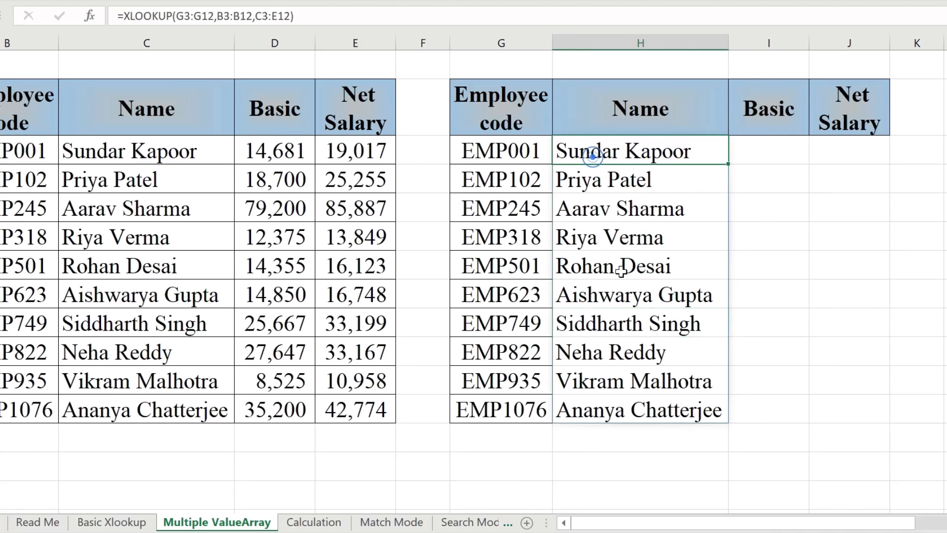
{"action": "key", "text": "Delete"}
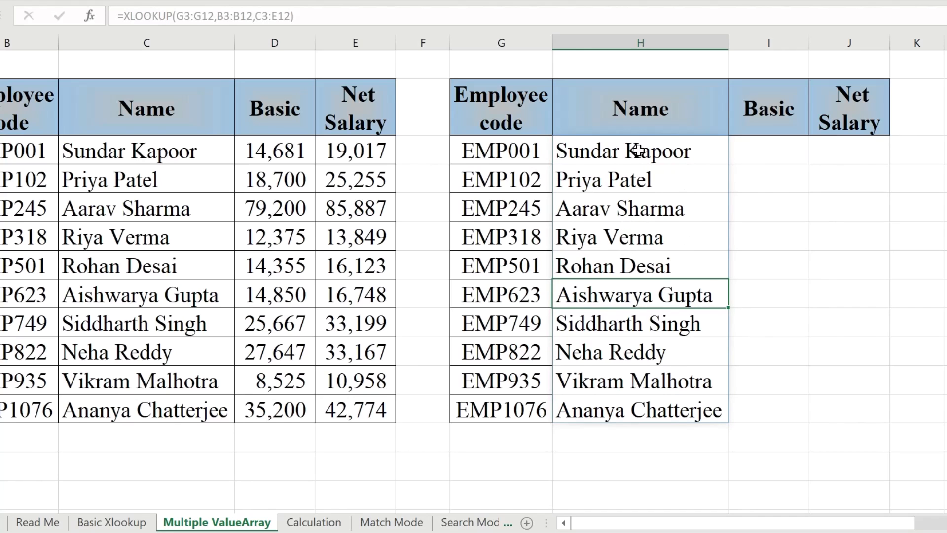
Copy the XLOOKUP formula from H3 into I3, and from I3 into J3, to fill the Basic and Net Salary columns
{"action": "left_click", "coordinate": [638, 151]}
{"action": "key", "text": "ctrl+c"}
{"action": "left_click", "coordinate": [752, 156]}
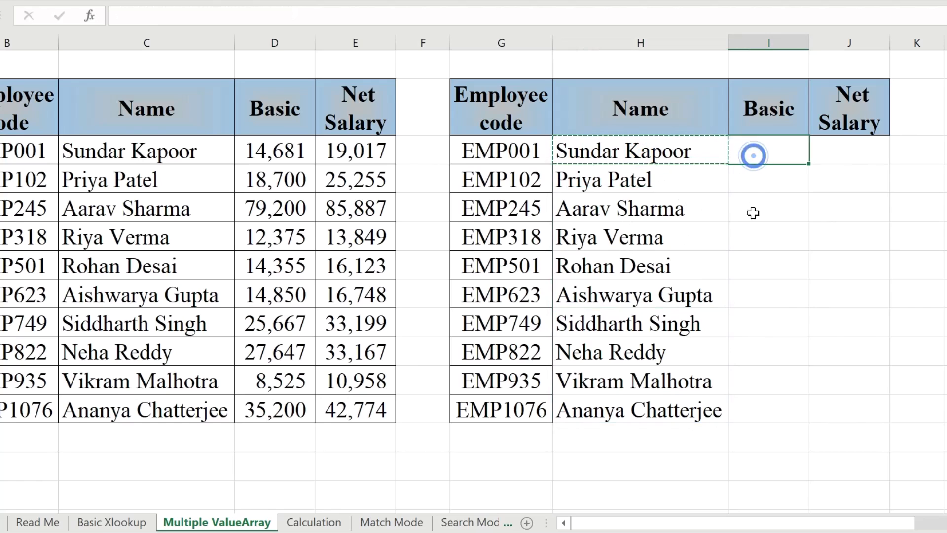
{"action": "key", "text": "ctrl+v"}
{"action": "key", "text": "Escape"}
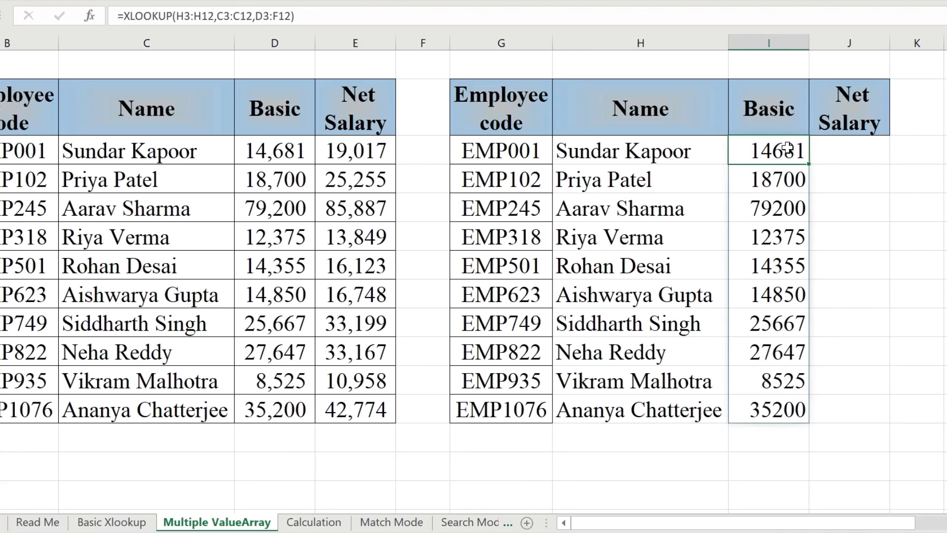
{"action": "left_click", "coordinate": [843, 151]}
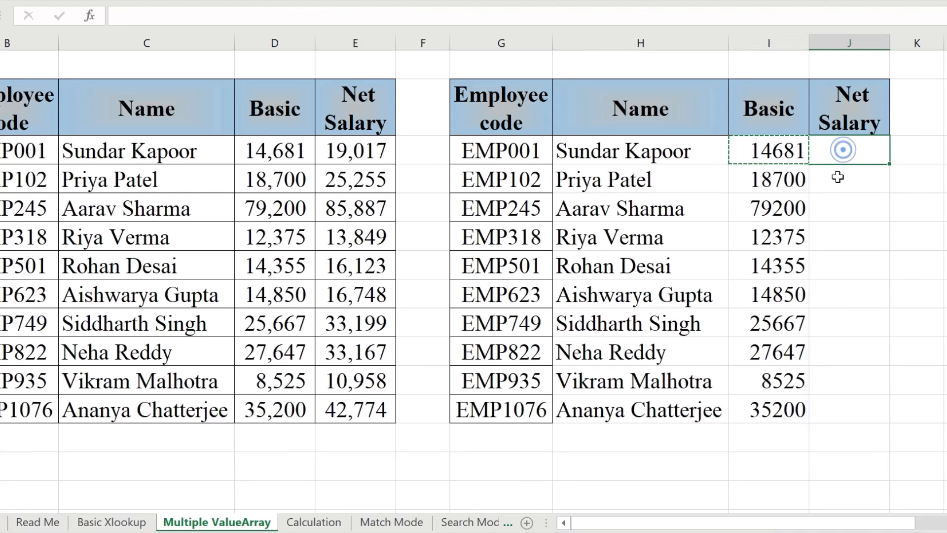
{"action": "key", "text": "ctrl+v"}
{"action": "key", "text": "Escape"}
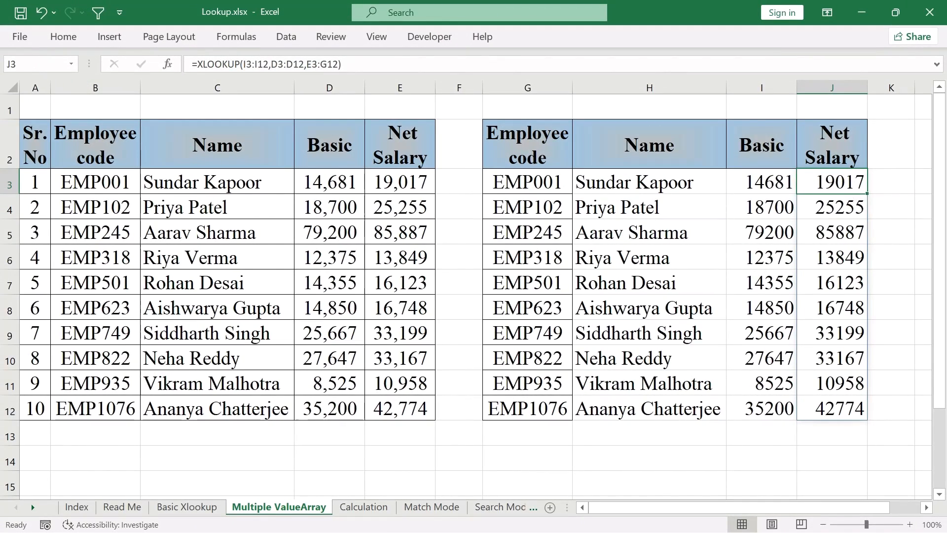
Examine the lookup value, lookup array and return array references in J3's formula, leaving it unedited
{"action": "key", "text": "F2"}
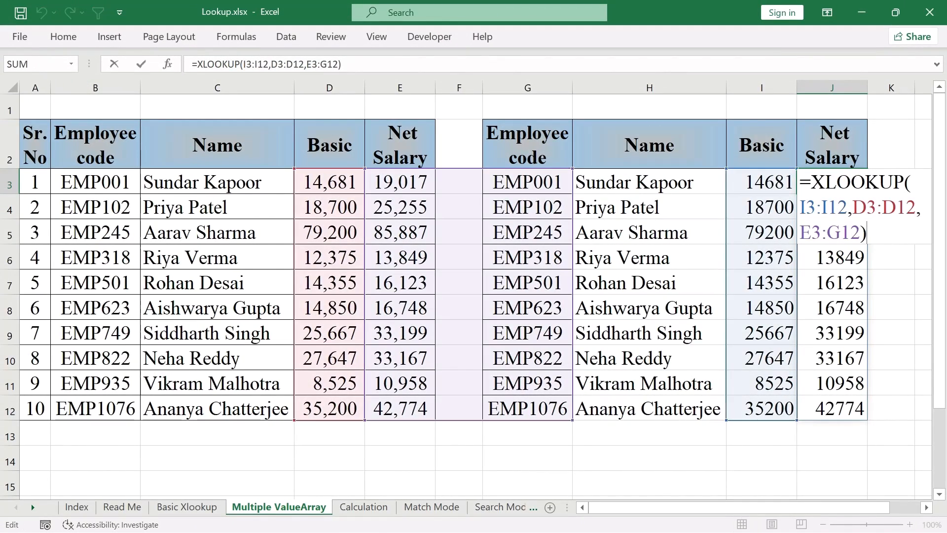
{"action": "left_click_drag", "start_coordinate": [847, 207], "coordinate": [800, 207]}
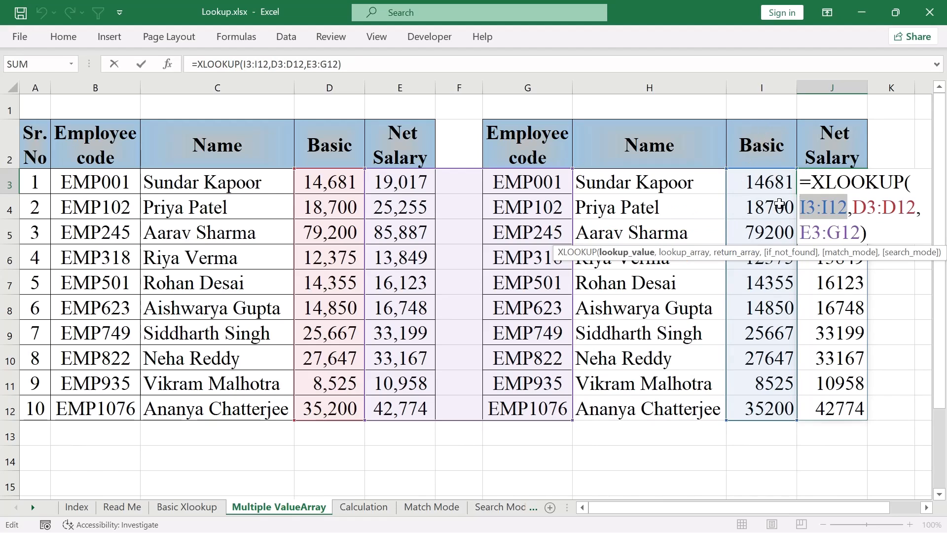
{"action": "key", "text": "Escape"}
Clear the Name, Basic and Net Salary formulas from H3:J12
{"action": "key", "text": "Left"}
{"action": "key", "text": "Left"}
{"action": "key", "text": "ctrl+shift+Right"}
{"action": "key", "text": "ctrl+shift+Down"}
{"action": "key", "text": "Delete"}
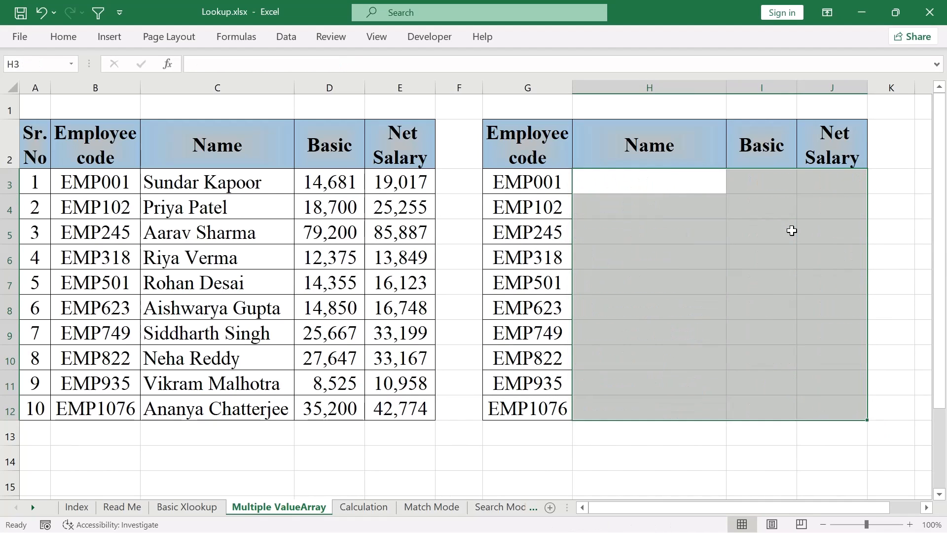
Start an XLOOKUP formula in H3 with the locked employee code range $G$3:$G$12 as the lookup value
{"action": "left_click", "coordinate": [647, 182]}
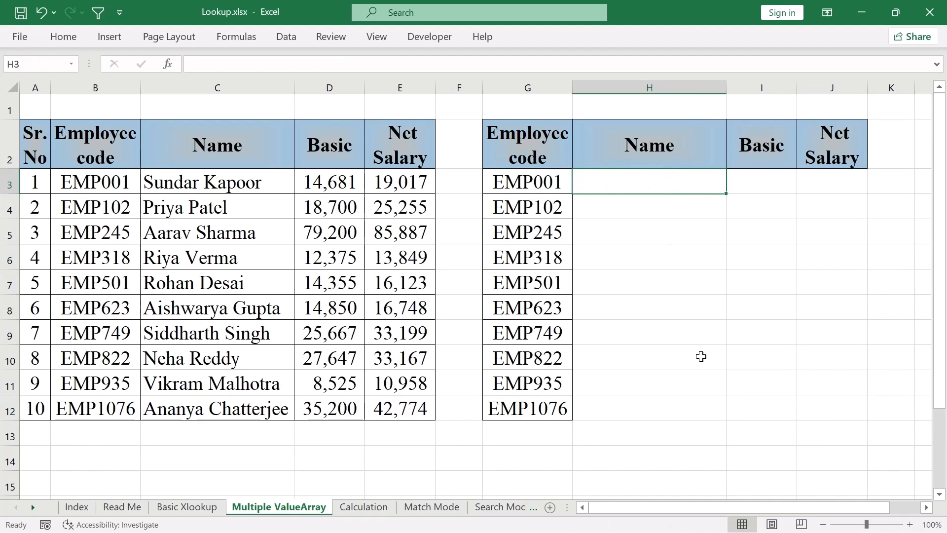
{"action": "type", "text": "=XLOOKUP("}
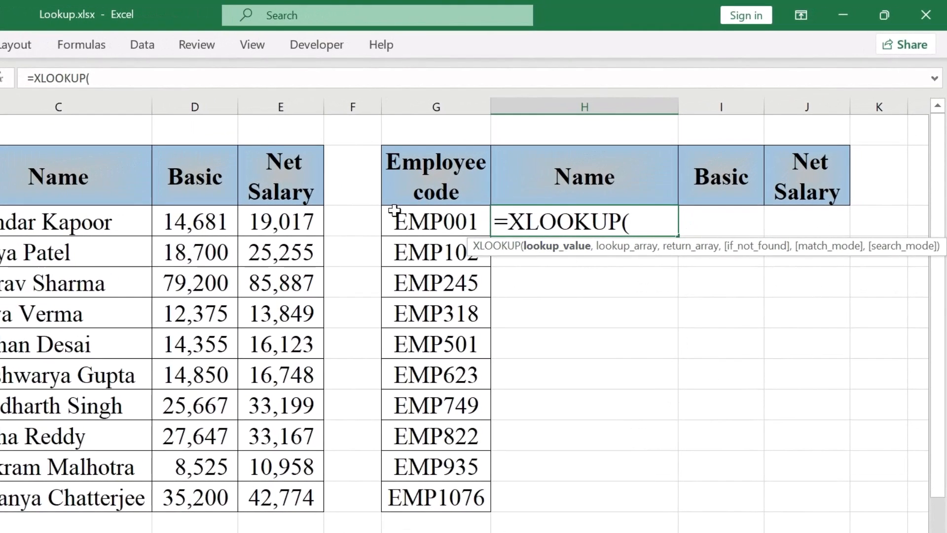
{"action": "left_click_drag", "start_coordinate": [412, 222], "coordinate": [409, 498]}
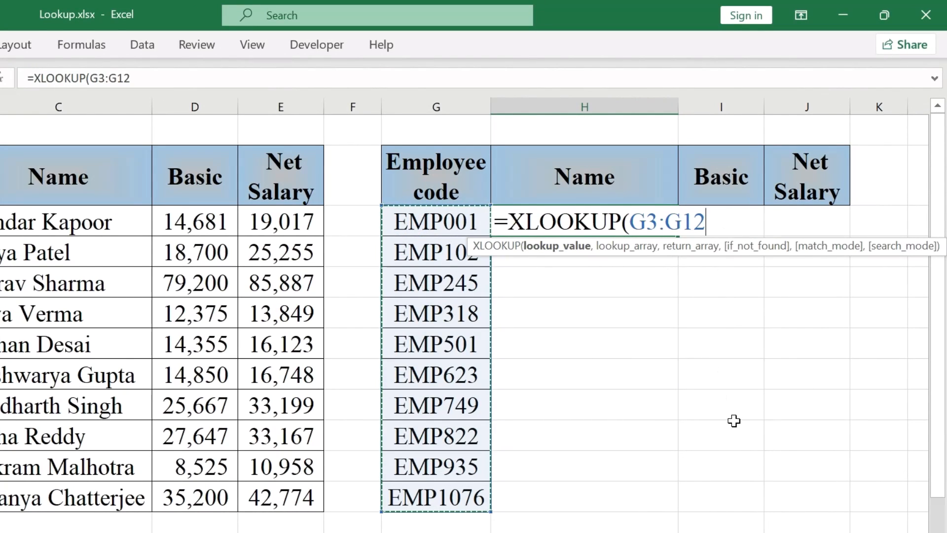
{"action": "key", "text": "F4"}
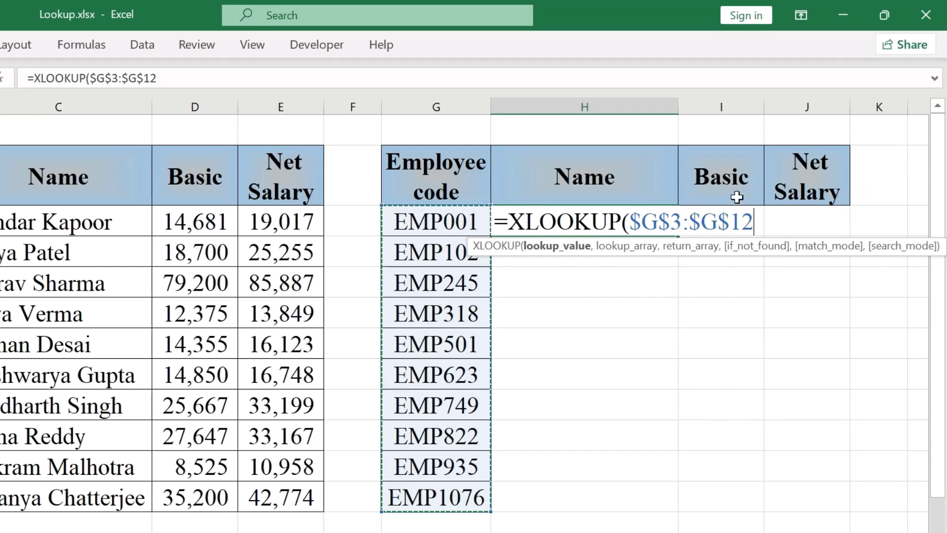
{"action": "type", "text": ","}
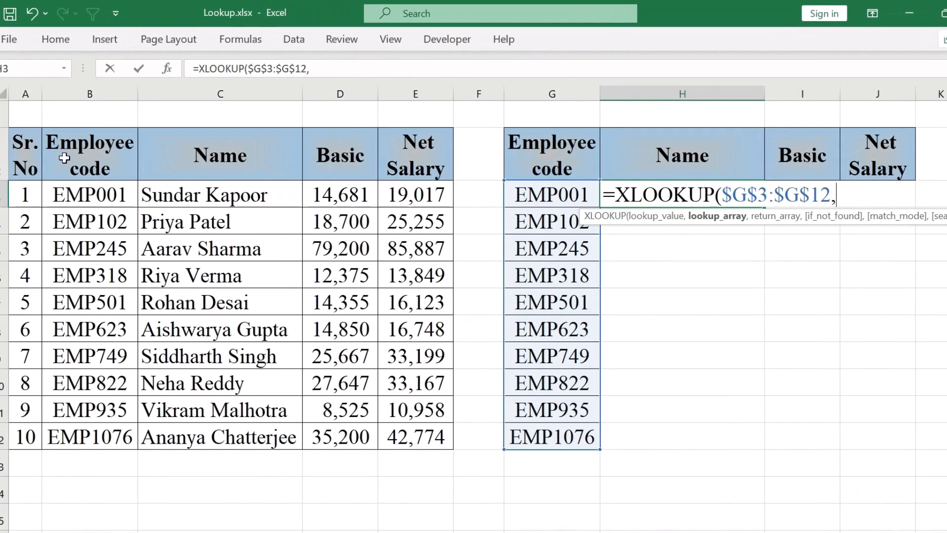
Complete the H3 formula with the locked lookup array $B$3:$B$12 and the unlocked return array C3:E12
{"action": "left_click_drag", "start_coordinate": [69, 195], "coordinate": [63, 434]}
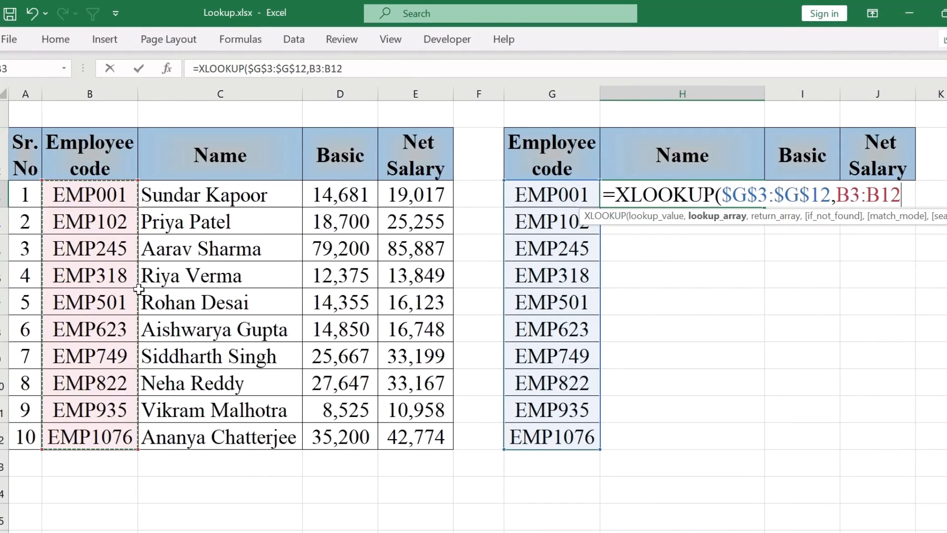
{"action": "key", "text": "F4"}
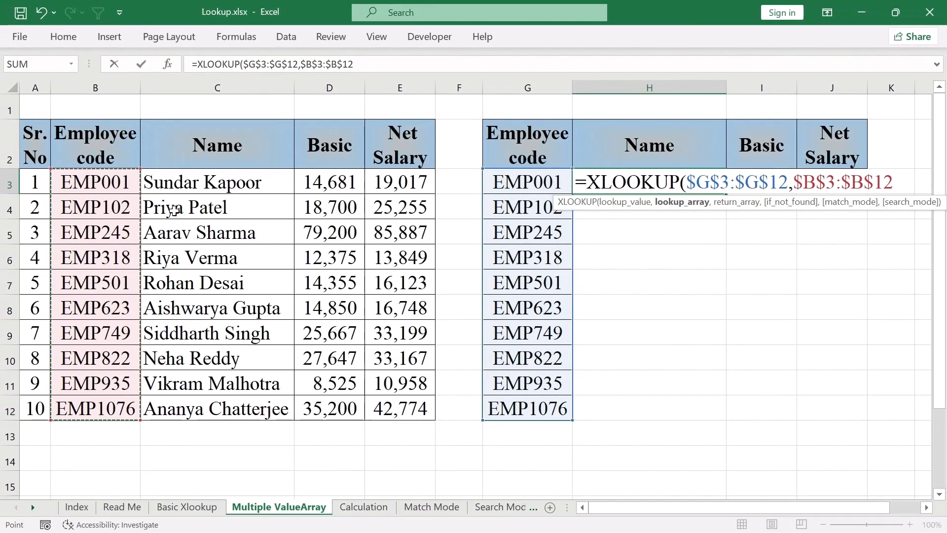
{"action": "type", "text": ","}
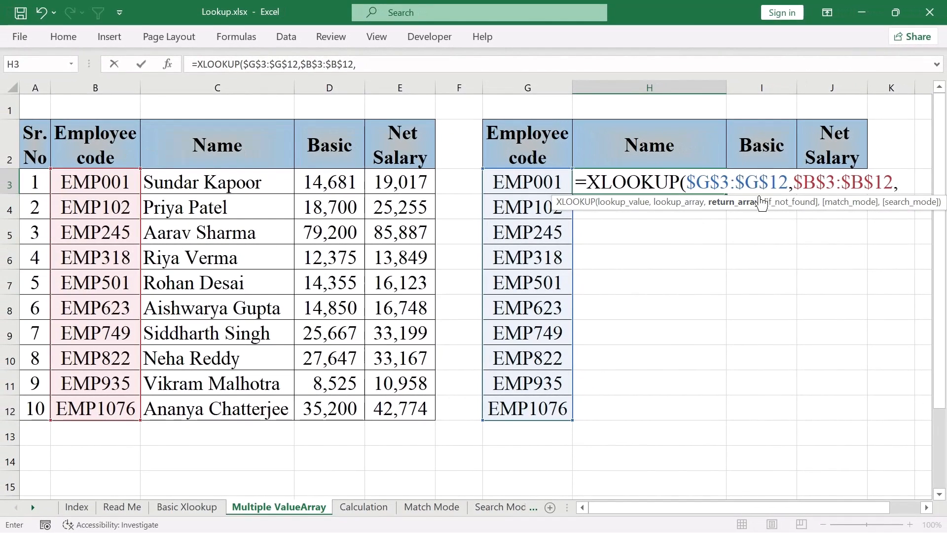
{"action": "left_click_drag", "start_coordinate": [244, 180], "coordinate": [402, 398]}
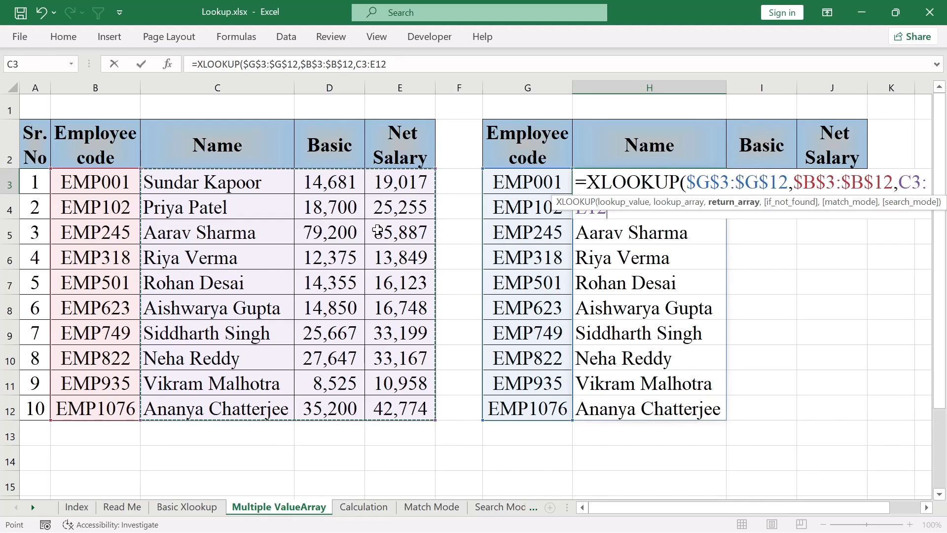
{"action": "type", "text": ")"}
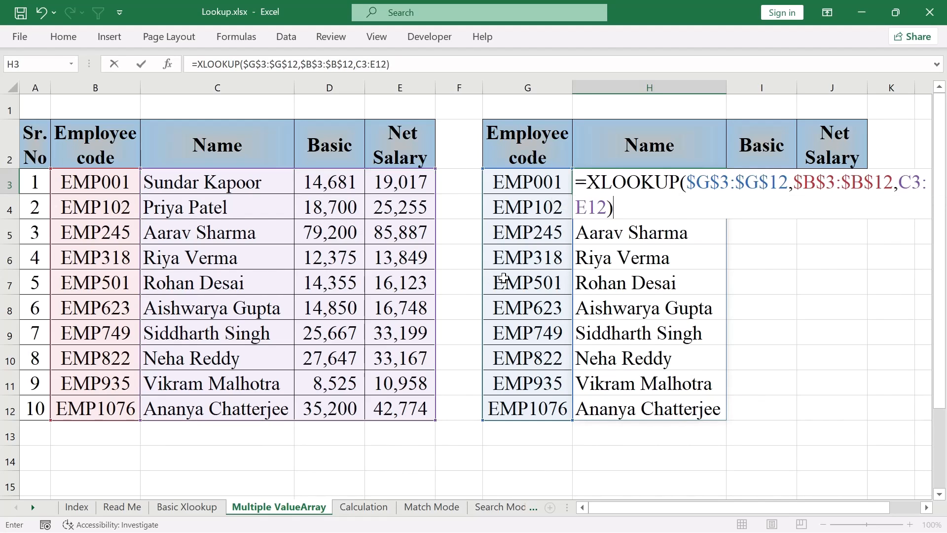
{"action": "key", "text": "Return"}
Copy the XLOOKUP formula from H3 into I3, check its references there, and copy it on into J3
{"action": "key", "text": "Up"}
{"action": "key", "text": "ctrl+c"}
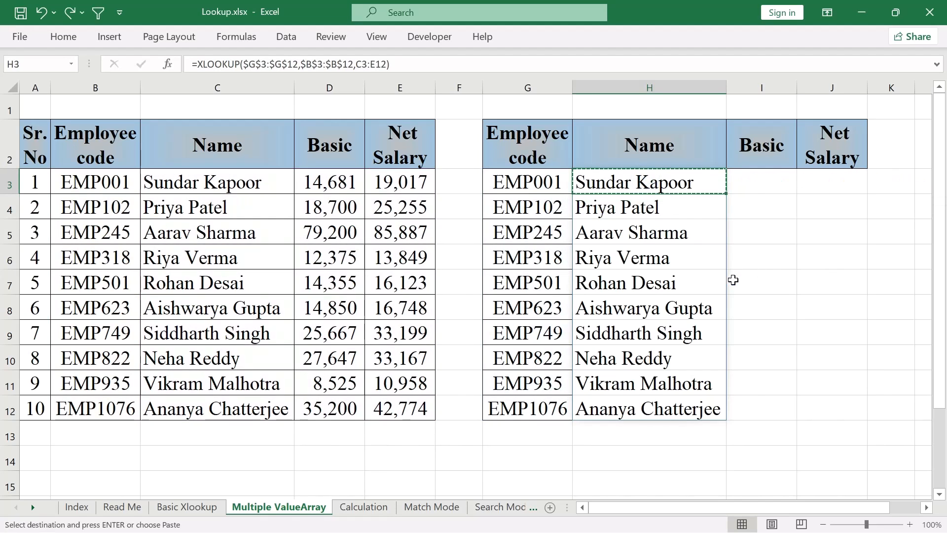
{"action": "left_click", "coordinate": [747, 183]}
{"action": "key", "text": "ctrl+v"}
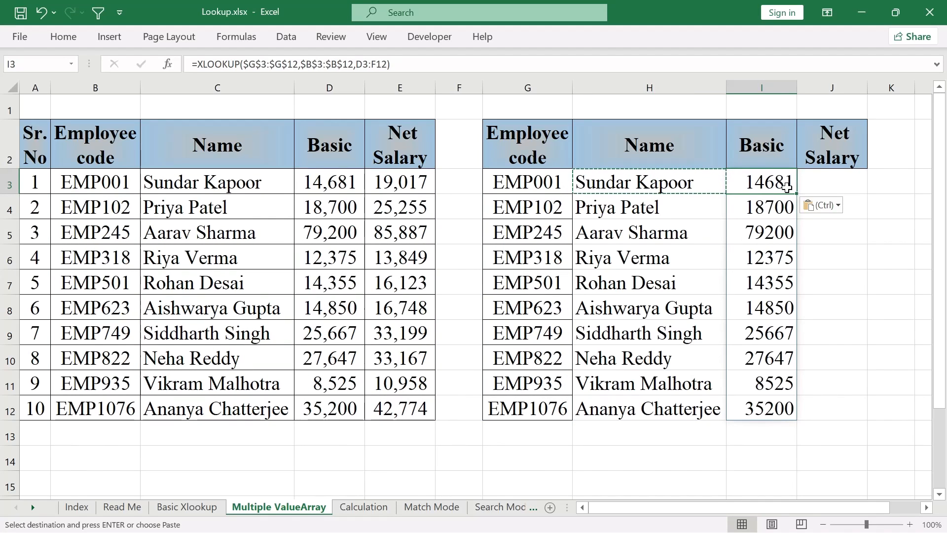
{"action": "key", "text": "Escape"}
{"action": "key", "text": "F2"}
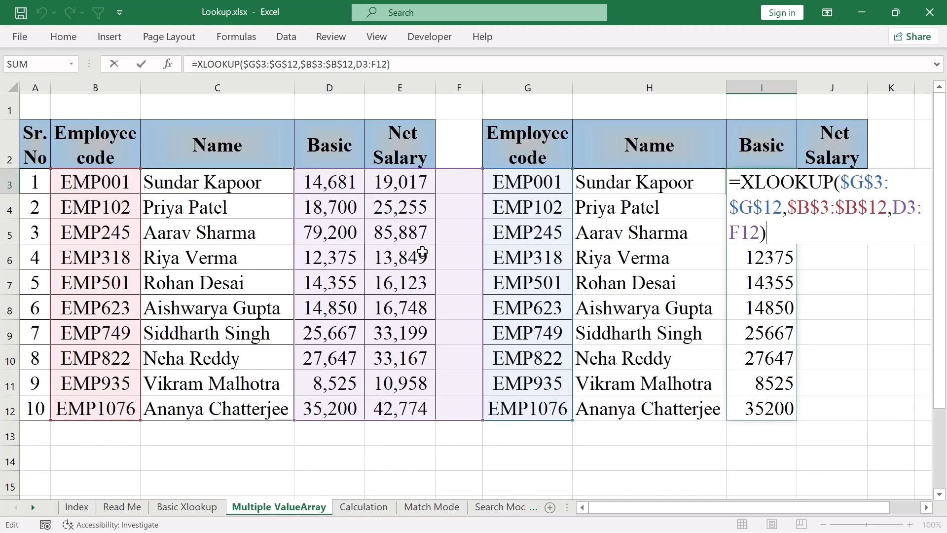
{"action": "key", "text": "ctrl+Return"}
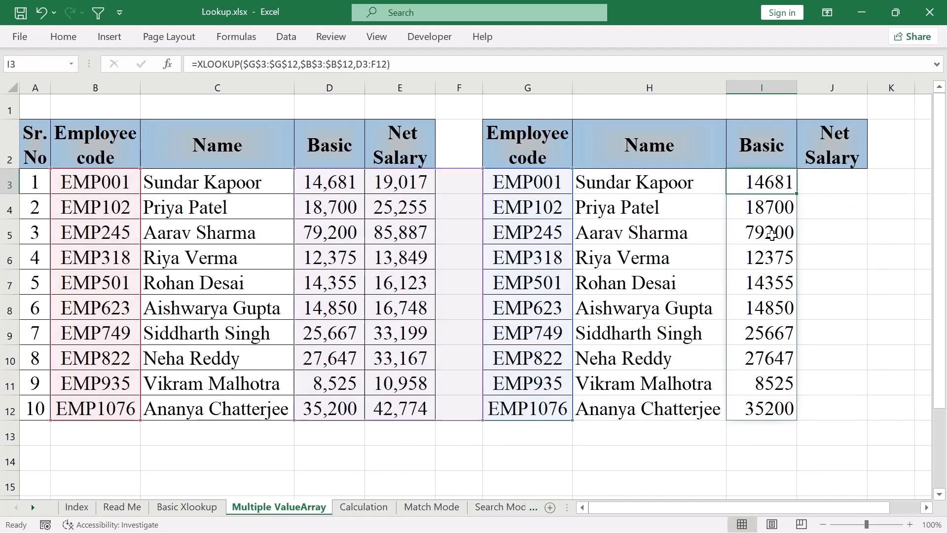
{"action": "key", "text": "ctrl+c"}
{"action": "left_click", "coordinate": [838, 184]}
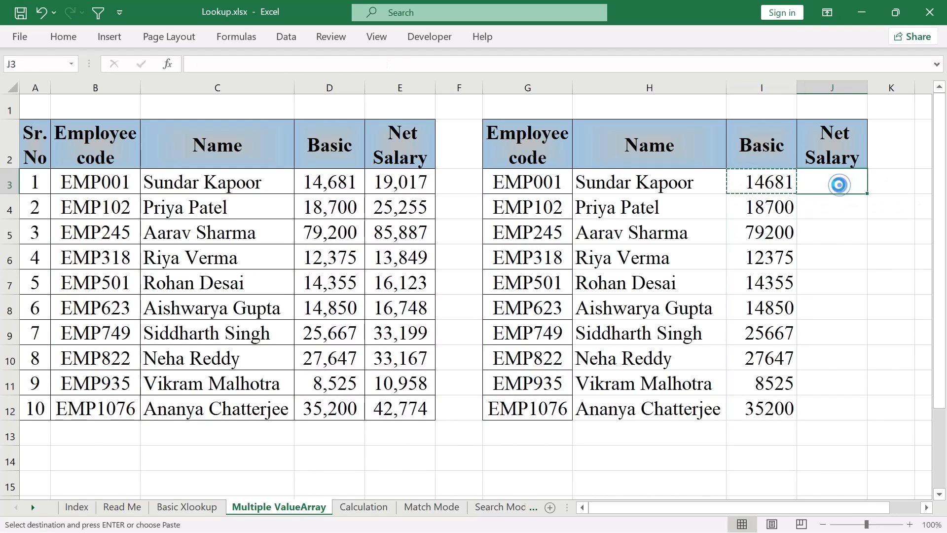
{"action": "key", "text": "ctrl+v"}
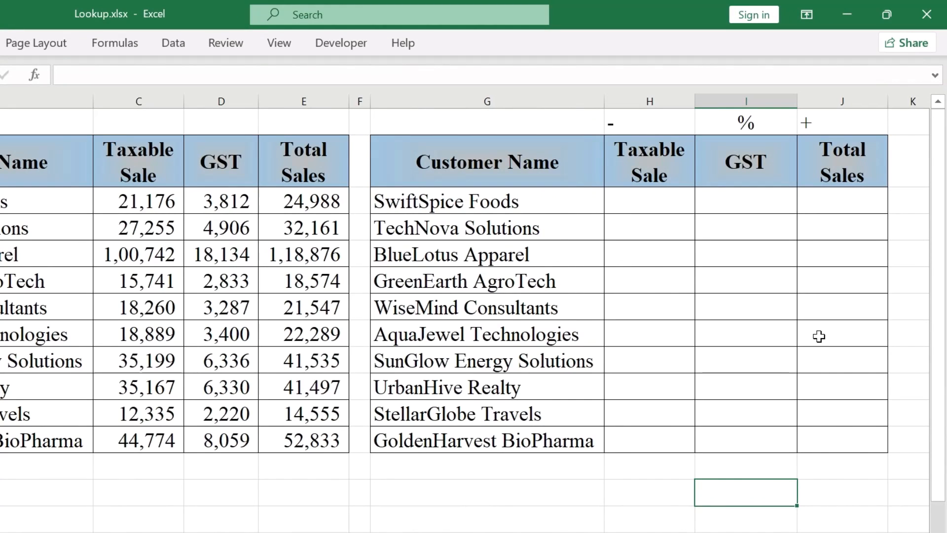
Examine the lookup table's Customer Name and Taxable Sale columns and the source Taxable Sale column on the Calculation sheet
{"action": "left_click", "coordinate": [643, 310]}
{"action": "left_click", "coordinate": [447, 158]}
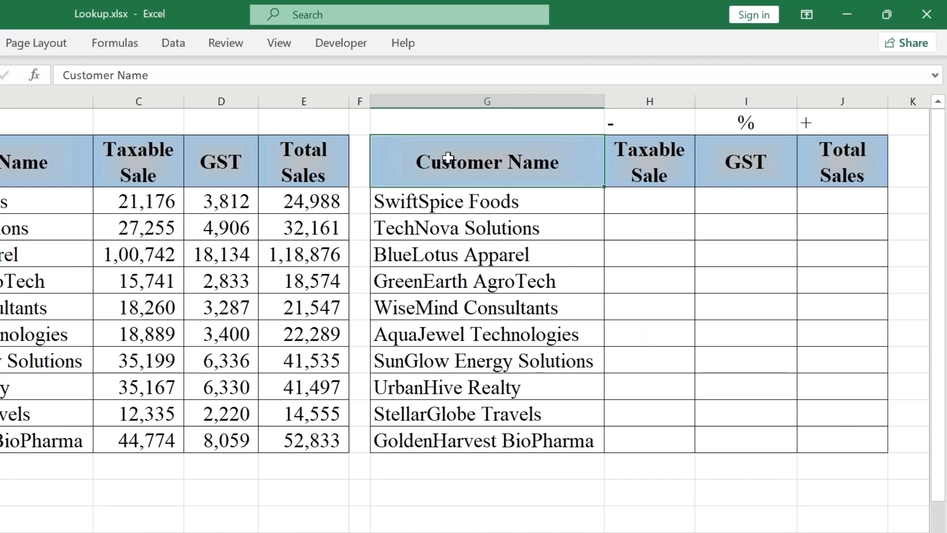
{"action": "key", "text": "shift+Down"}
{"action": "key", "text": "shift+Down"}
{"action": "key", "text": "shift+Down"}
{"action": "key", "text": "shift+Down"}
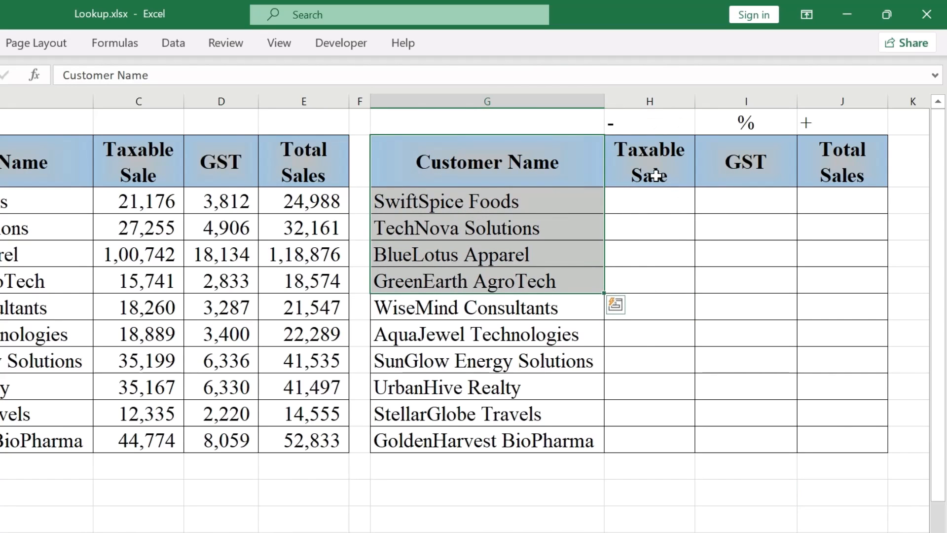
{"action": "left_click_drag", "start_coordinate": [656, 173], "coordinate": [655, 281]}
{"action": "left_click_drag", "start_coordinate": [174, 160], "coordinate": [168, 433]}
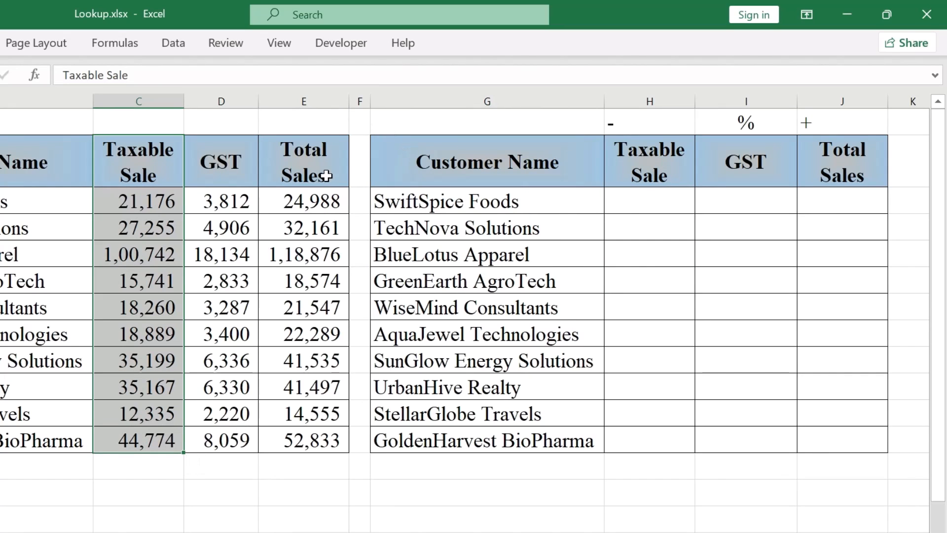
Start an XLOOKUP in H3 under Taxable Sale with lookup value G3:G12 and lookup array B3:B12
{"action": "left_click", "coordinate": [649, 201]}
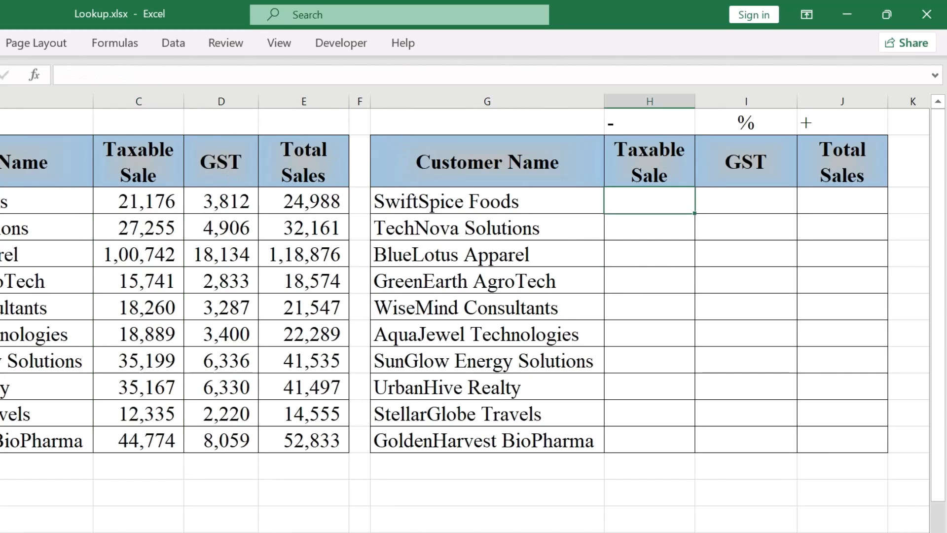
{"action": "type", "text": "=XL"}
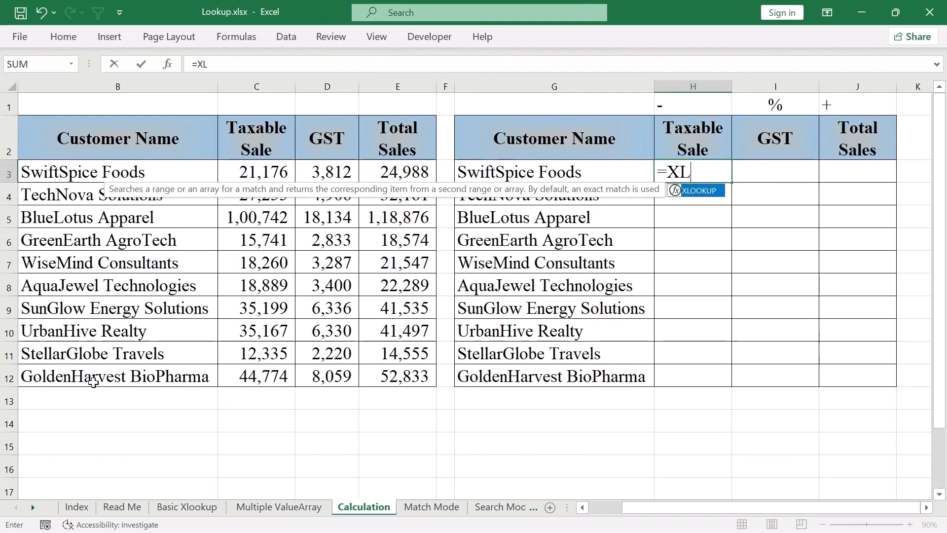
{"action": "key", "text": "Tab"}
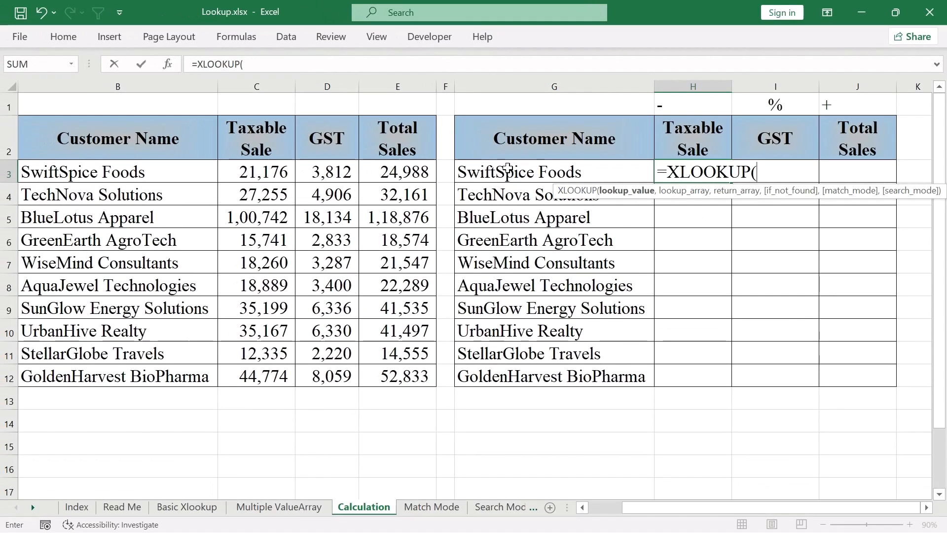
{"action": "left_click_drag", "start_coordinate": [507, 168], "coordinate": [496, 380]}
{"action": "type", "text": ","}
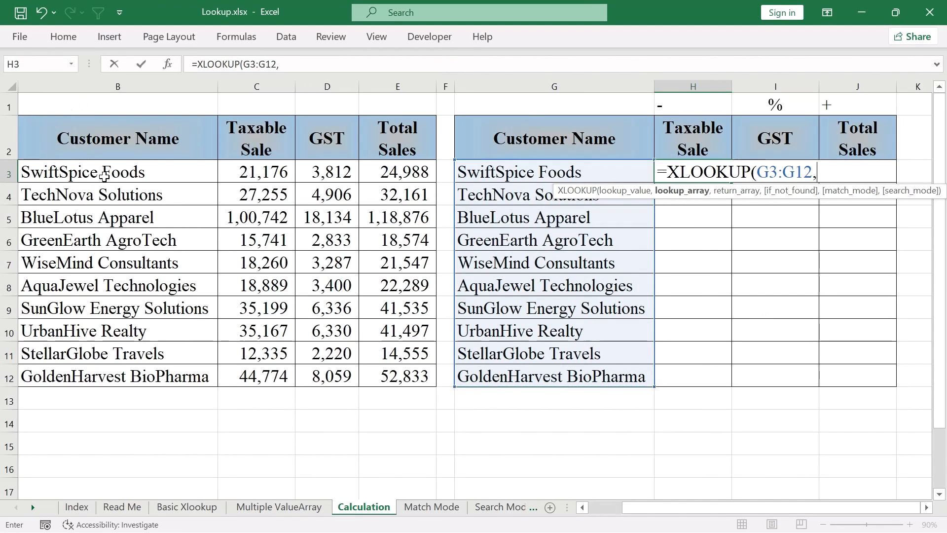
{"action": "left_click_drag", "start_coordinate": [103, 176], "coordinate": [92, 376]}
{"action": "type", "text": ","}
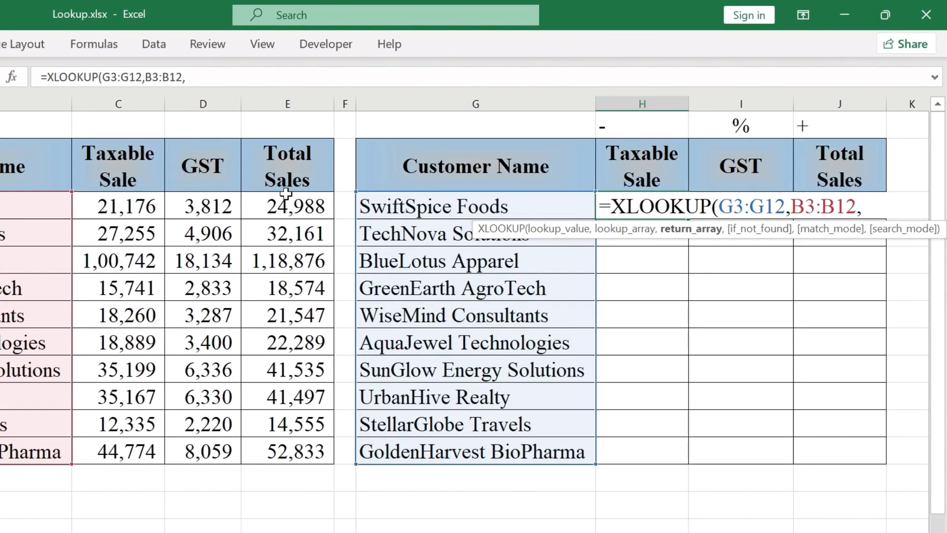
Complete the Taxable Sale formula with Total Sales minus GST, E3:E12-D3:D12, as the return array
{"action": "left_click_drag", "start_coordinate": [285, 194], "coordinate": [249, 441]}
{"action": "type", "text": "-"}
{"action": "left_click_drag", "start_coordinate": [195, 194], "coordinate": [201, 448]}
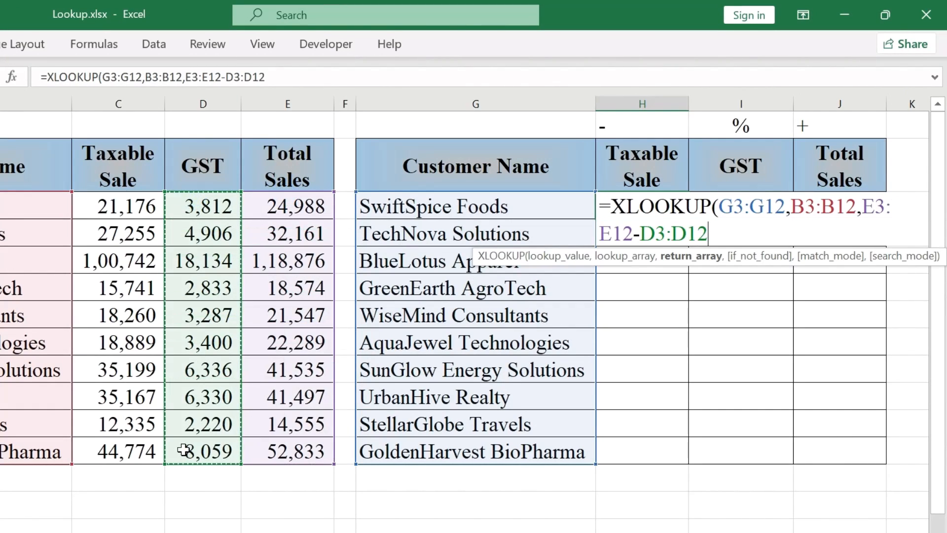
{"action": "type", "text": ")"}
{"action": "key", "text": "Return"}
{"action": "key", "text": "Up"}
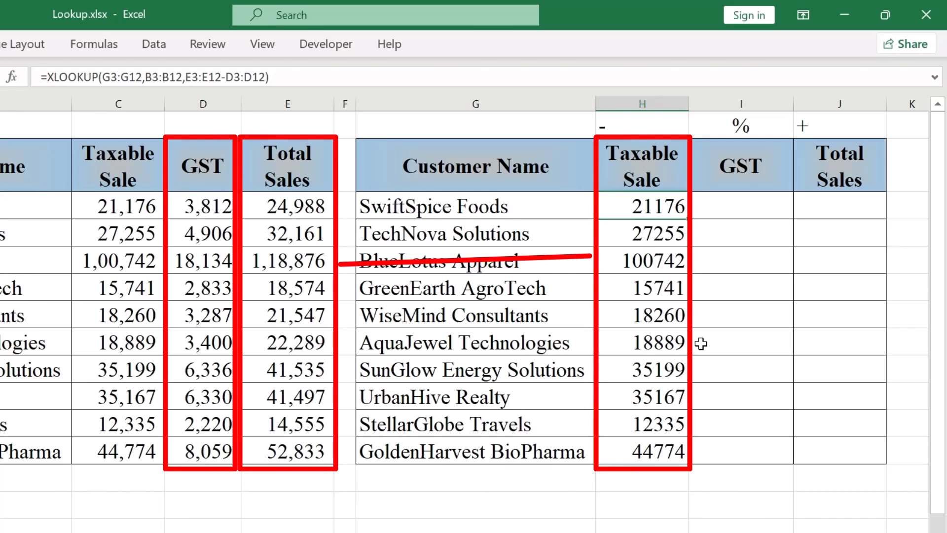
Start an XLOOKUP in I3 under GST with lookup value G3:G12 and lookup array B3:B12
{"action": "left_click", "coordinate": [779, 232]}
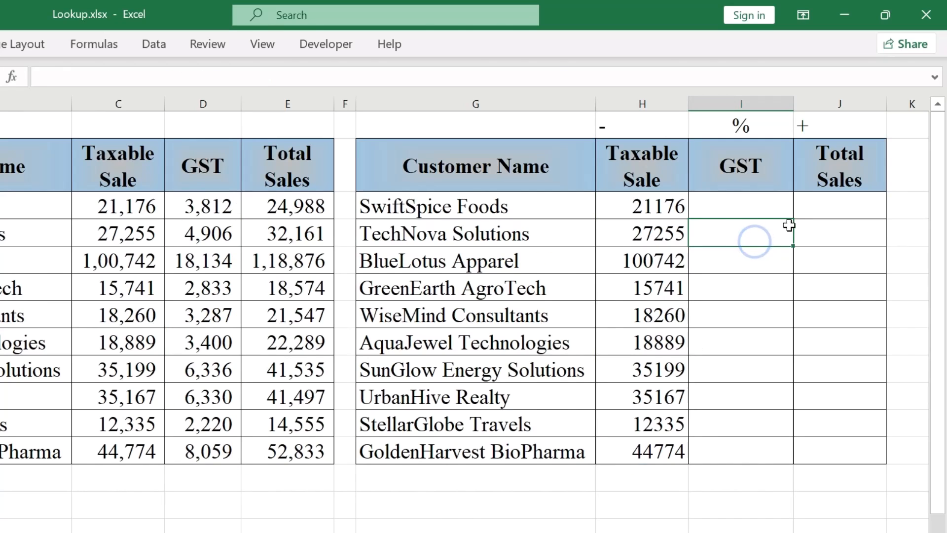
{"action": "left_click", "coordinate": [744, 205]}
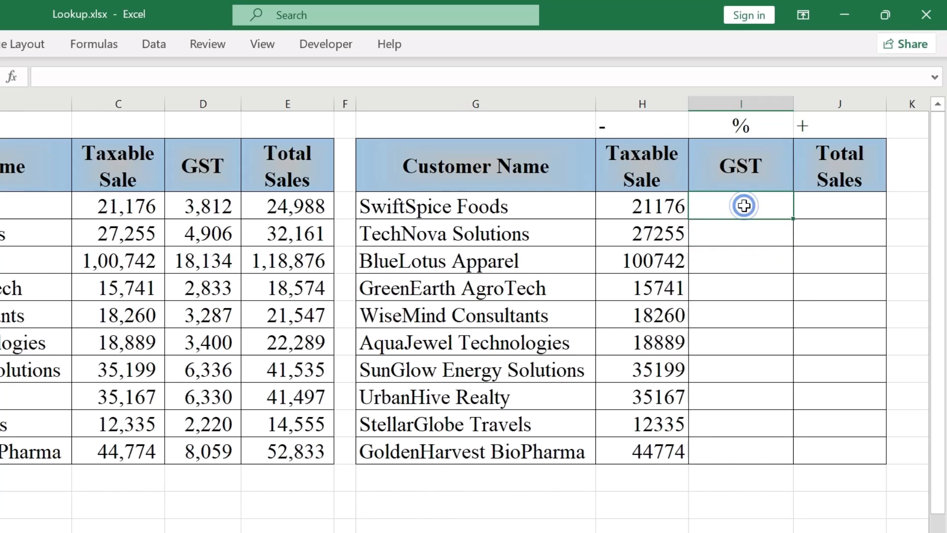
{"action": "left_click", "coordinate": [116, 158]}
{"action": "left_click", "coordinate": [211, 176]}
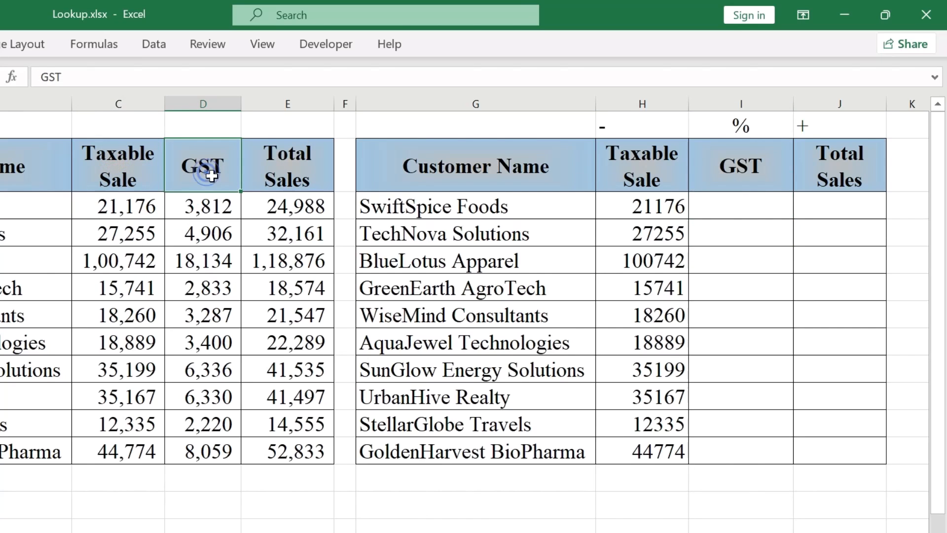
{"action": "left_click", "coordinate": [719, 208]}
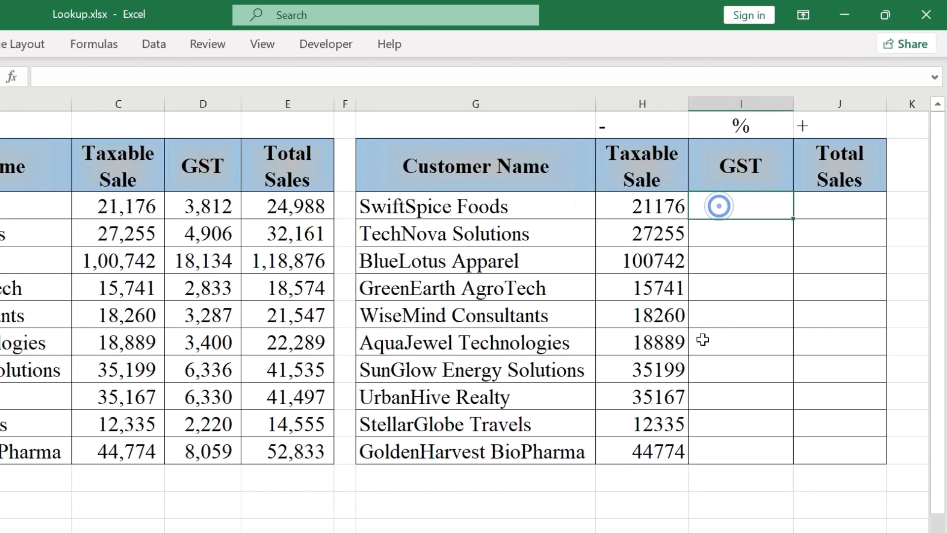
{"action": "type", "text": "=XL"}
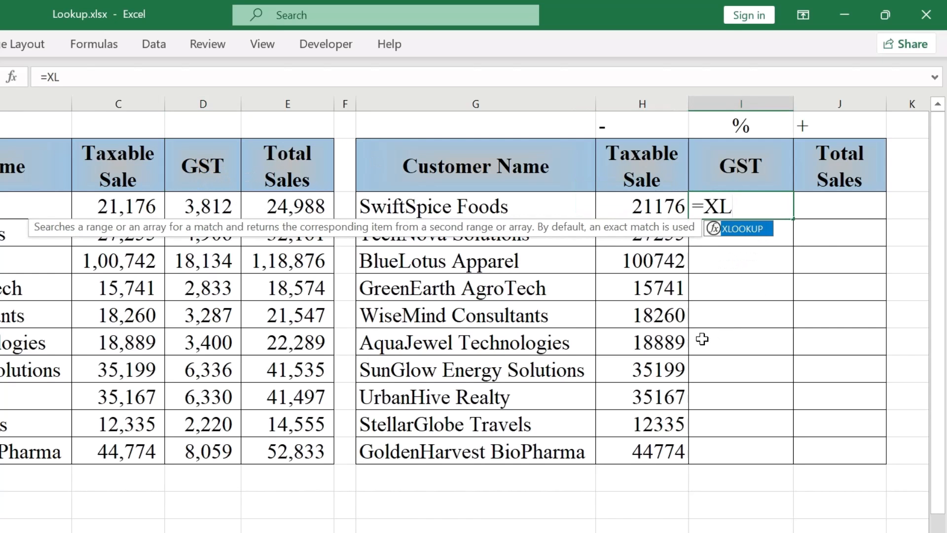
{"action": "key", "text": "Tab"}
{"action": "left_click_drag", "start_coordinate": [372, 204], "coordinate": [356, 441]}
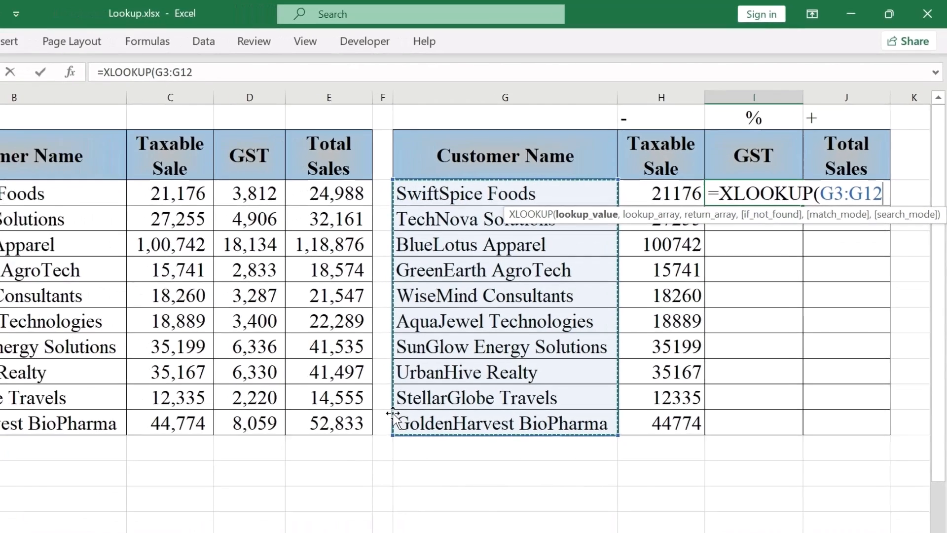
{"action": "type", "text": ","}
{"action": "left_click_drag", "start_coordinate": [30, 191], "coordinate": [4, 425]}
{"action": "type", "text": ","}
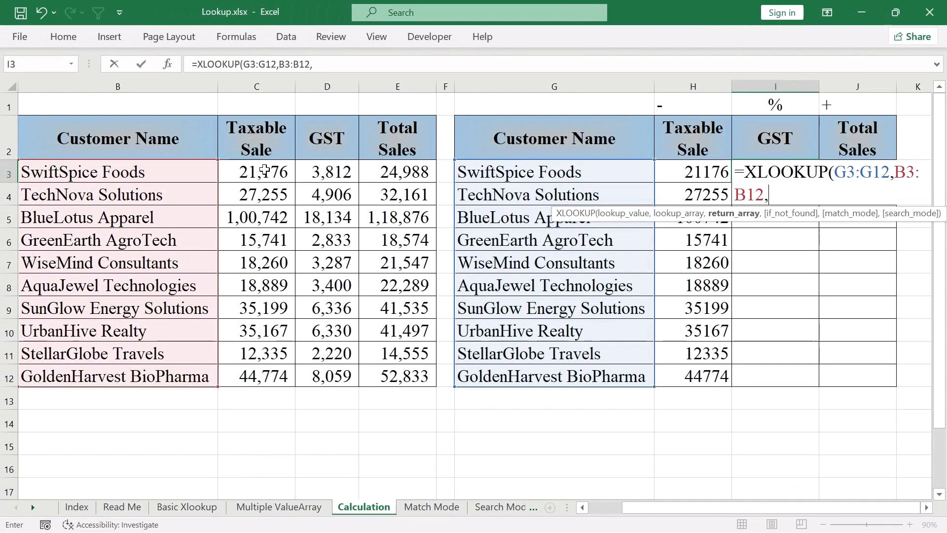
Complete the GST formula with 18% of the Taxable Sale range, C3:C12*18%, as the return array
{"action": "left_click_drag", "start_coordinate": [264, 171], "coordinate": [222, 358]}
{"action": "type", "text": "*"}
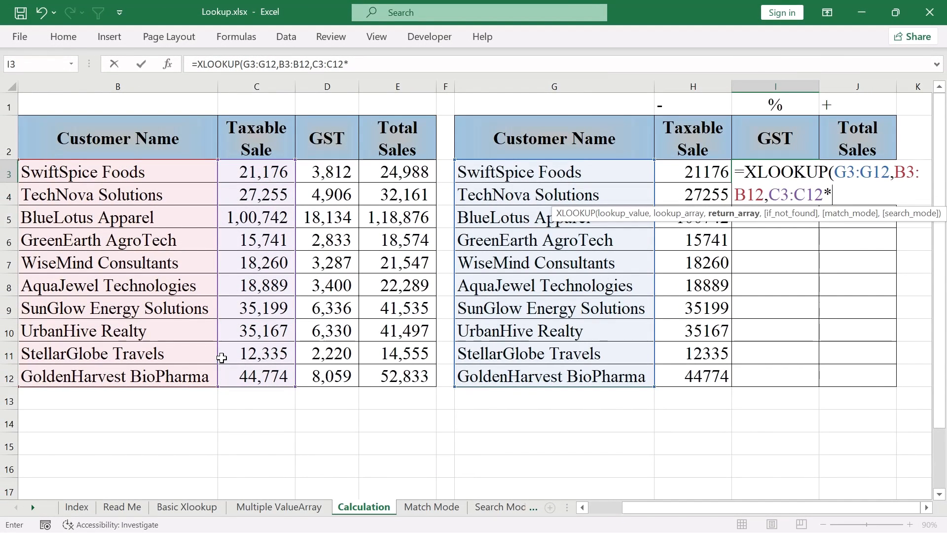
{"action": "type", "text": "18%"}
{"action": "key", "text": "Return"}
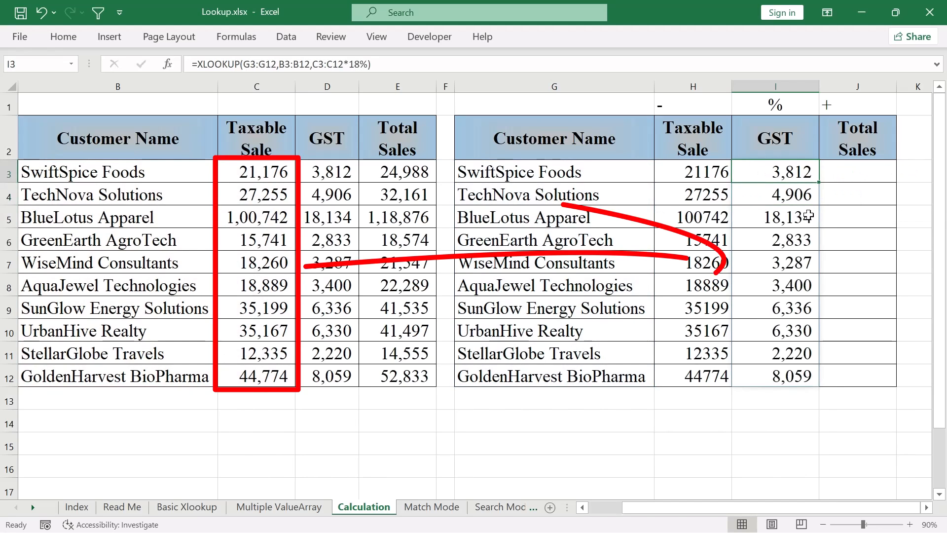
Start an XLOOKUP in J3 under Total Sales with the customer names G3:G12 as the lookup value
{"action": "left_click", "coordinate": [885, 175]}
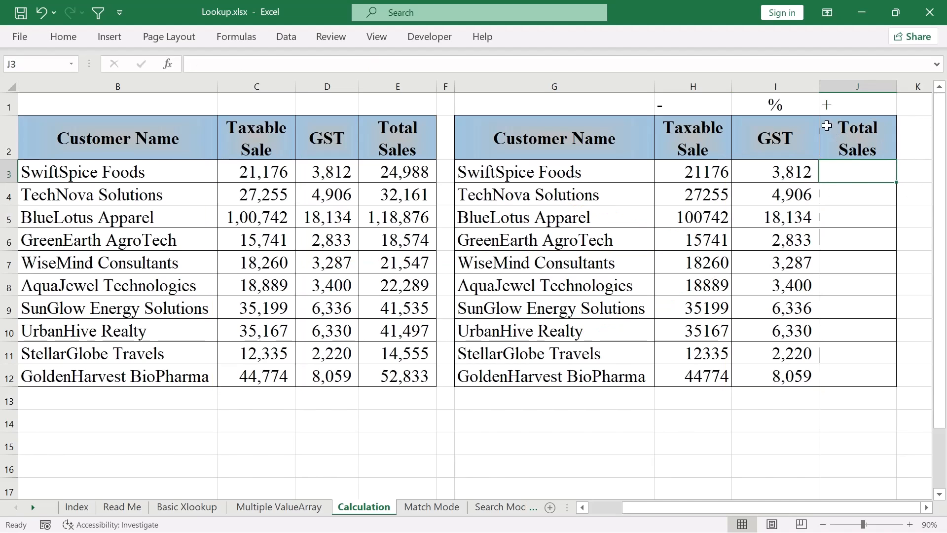
{"action": "left_click", "coordinate": [277, 169]}
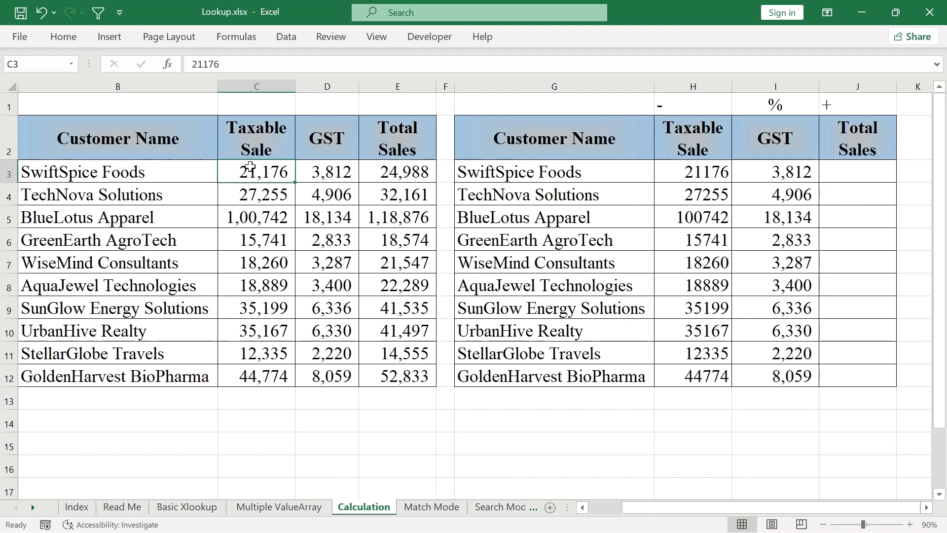
{"action": "left_click", "coordinate": [861, 172]}
{"action": "type", "text": "="}
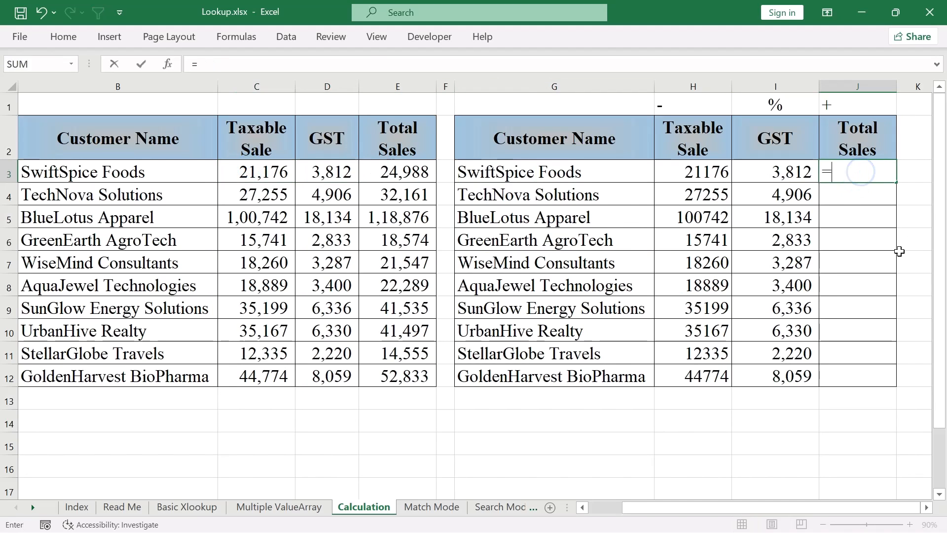
{"action": "type", "text": "XL"}
{"action": "key", "text": "Tab"}
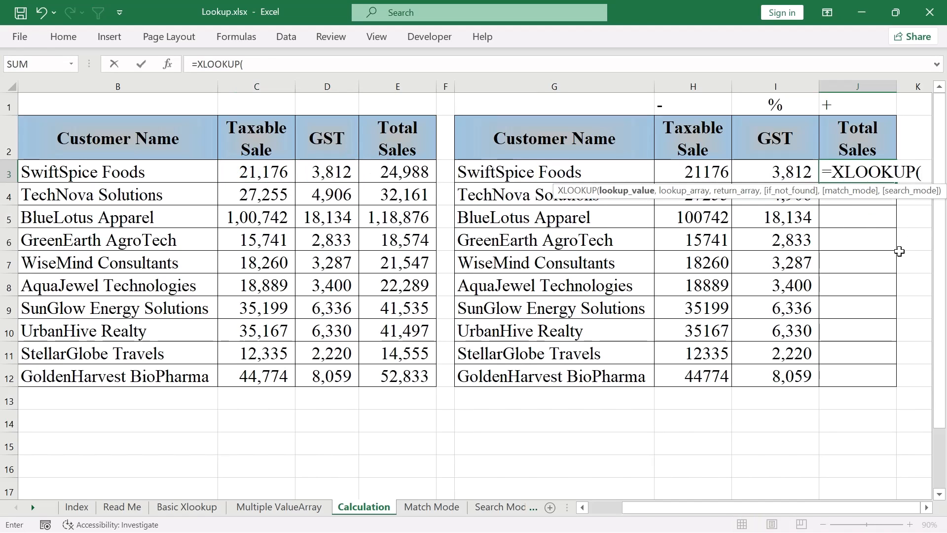
{"action": "left_click", "coordinate": [504, 174]}
{"action": "key", "text": "shift+Down"}
{"action": "key", "text": "shift+Down"}
{"action": "key", "text": "shift+Down"}
{"action": "key", "text": "shift+Down"}
{"action": "key", "text": "shift+Down"}
{"action": "key", "text": "shift+Down"}
{"action": "key", "text": "shift+Down"}
{"action": "key", "text": "shift+Down"}
{"action": "key", "text": "shift+Down"}
{"action": "type", "text": ","}
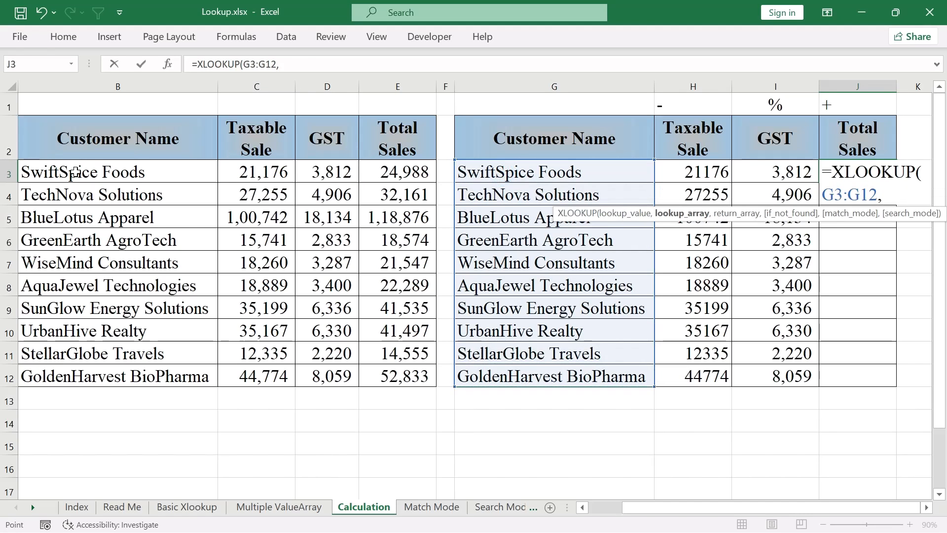
Set the source customer names B3:B12 as the lookup array of the Total Sales formula
{"action": "left_click", "coordinate": [75, 173]}
{"action": "key", "text": "shift+Down"}
{"action": "key", "text": "shift+Down"}
{"action": "key", "text": "shift+Down"}
{"action": "key", "text": "shift+Down"}
{"action": "key", "text": "shift+Down"}
{"action": "key", "text": "shift+Down"}
{"action": "key", "text": "shift+Down"}
{"action": "key", "text": "shift+Down"}
{"action": "key", "text": "shift+Down"}
{"action": "type", "text": ","}
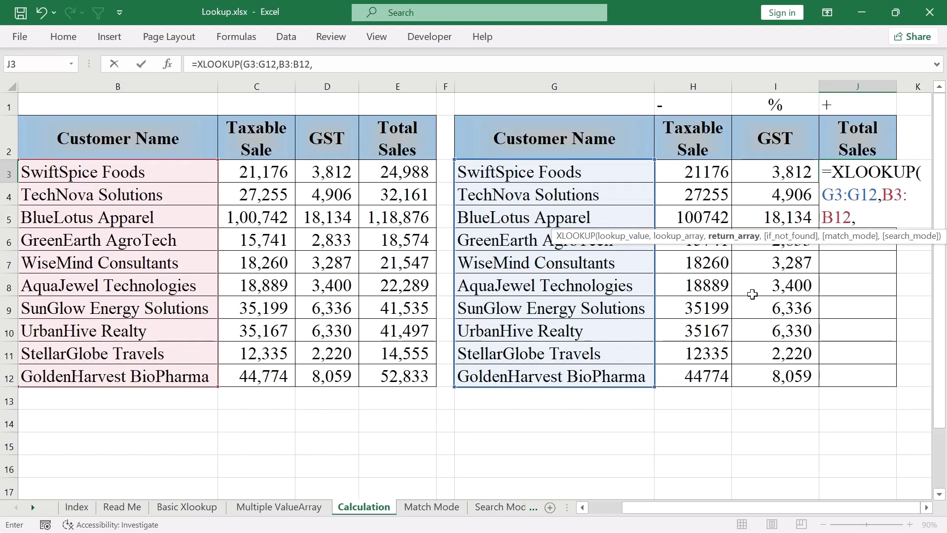
Complete the Total Sales formula with Taxable Sale plus GST, C3:C12+D3:D12, as the return array
{"action": "left_click_drag", "start_coordinate": [244, 172], "coordinate": [226, 370]}
{"action": "type", "text": "+"}
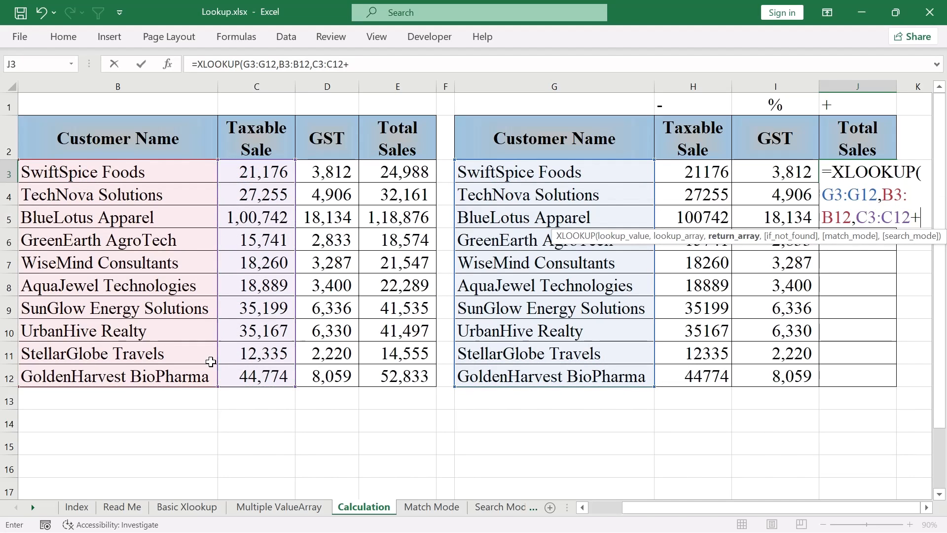
{"action": "left_click_drag", "start_coordinate": [327, 171], "coordinate": [300, 376]}
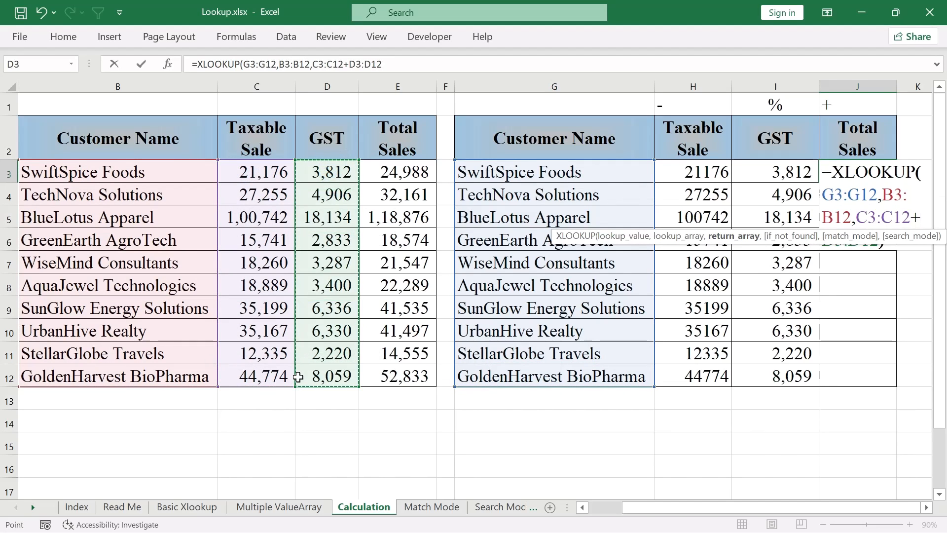
{"action": "type", "text": ")"}
{"action": "key", "text": "Return"}
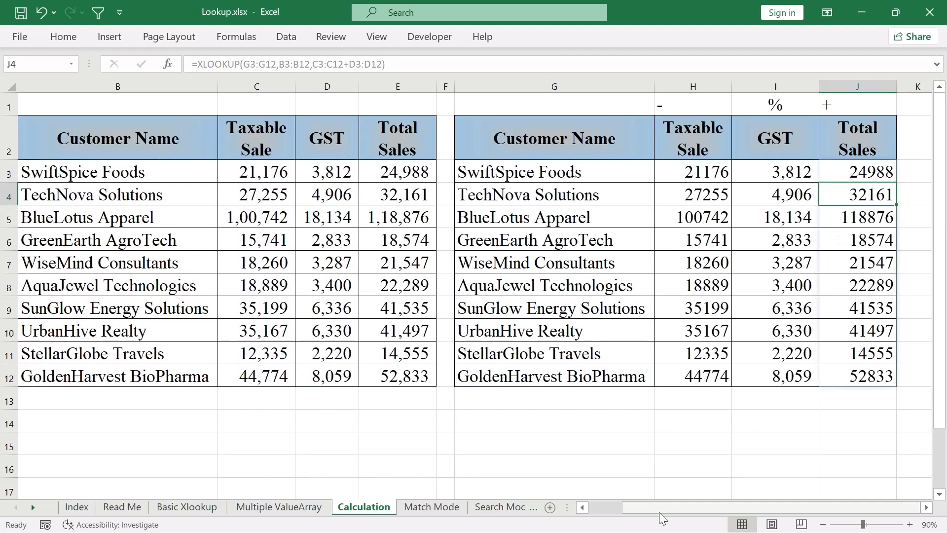
{"action": "key", "text": "Up"}
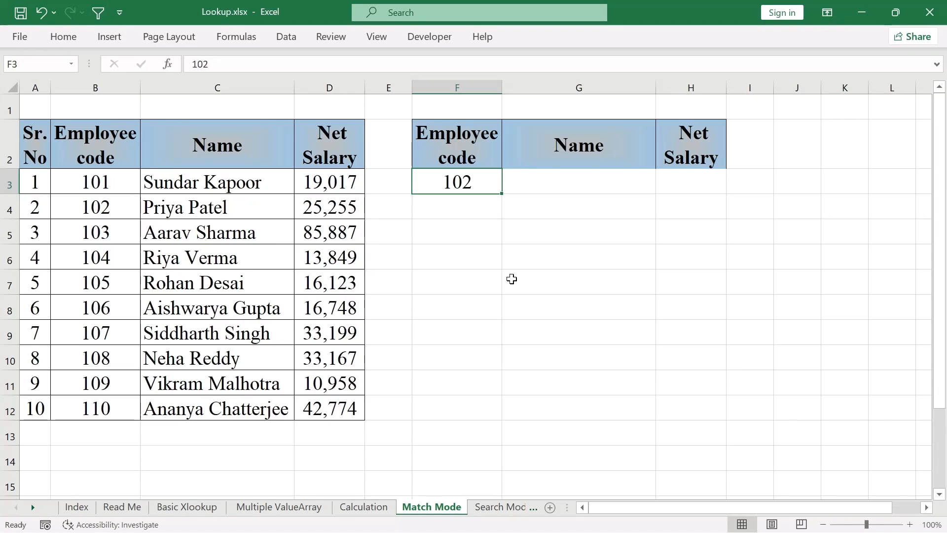
Check the match_mode argument description on the Read Me sheet and return to the Match Mode sheet
{"action": "left_click", "coordinate": [459, 353]}
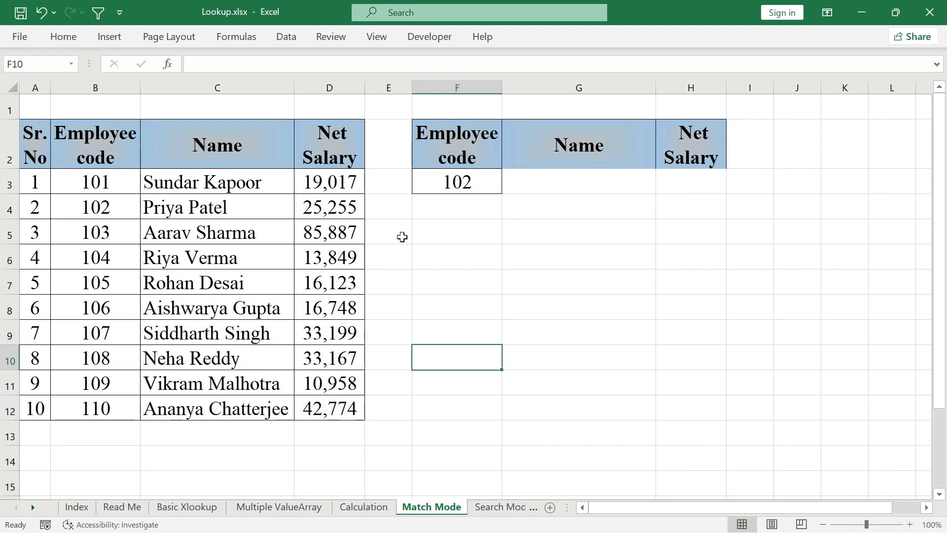
{"action": "left_click", "coordinate": [122, 506]}
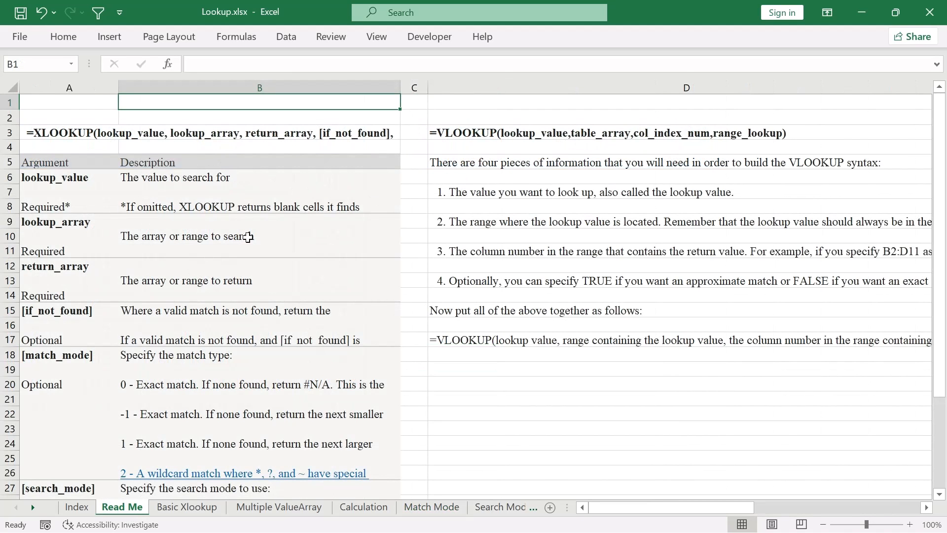
{"action": "left_click", "coordinate": [431, 506]}
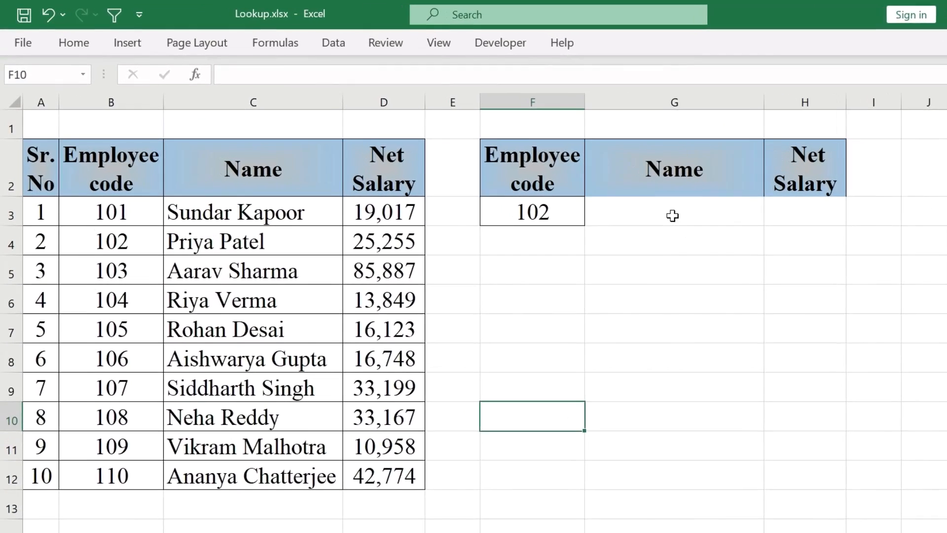
Enter an XLOOKUP in G3 under Name with lookup value F3, lookup array B3:B12 and return array C3:D12
{"action": "left_click", "coordinate": [673, 216]}
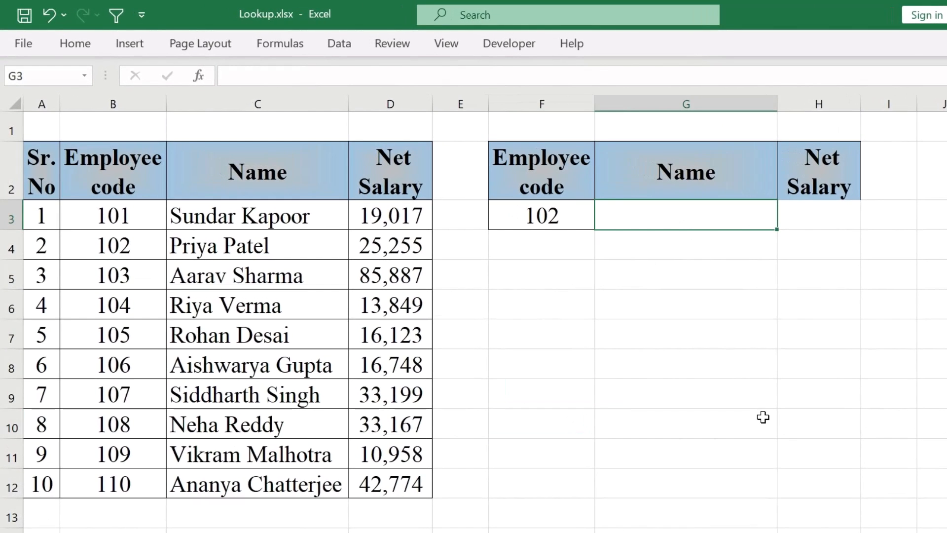
{"action": "type", "text": "=XL"}
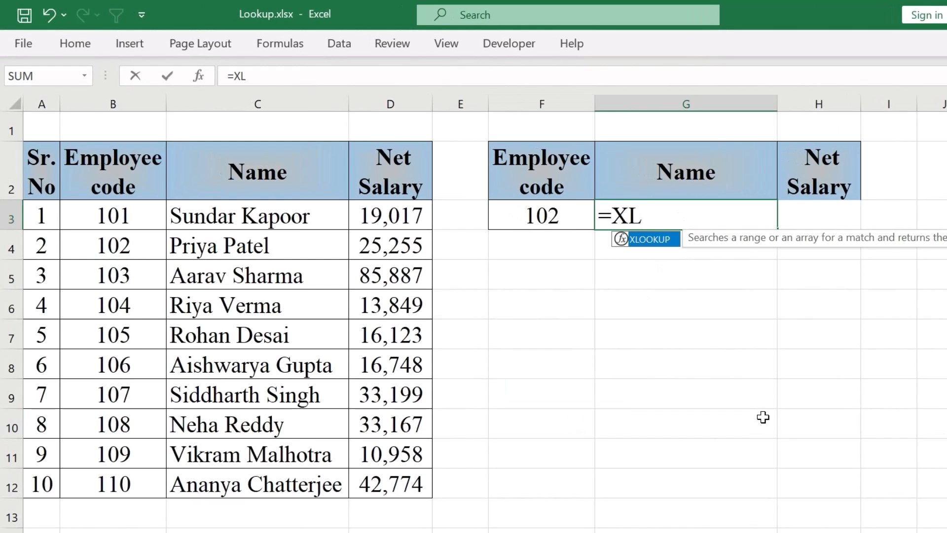
{"action": "key", "text": "Tab"}
{"action": "left_click", "coordinate": [535, 213]}
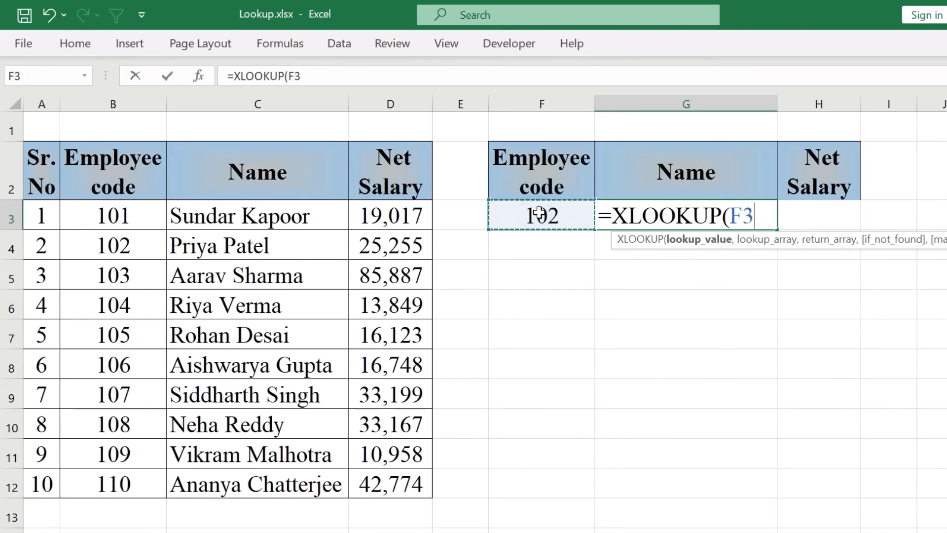
{"action": "type", "text": ","}
{"action": "left_click_drag", "start_coordinate": [85, 216], "coordinate": [70, 471]}
{"action": "type", "text": ","}
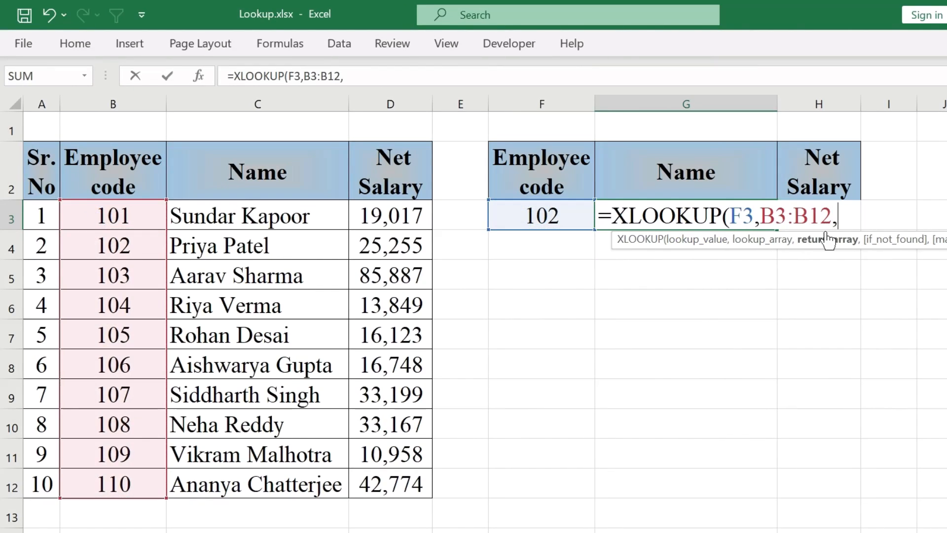
{"action": "left_click_drag", "start_coordinate": [280, 207], "coordinate": [371, 481]}
{"action": "type", "text": ")"}
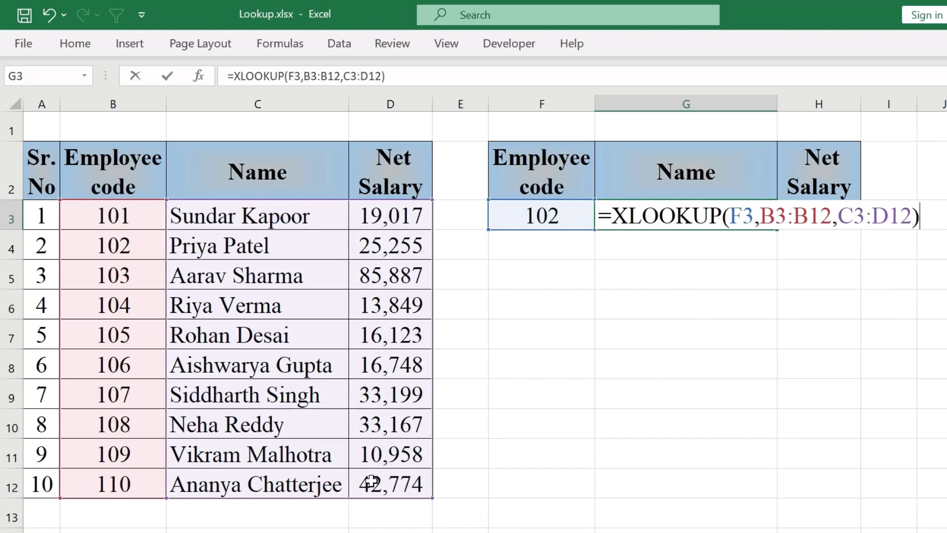
{"action": "key", "text": "Return"}
Clear the employee code in source cell B4 and compare the lookup code in F3 with the neighbouring codes
{"action": "left_click", "coordinate": [528, 271]}
{"action": "left_click", "coordinate": [554, 226]}
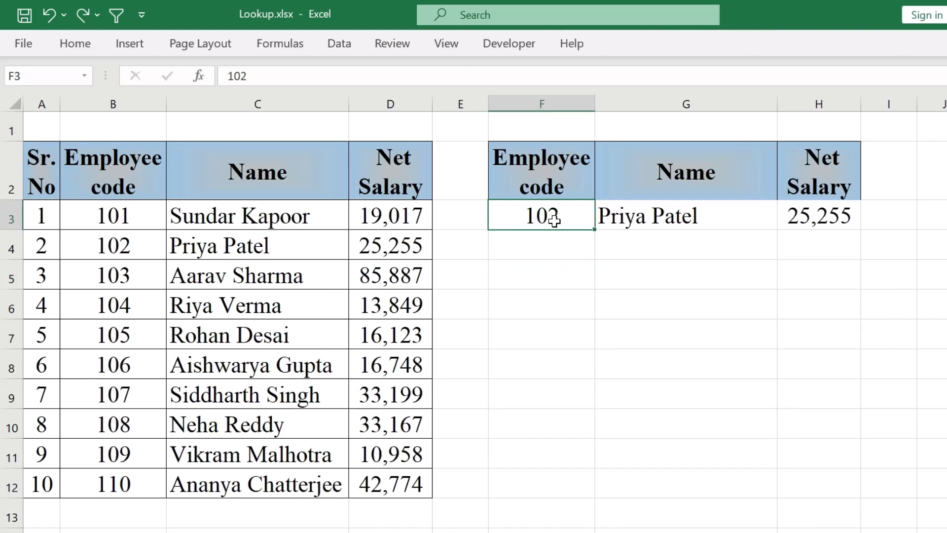
{"action": "left_click", "coordinate": [121, 244]}
{"action": "key", "text": "Delete"}
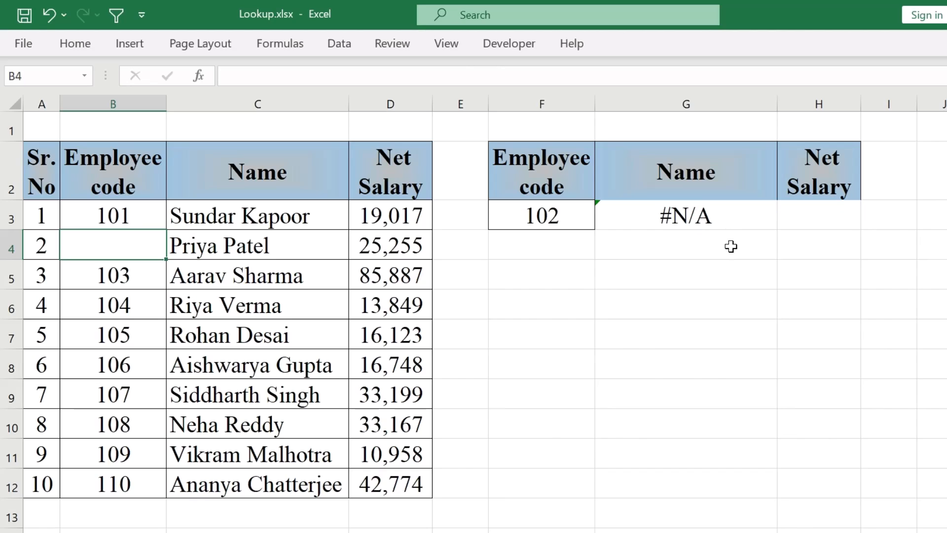
{"action": "left_click", "coordinate": [547, 224]}
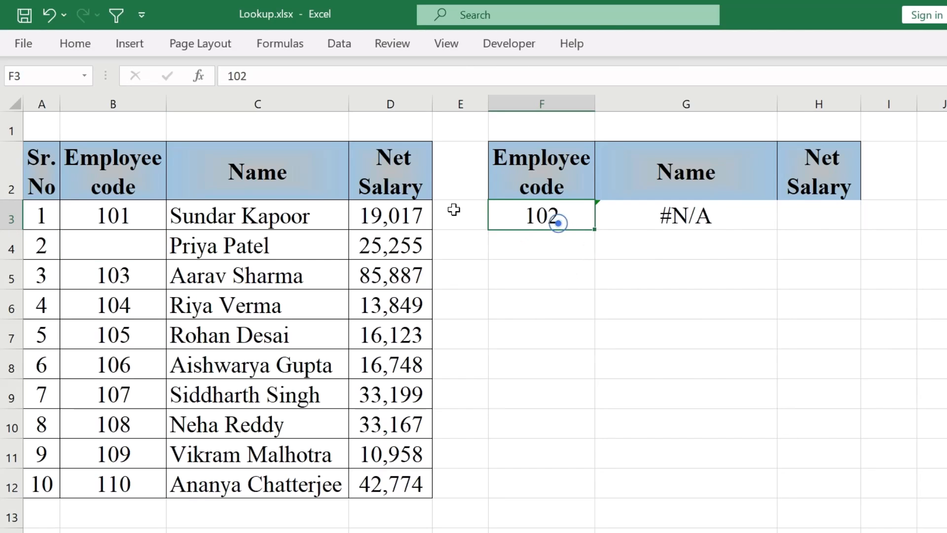
{"action": "left_click", "coordinate": [178, 236]}
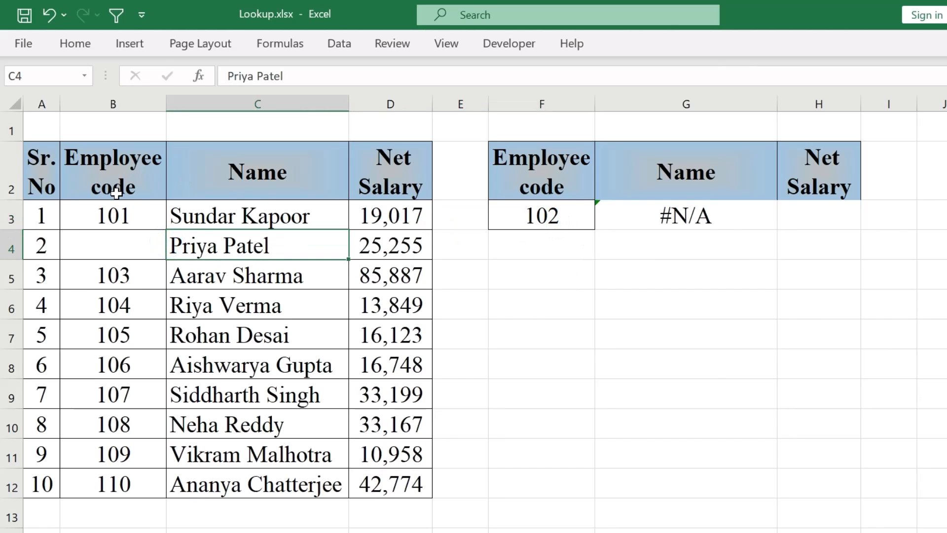
{"action": "left_click", "coordinate": [137, 216]}
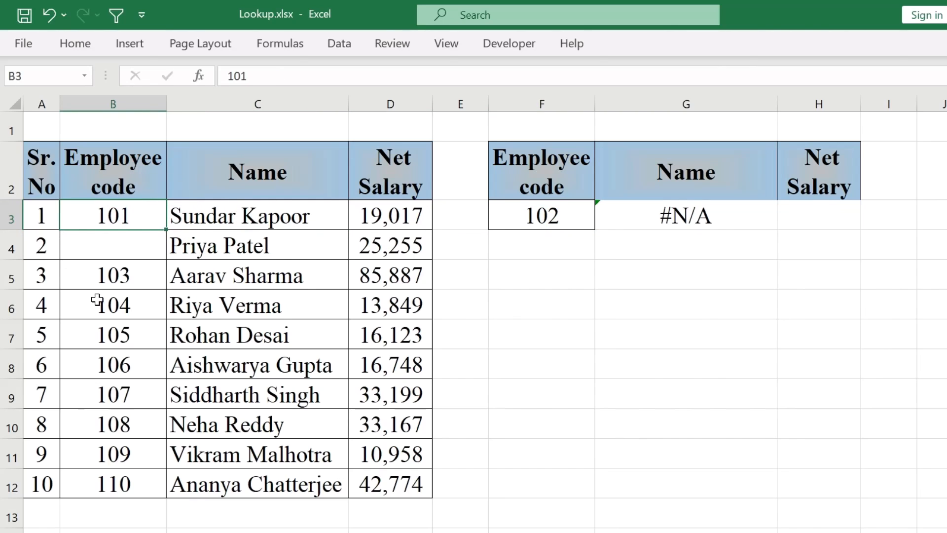
{"action": "left_click", "coordinate": [113, 273]}
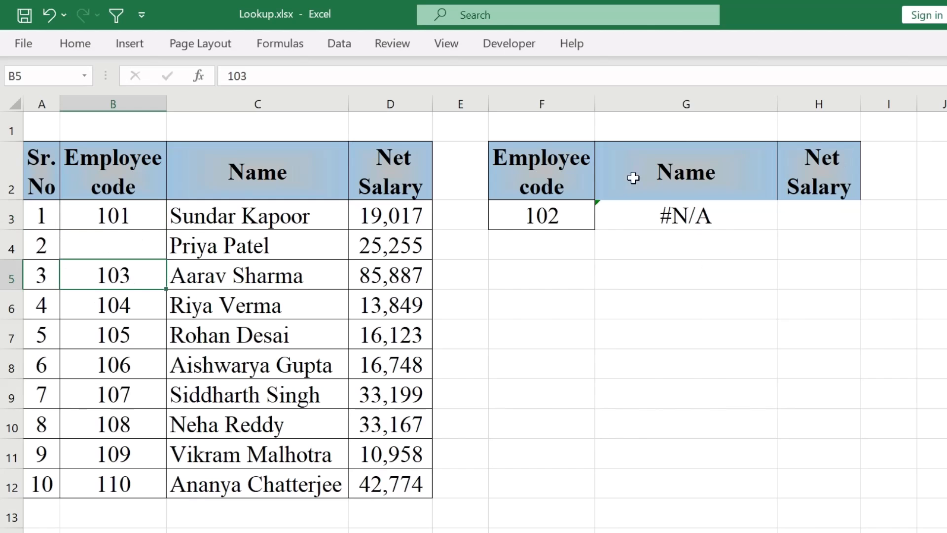
Extend the XLOOKUP in G3 with an empty if_not_found argument and match mode -1 for exact match or next smaller item
{"action": "left_click", "coordinate": [664, 226]}
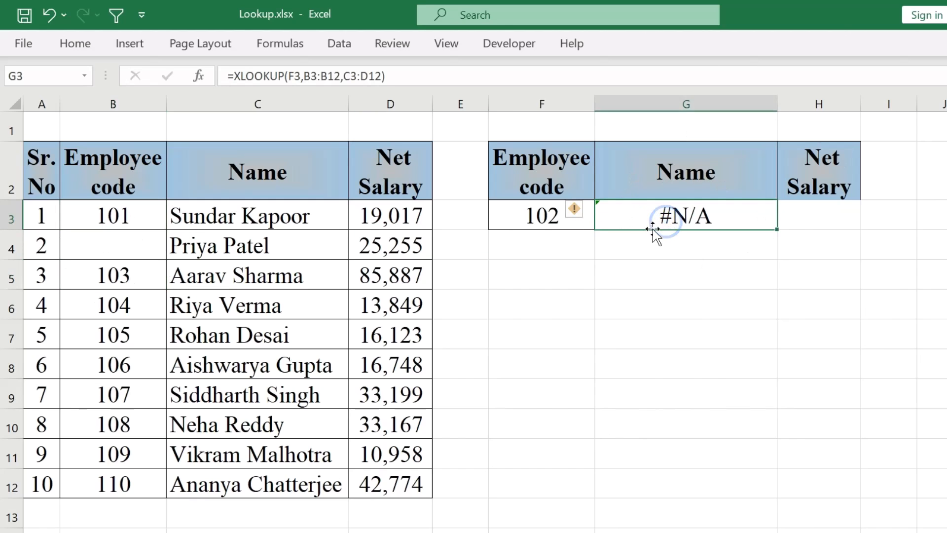
{"action": "key", "text": "F2"}
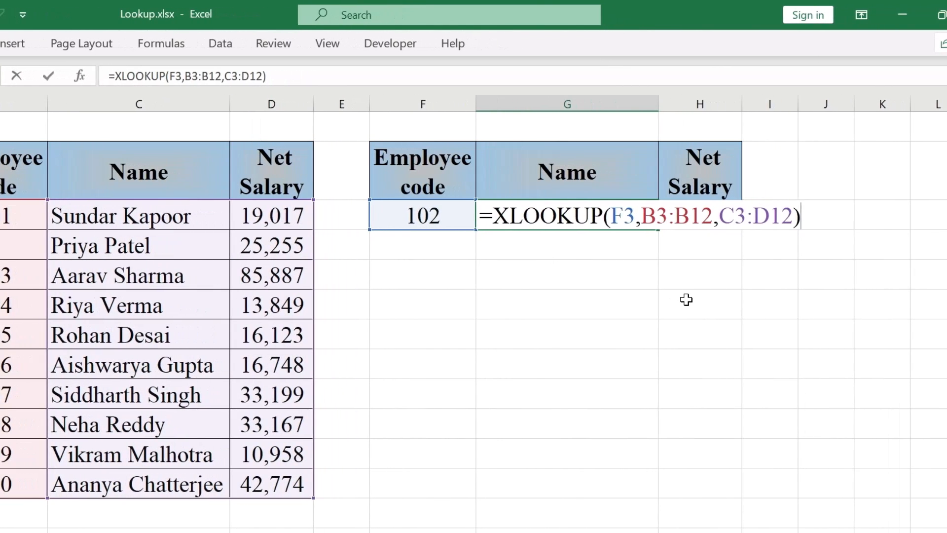
{"action": "key", "text": "BackSpace"}
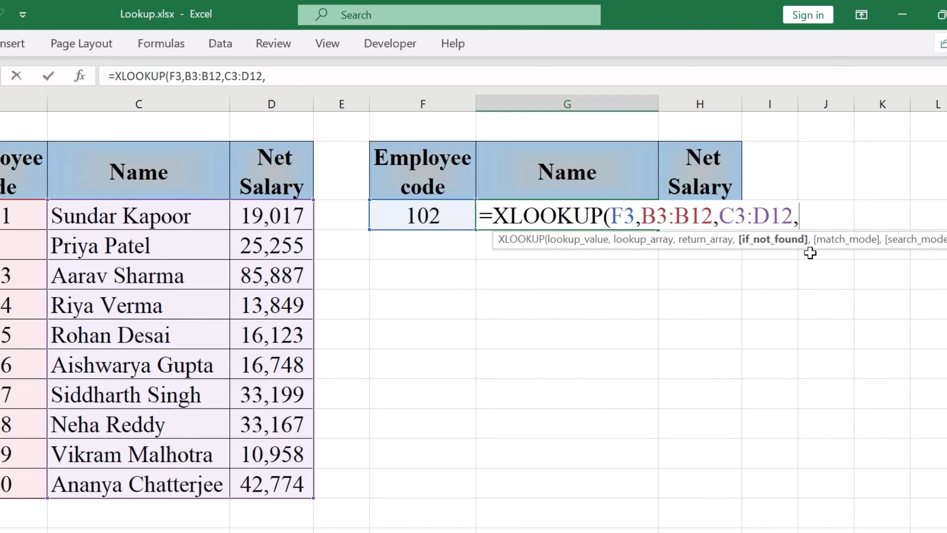
{"action": "type", "text": ","}
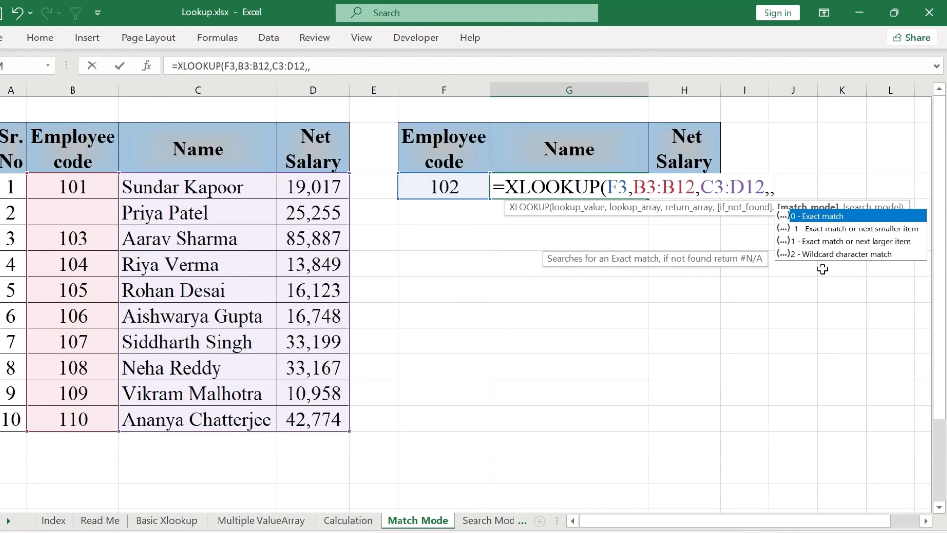
{"action": "type", "text": "-1)"}
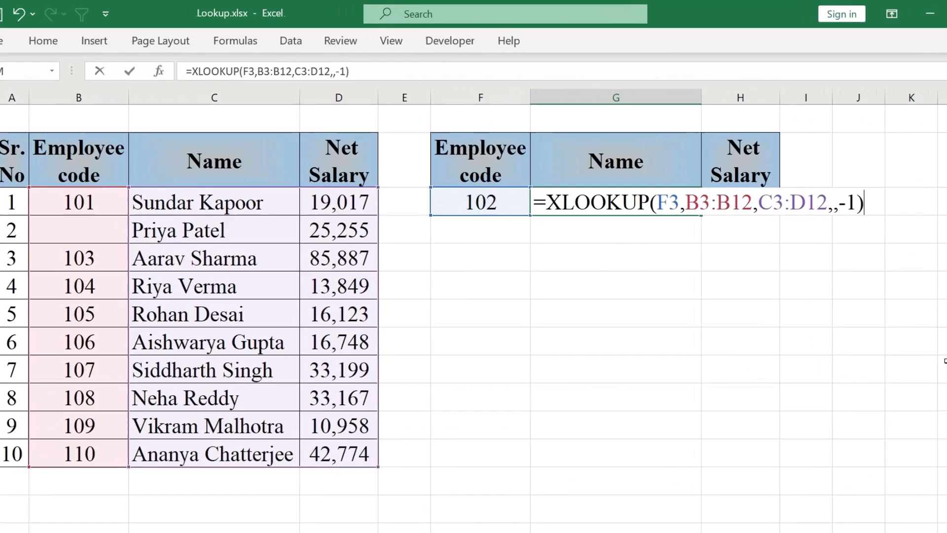
{"action": "key", "text": "Return"}
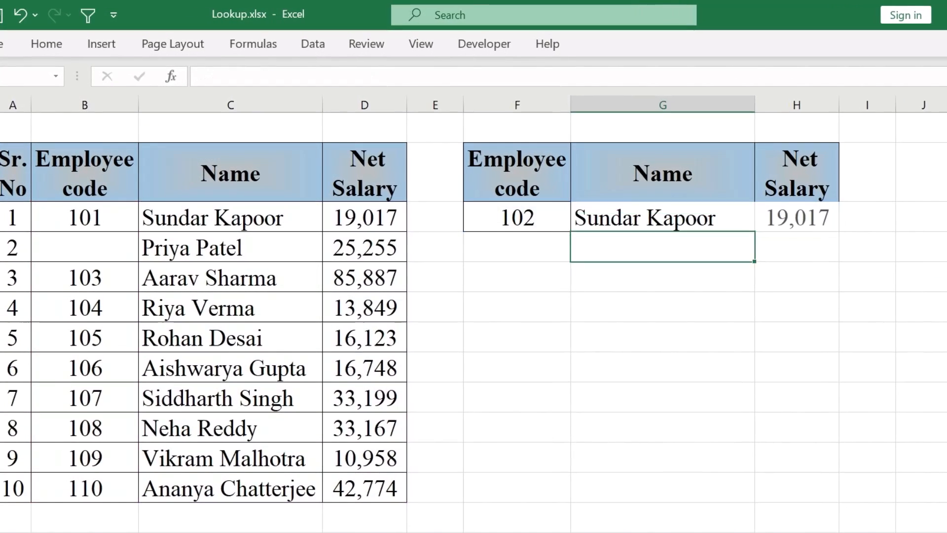
Copy the lookup employee code from F3 into the empty source cell B4 and check the matching row
{"action": "left_click", "coordinate": [499, 202]}
{"action": "key", "text": "ctrl+c"}
{"action": "left_click", "coordinate": [121, 258]}
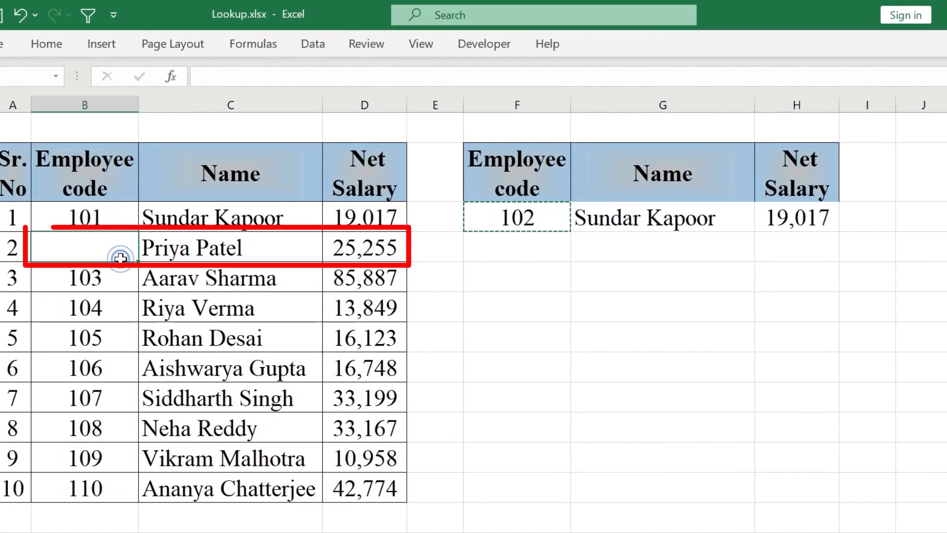
{"action": "key", "text": "ctrl+v"}
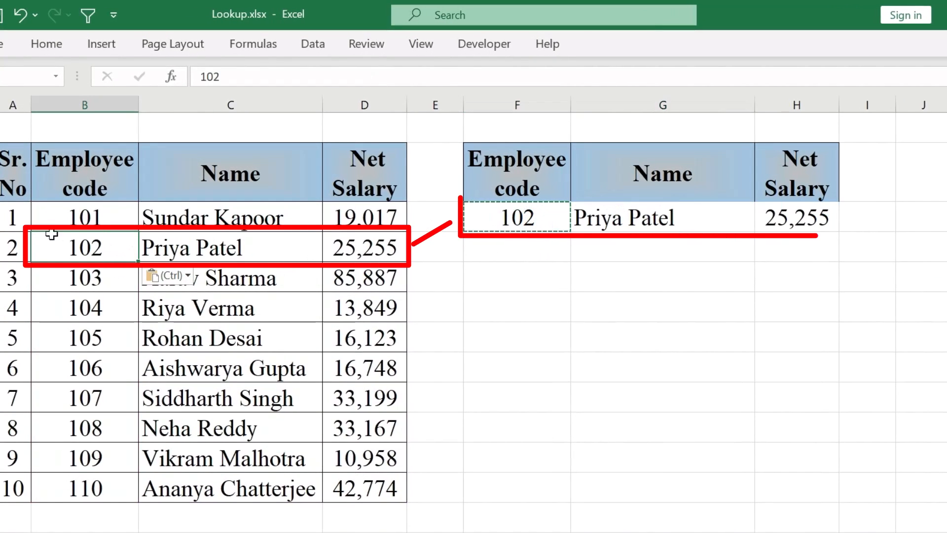
{"action": "left_click", "coordinate": [159, 241]}
{"action": "key", "text": "shift+Right"}
Clear the employee code in B4 again and inspect the next smaller code's row
{"action": "left_click", "coordinate": [67, 244]}
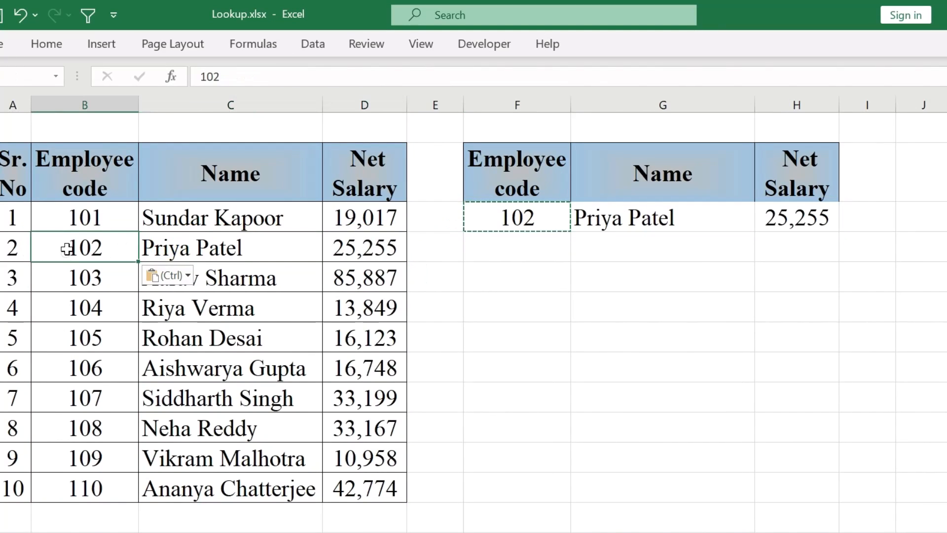
{"action": "key", "text": "Delete"}
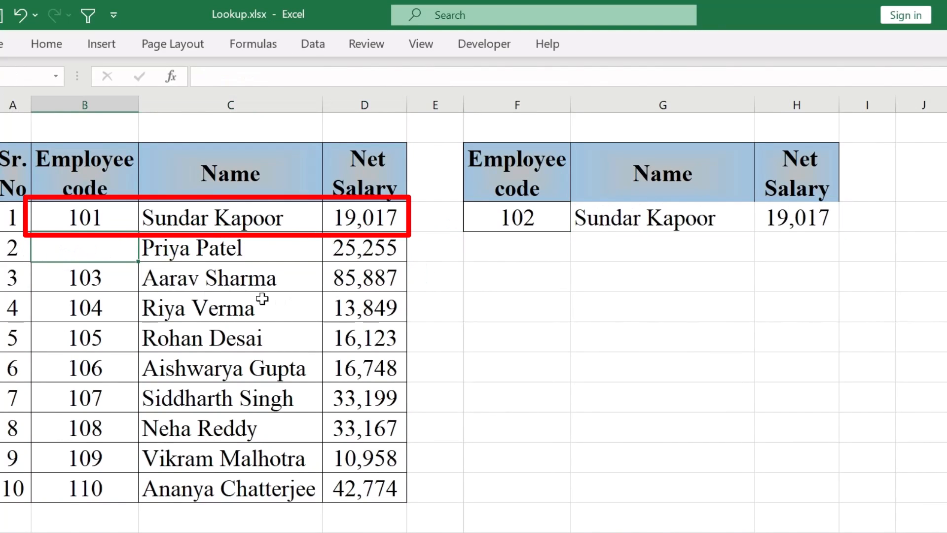
{"action": "left_click_drag", "start_coordinate": [72, 212], "coordinate": [194, 216]}
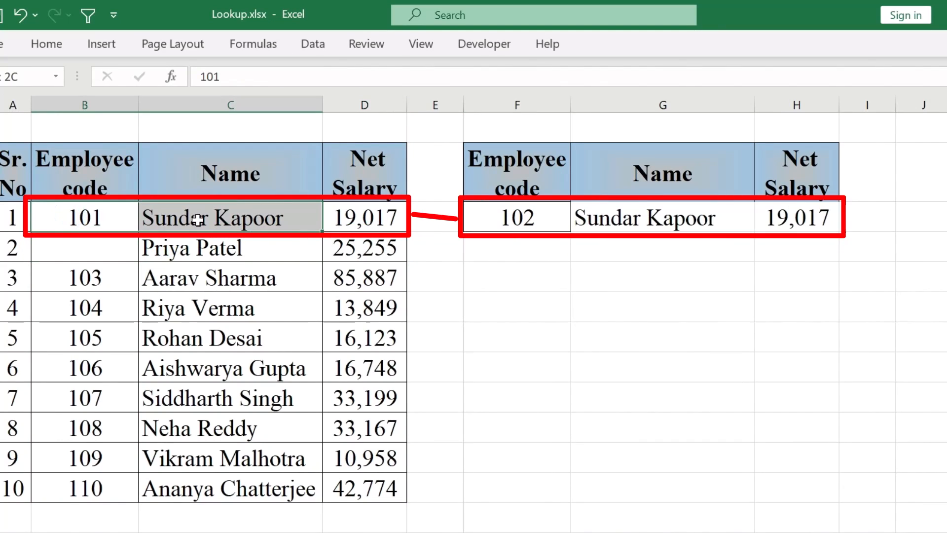
Change the match mode of the XLOOKUP in G3 to 1 for exact match or next larger item and check the next larger code's row
{"action": "left_click", "coordinate": [626, 218]}
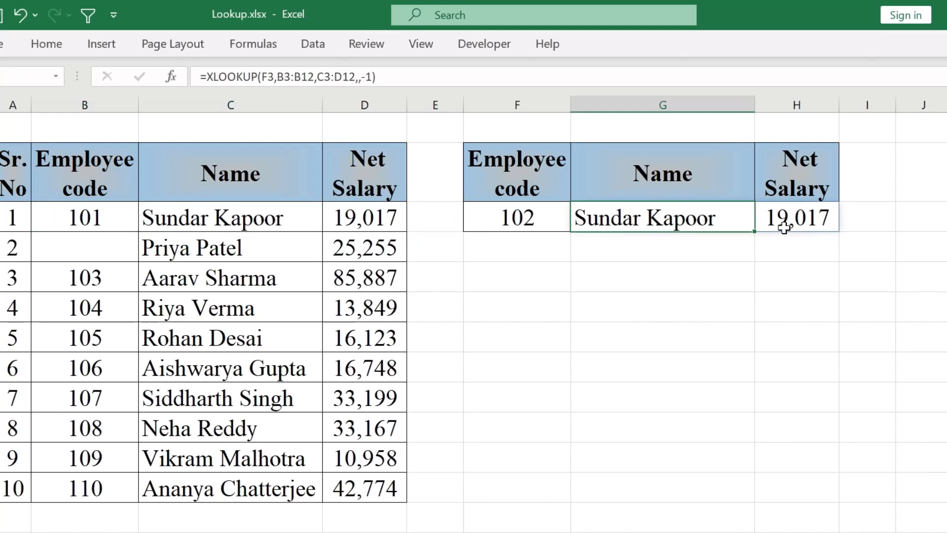
{"action": "key", "text": "F2"}
{"action": "left_click", "coordinate": [919, 218]}
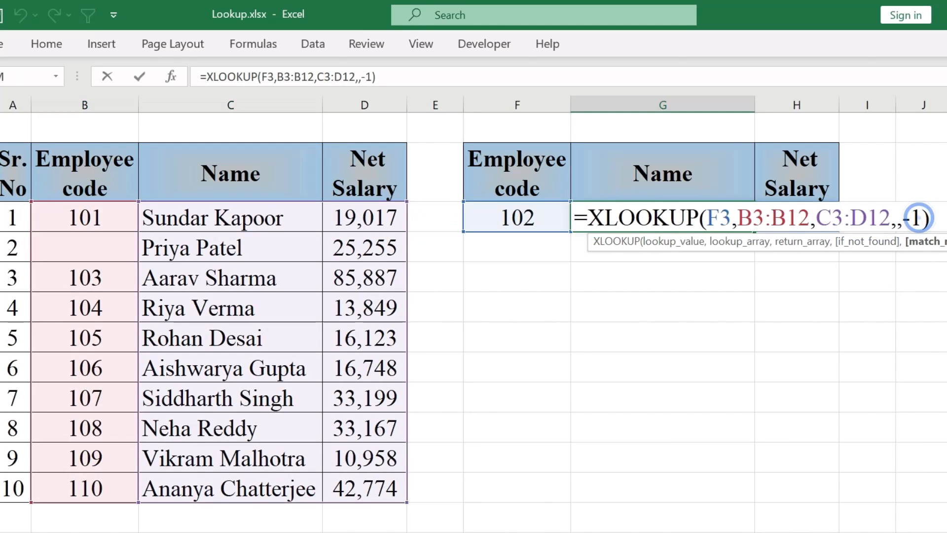
{"action": "left_click", "coordinate": [911, 217]}
{"action": "key", "text": "BackSpace"}
{"action": "key", "text": "Return"}
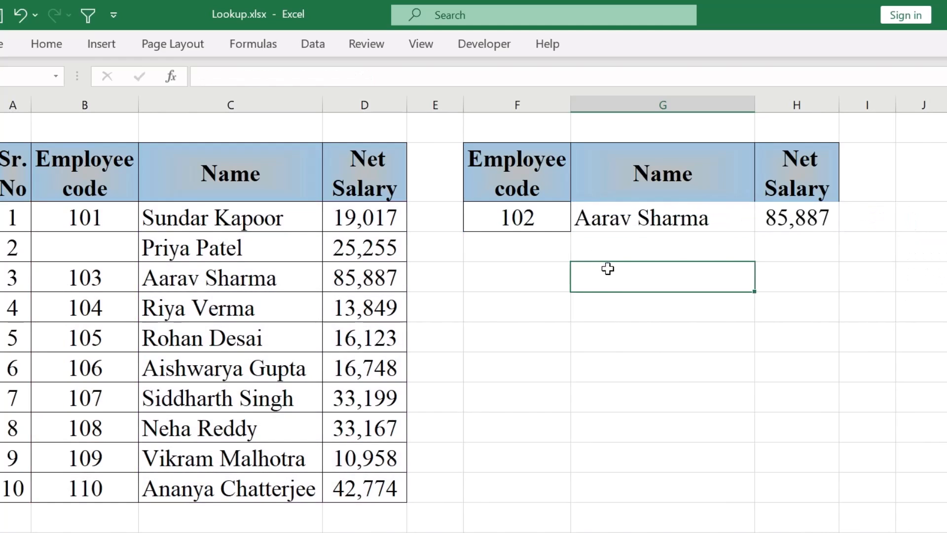
{"action": "left_click_drag", "start_coordinate": [598, 217], "coordinate": [812, 221]}
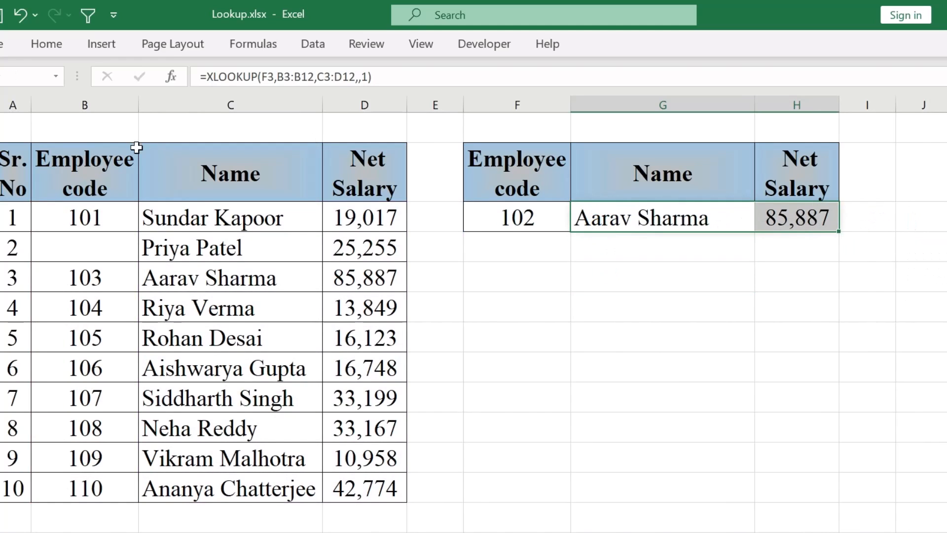
{"action": "left_click", "coordinate": [113, 240]}
{"action": "left_click", "coordinate": [126, 289]}
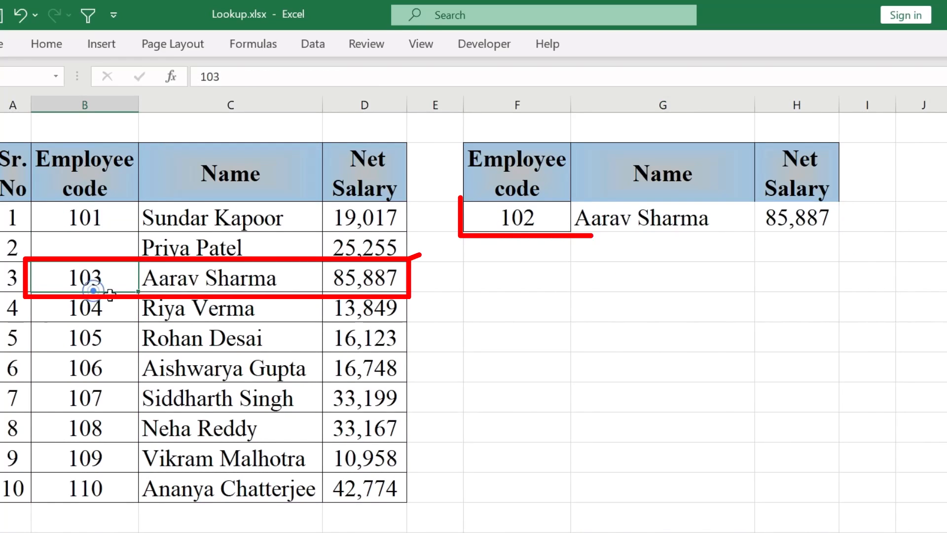
Undo the clearing of the employee code in B4 and clear the lookup area F3:H4
{"action": "key", "text": "ctrl+z"}
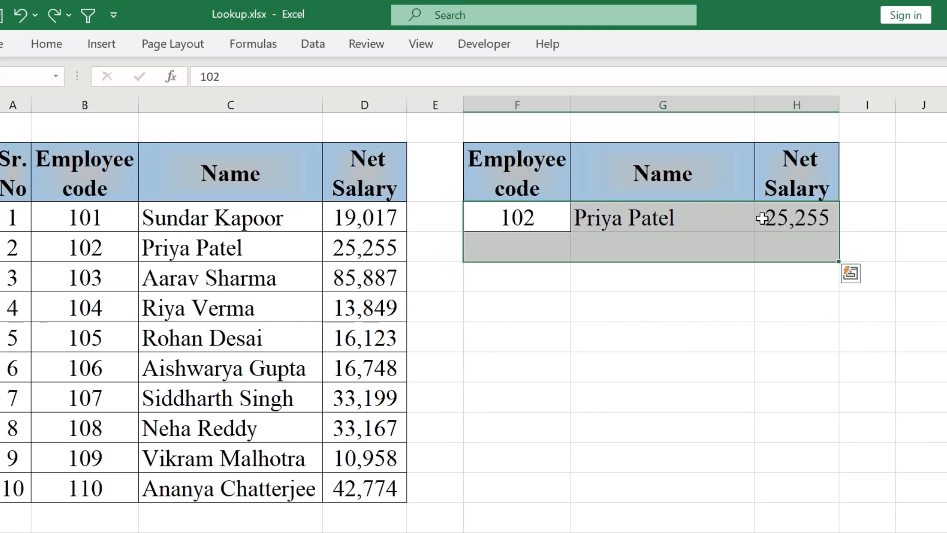
{"action": "key", "text": "Delete"}
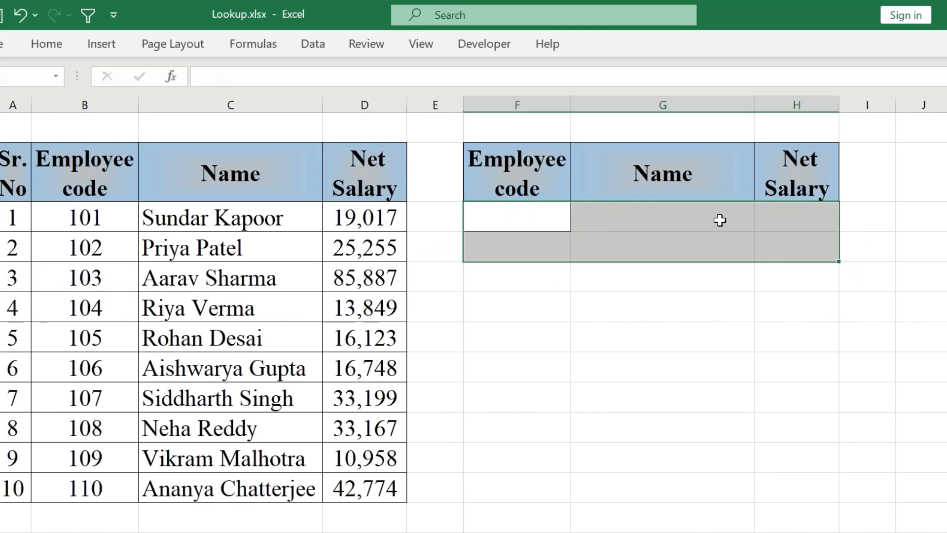
Copy the full names in C3:C12 into the lookup Name column starting at G3
{"action": "left_click_drag", "start_coordinate": [221, 225], "coordinate": [219, 479]}
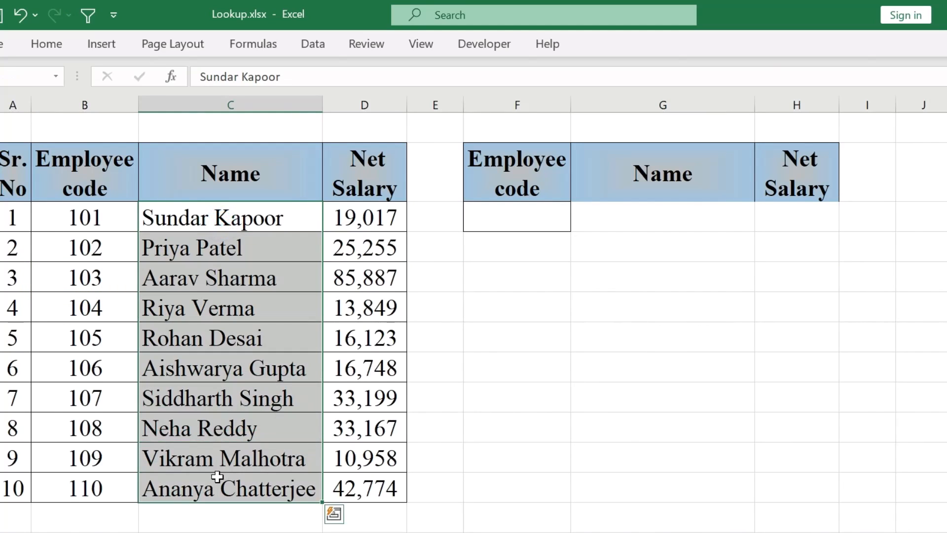
{"action": "key", "text": "ctrl+c"}
{"action": "left_click", "coordinate": [615, 215]}
{"action": "key", "text": "ctrl+v"}
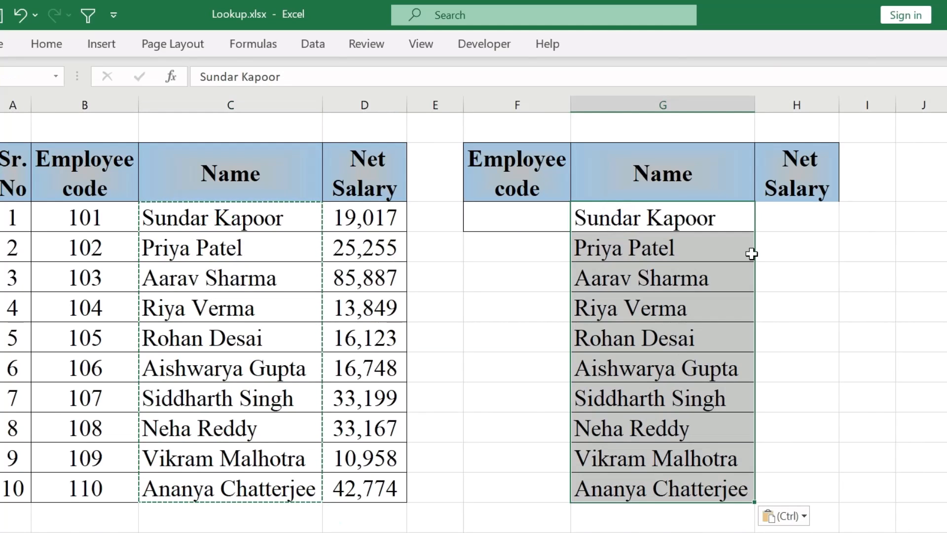
Strip the last names from G3:G12 by replacing a space followed by an asterisk with nothing in all cells
{"action": "key", "text": "ctrl+h"}
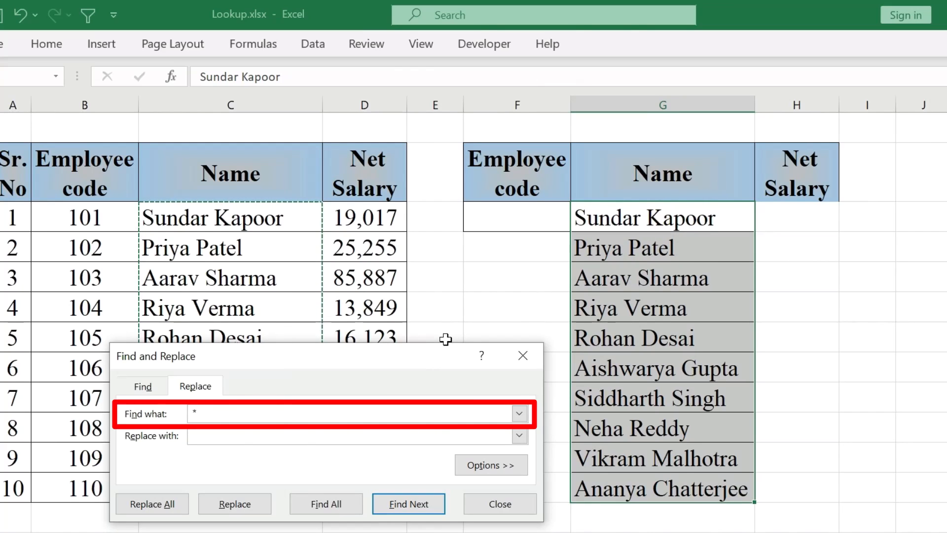
{"action": "left_click", "coordinate": [152, 504]}
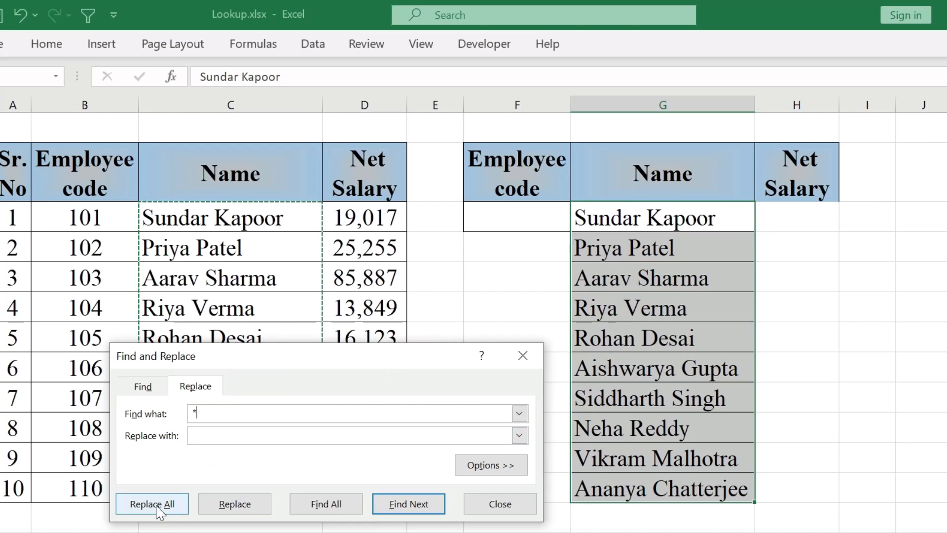
{"action": "left_click", "coordinate": [545, 380]}
{"action": "key", "text": "Escape"}
{"action": "left_click", "coordinate": [637, 213]}
{"action": "left_click_drag", "start_coordinate": [636, 213], "coordinate": [588, 360]}
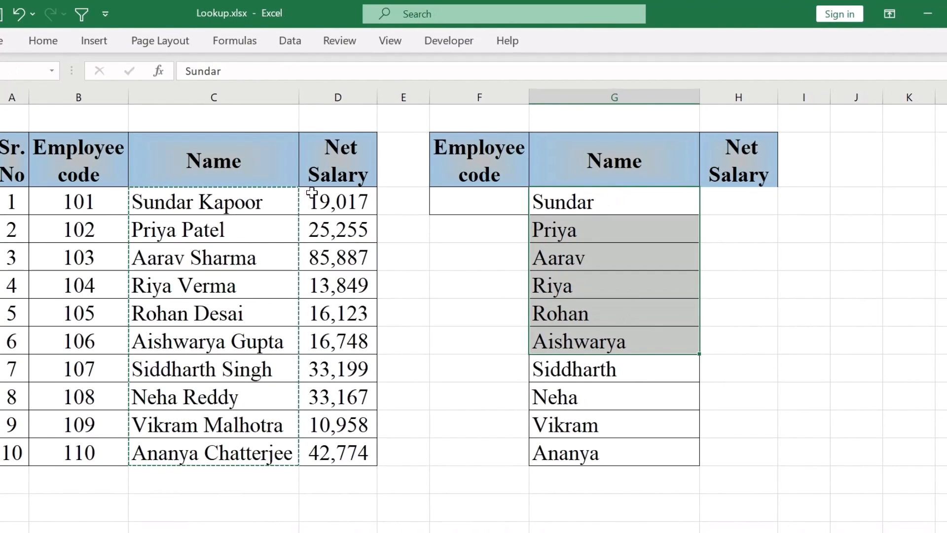
Start an XLOOKUP formula in H3 with the first names in G3:G12 as the lookup value
{"action": "left_click", "coordinate": [311, 196]}
{"action": "key", "text": "shift+Down"}
{"action": "key", "text": "shift+Down"}
{"action": "key", "text": "shift+Down"}
{"action": "key", "text": "shift+Down"}
{"action": "left_click", "coordinate": [755, 206]}
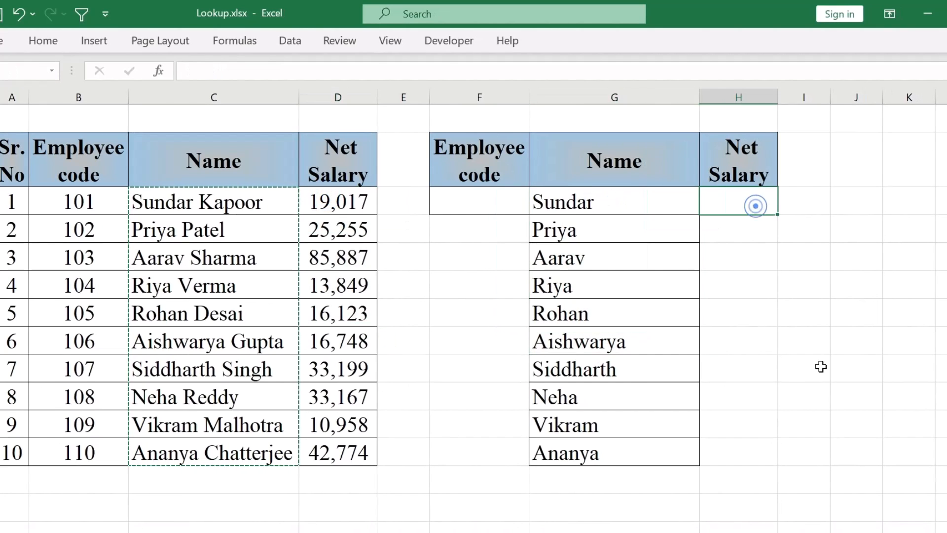
{"action": "type", "text": "=XL"}
{"action": "key", "text": "Tab"}
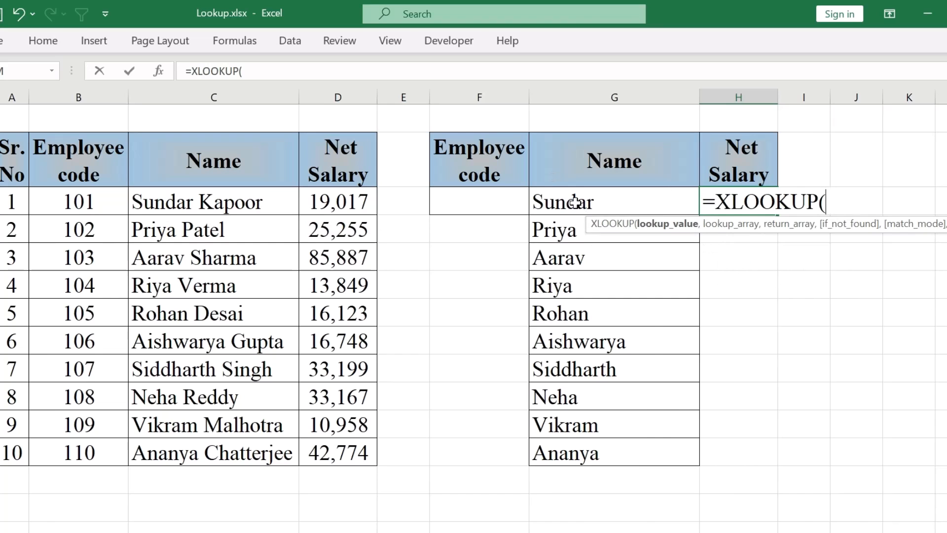
{"action": "left_click_drag", "start_coordinate": [572, 202], "coordinate": [573, 456]}
{"action": "type", "text": ","}
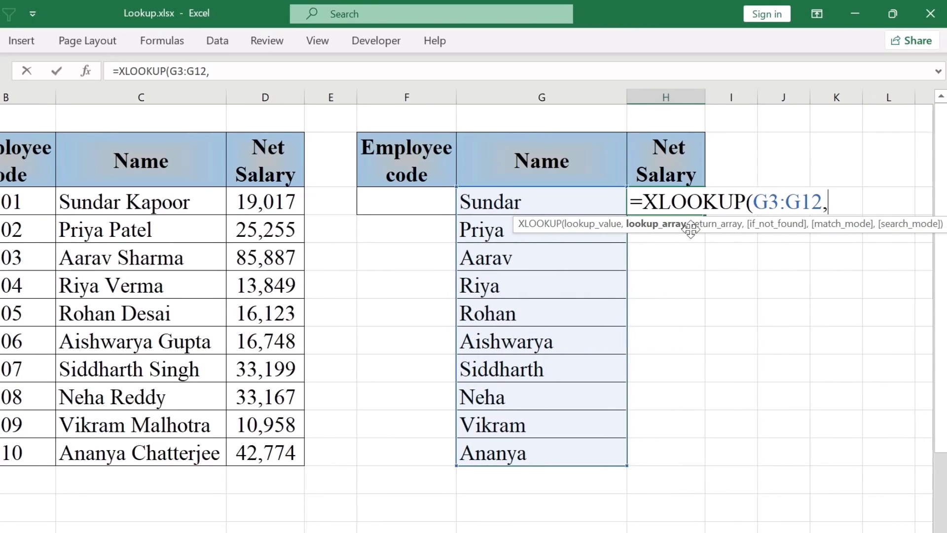
Complete the XLOOKUP in H3 with lookup array C3:C12 and return array D3:D12
{"action": "left_click_drag", "start_coordinate": [92, 206], "coordinate": [67, 449]}
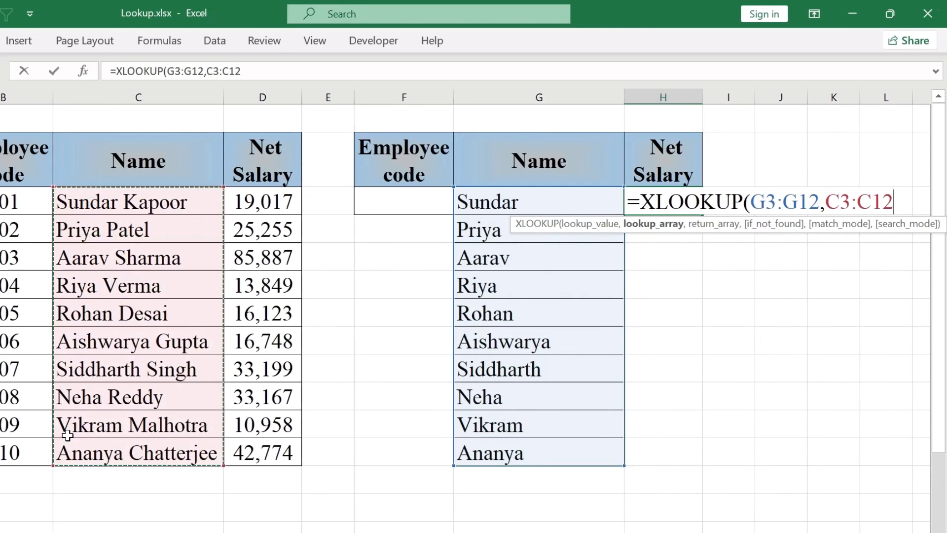
{"action": "type", "text": ","}
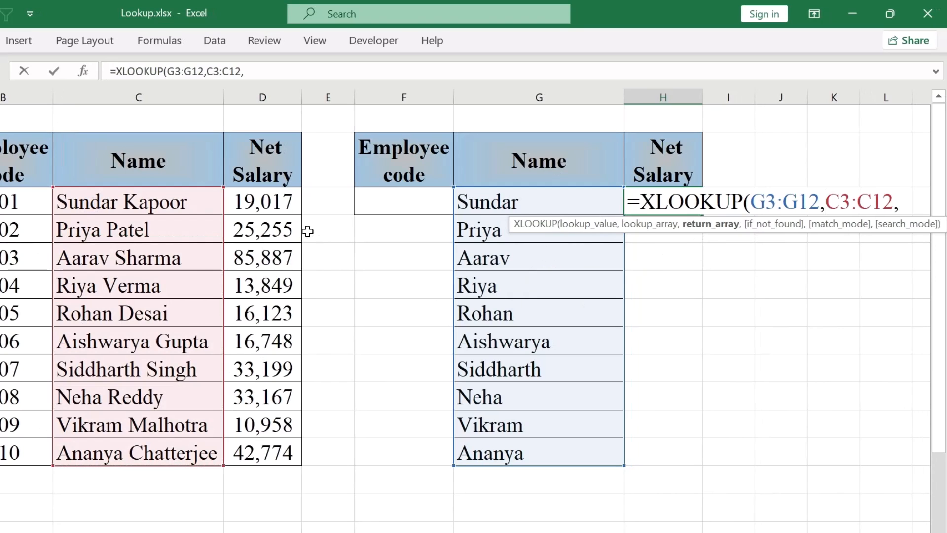
{"action": "left_click_drag", "start_coordinate": [287, 195], "coordinate": [296, 453]}
{"action": "type", "text": ")"}
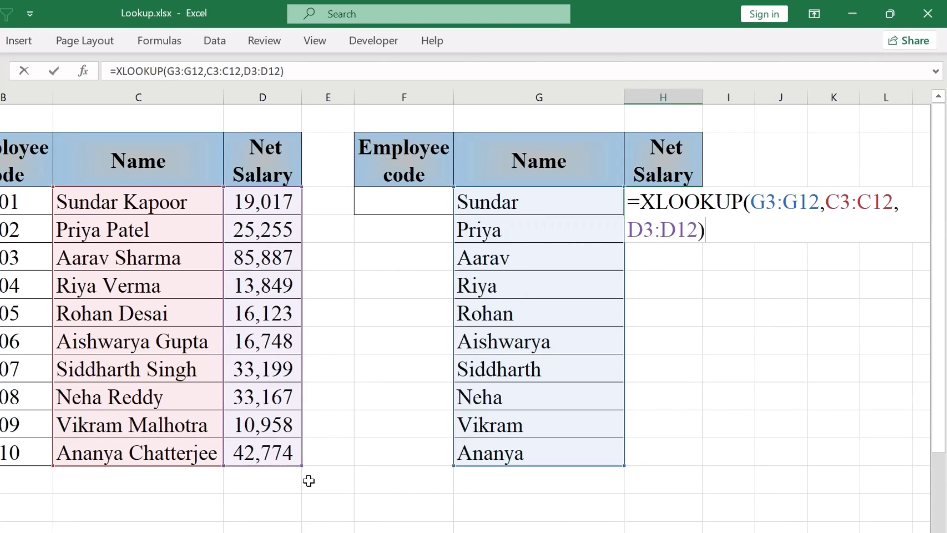
{"action": "key", "text": "Return"}
Check the result in H3 and compare the first name in G3 with the full name in C3
{"action": "left_click", "coordinate": [683, 207]}
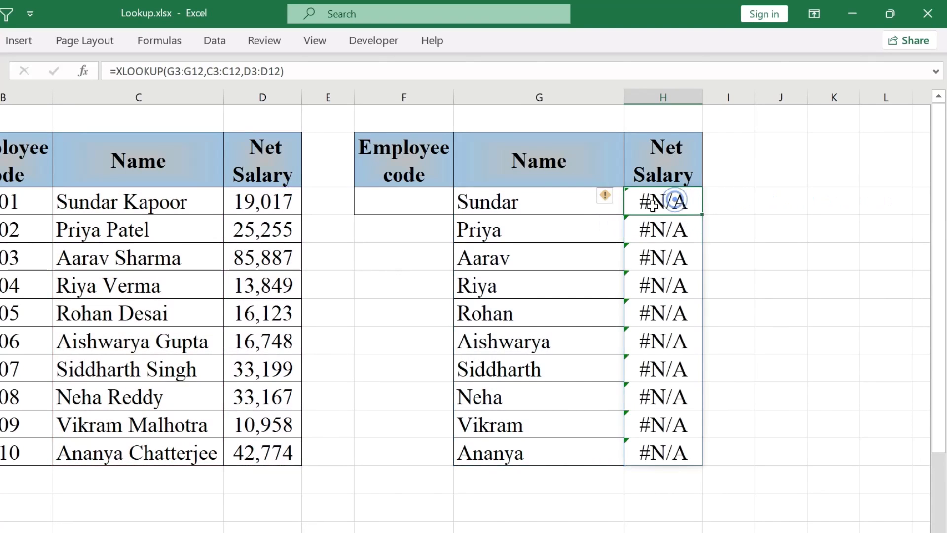
{"action": "left_click", "coordinate": [527, 210]}
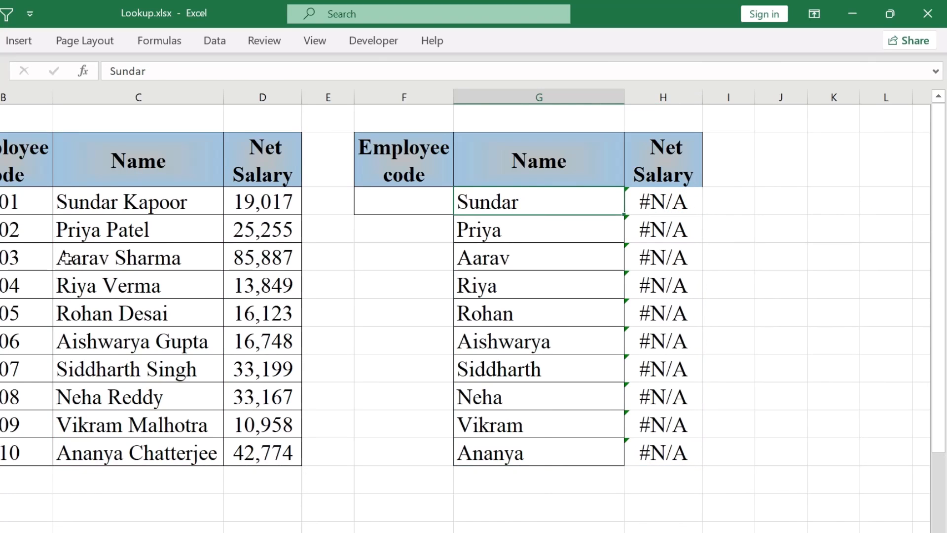
{"action": "left_click", "coordinate": [185, 200]}
Extend the XLOOKUP in H3 with an empty if_not_found argument and match mode 2 for wildcard character match
{"action": "left_click", "coordinate": [665, 202]}
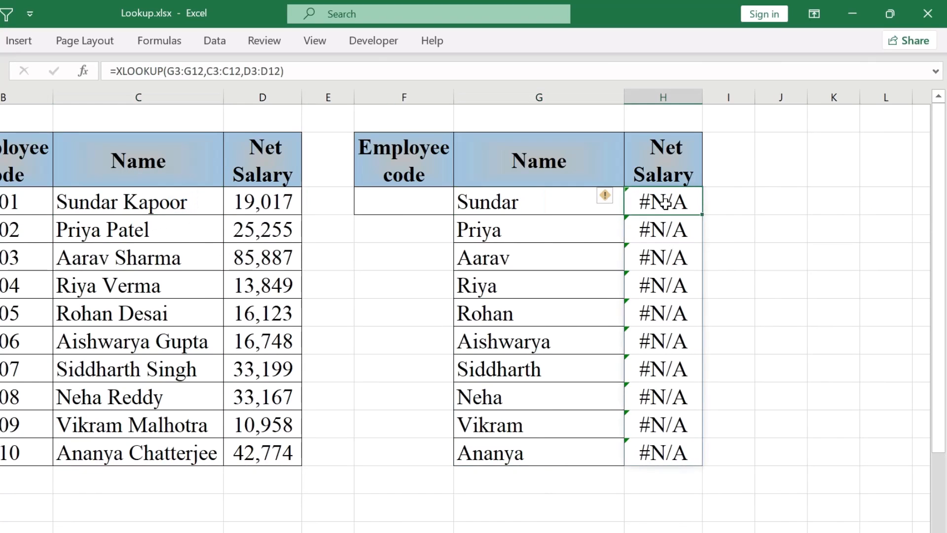
{"action": "key", "text": "F2"}
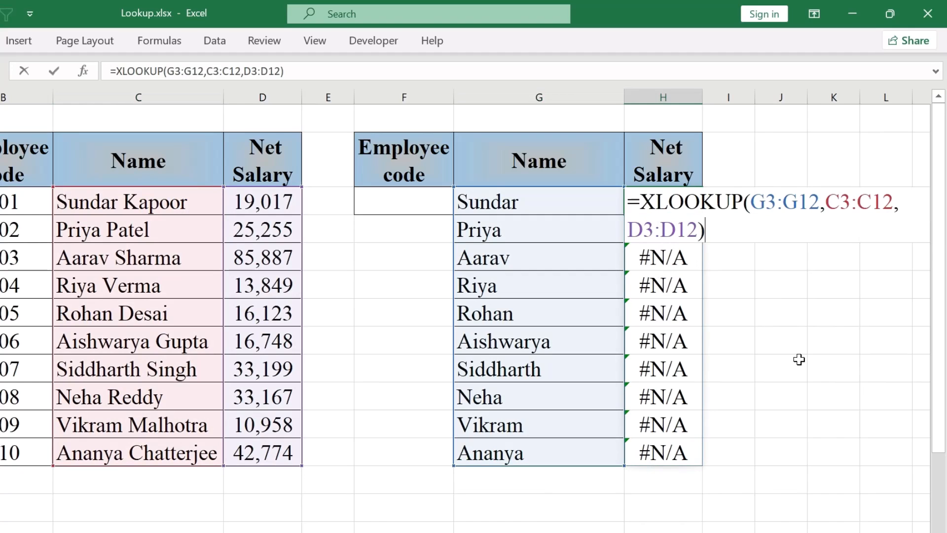
{"action": "key", "text": "BackSpace"}
{"action": "type", "text": ","}
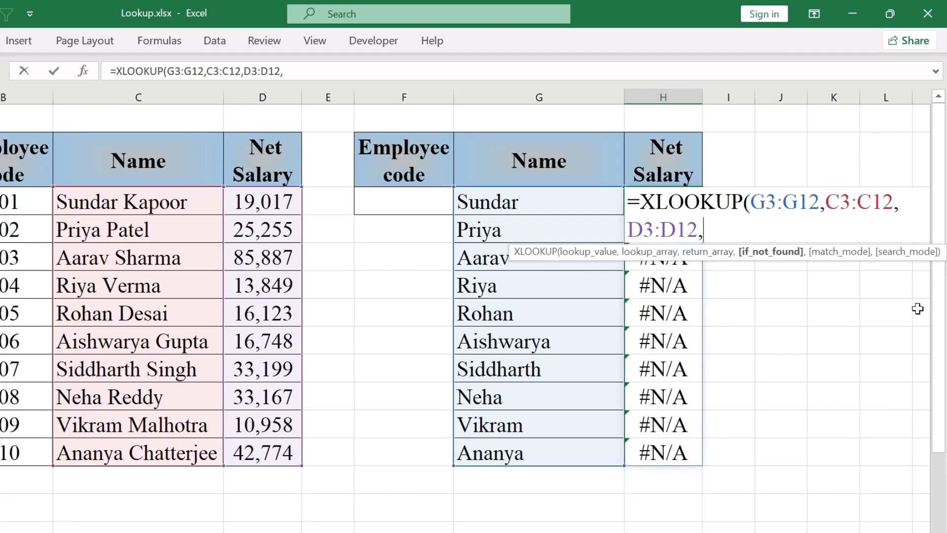
{"action": "type", "text": ","}
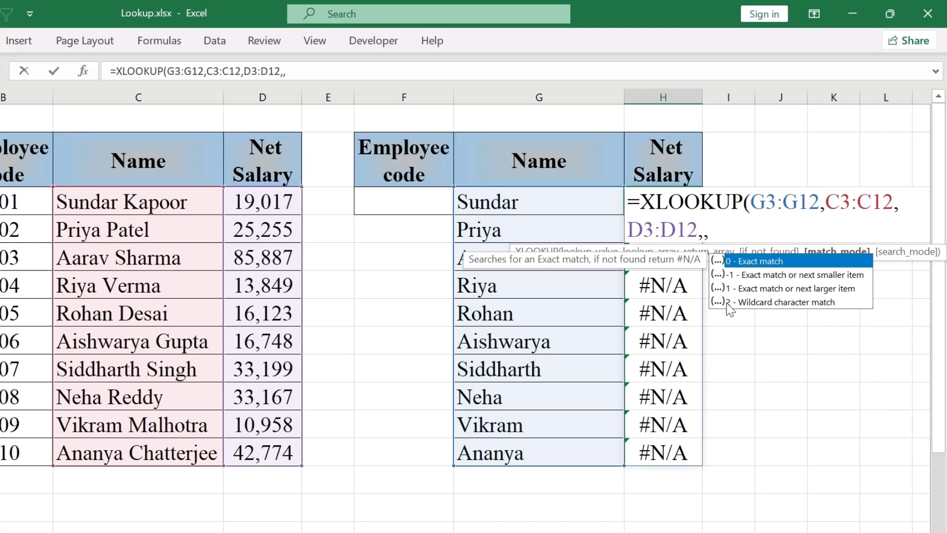
{"action": "type", "text": "2)"}
Append an asterisk wildcard to the first name in G3 and look through the remaining first names below it
{"action": "left_click", "coordinate": [521, 200]}
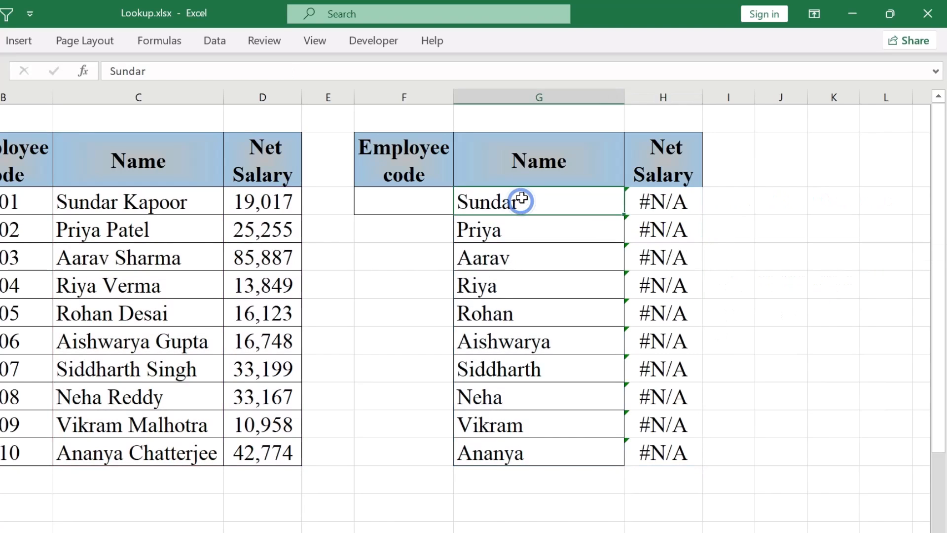
{"action": "double_click", "coordinate": [521, 200]}
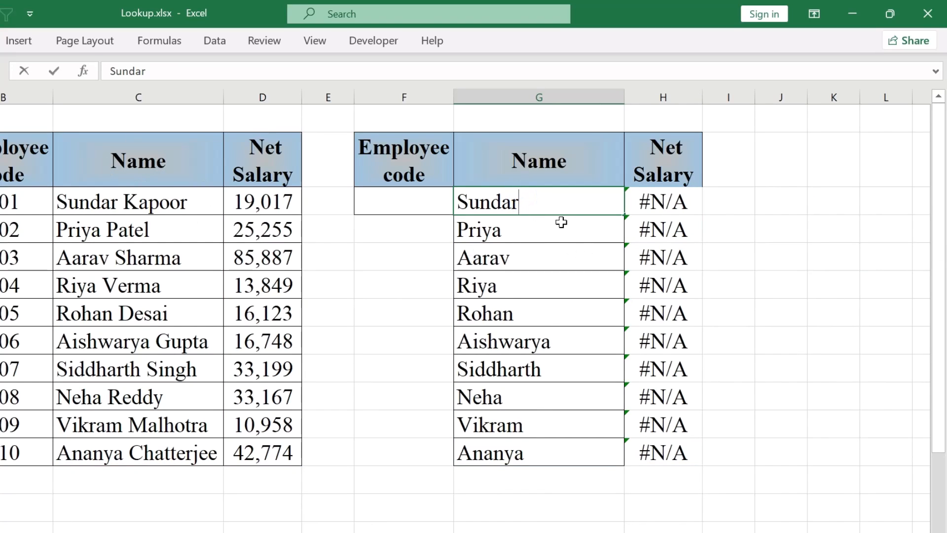
{"action": "left_click", "coordinate": [536, 204]}
{"action": "key", "text": "Return"}
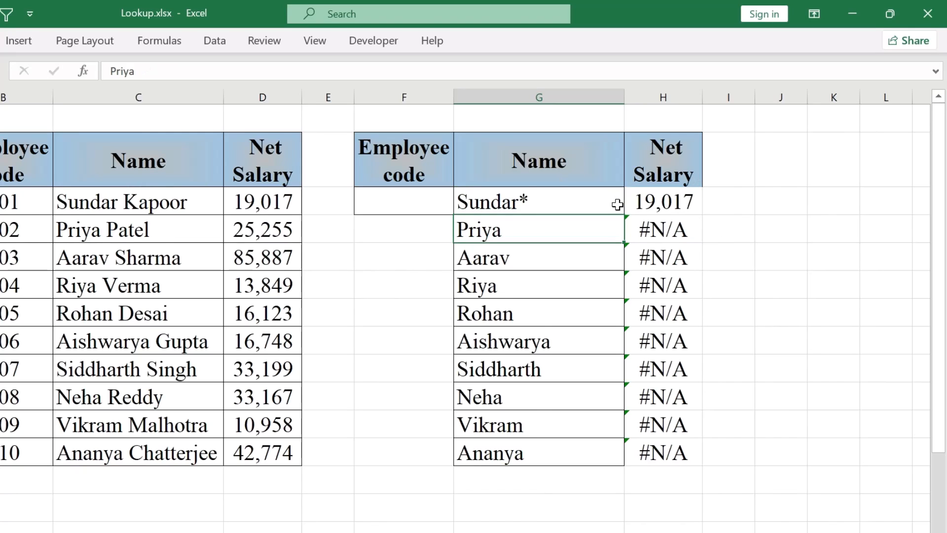
{"action": "key", "text": "Down"}
{"action": "key", "text": "Down"}
{"action": "key", "text": "Down"}
{"action": "key", "text": "Down"}
{"action": "key", "text": "Down"}
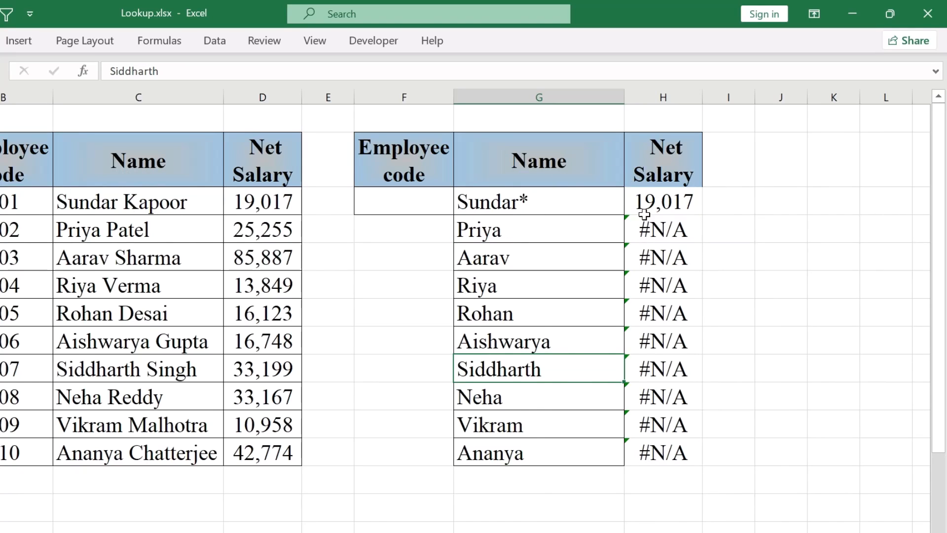
{"action": "left_click", "coordinate": [583, 313]}
Add an asterisk in front of the name in G3 so that wildcards surround it
{"action": "left_click", "coordinate": [458, 196]}
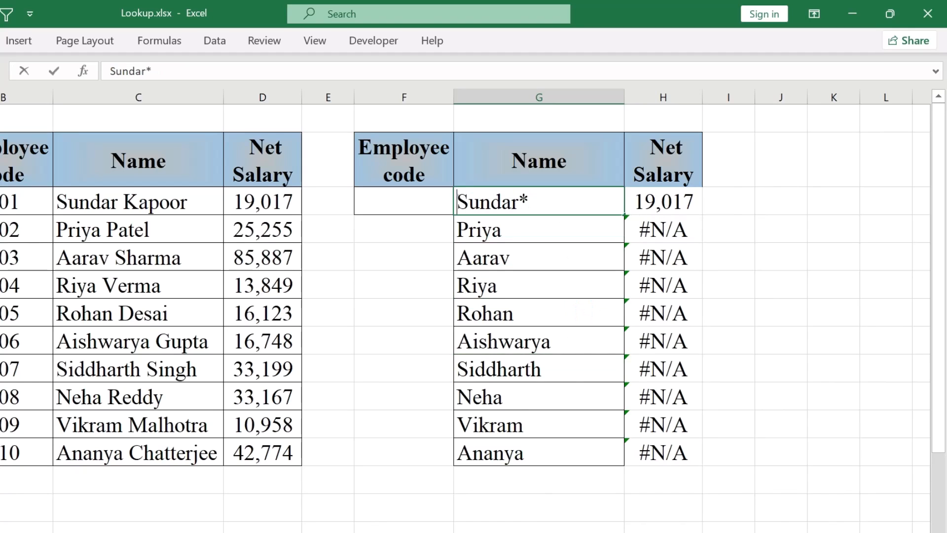
{"action": "double_click", "coordinate": [458, 196]}
{"action": "type", "text": "*"}
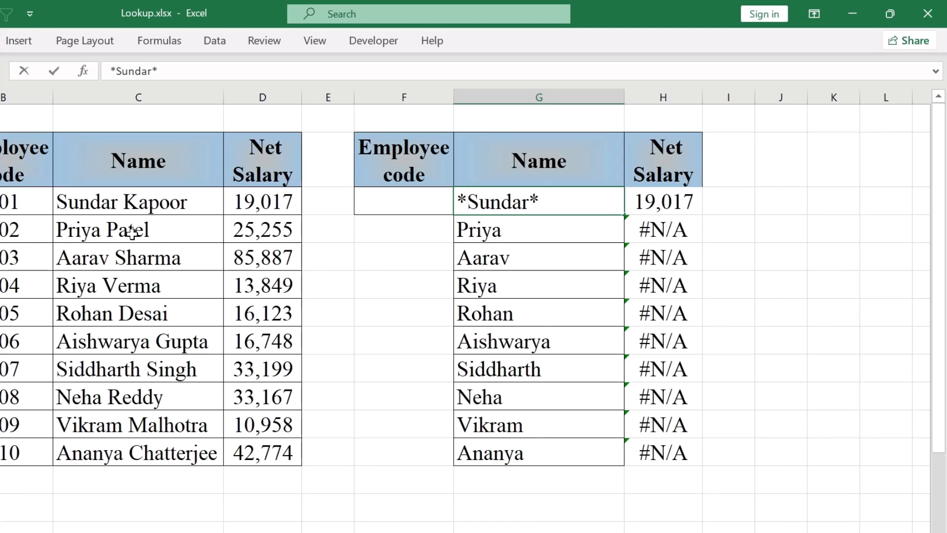
{"action": "key", "text": "Return"}
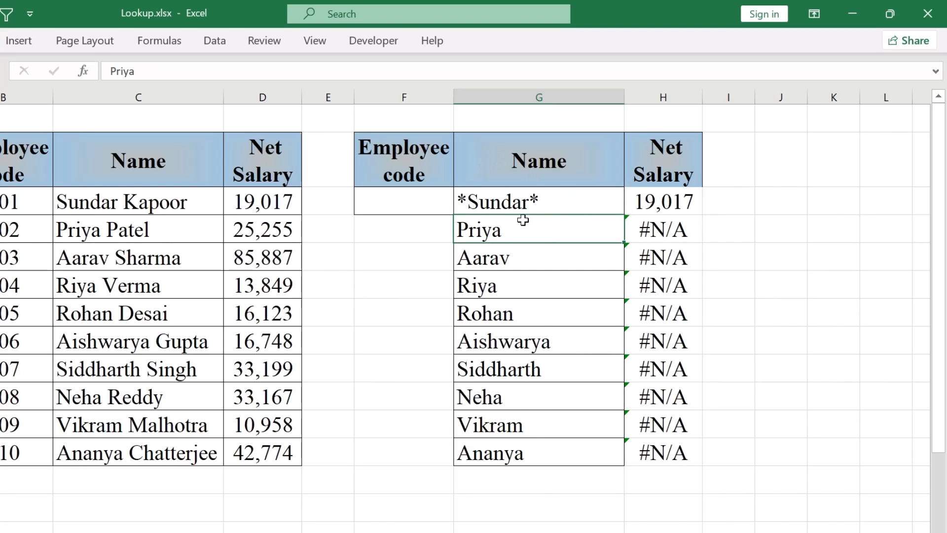
Remove both asterisks from the name in G3
{"action": "left_click", "coordinate": [554, 206]}
{"action": "double_click", "coordinate": [553, 206]}
{"action": "key", "text": "BackSpace"}
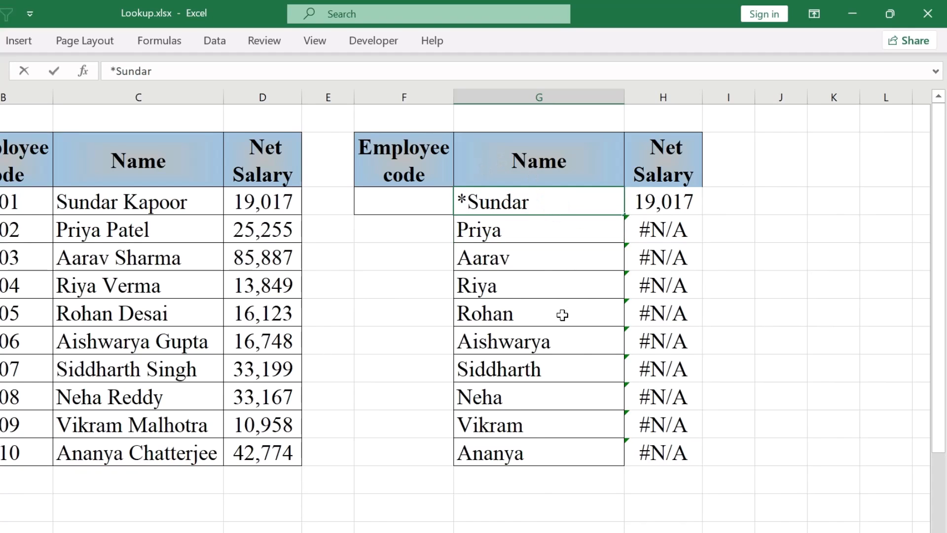
{"action": "left_click", "coordinate": [467, 203]}
{"action": "key", "text": "BackSpace"}
{"action": "key", "text": "Return"}
Surround the lookup value G3:G12 in the H3 XLOOKUP with joined asterisk wildcards, as "*"&G3:G12&"*", and review the lookup argument
{"action": "left_click", "coordinate": [676, 198]}
{"action": "double_click", "coordinate": [674, 197]}
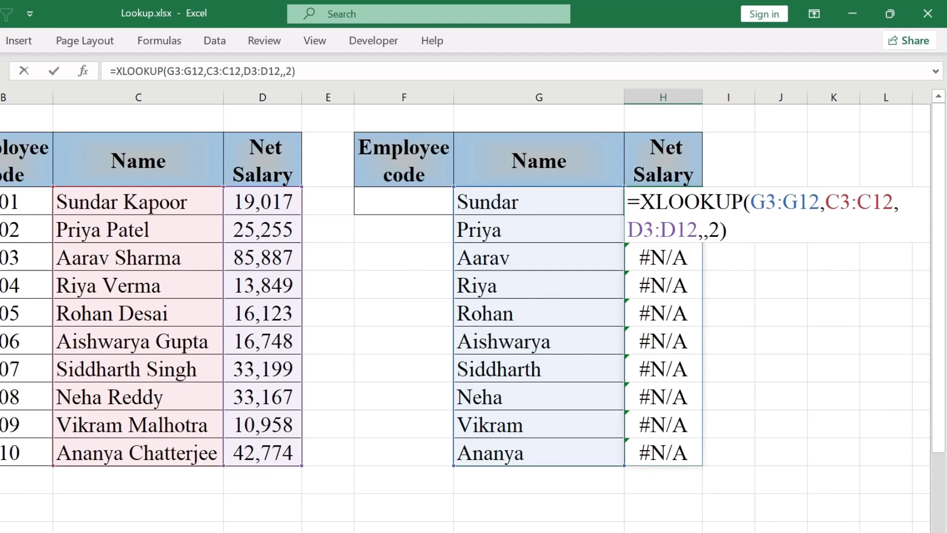
{"action": "left_click_drag", "start_coordinate": [750, 202], "coordinate": [809, 203]}
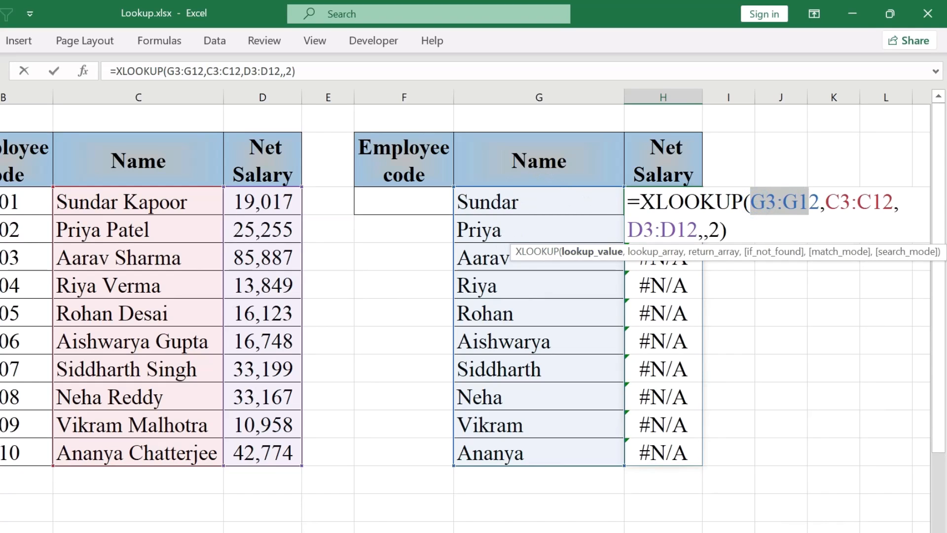
{"action": "left_click", "coordinate": [749, 195]}
{"action": "type", "text": "\"*\""}
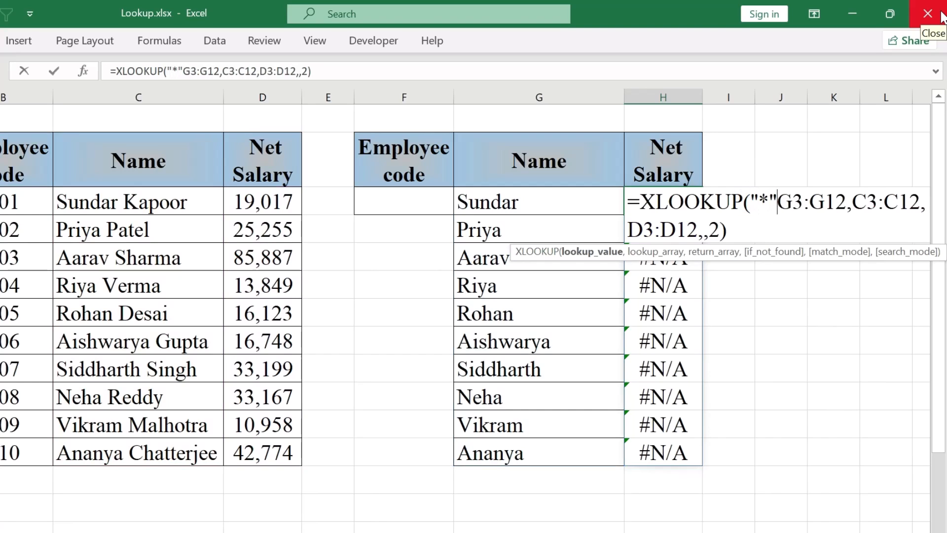
{"action": "type", "text": "&G3:G12"}
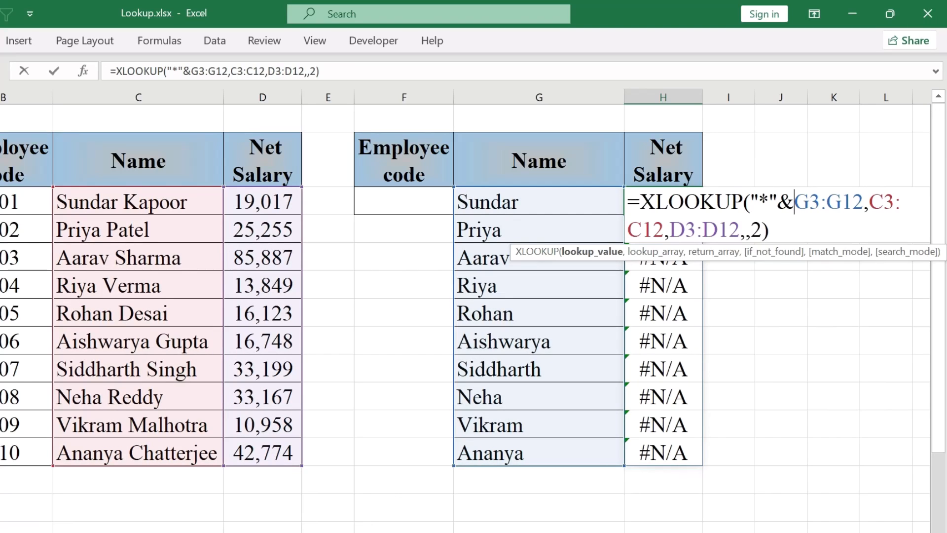
{"action": "type", "text": "&"}
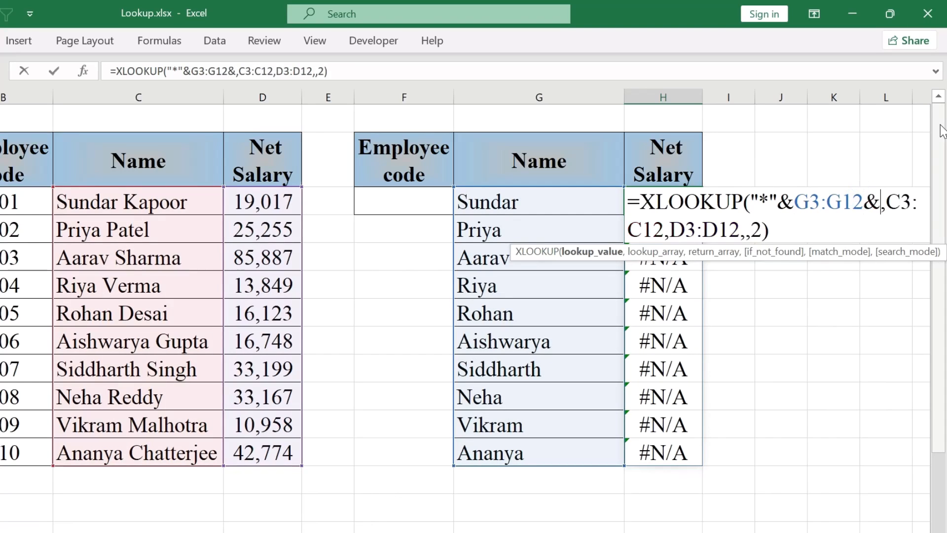
{"action": "type", "text": "\"*\""}
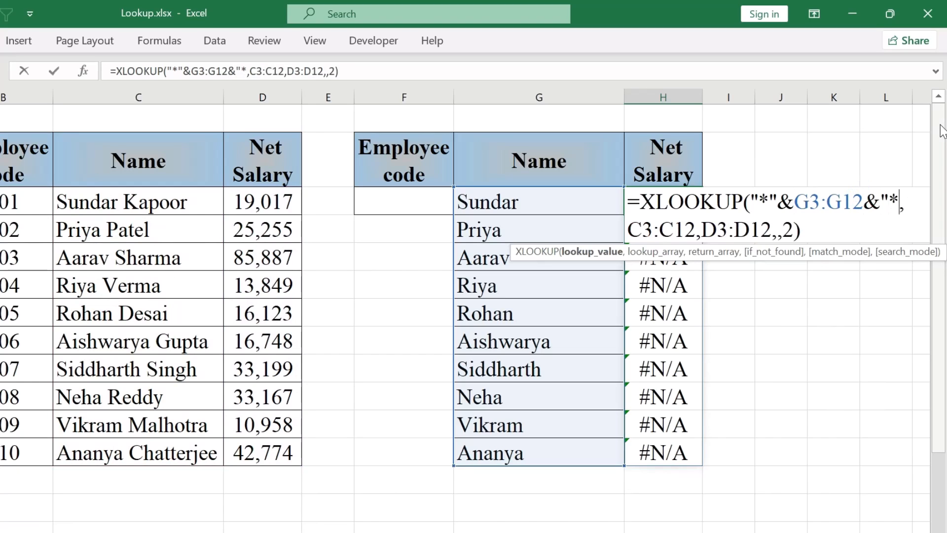
{"action": "key", "text": "Return"}
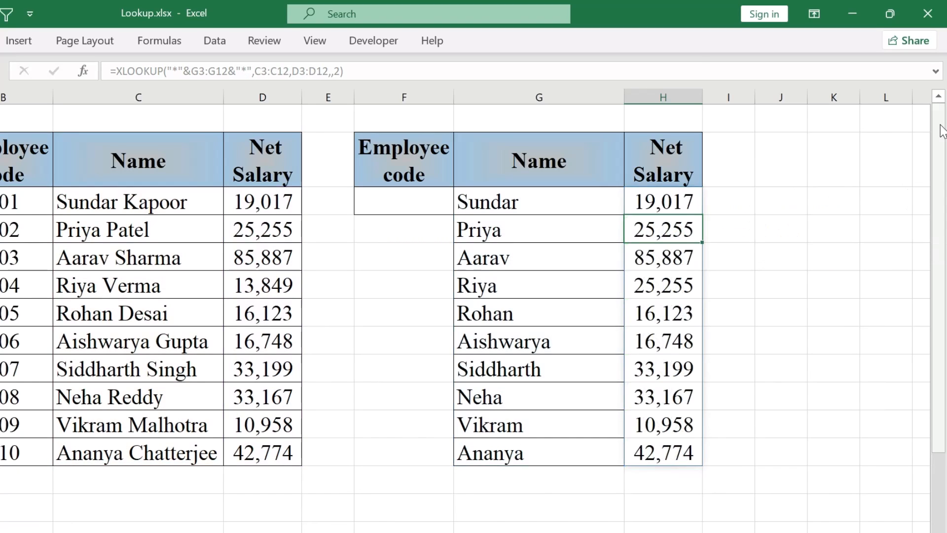
{"action": "left_click", "coordinate": [684, 206]}
{"action": "key", "text": "F2"}
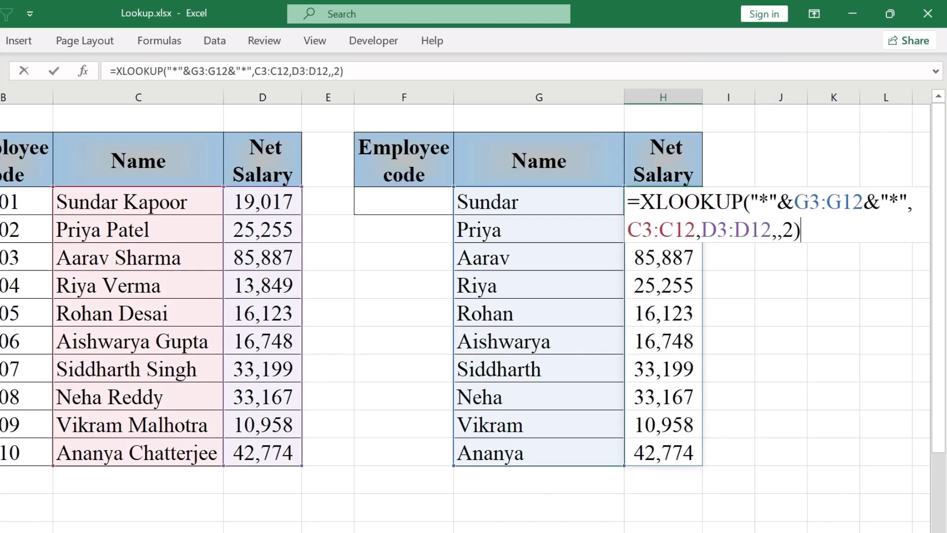
{"action": "left_click_drag", "start_coordinate": [750, 202], "coordinate": [864, 201]}
{"action": "key", "text": "Escape"}
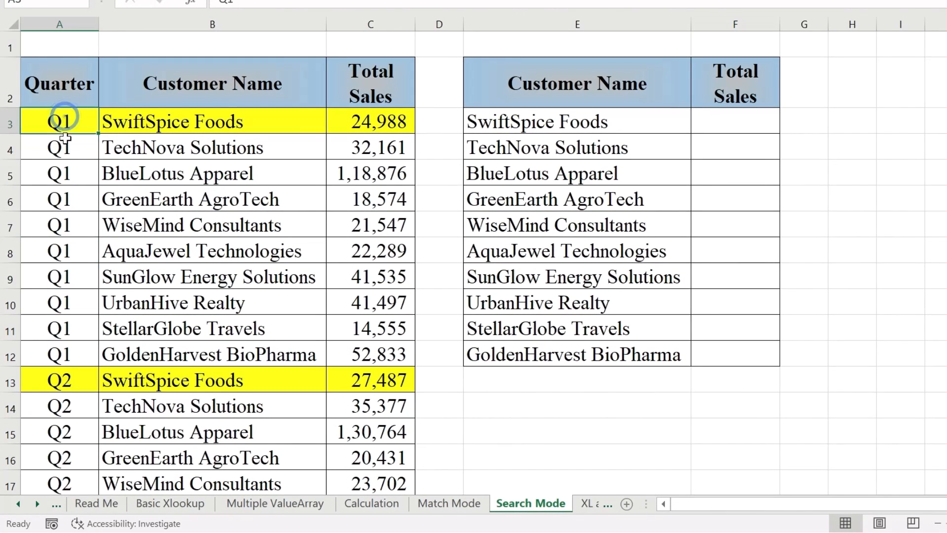
Start an XLOOKUP in F3 of the Search Mode sheet with lookup values E3:E12 and lookup array B3:B22
{"action": "left_click_drag", "start_coordinate": [69, 121], "coordinate": [349, 351]}
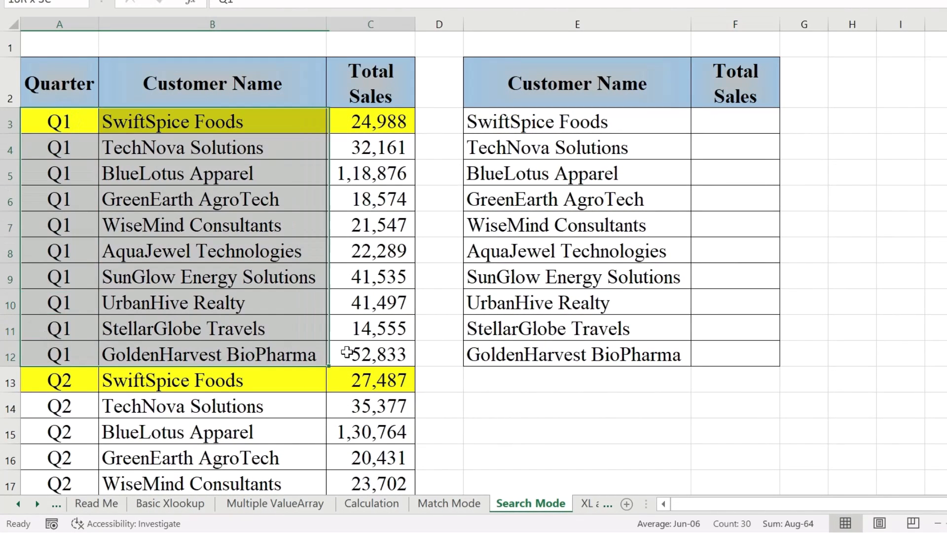
{"action": "left_click_drag", "start_coordinate": [66, 384], "coordinate": [311, 456]}
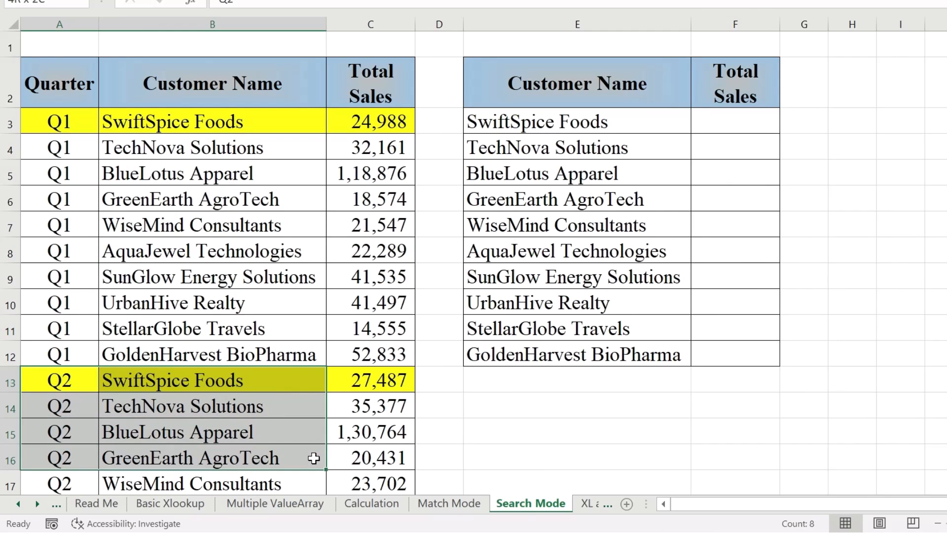
{"action": "left_click", "coordinate": [731, 118]}
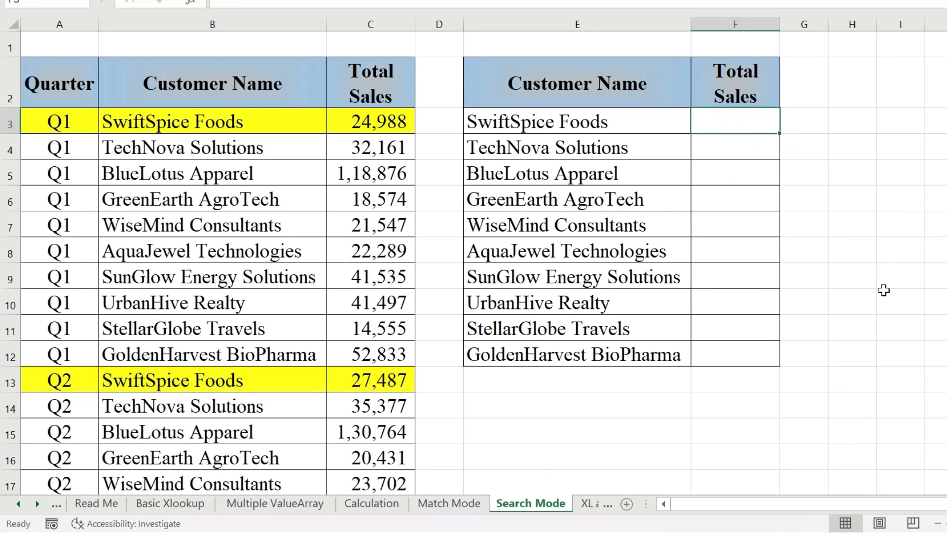
{"action": "type", "text": "=XLOOKUP("}
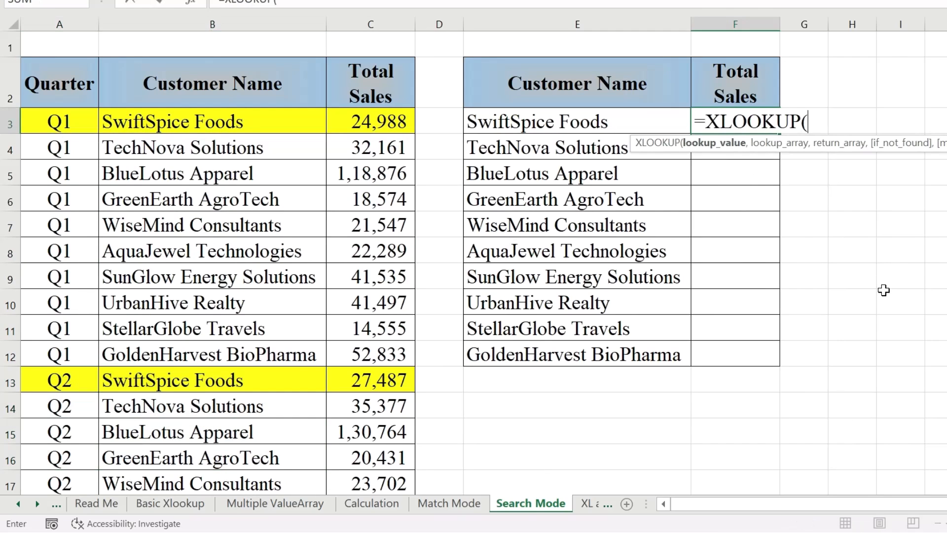
{"action": "left_click_drag", "start_coordinate": [465, 125], "coordinate": [493, 353]}
{"action": "type", "text": ","}
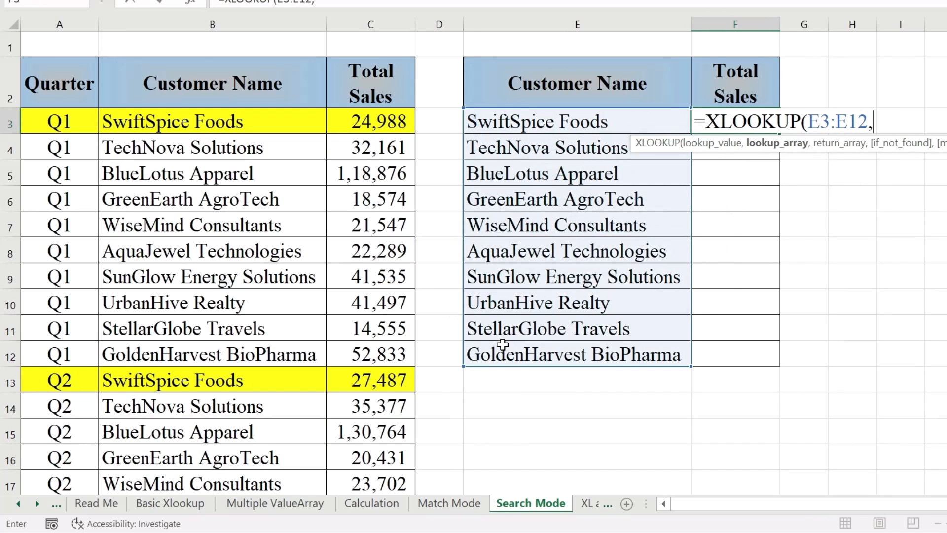
{"action": "left_click", "coordinate": [150, 118]}
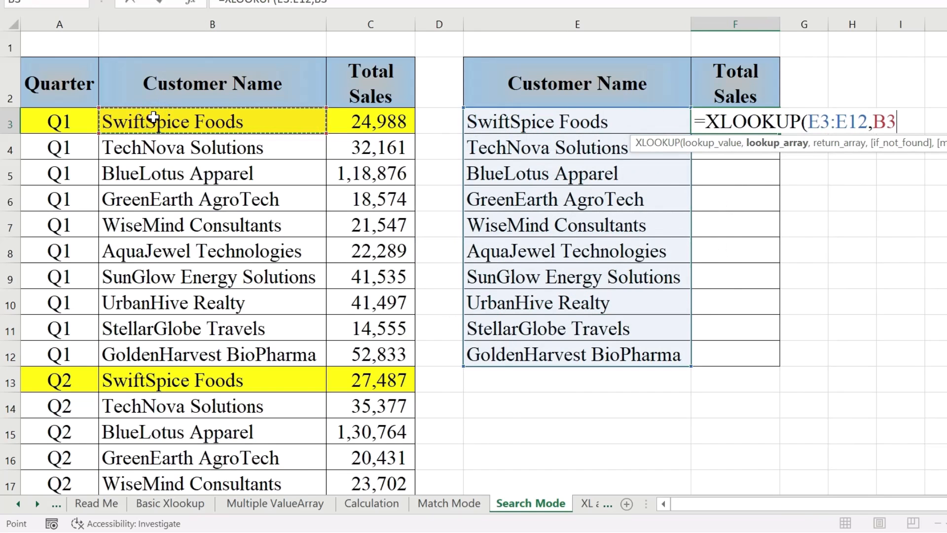
{"action": "key", "text": "ctrl+shift+Down"}
{"action": "type", "text": ","}
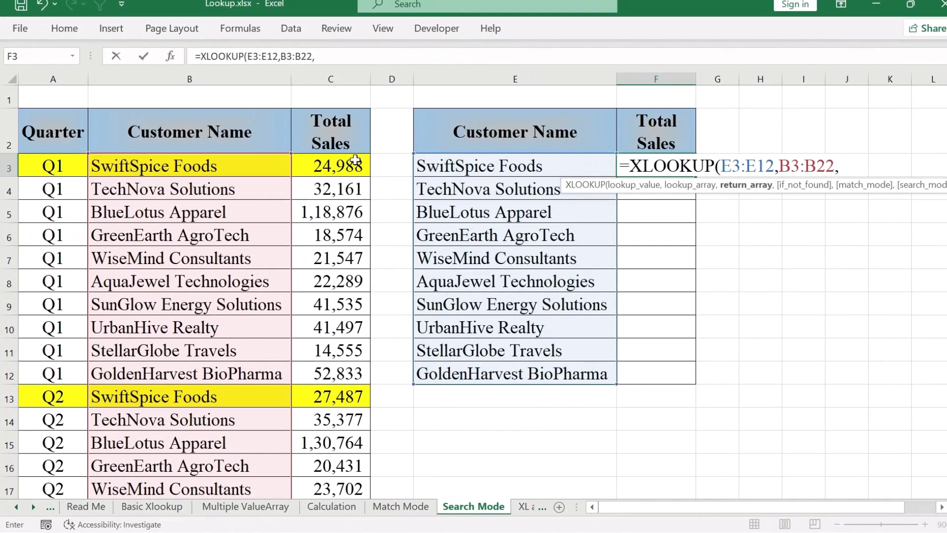
Complete the F3 XLOOKUP with C3:C22 as the return array
{"action": "left_click", "coordinate": [332, 163]}
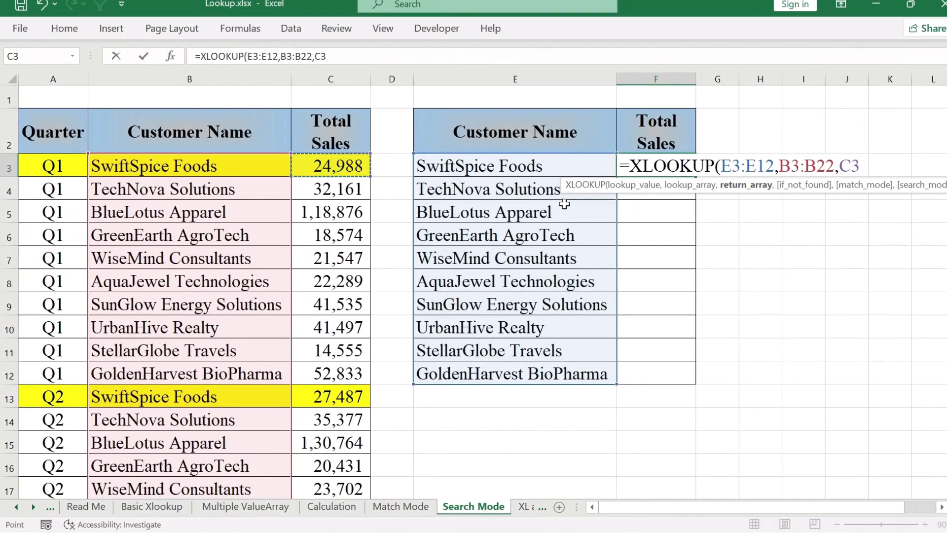
{"action": "key", "text": "ctrl+shift+Down"}
{"action": "scroll", "coordinate": [370, 121], "scroll_direction": "up", "scroll_amount": 2}
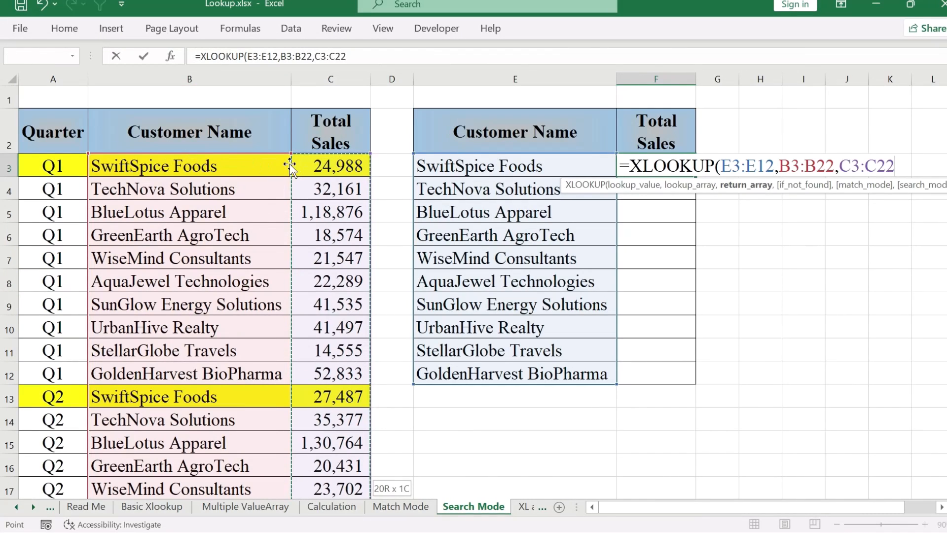
{"action": "type", "text": ")"}
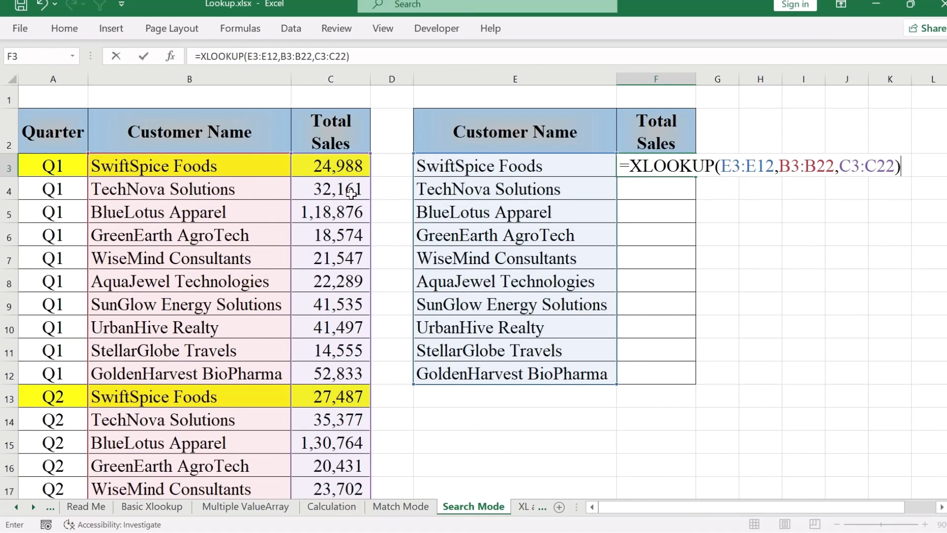
{"action": "key", "text": "Return"}
Compare the returned sales totals in column F with the Q1 and Q2 records of the same customers in the source table
{"action": "left_click", "coordinate": [684, 216]}
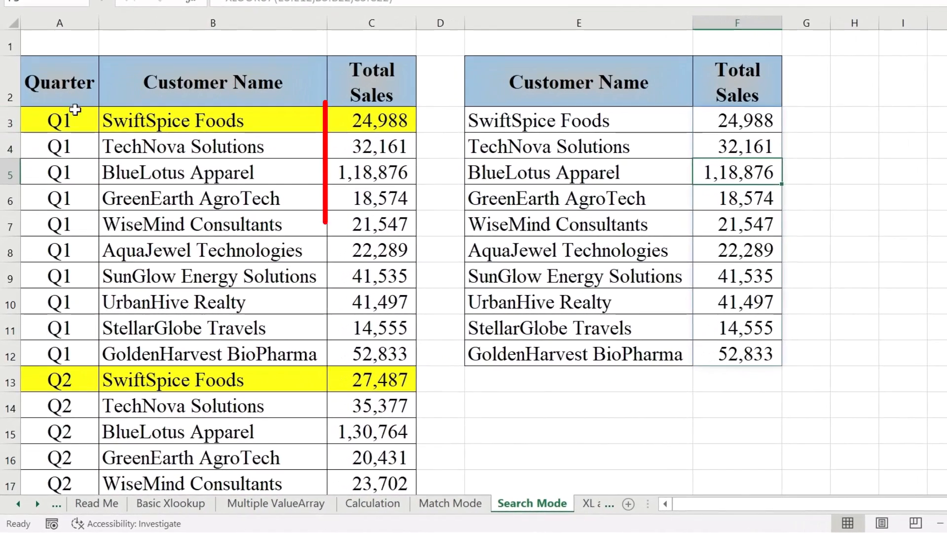
{"action": "mouse_move", "coordinate": [75, 109]}
{"action": "left_mouse_down"}
{"action": "mouse_move", "coordinate": [354, 123]}
{"action": "mouse_move", "coordinate": [324, 322]}
{"action": "left_mouse_up"}
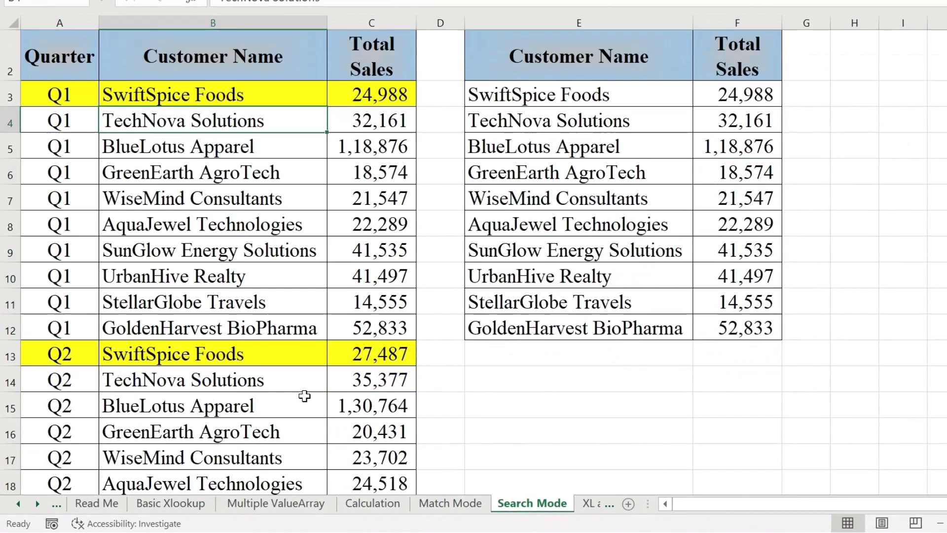
{"action": "key", "text": "ctrl+Down"}
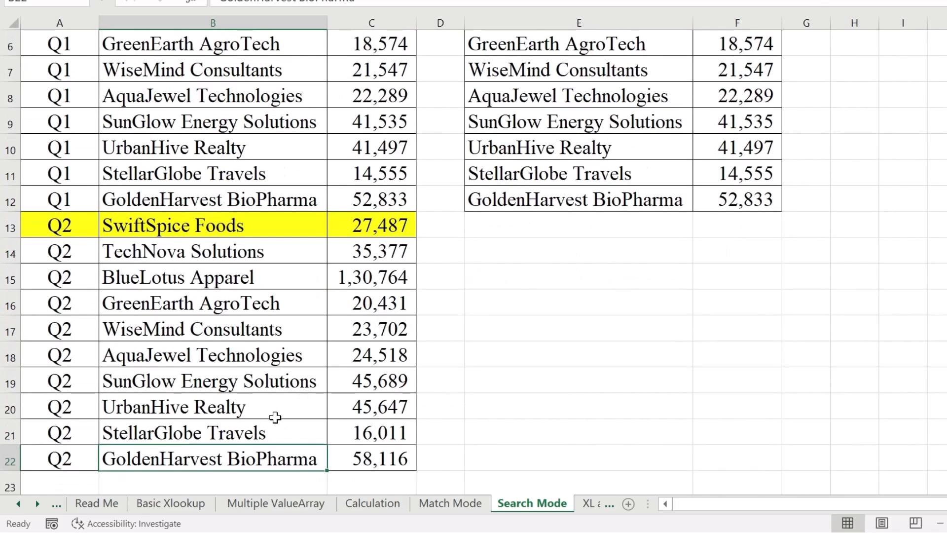
{"action": "left_click_drag", "start_coordinate": [394, 451], "coordinate": [402, 281]}
{"action": "left_click", "coordinate": [737, 149]}
{"action": "left_click", "coordinate": [699, 125]}
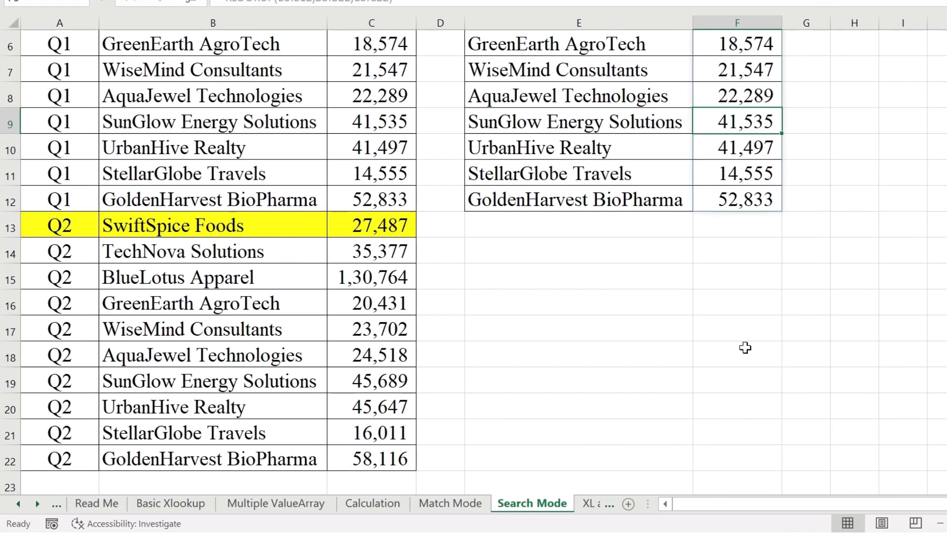
{"action": "key", "text": "Up"}
{"action": "key", "text": "Up"}
{"action": "key", "text": "Up"}
{"action": "key", "text": "Up"}
{"action": "key", "text": "Up"}
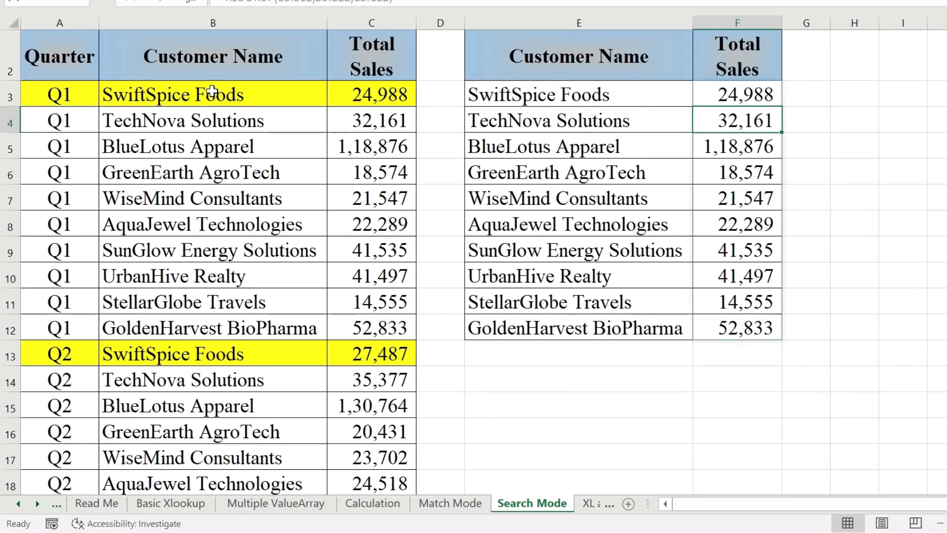
{"action": "left_click_drag", "start_coordinate": [272, 97], "coordinate": [263, 211]}
{"action": "left_click", "coordinate": [188, 189]}
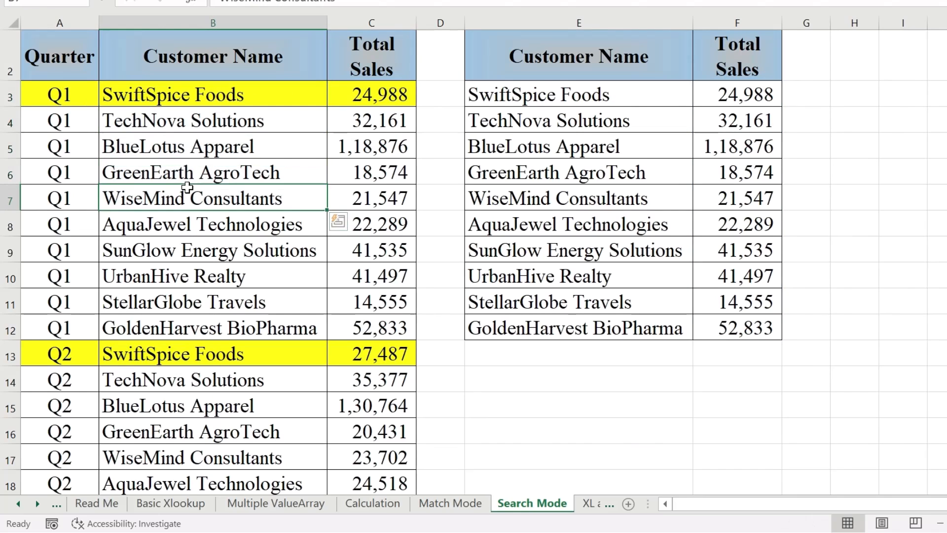
{"action": "left_click", "coordinate": [398, 206]}
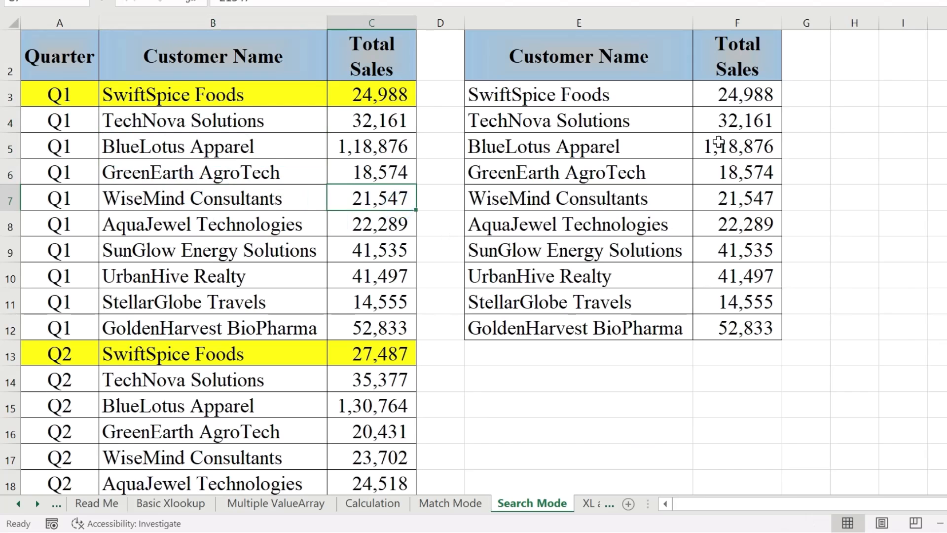
{"action": "left_click", "coordinate": [719, 141]}
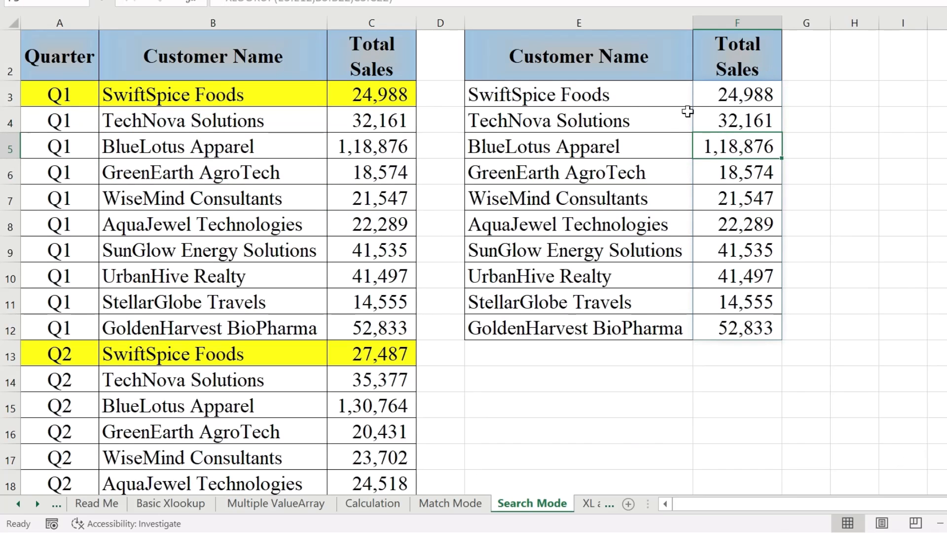
Extend the XLOOKUP in F3 with empty if_not_found and match mode arguments and search mode -1 for last-to-first searching
{"action": "left_click", "coordinate": [725, 94]}
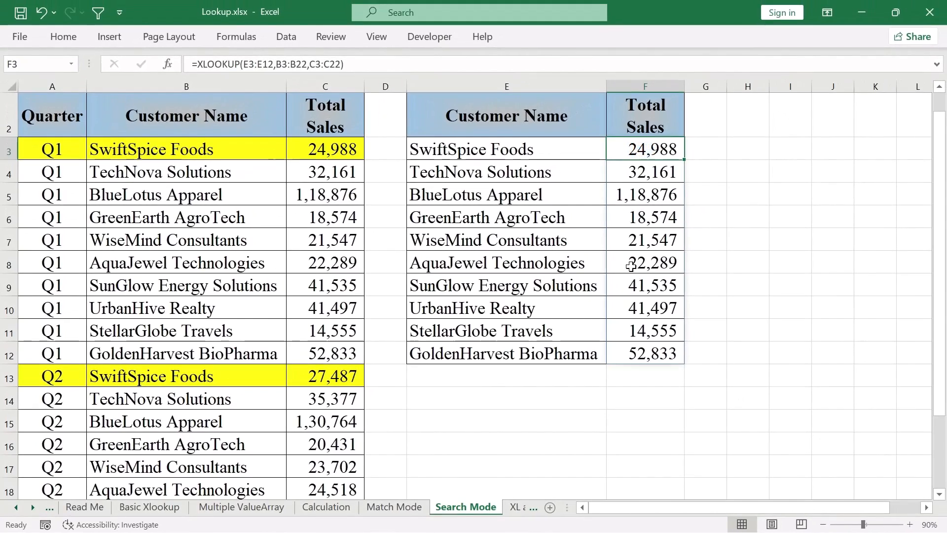
{"action": "key", "text": "F2"}
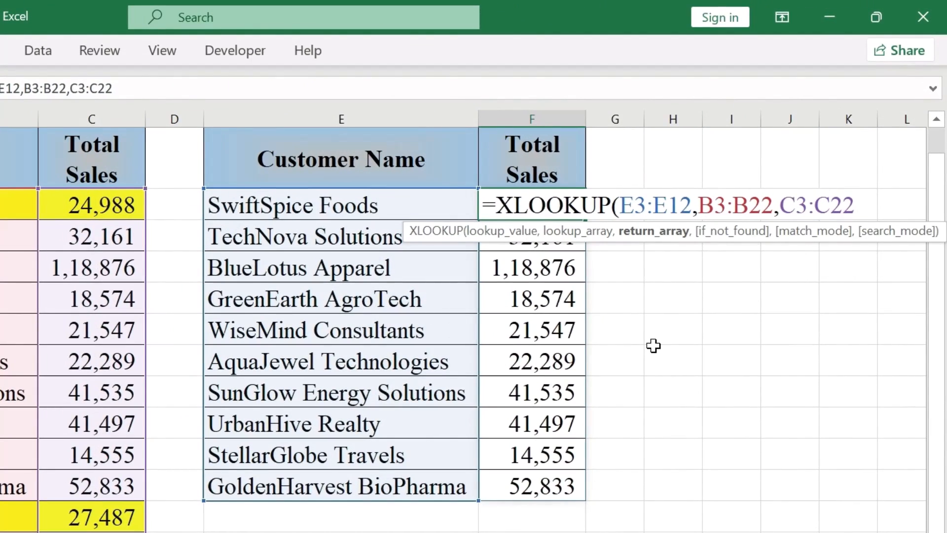
{"action": "type", "text": ","}
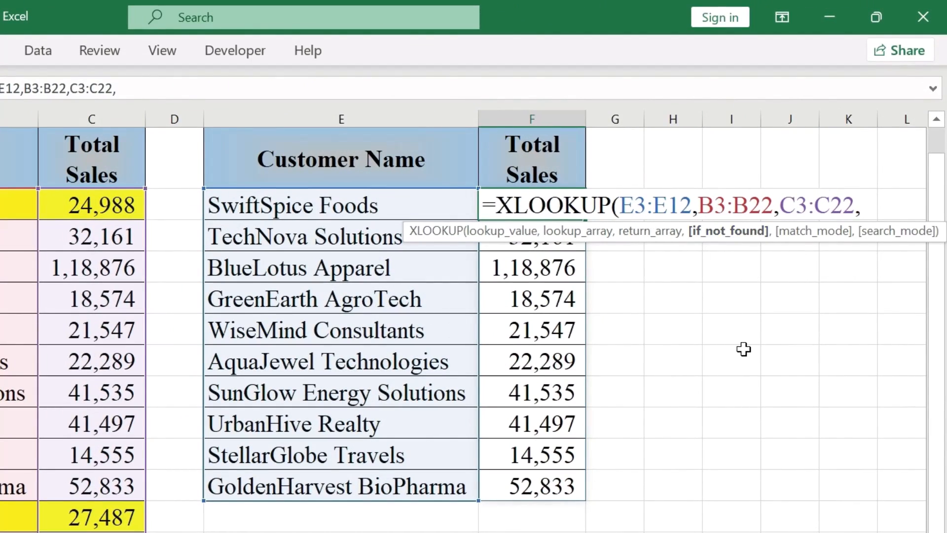
{"action": "type", "text": ","}
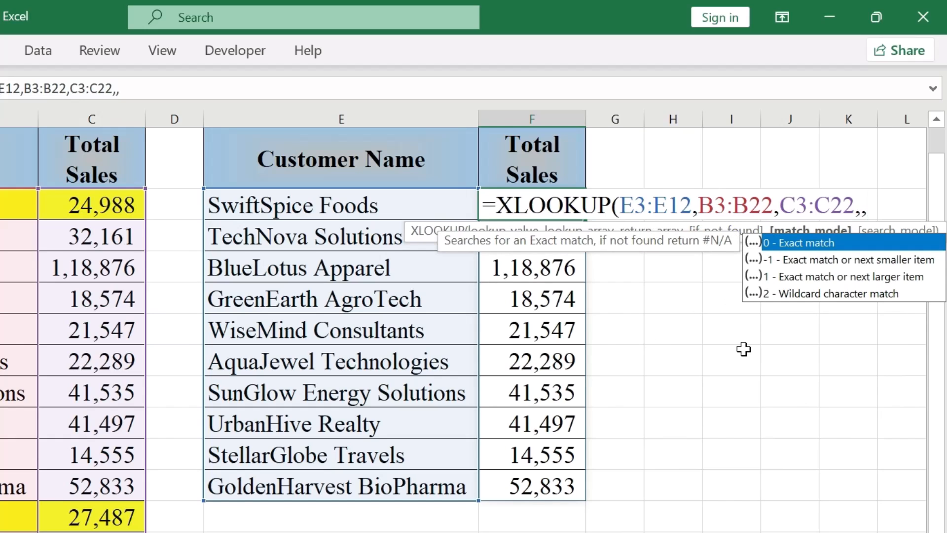
{"action": "type", "text": ","}
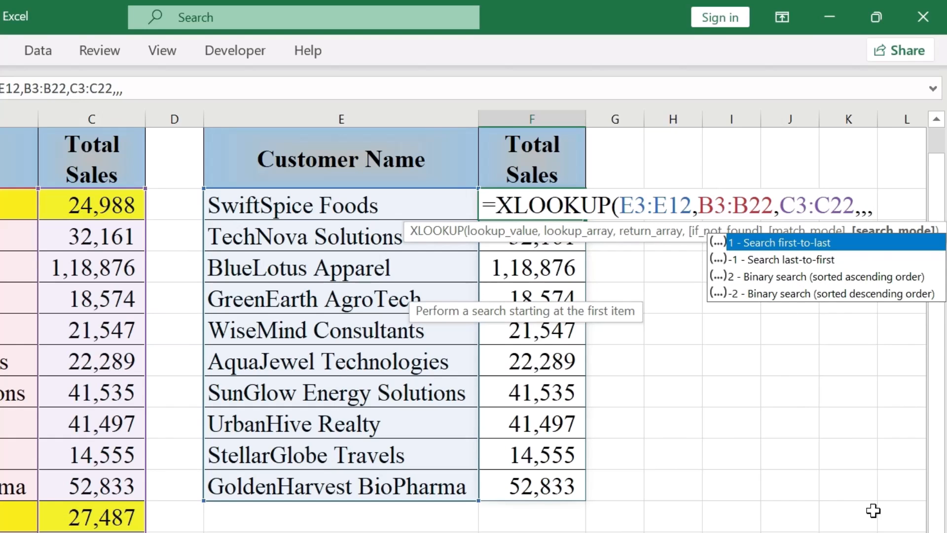
{"action": "type", "text": "-1)"}
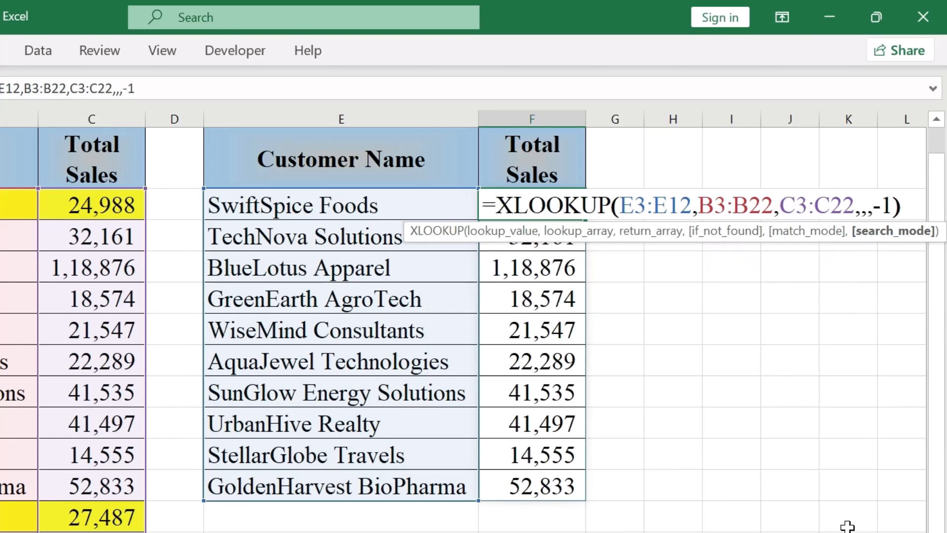
{"action": "key", "text": "Return"}
{"action": "left_click", "coordinate": [461, 254]}
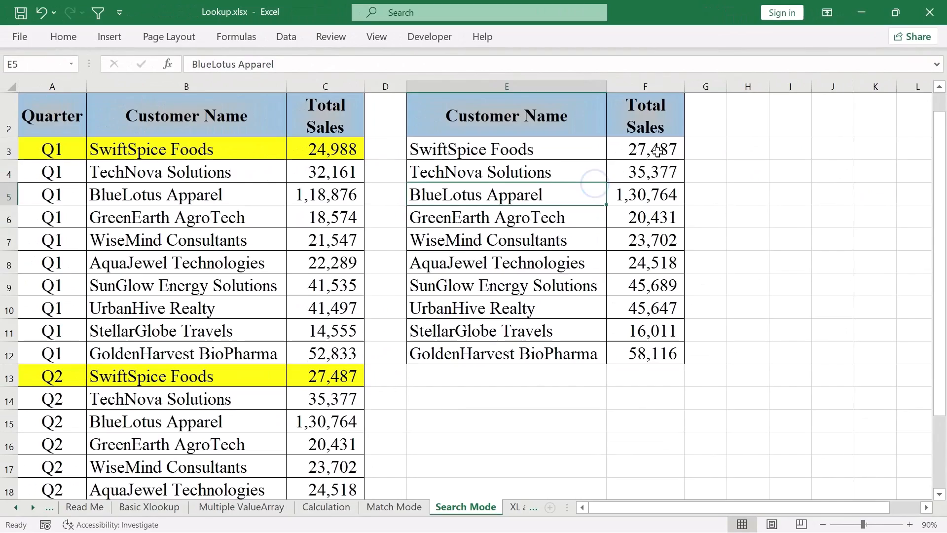
{"action": "left_click", "coordinate": [657, 152]}
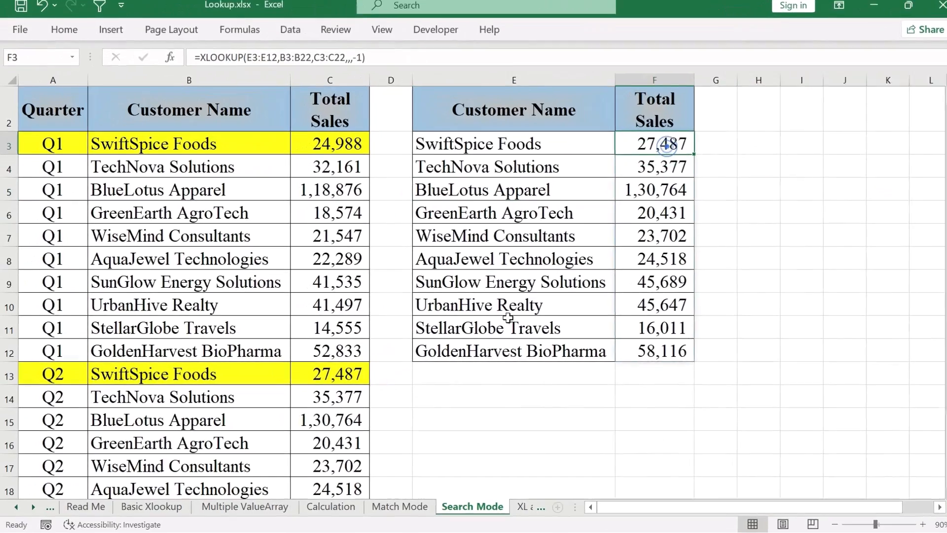
Check the Q2 records at the end of the sales table and review the search mode options in F3's XLOOKUP
{"action": "left_click", "coordinate": [330, 466]}
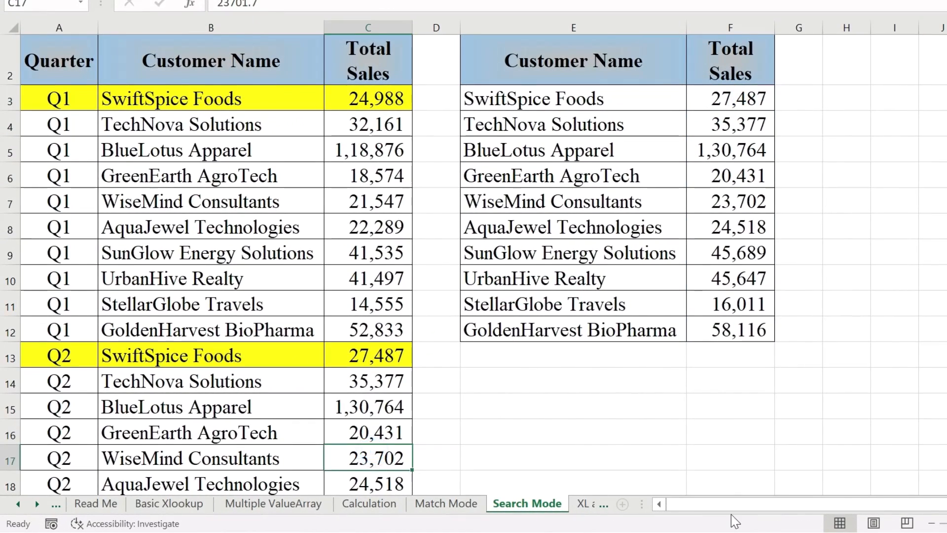
{"action": "key", "text": "ctrl+Down"}
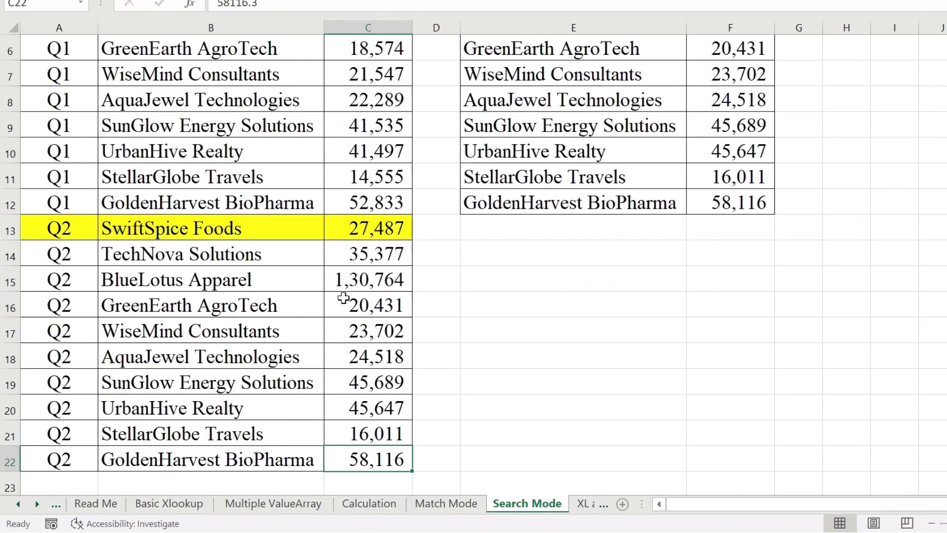
{"action": "left_click", "coordinate": [301, 469]}
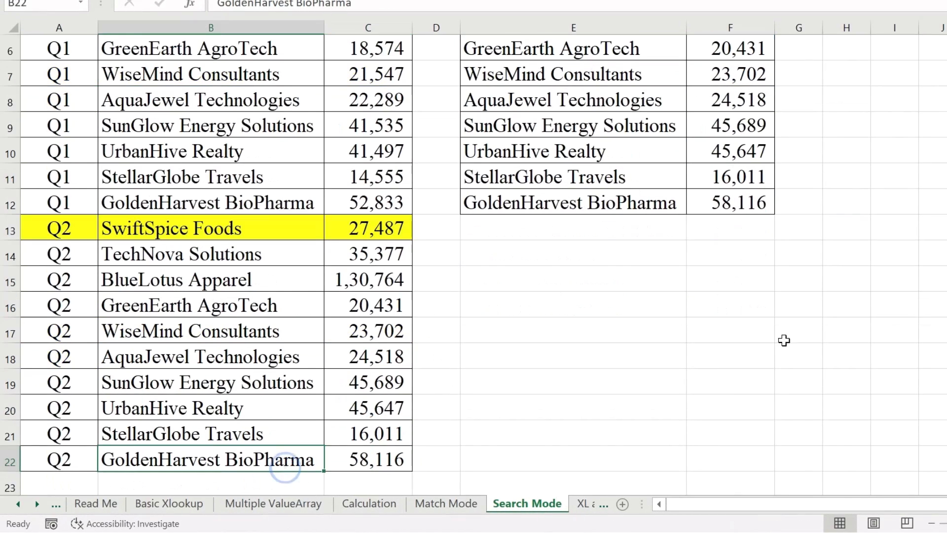
{"action": "left_click", "coordinate": [714, 201]}
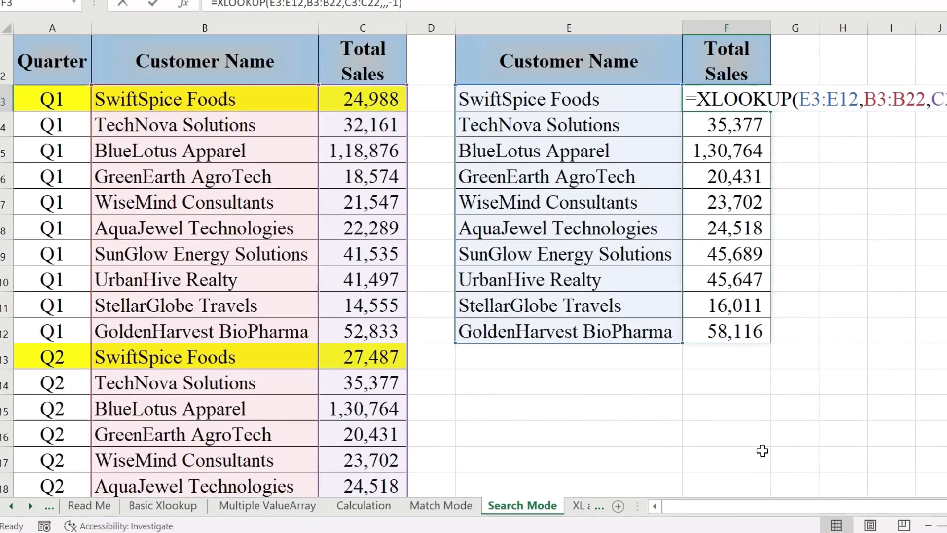
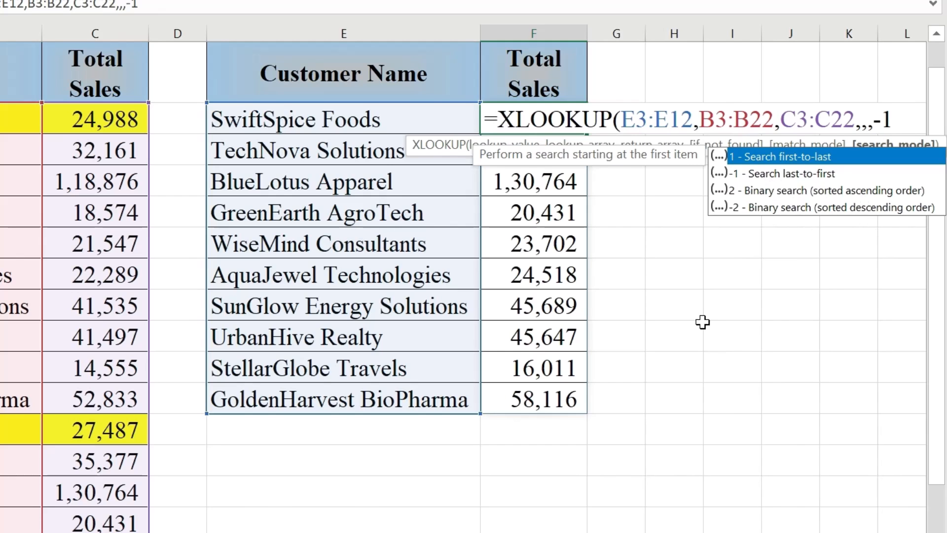
{"action": "type", "text": ")"}
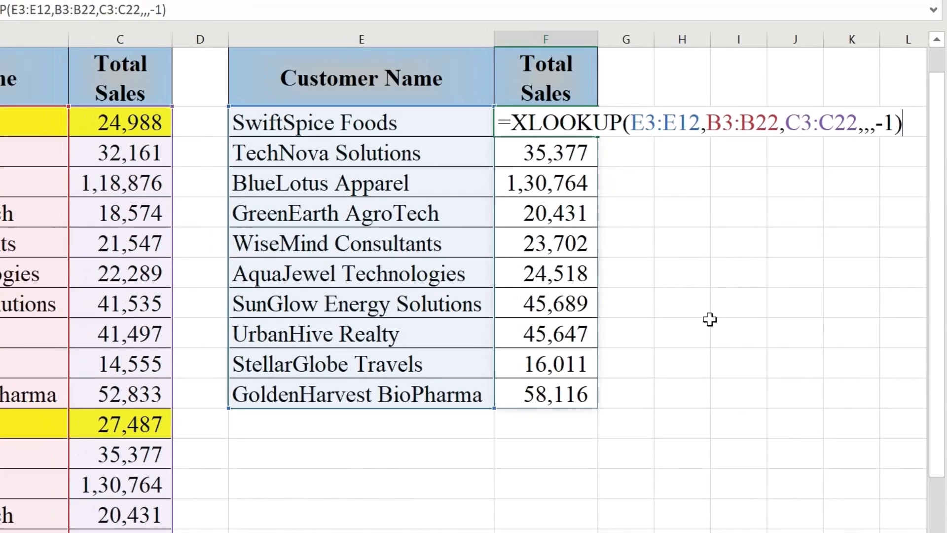
{"action": "key", "text": "Return"}
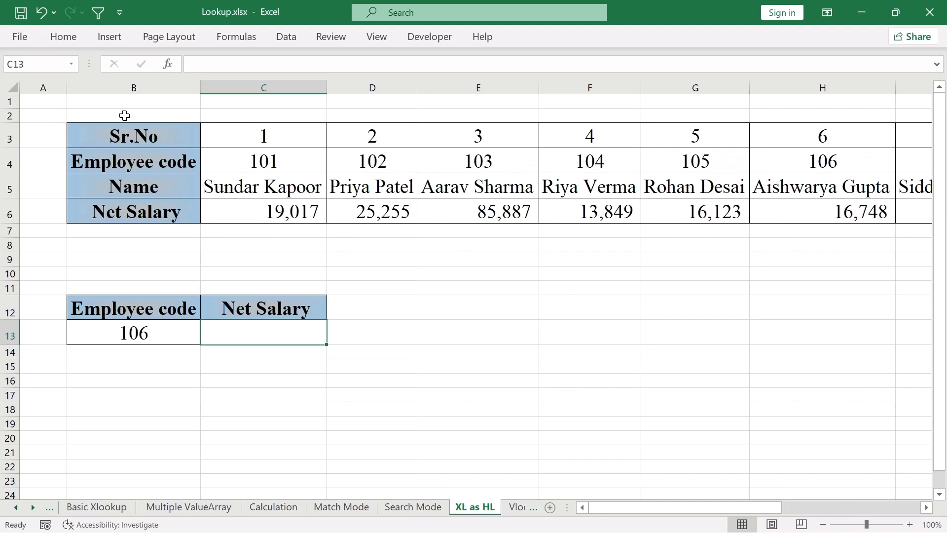
Compare the horizontal employee table on the XL as HL sheet with the vertical customer table on the Search Mode sheet
{"action": "left_click", "coordinate": [147, 81]}
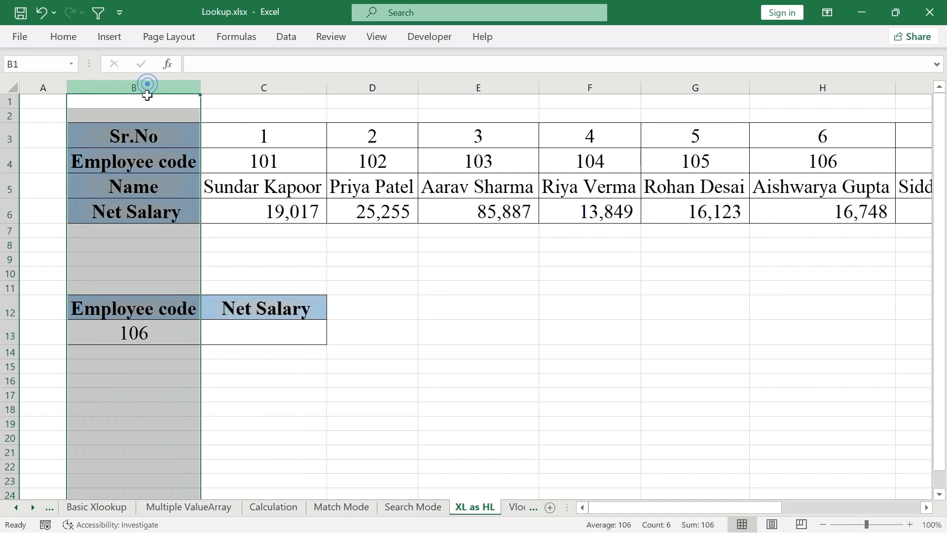
{"action": "left_click", "coordinate": [135, 136]}
{"action": "left_click", "coordinate": [137, 160]}
{"action": "left_click", "coordinate": [137, 186]}
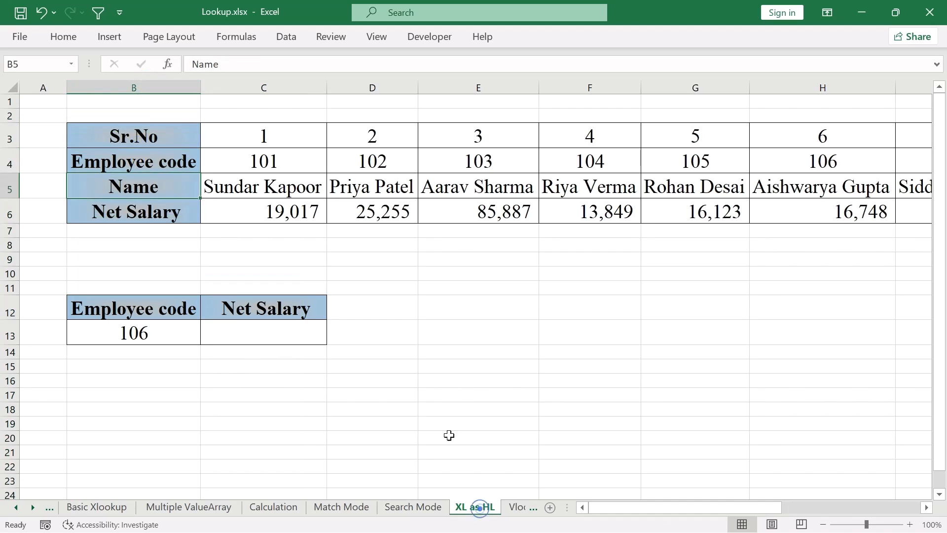
{"action": "left_click", "coordinate": [410, 508]}
{"action": "left_click_drag", "start_coordinate": [70, 154], "coordinate": [74, 330]}
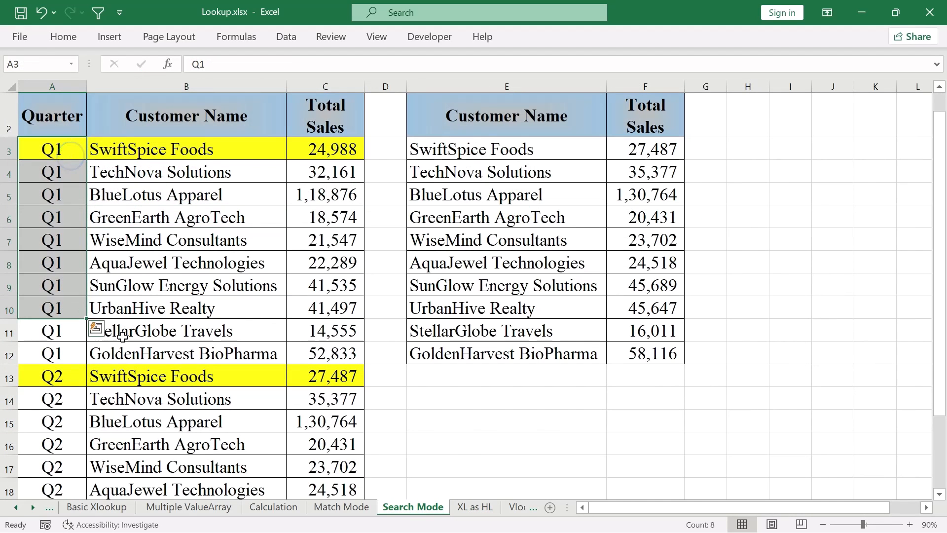
{"action": "left_click", "coordinate": [474, 507]}
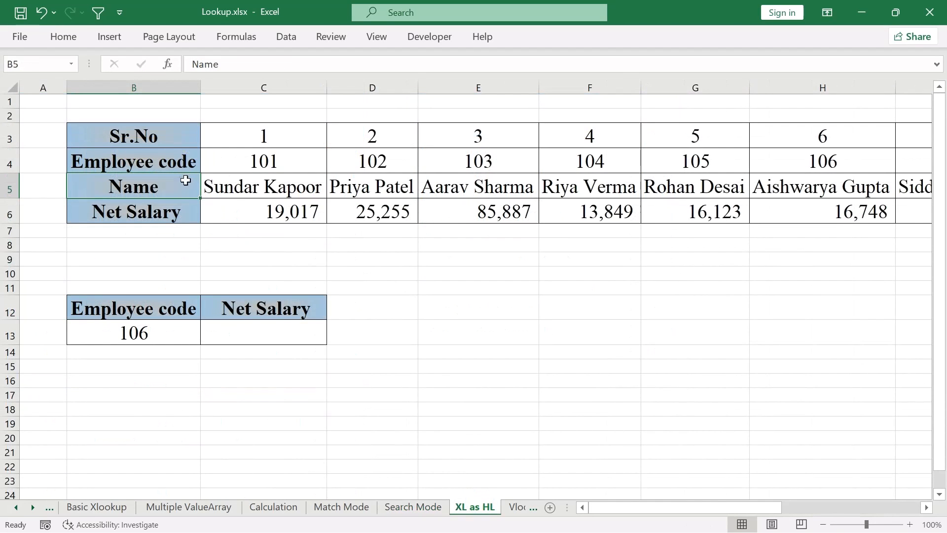
{"action": "left_click_drag", "start_coordinate": [186, 179], "coordinate": [672, 205]}
{"action": "left_click", "coordinate": [257, 244]}
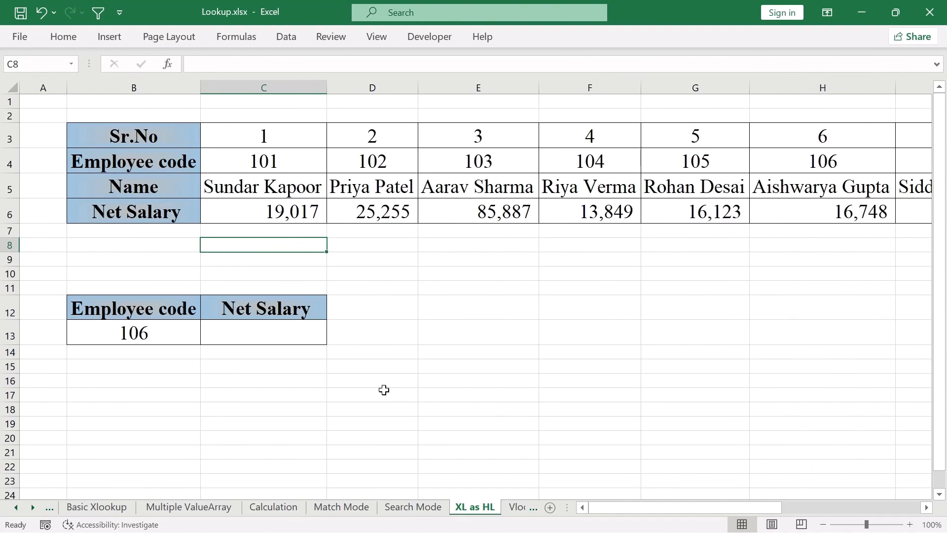
Start an XLOOKUP in C13 of the XL as HL sheet with the employee code in B13 as the lookup value
{"action": "key", "text": "Down"}
{"action": "key", "text": "Down"}
{"action": "key", "text": "Down"}
{"action": "key", "text": "Down"}
{"action": "key", "text": "Down"}
{"action": "type", "text": "="}
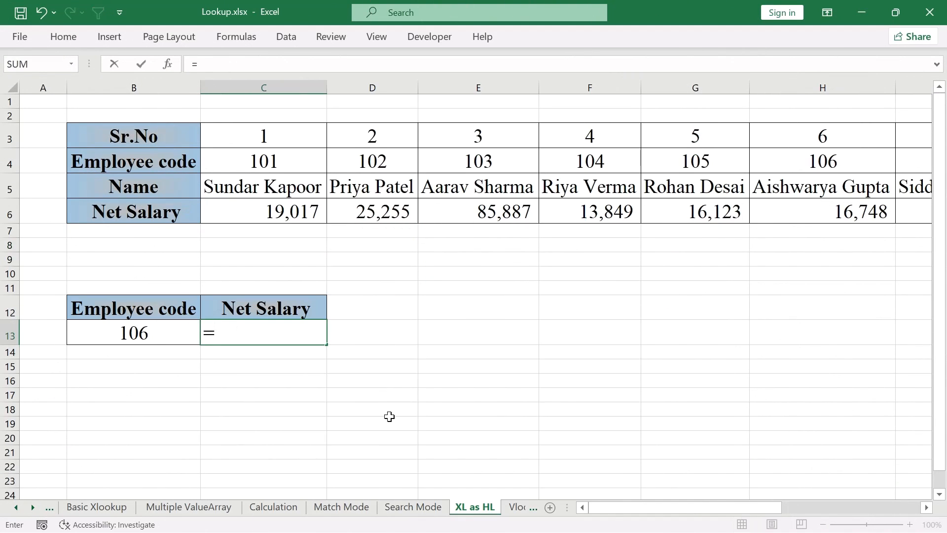
{"action": "type", "text": "XL"}
{"action": "key", "text": "Tab"}
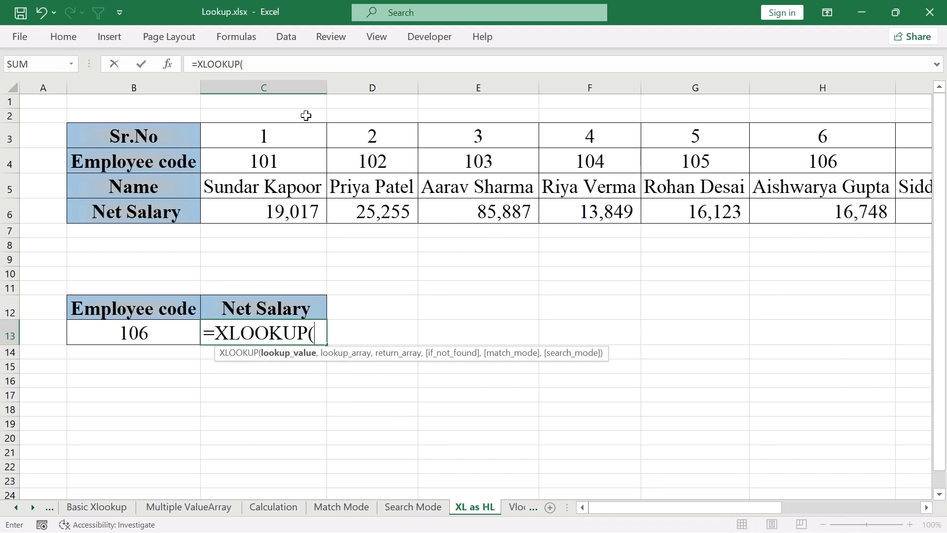
{"action": "left_click", "coordinate": [171, 328]}
{"action": "type", "text": ","}
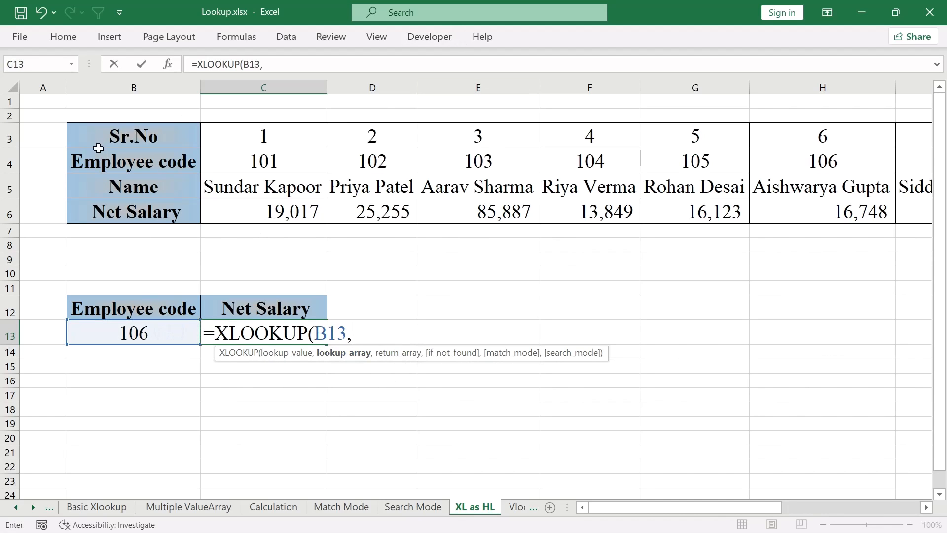
Set the Employee code row B4:L4 as the lookup array of the XLOOKUP in C13
{"action": "left_click", "coordinate": [161, 159]}
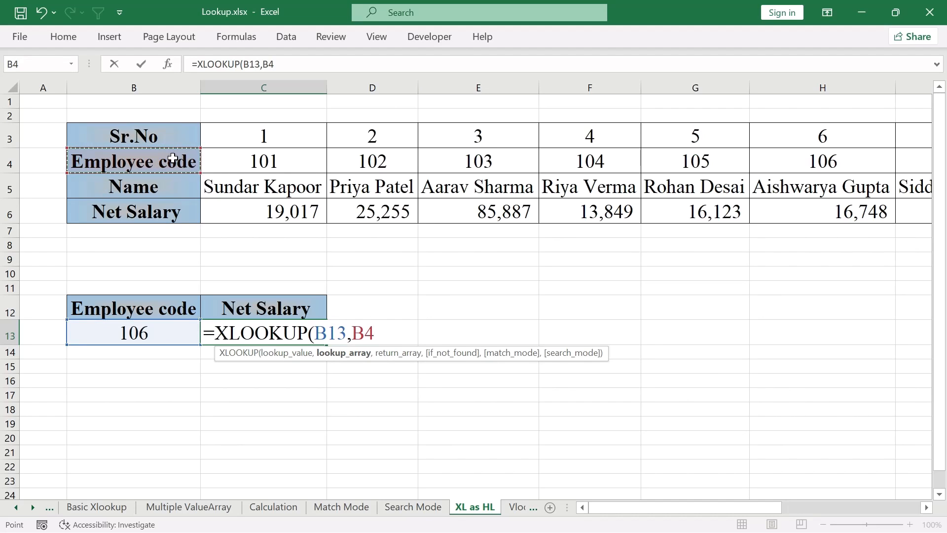
{"action": "left_click", "coordinate": [263, 159]}
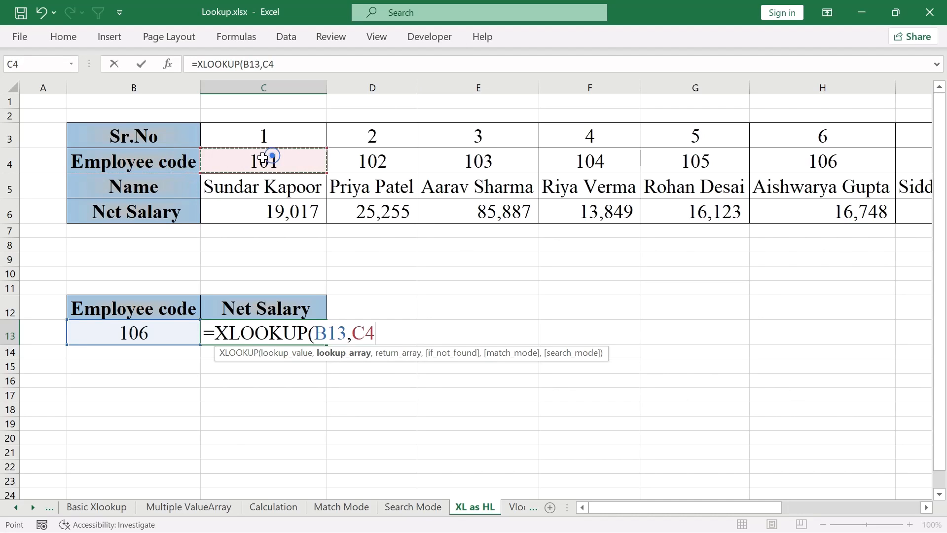
{"action": "left_click", "coordinate": [143, 160]}
{"action": "key", "text": "ctrl+shift+Right"}
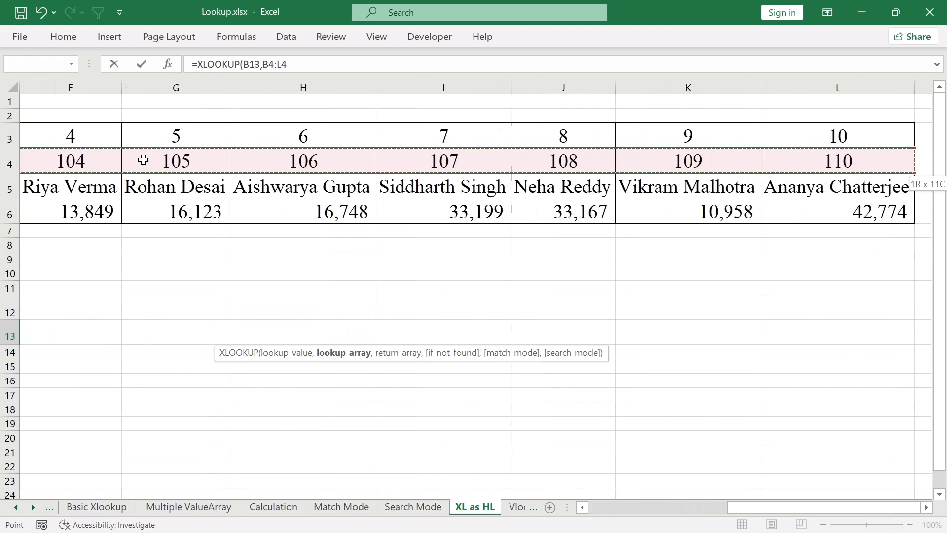
{"action": "type", "text": ","}
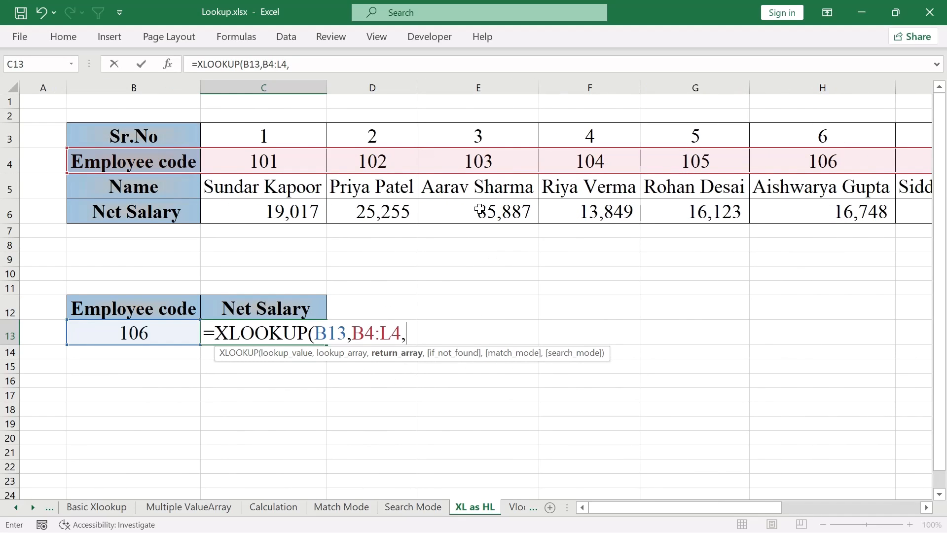
Complete the XLOOKUP in C13 with the Net Salary row B6:L6 as the return array
{"action": "left_click", "coordinate": [161, 222]}
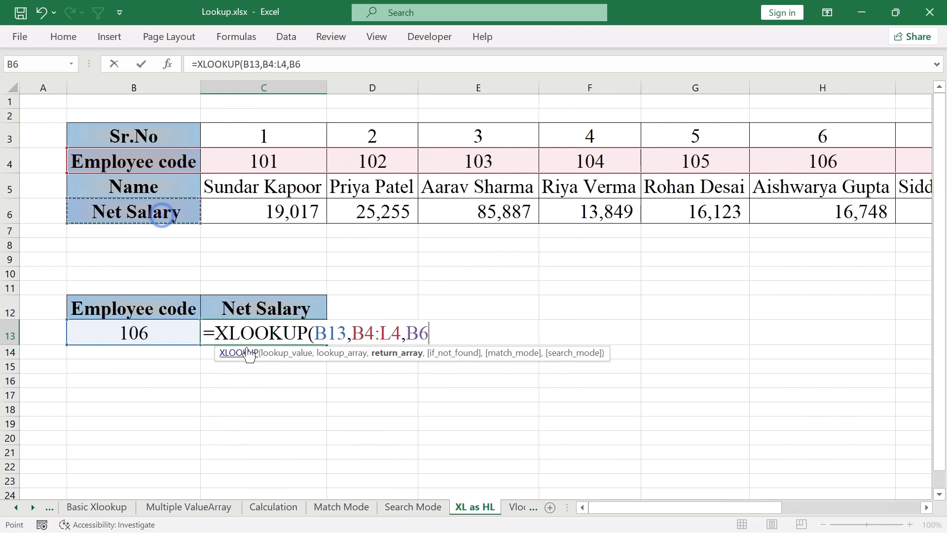
{"action": "key", "text": "ctrl+shift+Right"}
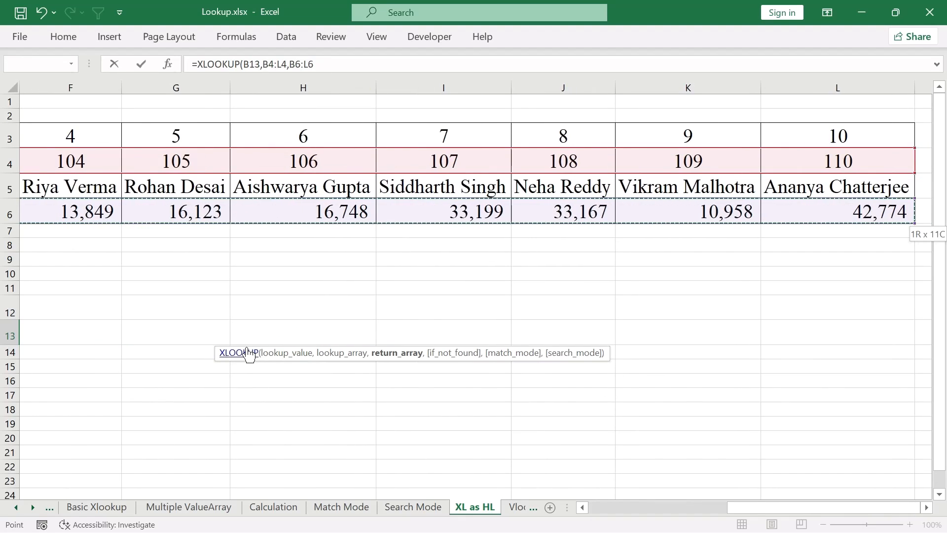
{"action": "type", "text": ")"}
{"action": "key", "text": "Return"}
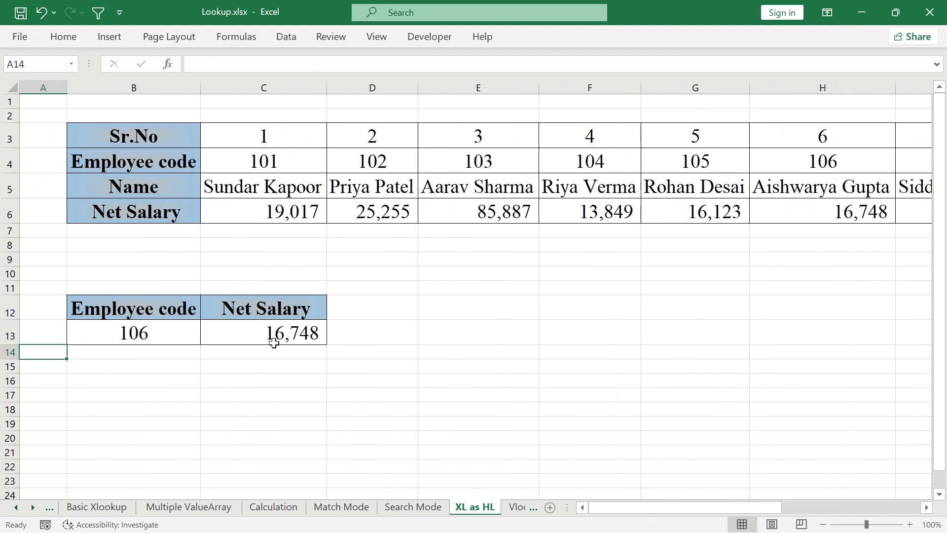
{"action": "left_click", "coordinate": [274, 341]}
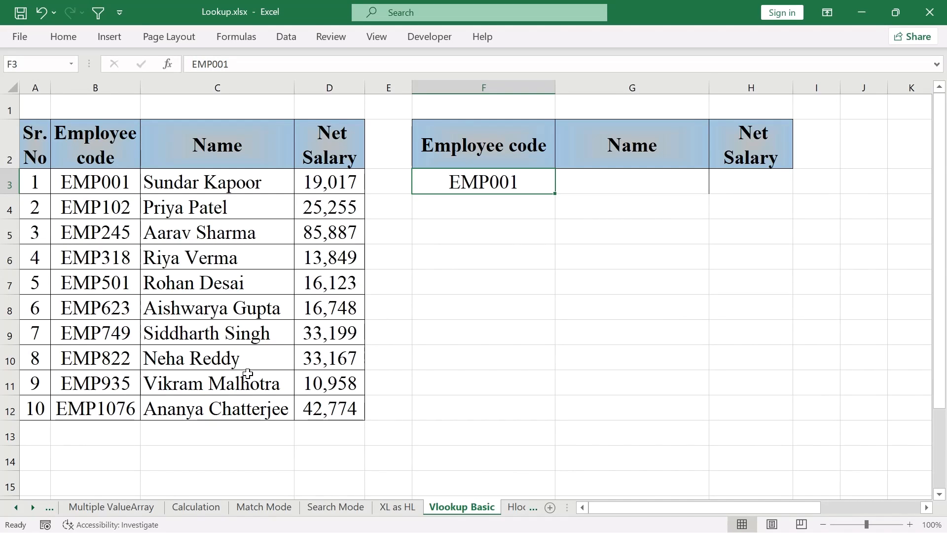
Start a VLOOKUP in G3 of the Vlookup Basic sheet with the employee code in F3 as the lookup value
{"action": "left_click", "coordinate": [247, 373]}
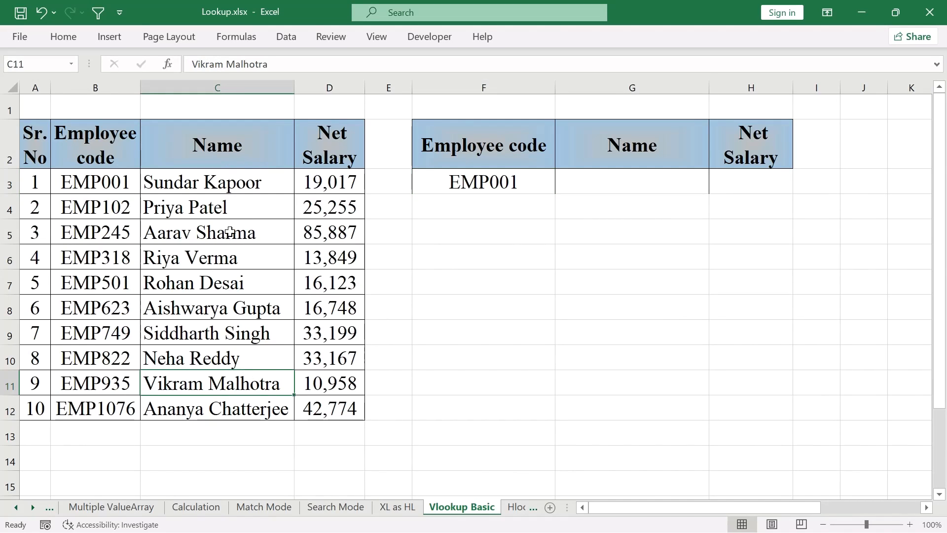
{"action": "left_click_drag", "start_coordinate": [127, 136], "coordinate": [91, 418]}
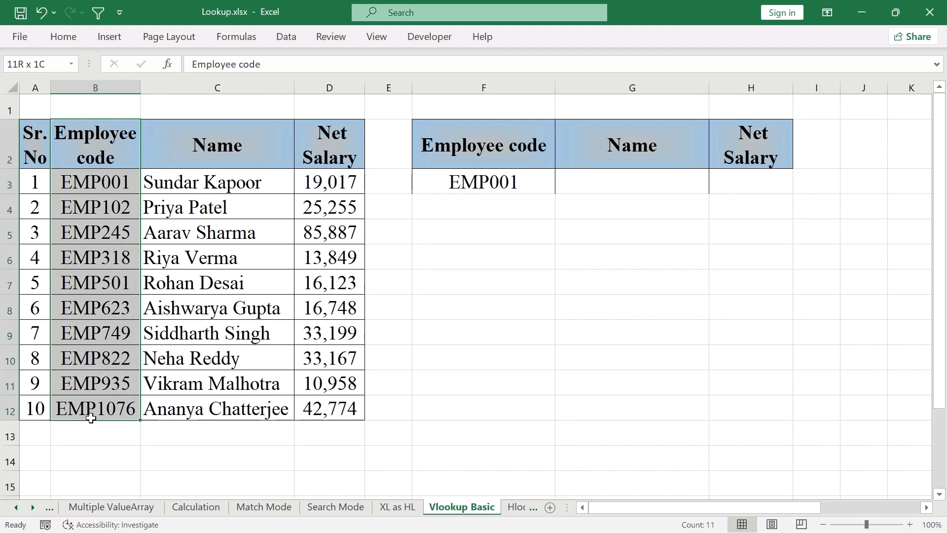
{"action": "left_click", "coordinate": [202, 332]}
{"action": "left_click", "coordinate": [503, 182]}
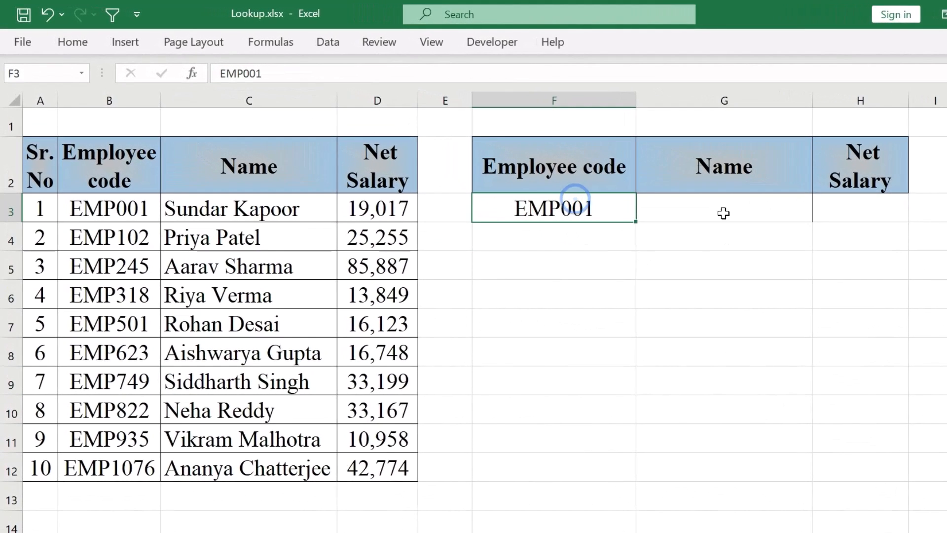
{"action": "left_click", "coordinate": [683, 213]}
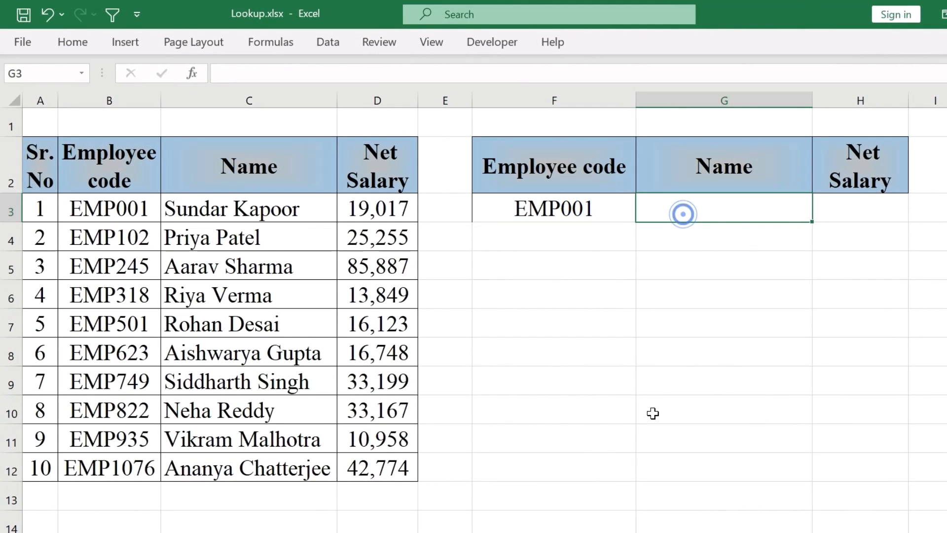
{"action": "type", "text": "=VL"}
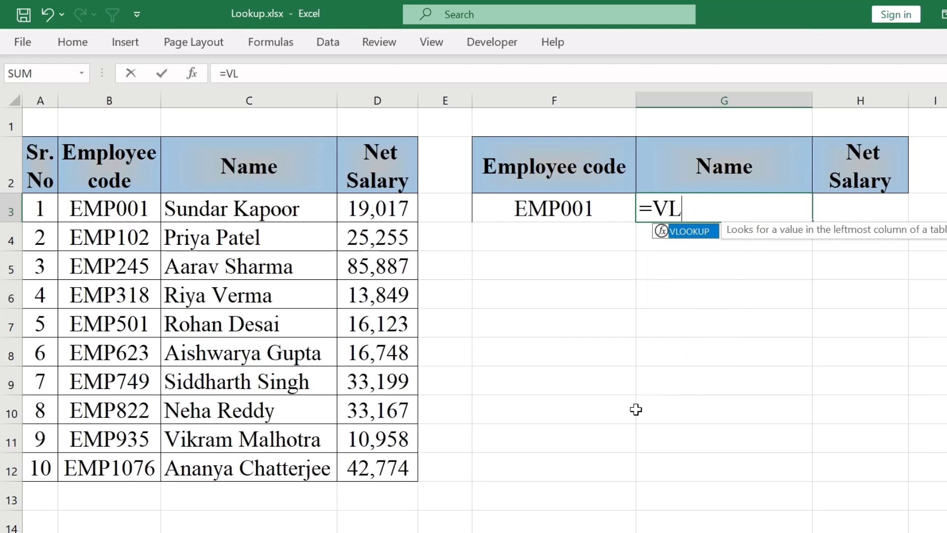
{"action": "key", "text": "Tab"}
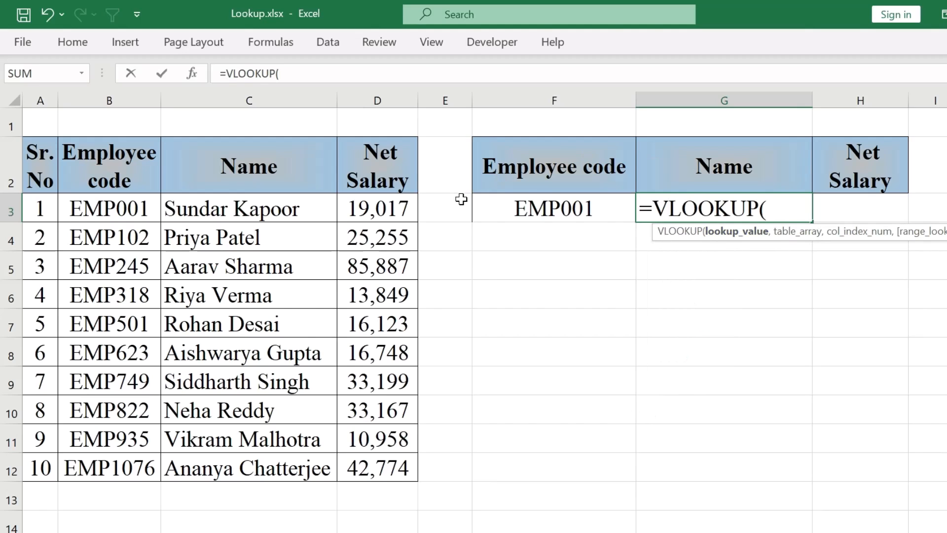
{"action": "left_click", "coordinate": [523, 202]}
{"action": "type", "text": ","}
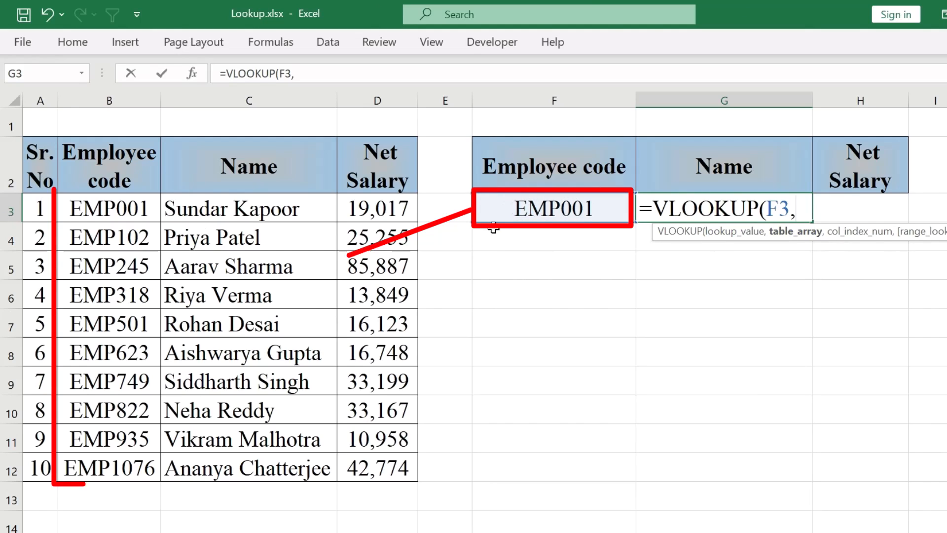
Set B3:D12 as the table array of the VLOOKUP in G3
{"action": "left_click", "coordinate": [118, 198]}
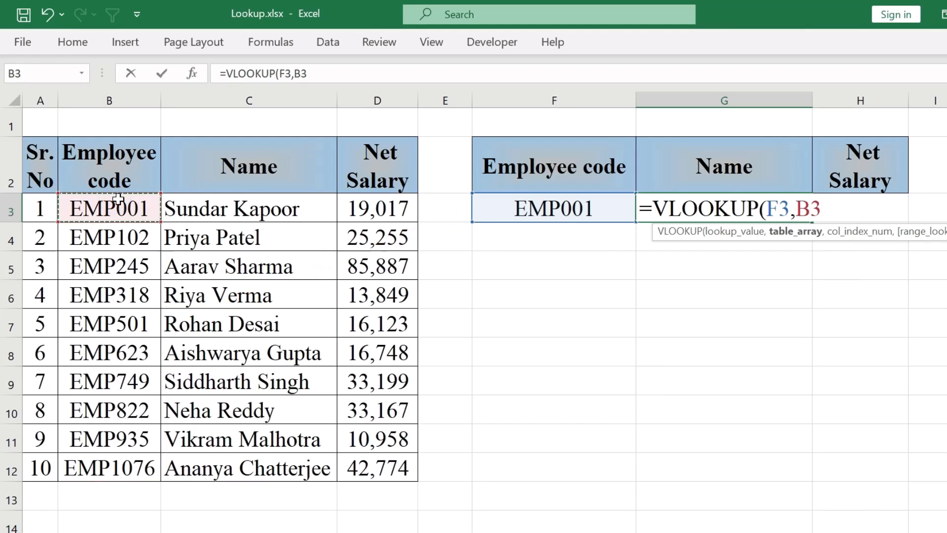
{"action": "left_click_drag", "start_coordinate": [119, 198], "coordinate": [390, 468]}
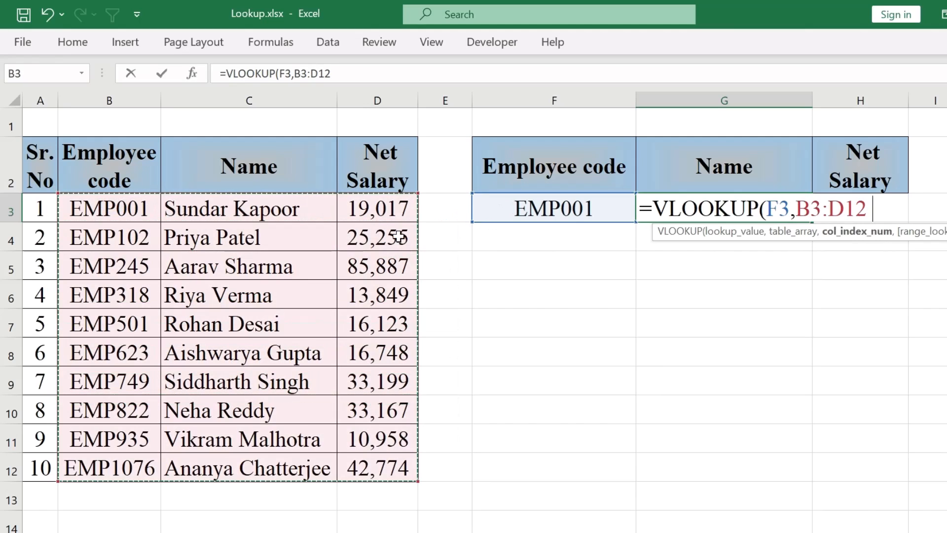
{"action": "type", "text": ","}
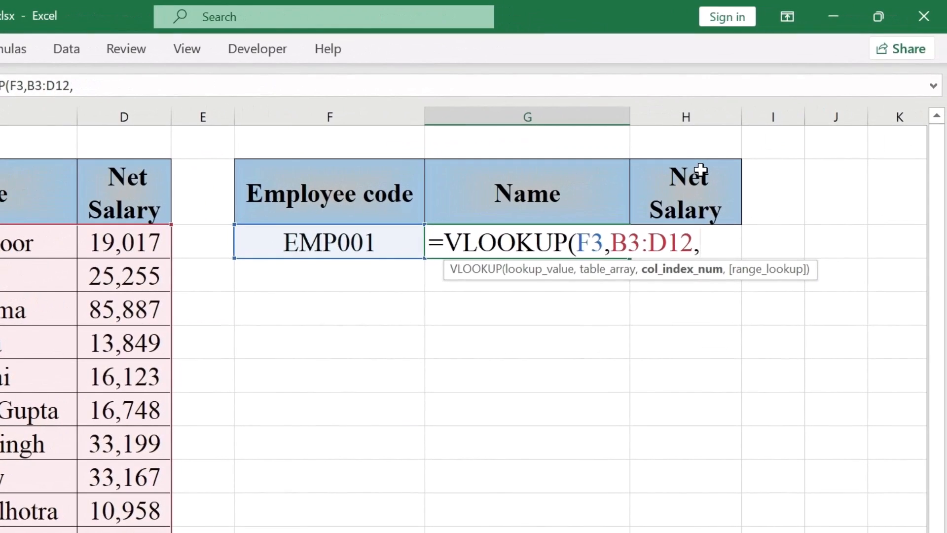
Complete the VLOOKUP in G3 with column index 2 and 0 for an exact match
{"action": "type", "text": "2,"}
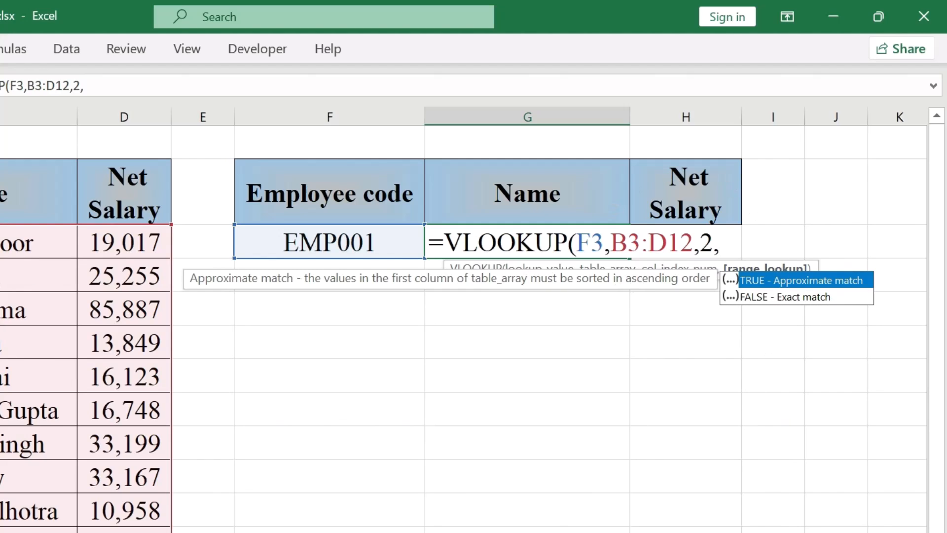
{"action": "key", "text": "Down"}
{"action": "key", "text": "Tab"}
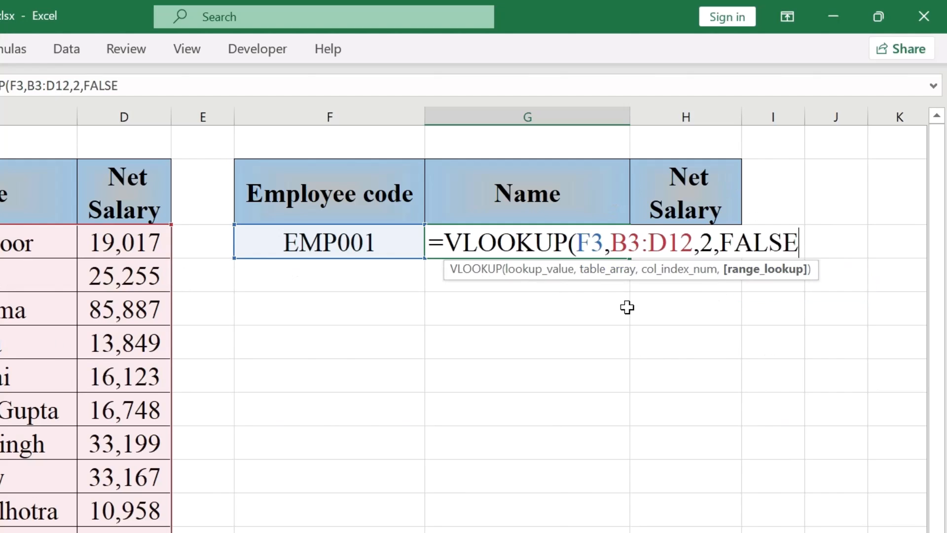
{"action": "key", "text": "BackSpace"}
{"action": "key", "text": "BackSpace"}
{"action": "key", "text": "BackSpace"}
{"action": "key", "text": "BackSpace"}
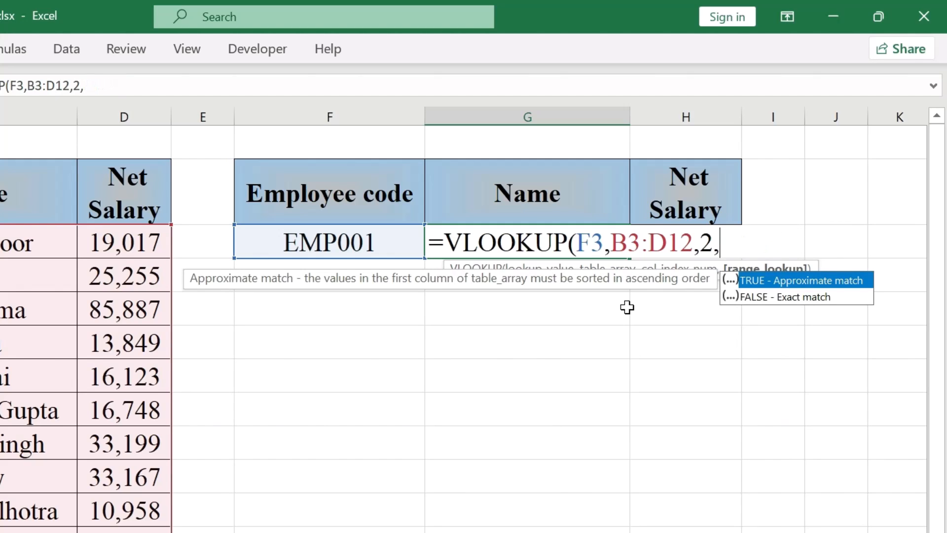
{"action": "type", "text": ")"}
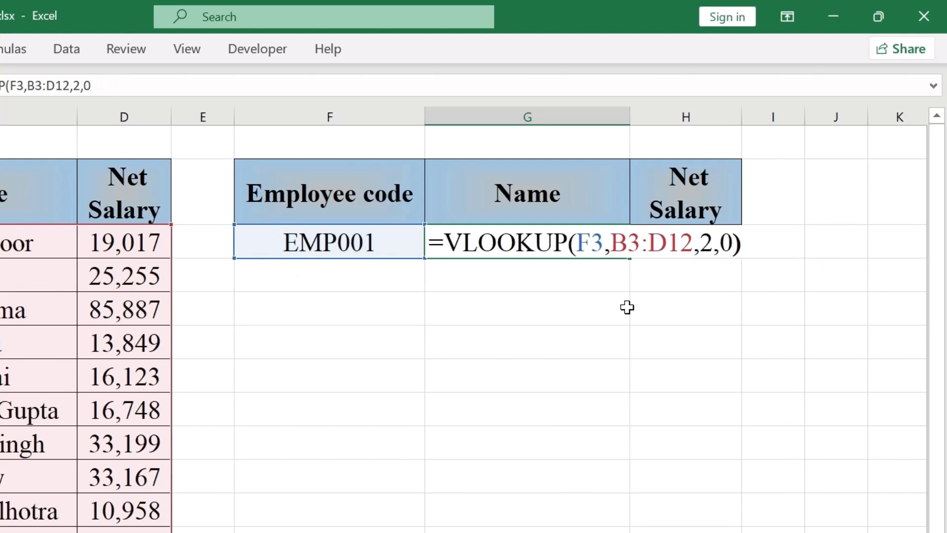
{"action": "key", "text": "Return"}
{"action": "key", "text": "Up"}
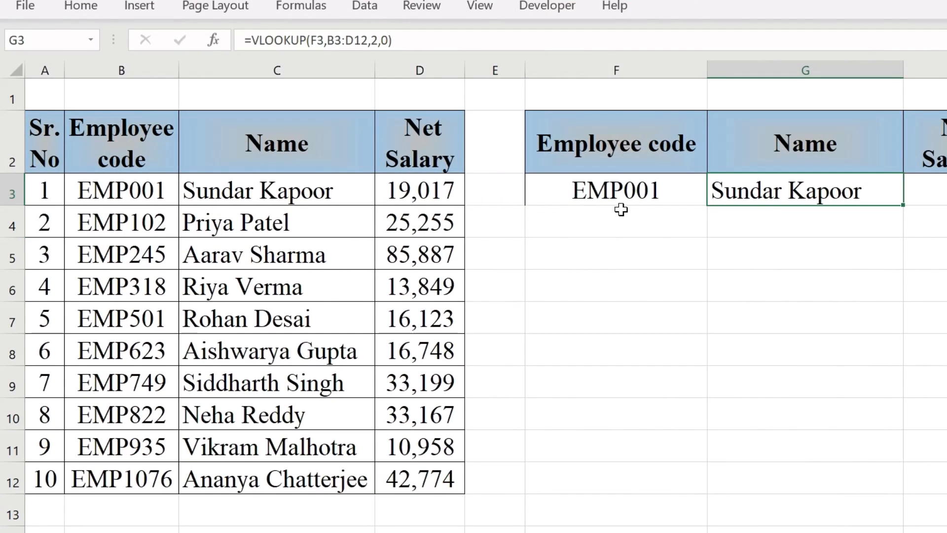
{"action": "left_click", "coordinate": [614, 195]}
{"action": "left_click", "coordinate": [757, 194]}
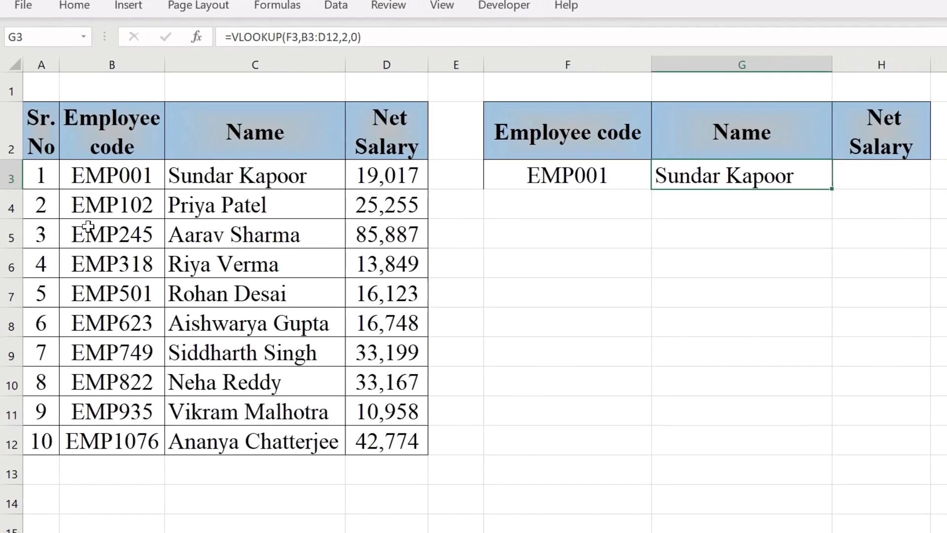
Start a VLOOKUP in H3 with the name in G3 as the lookup value and a table array starting at the Name column
{"action": "left_click", "coordinate": [905, 165]}
{"action": "type", "text": "="}
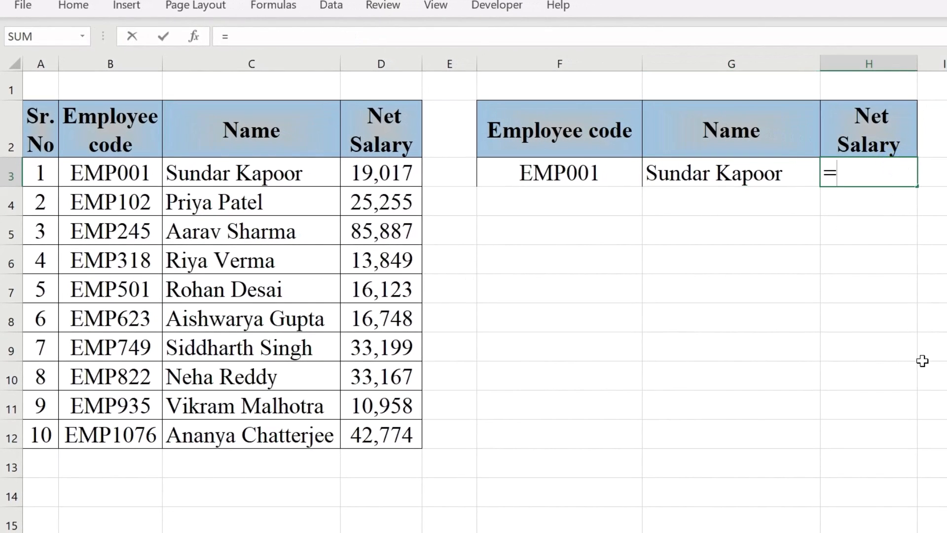
{"action": "type", "text": "VLOOKUP("}
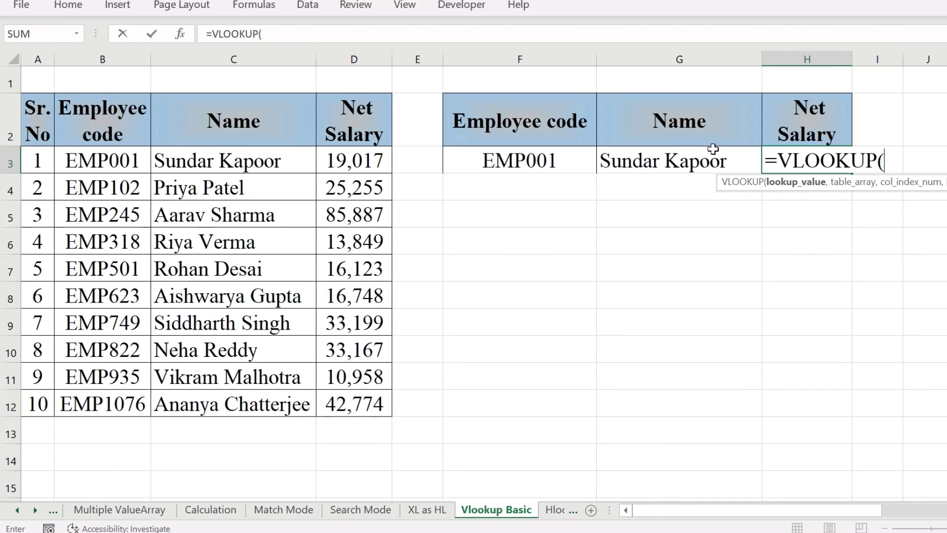
{"action": "left_click", "coordinate": [666, 162]}
{"action": "type", "text": ","}
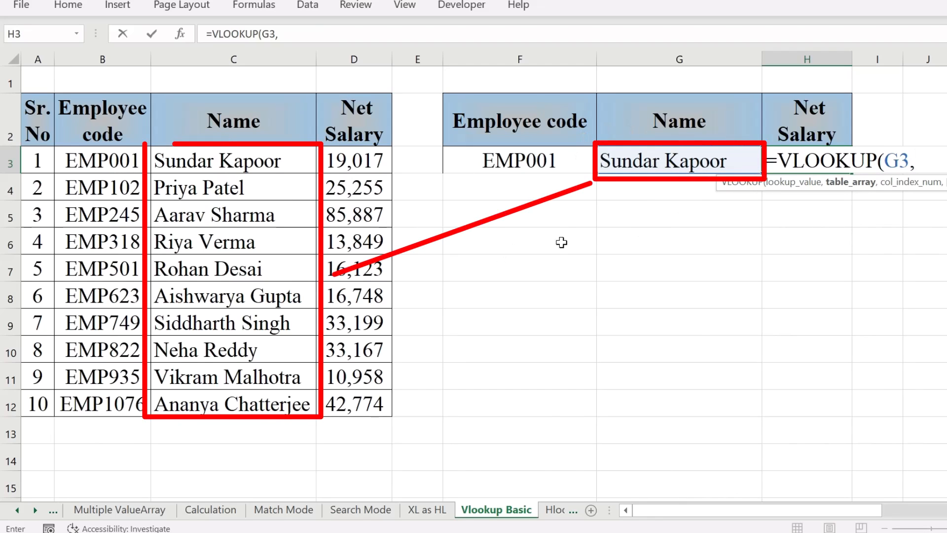
{"action": "left_click", "coordinate": [225, 160]}
{"action": "left_click_drag", "start_coordinate": [225, 161], "coordinate": [458, 258]}
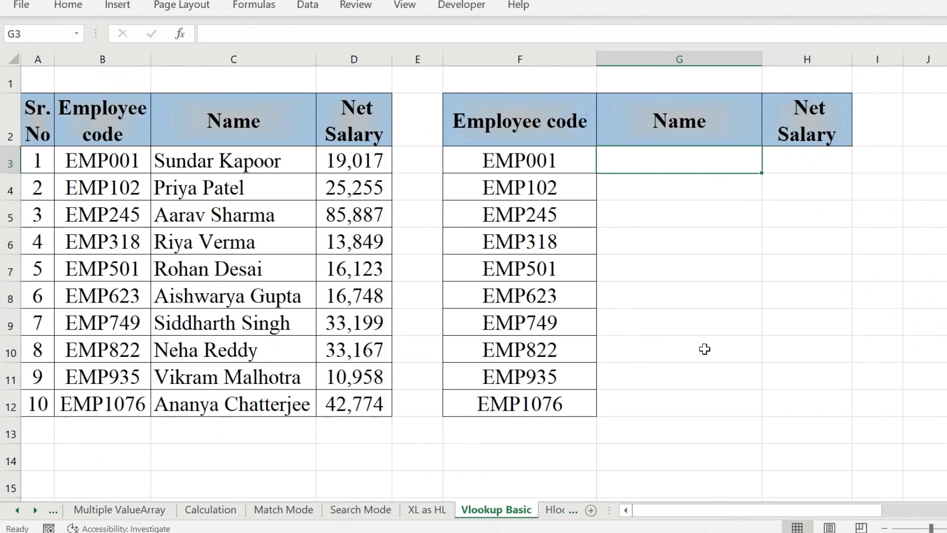
Start a VLOOKUP in the empty G3 with F3 as the lookup value and B3:D12 as the table array
{"action": "type", "text": "=VL"}
{"action": "key", "text": "Tab"}
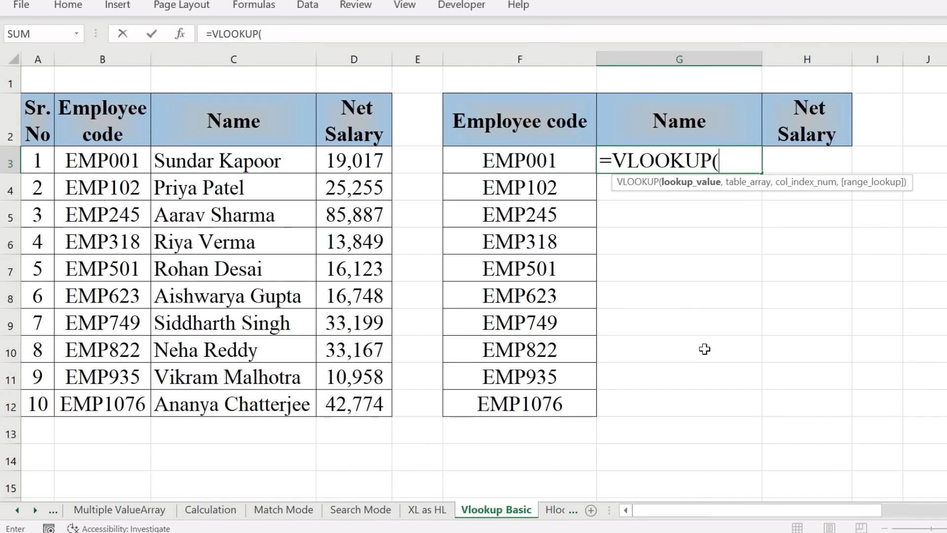
{"action": "left_click", "coordinate": [520, 158]}
{"action": "type", "text": ","}
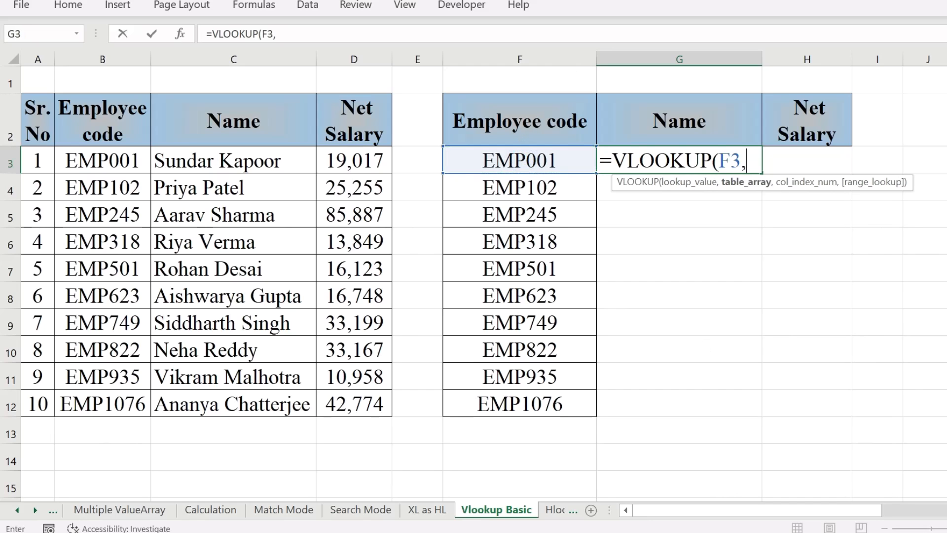
{"action": "left_click_drag", "start_coordinate": [123, 161], "coordinate": [342, 402]}
{"action": "type", "text": ","}
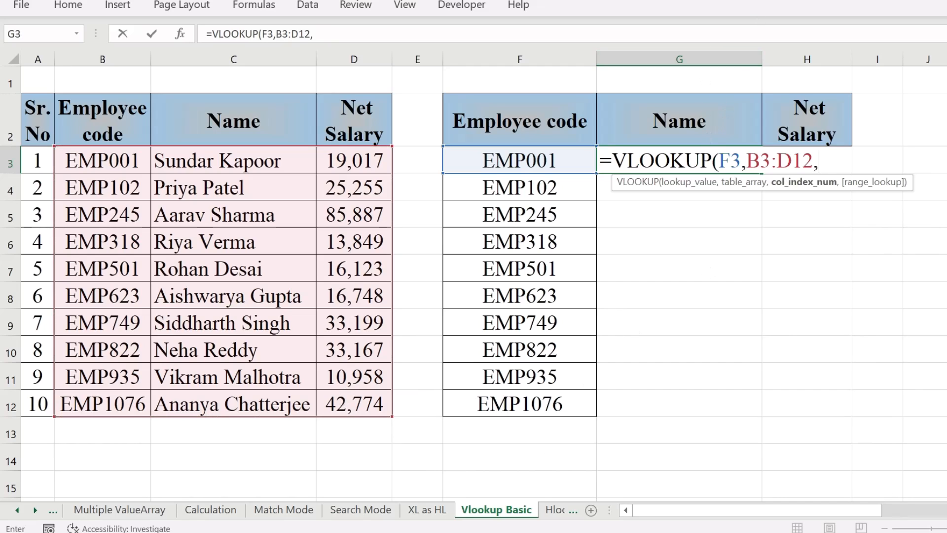
Finish the VLOOKUP in G3 with column index 2 and match type 0, and fill it down to G12
{"action": "type", "text": "2,"}
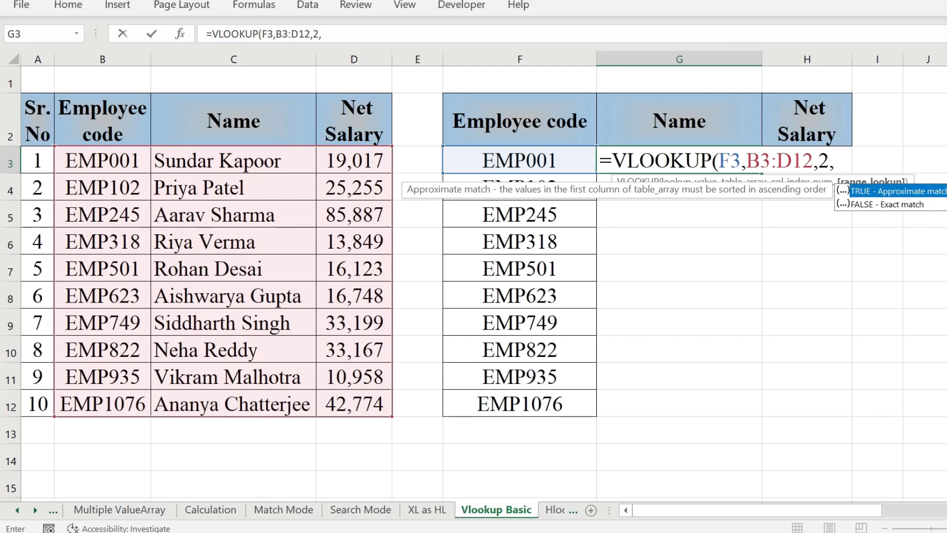
{"action": "type", "text": "0)"}
{"action": "key", "text": "Return"}
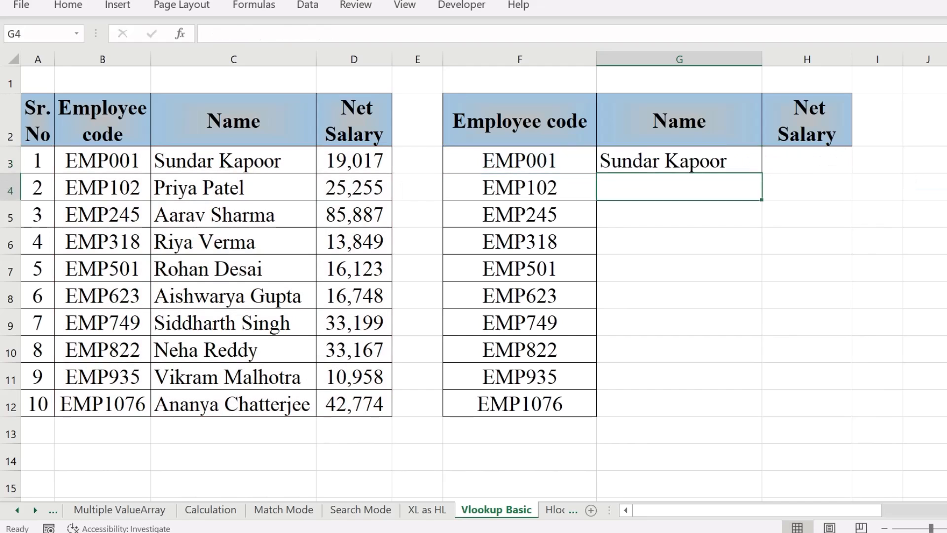
{"action": "left_click", "coordinate": [687, 161]}
{"action": "left_click_drag", "start_coordinate": [761, 173], "coordinate": [744, 411]}
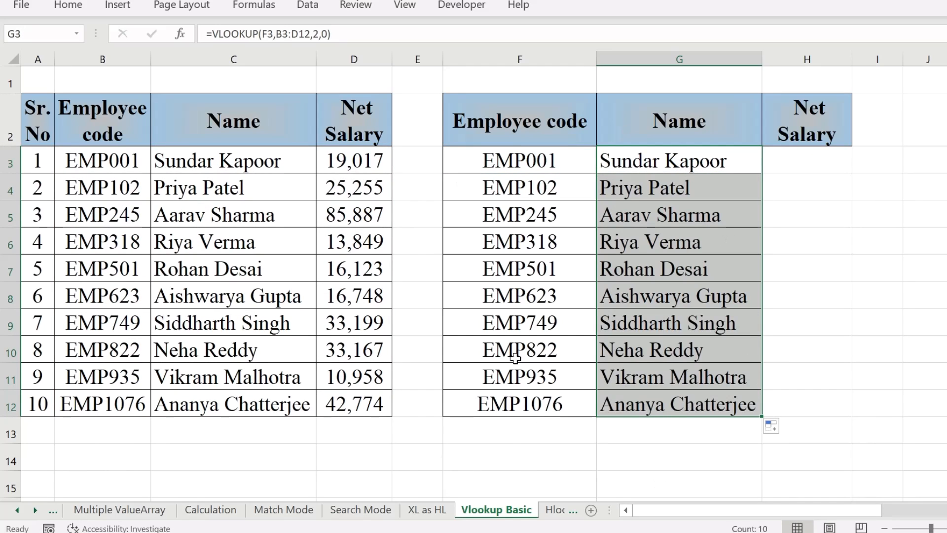
Examine the lookup value and table array references in the copied VLOOKUP in G12
{"action": "left_click", "coordinate": [652, 412]}
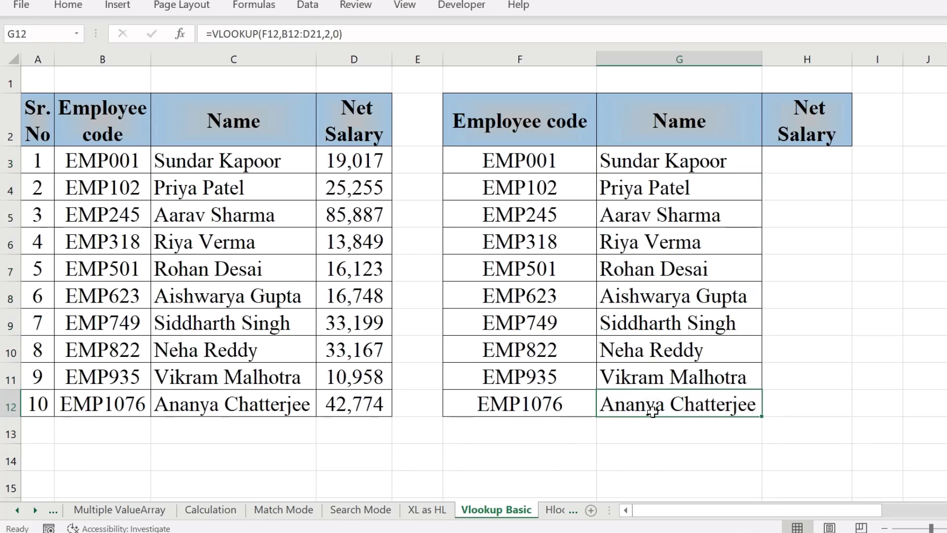
{"action": "key", "text": "F2"}
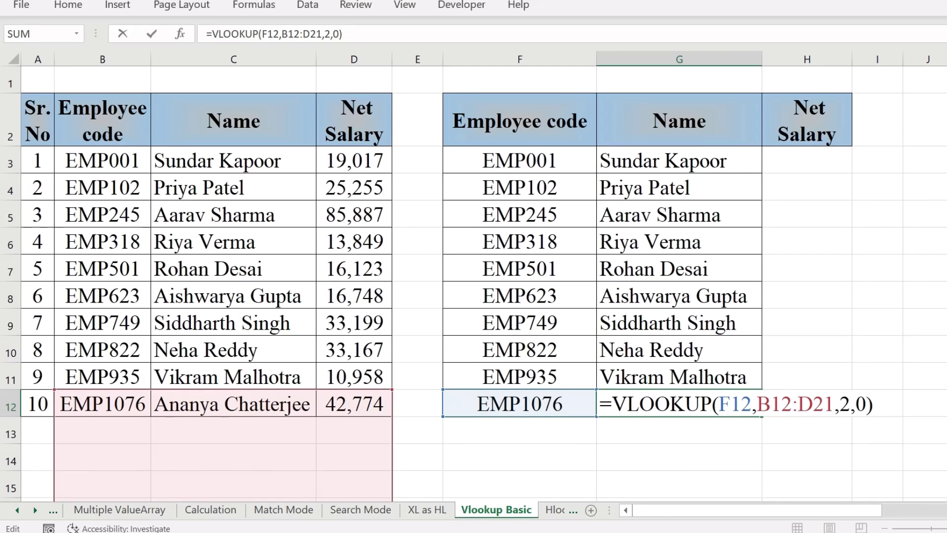
{"action": "double_click", "coordinate": [734, 404]}
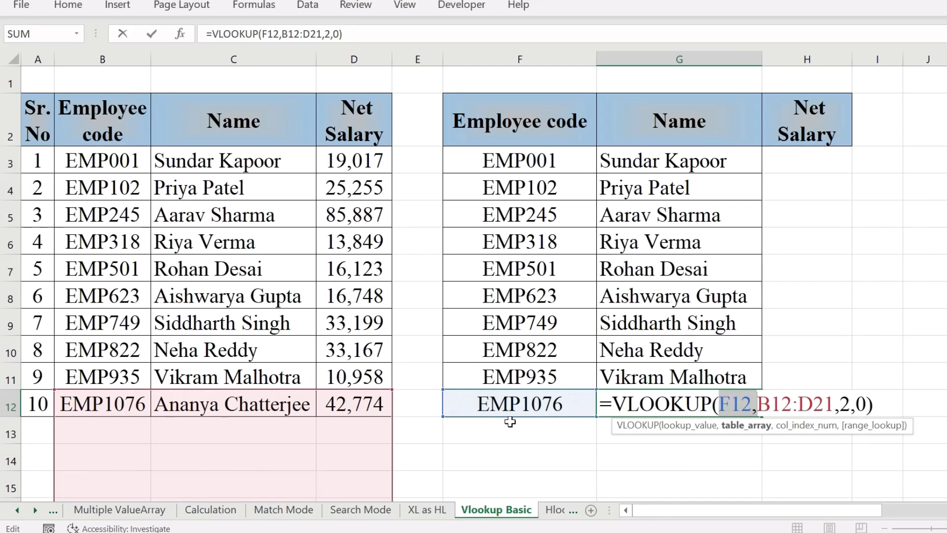
{"action": "left_click", "coordinate": [796, 404]}
{"action": "left_click_drag", "start_coordinate": [761, 404], "coordinate": [824, 403]}
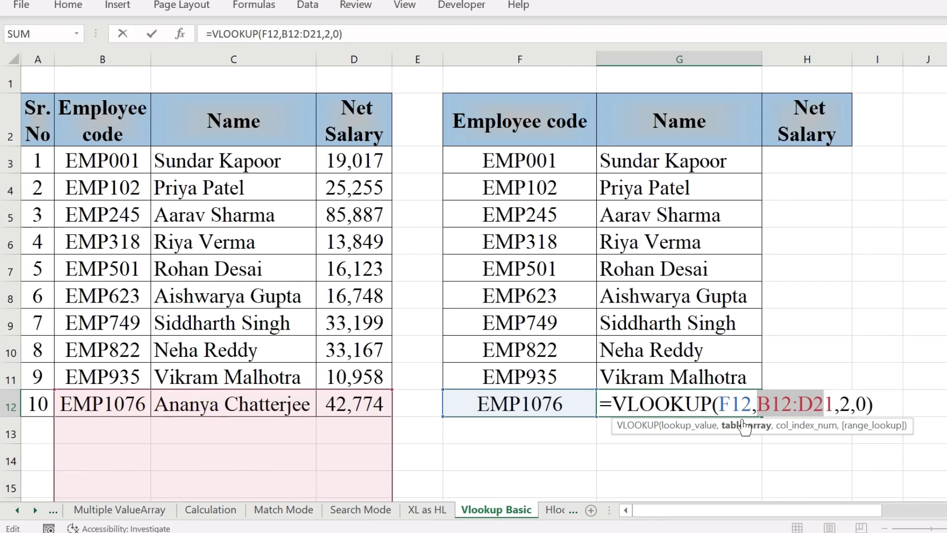
{"action": "key", "text": "Return"}
Copy the employee code in F11 to F15 and the VLOOKUP formula in G12 to G15
{"action": "left_click", "coordinate": [543, 377]}
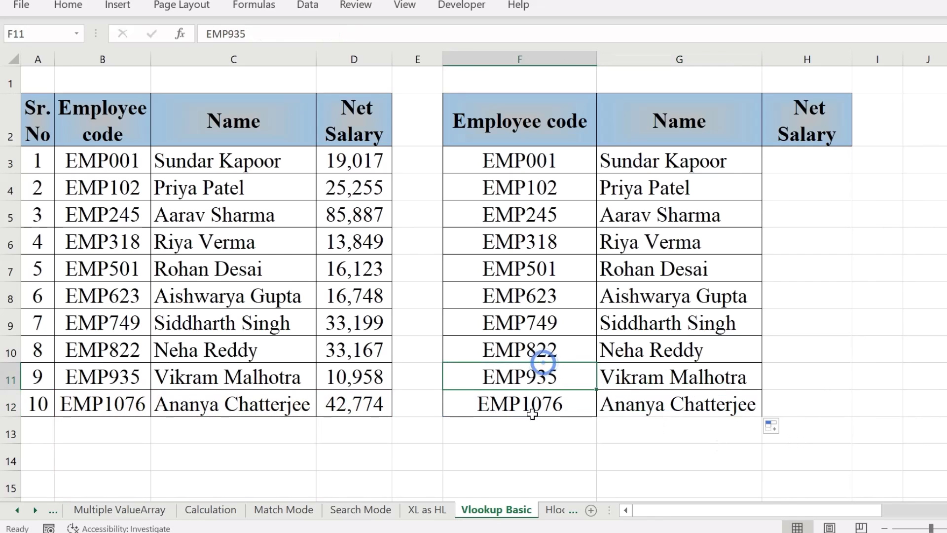
{"action": "key", "text": "ctrl+c"}
{"action": "left_click", "coordinate": [521, 476]}
{"action": "key", "text": "ctrl+v"}
{"action": "left_click", "coordinate": [643, 402]}
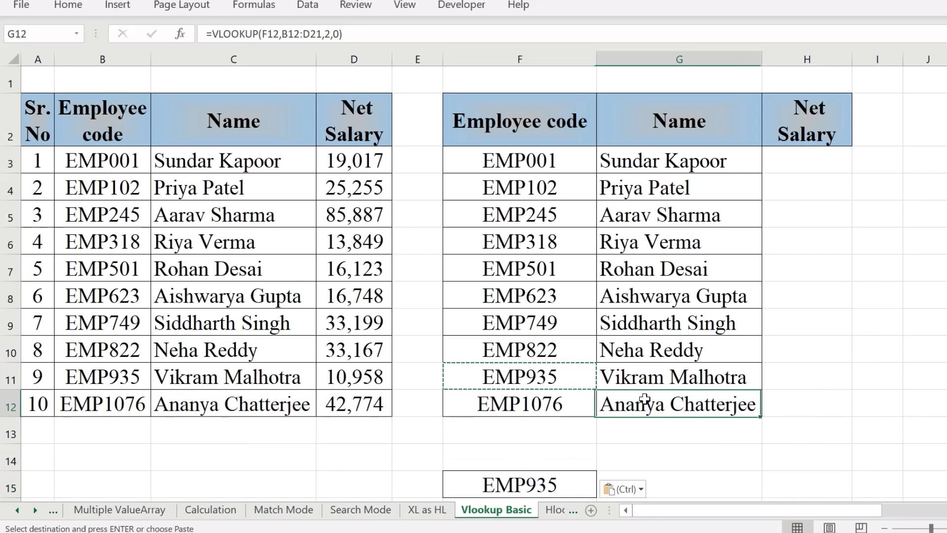
{"action": "key", "text": "ctrl+c"}
{"action": "left_click", "coordinate": [647, 481]}
{"action": "key", "text": "ctrl+v"}
{"action": "scroll", "coordinate": [715, 434], "scroll_direction": "down", "scroll_amount": 2}
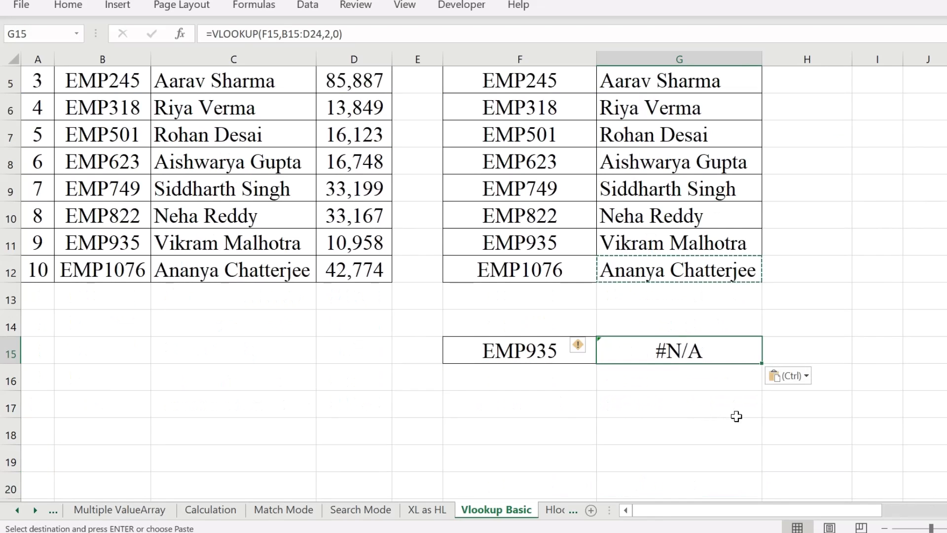
Check the table array reference of the VLOOKUP in G15, and clear the contents of row 15
{"action": "key", "text": "F2"}
{"action": "key", "text": "Escape"}
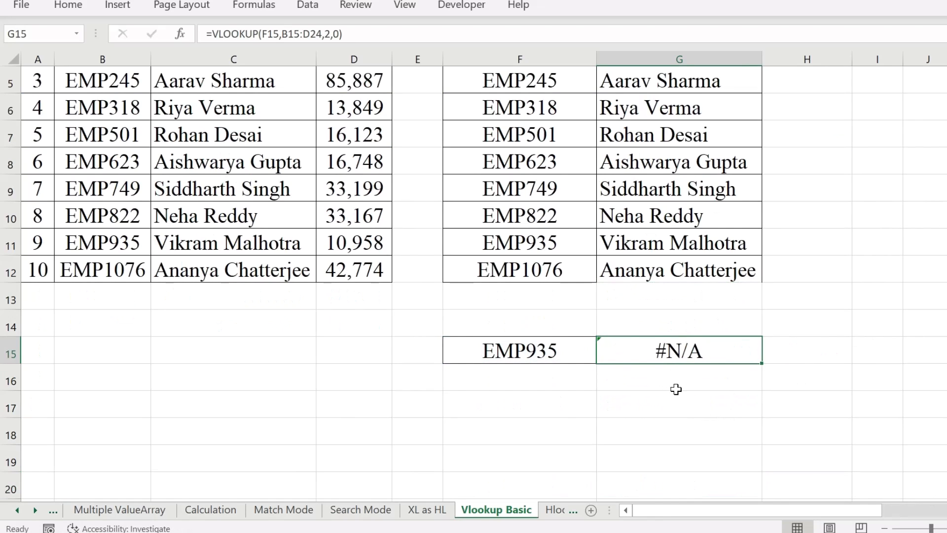
{"action": "key", "text": "F2"}
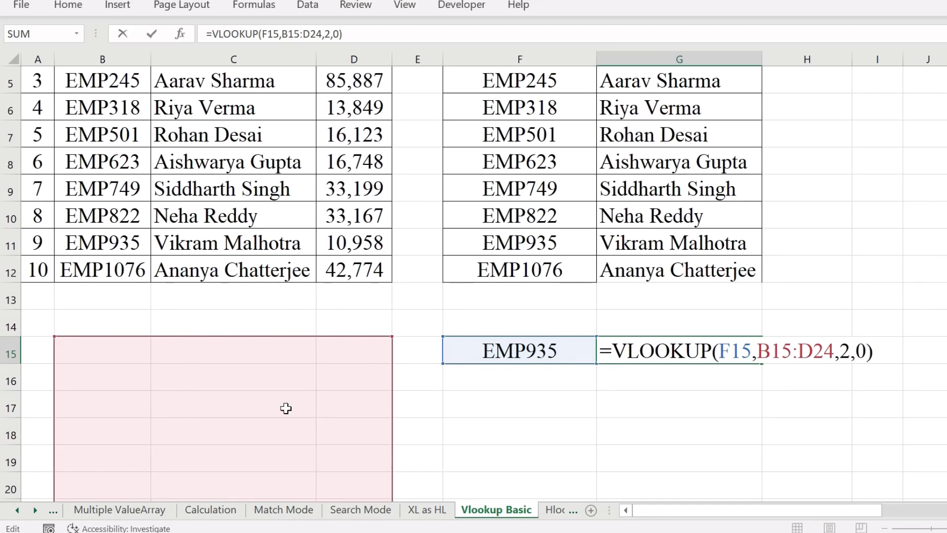
{"action": "left_click", "coordinate": [10, 354]}
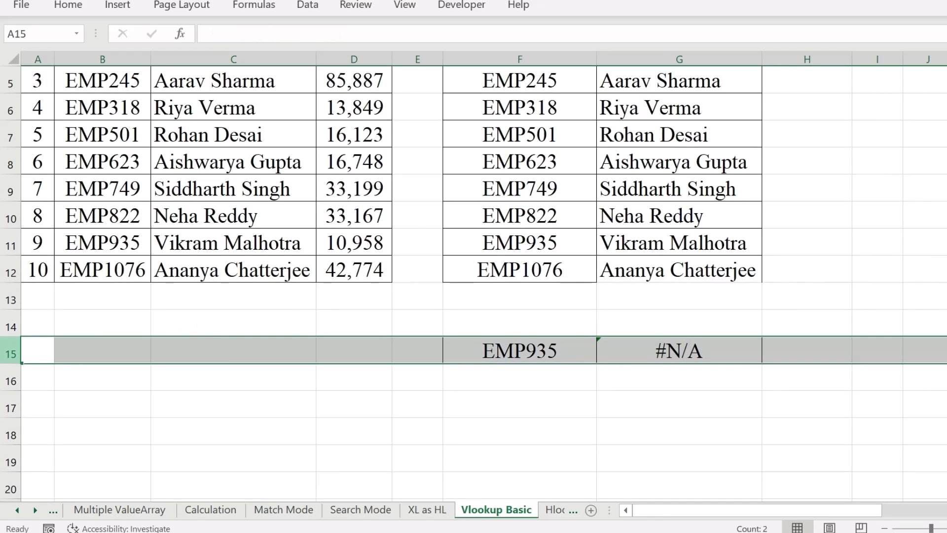
{"action": "key", "text": "Delete"}
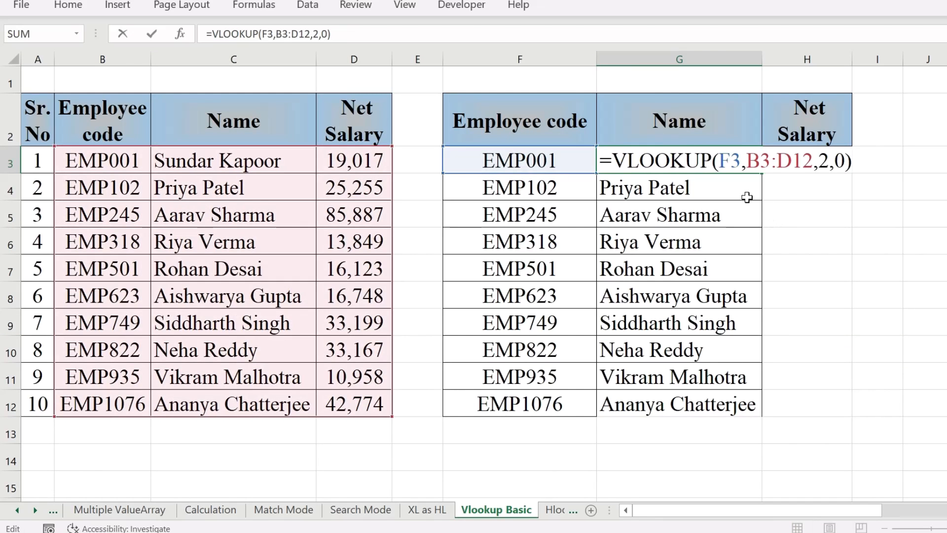
Lock the column of the lookup value in the G3 VLOOKUP by changing the reference to $F3
{"action": "left_click_drag", "start_coordinate": [719, 161], "coordinate": [746, 161]}
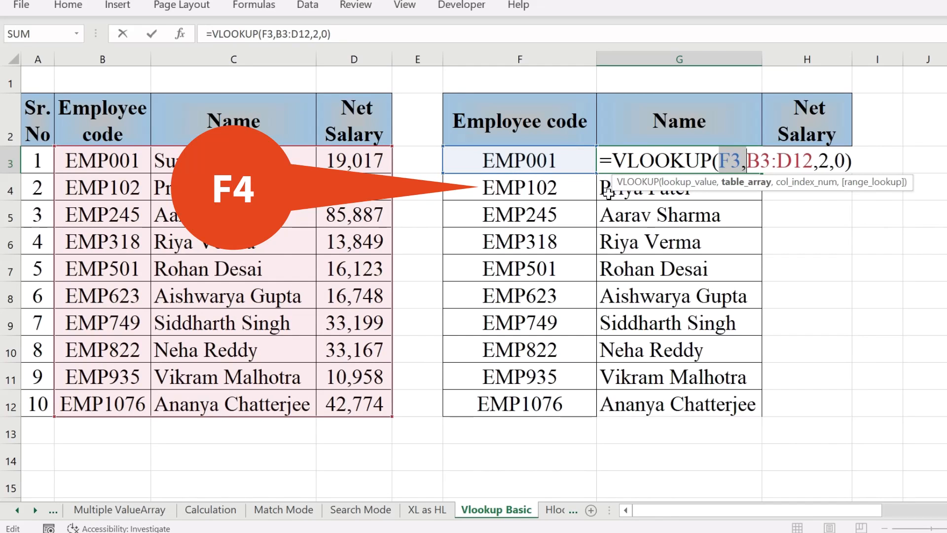
{"action": "left_click", "coordinate": [731, 160]}
{"action": "left_click_drag", "start_coordinate": [730, 161], "coordinate": [741, 161]}
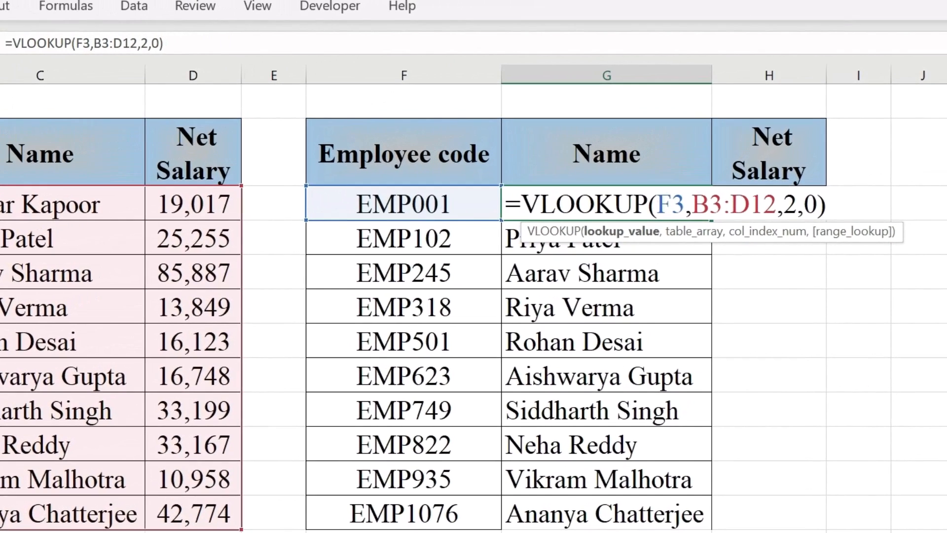
{"action": "left_click_drag", "start_coordinate": [659, 202], "coordinate": [685, 203]}
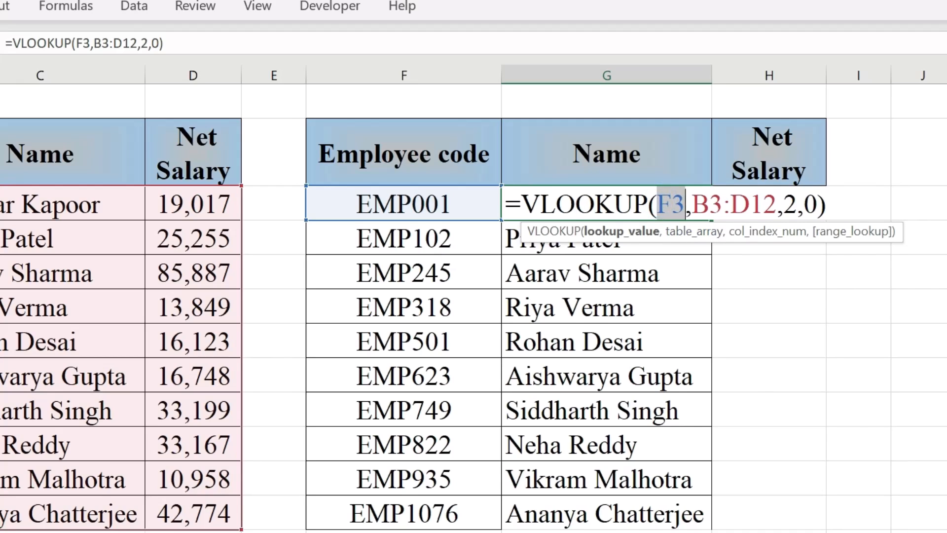
{"action": "left_click", "coordinate": [709, 203]}
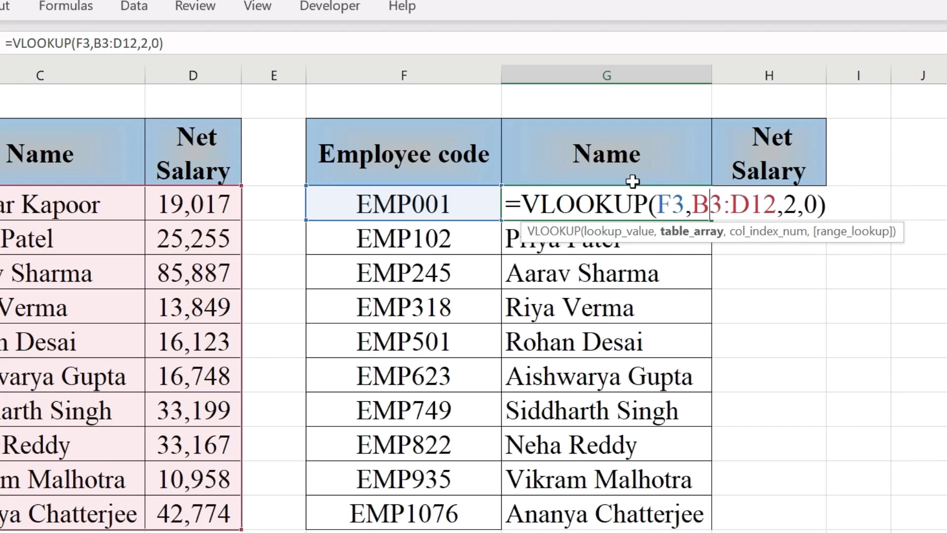
{"action": "left_click", "coordinate": [657, 203]}
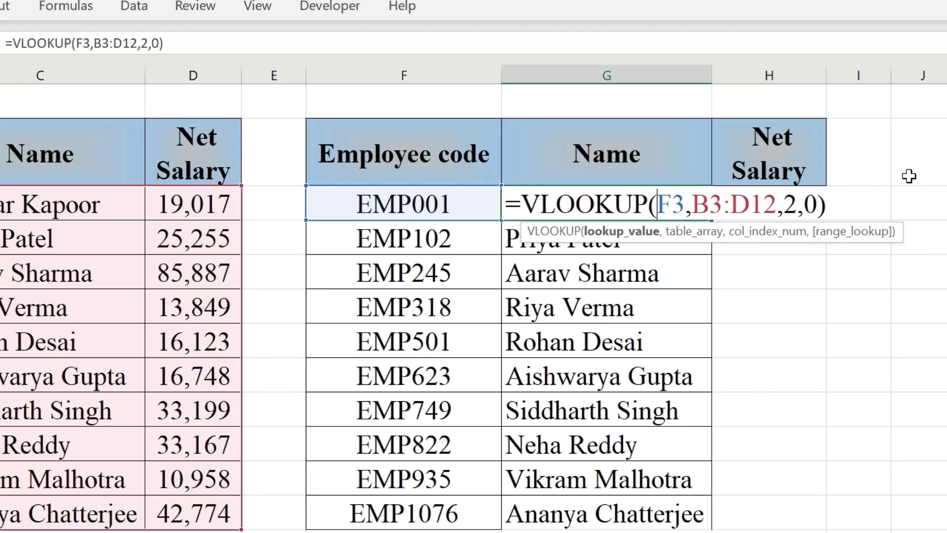
{"action": "type", "text": "$"}
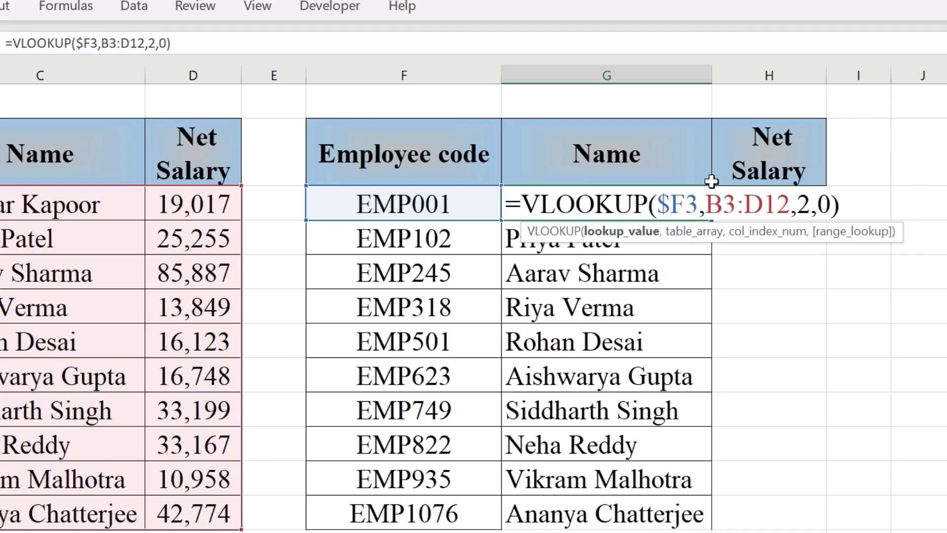
{"action": "left_click_drag", "start_coordinate": [657, 205], "coordinate": [687, 208]}
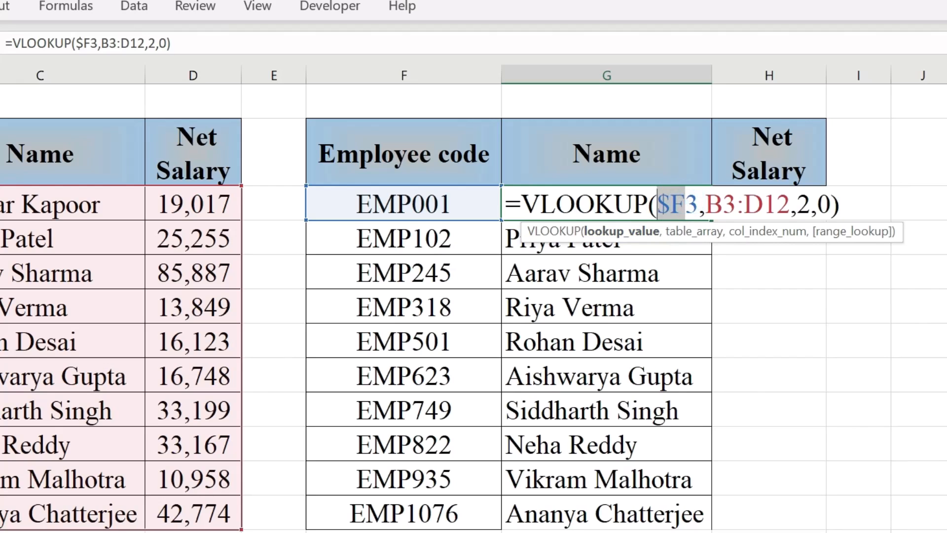
{"action": "left_click_drag", "start_coordinate": [686, 206], "coordinate": [698, 206]}
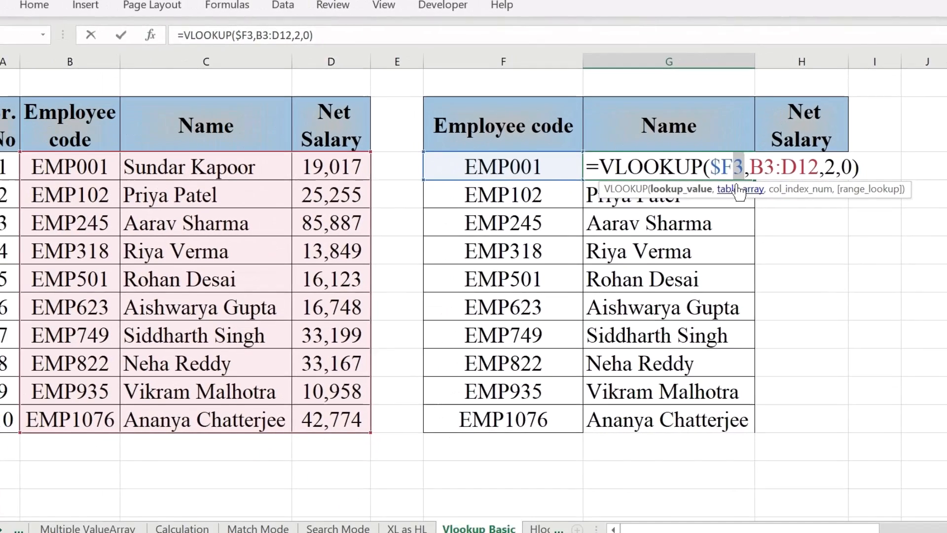
Select the table array reference B3:D12 within the VLOOKUP formula in G3
{"action": "left_click", "coordinate": [725, 188]}
{"action": "left_click_drag", "start_coordinate": [709, 202], "coordinate": [745, 203]}
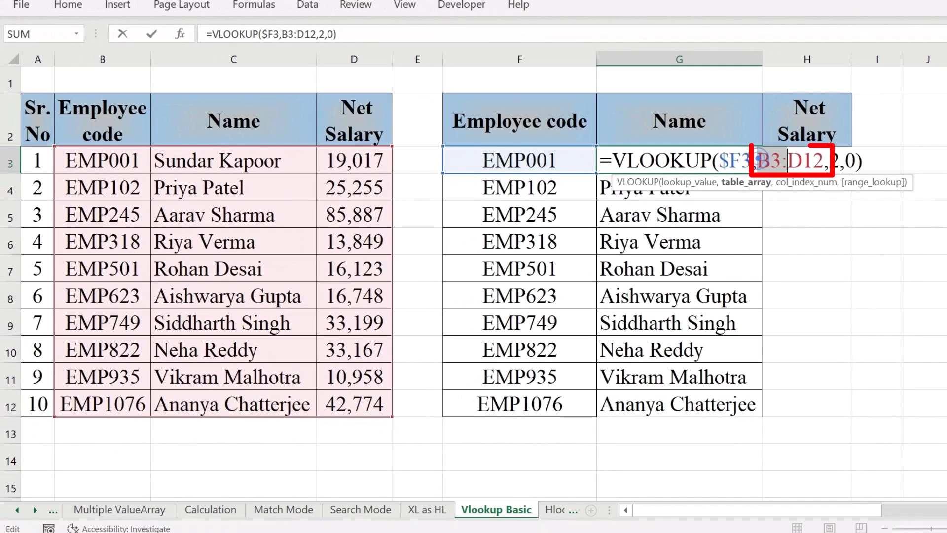
Make the table range absolute as $B$3:$D$12 in G3's VLOOKUP and fill the formula down the Name column
{"action": "left_click_drag", "start_coordinate": [788, 160], "coordinate": [824, 161]}
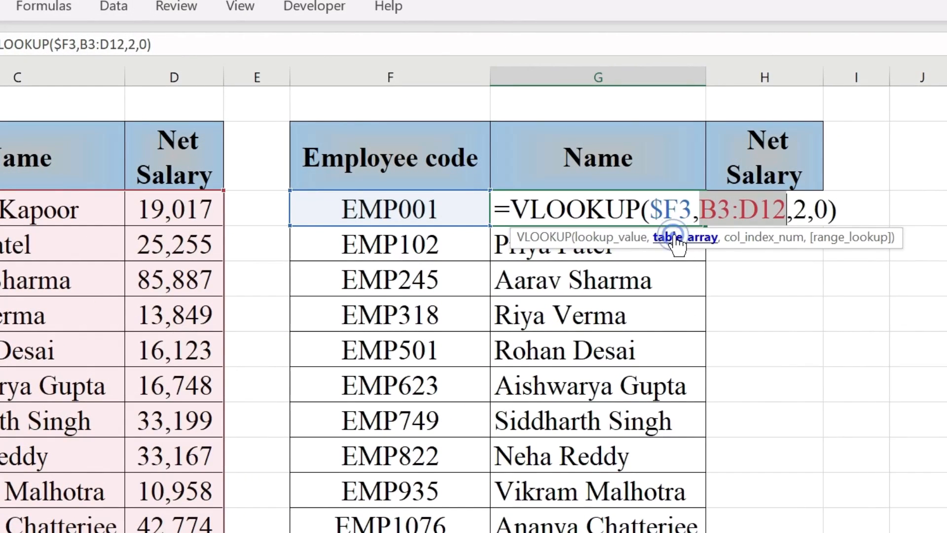
{"action": "key", "text": "F4"}
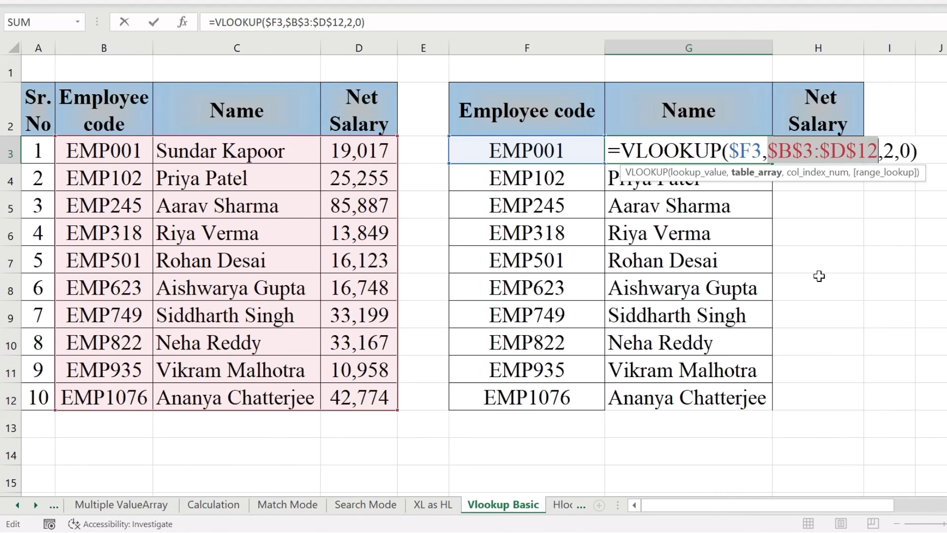
{"action": "key", "text": "Return"}
{"action": "left_click", "coordinate": [722, 153]}
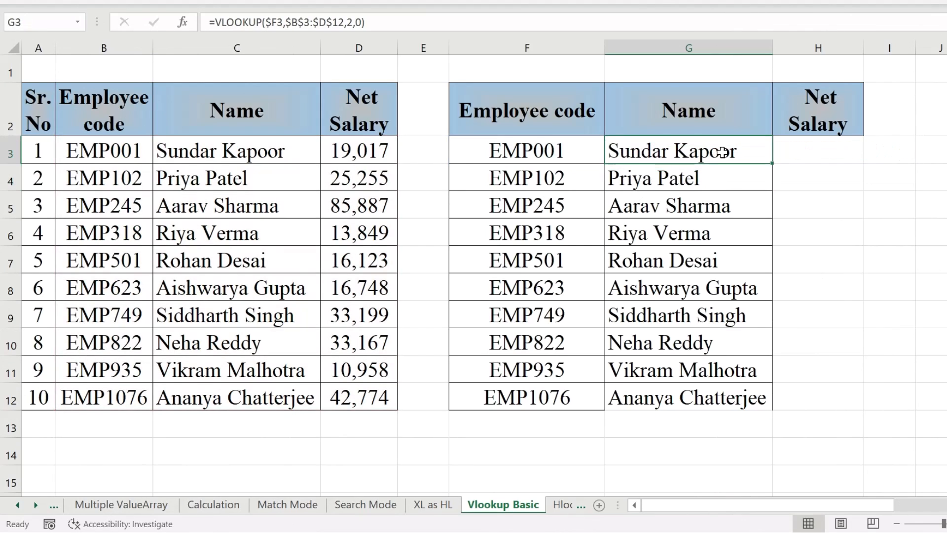
{"action": "double_click", "coordinate": [771, 163]}
Inspect the table range used by the VLOOKUP in G12, leaving the formula unedited
{"action": "left_click", "coordinate": [695, 396]}
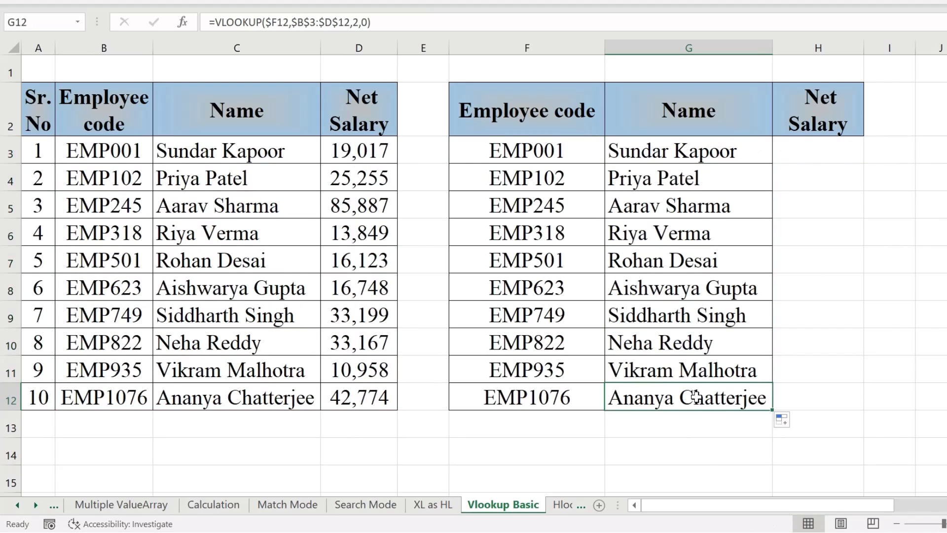
{"action": "key", "text": "F2"}
{"action": "left_click_drag", "start_coordinate": [779, 398], "coordinate": [879, 398]}
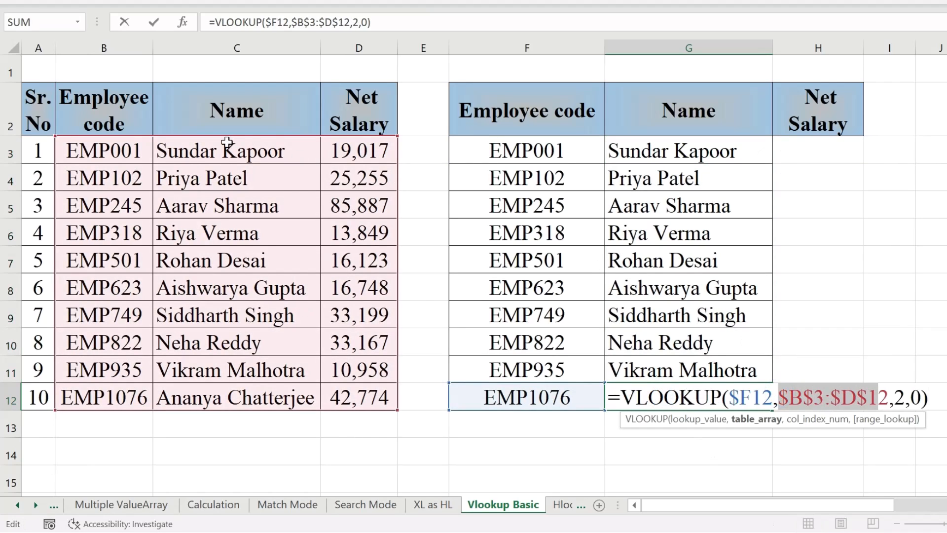
{"action": "key", "text": "Escape"}
Copy the VLOOKUP from G3 into the first Net Salary cell, H3
{"action": "left_click", "coordinate": [720, 157]}
{"action": "key", "text": "ctrl+c"}
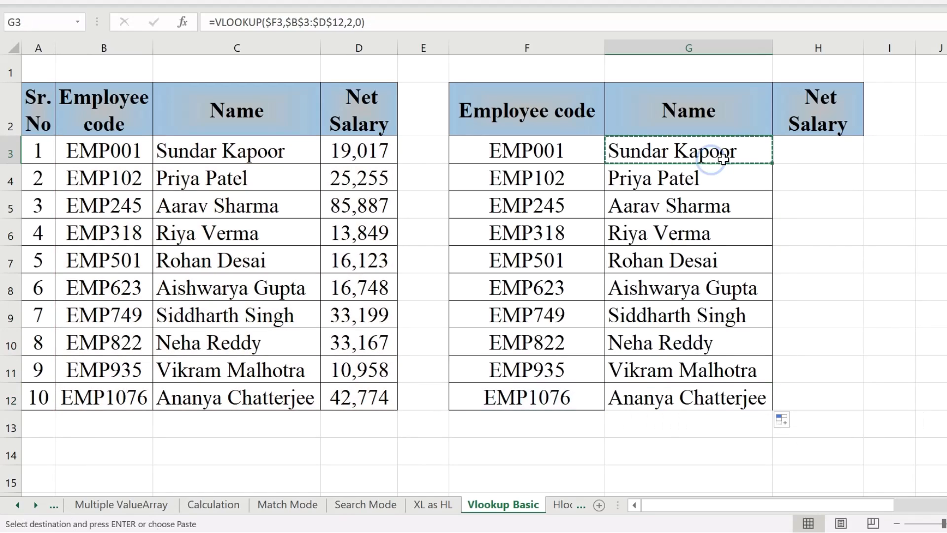
{"action": "left_click", "coordinate": [820, 152]}
{"action": "key", "text": "ctrl+v"}
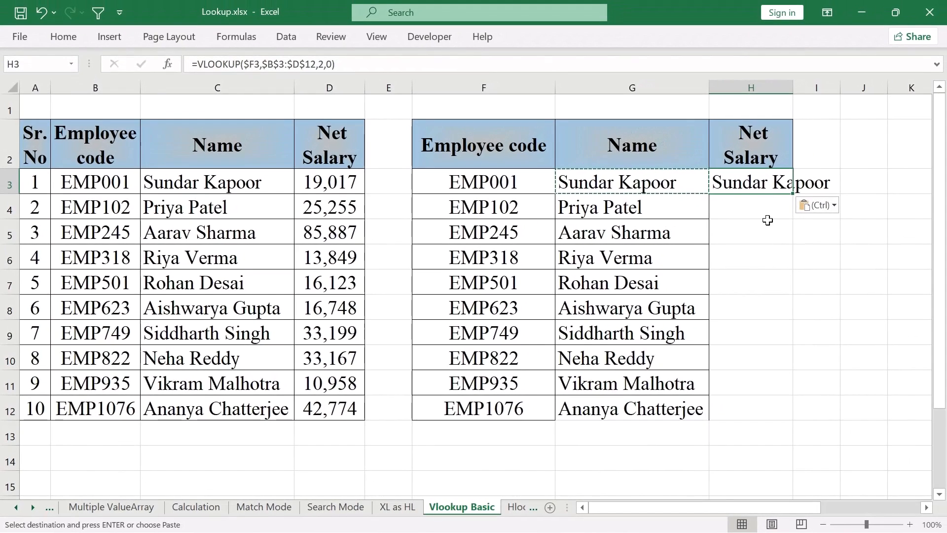
Set the column index in H3's VLOOKUP to 3 and fill the formula down the Net Salary column
{"action": "key", "text": "F2"}
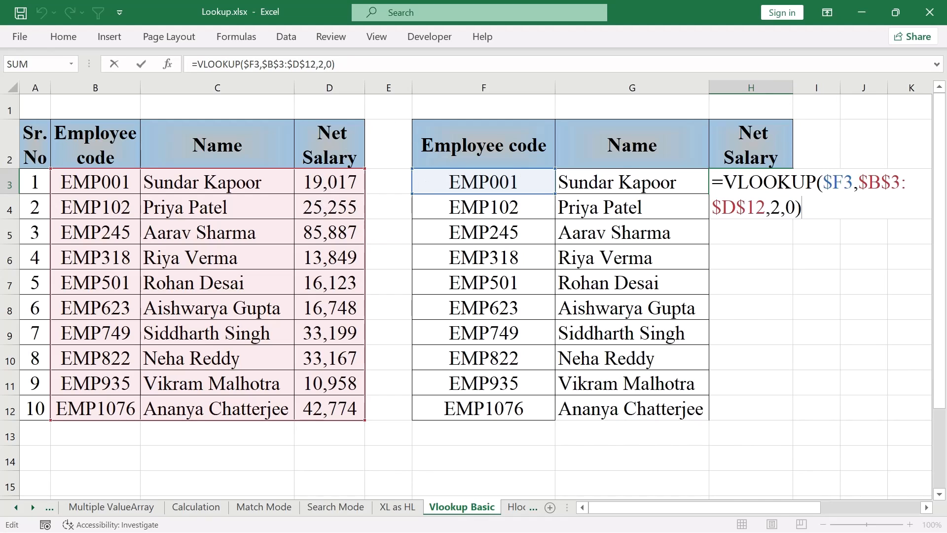
{"action": "key", "text": "Left"}
{"action": "key", "text": "Left"}
{"action": "key", "text": "Left"}
{"action": "key", "text": "BackSpace"}
{"action": "type", "text": "3"}
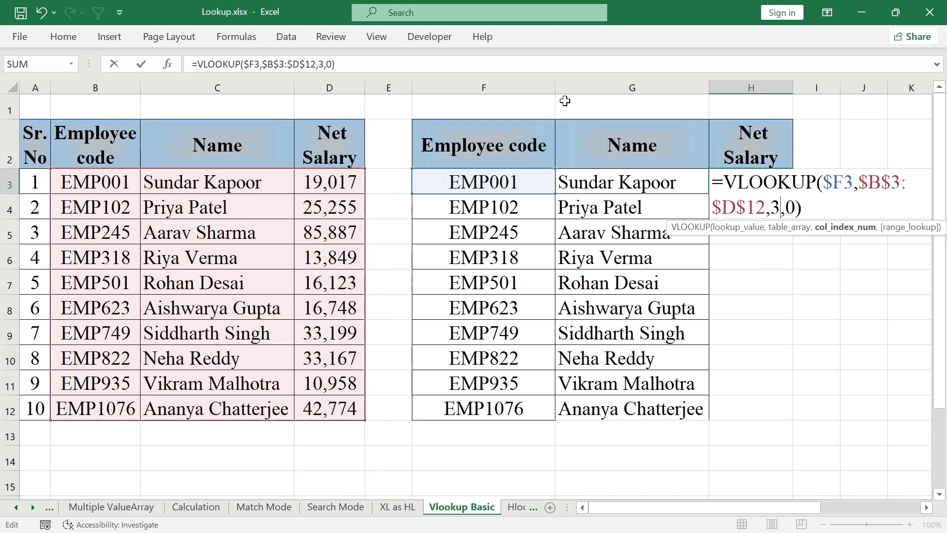
{"action": "key", "text": "ctrl+Return"}
{"action": "double_click", "coordinate": [793, 194]}
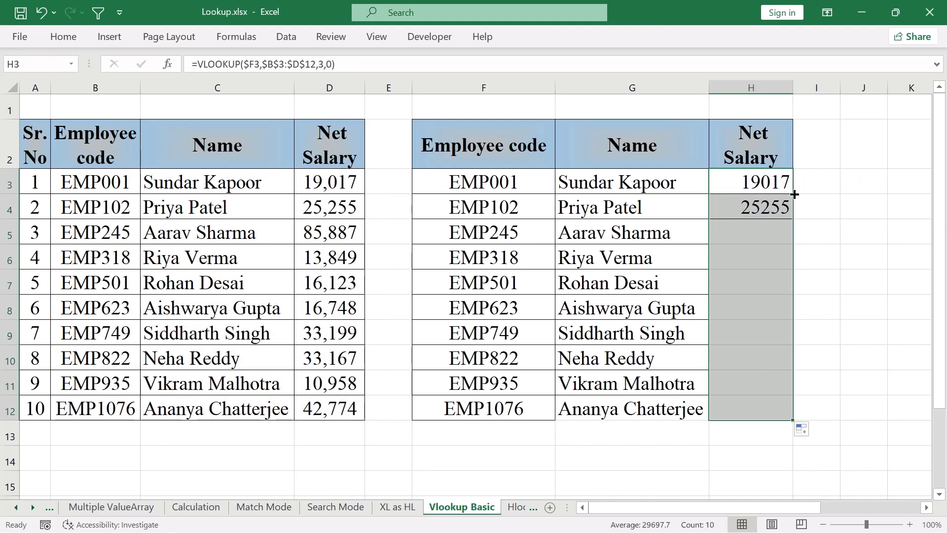
Examine the lookup formulas in H12 and in the Name column of the second table
{"action": "left_click", "coordinate": [777, 410]}
{"action": "key", "text": "F2"}
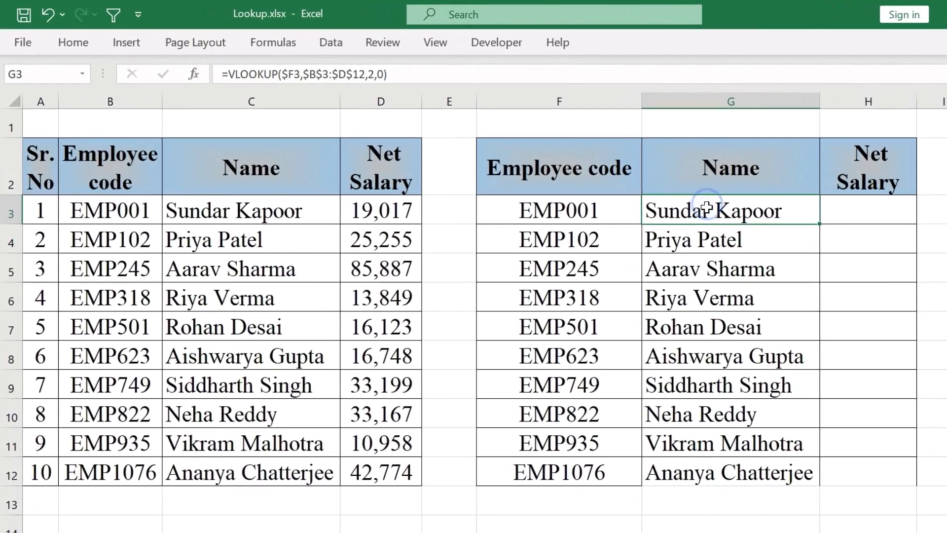
{"action": "left_click_drag", "start_coordinate": [623, 182], "coordinate": [634, 276]}
{"action": "left_click_drag", "start_coordinate": [718, 311], "coordinate": [718, 331]}
{"action": "left_click", "coordinate": [707, 264]}
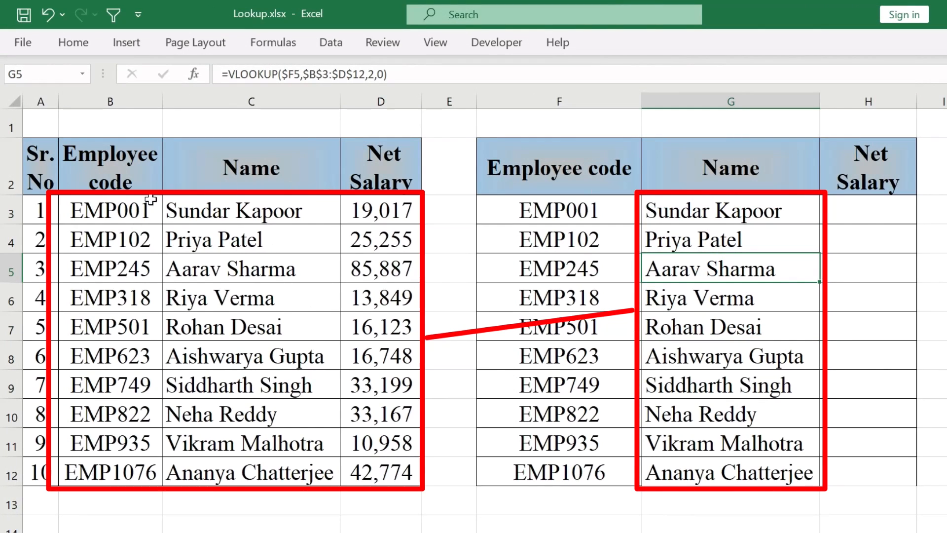
Clear the source table's data in B3:D13, and undo the deletion
{"action": "left_click_drag", "start_coordinate": [139, 208], "coordinate": [374, 378]}
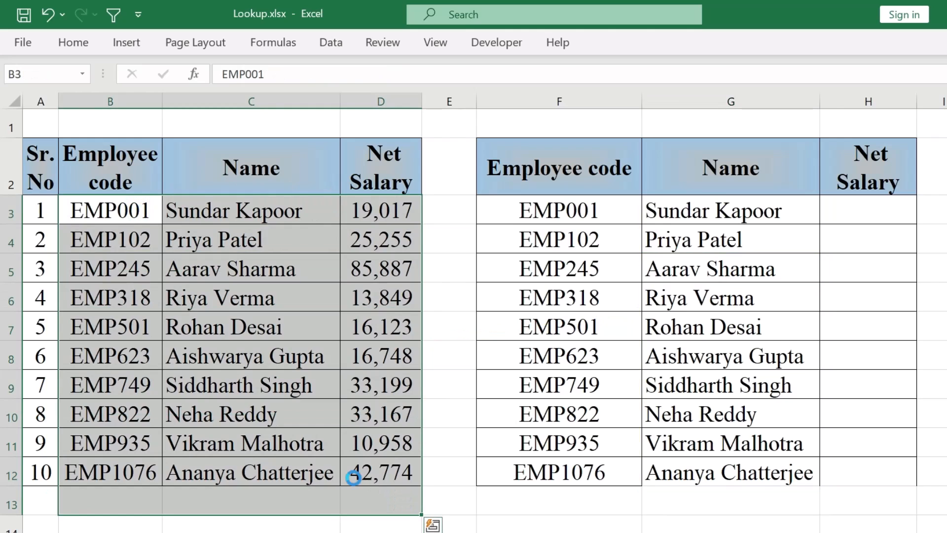
{"action": "key", "text": "Delete"}
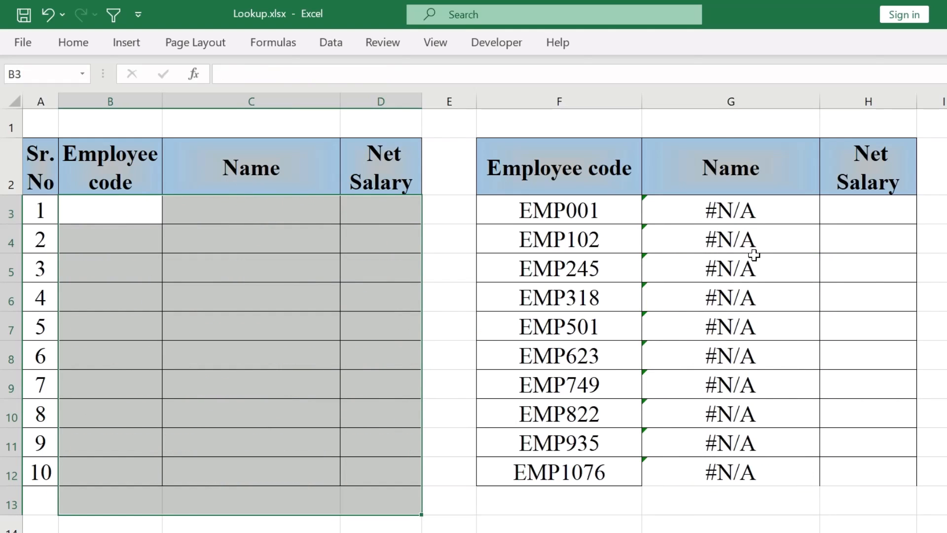
{"action": "key", "text": "ctrl+z"}
Delete the lookup formulas in G3:G12 of the Name column
{"action": "left_click", "coordinate": [707, 220]}
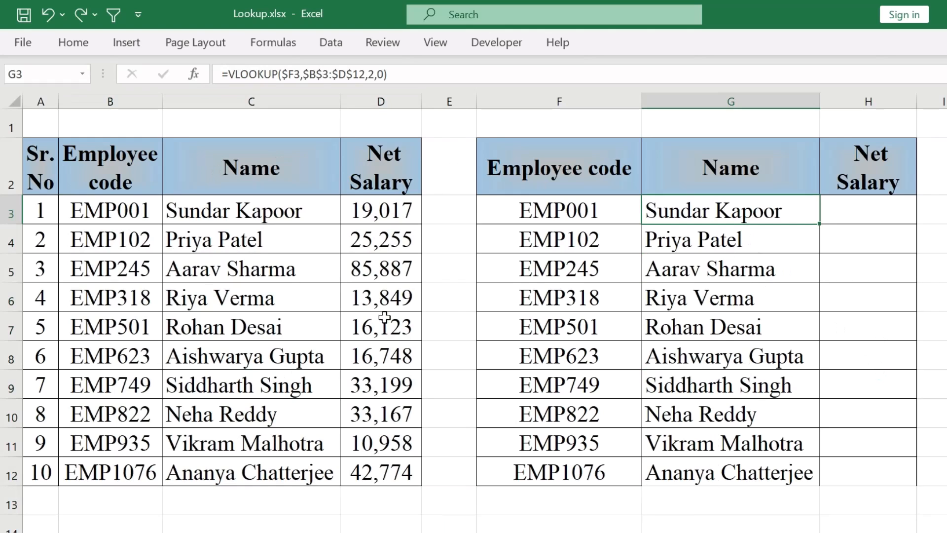
{"action": "key", "text": "ctrl+shift+Down"}
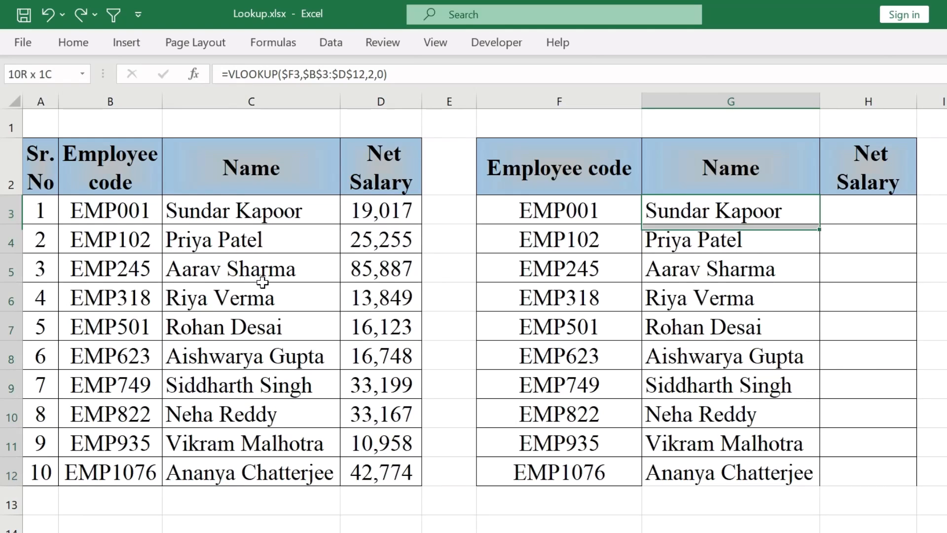
{"action": "key", "text": "Delete"}
{"action": "key", "text": "Up"}
{"action": "key", "text": "Down"}
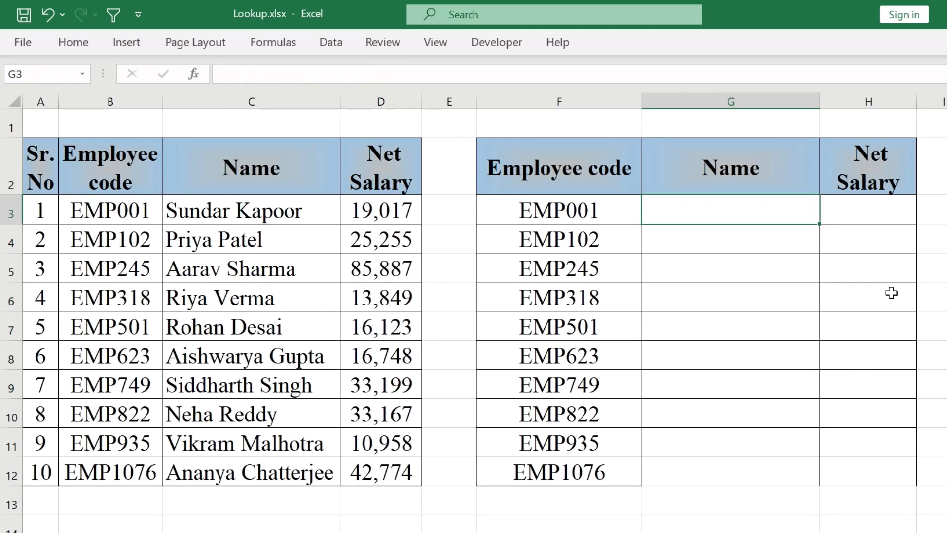
Enter the formula =VLOOKUP(F3,$B$3:$D$12,2,0) in G3
{"action": "type", "text": "=VL"}
{"action": "key", "text": "Tab"}
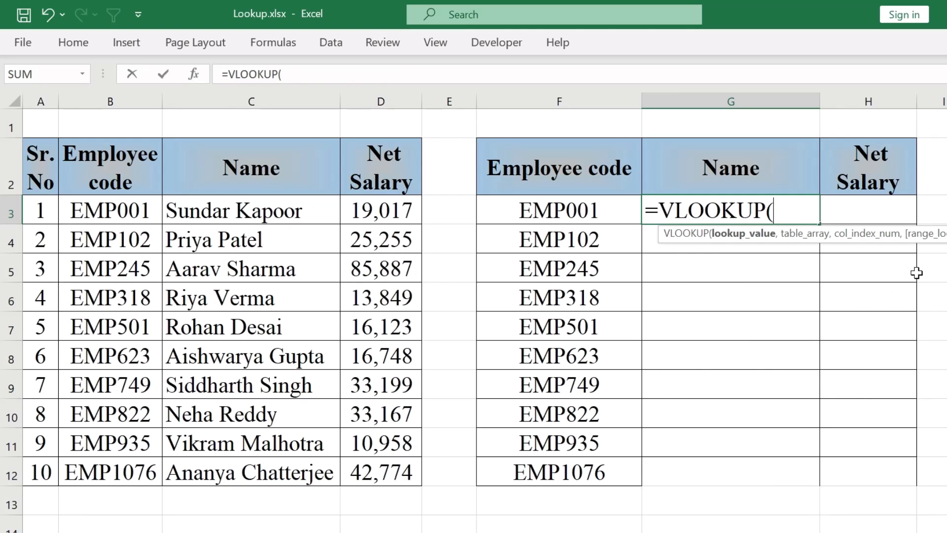
{"action": "left_click", "coordinate": [555, 204]}
{"action": "type", "text": ","}
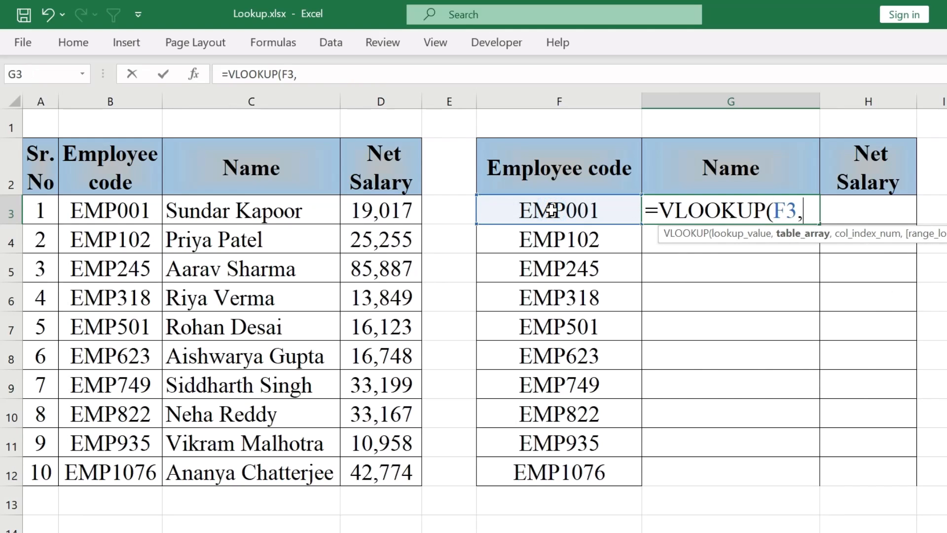
{"action": "left_click_drag", "start_coordinate": [119, 199], "coordinate": [409, 474]}
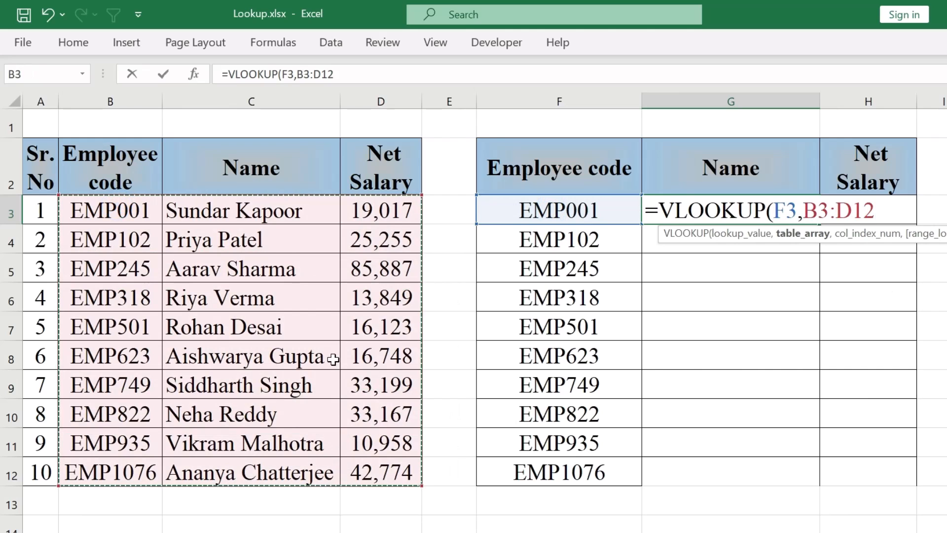
{"action": "key", "text": "F4"}
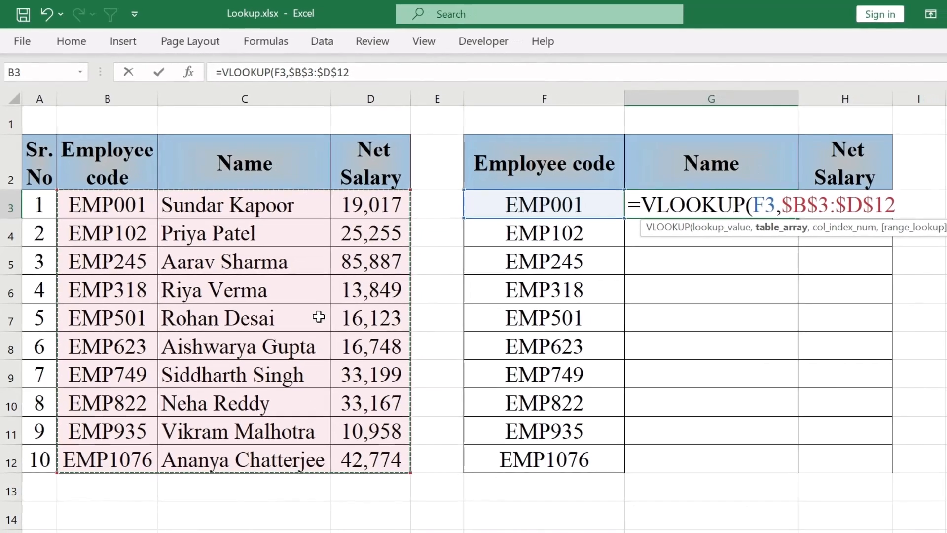
{"action": "type", "text": ",2"}
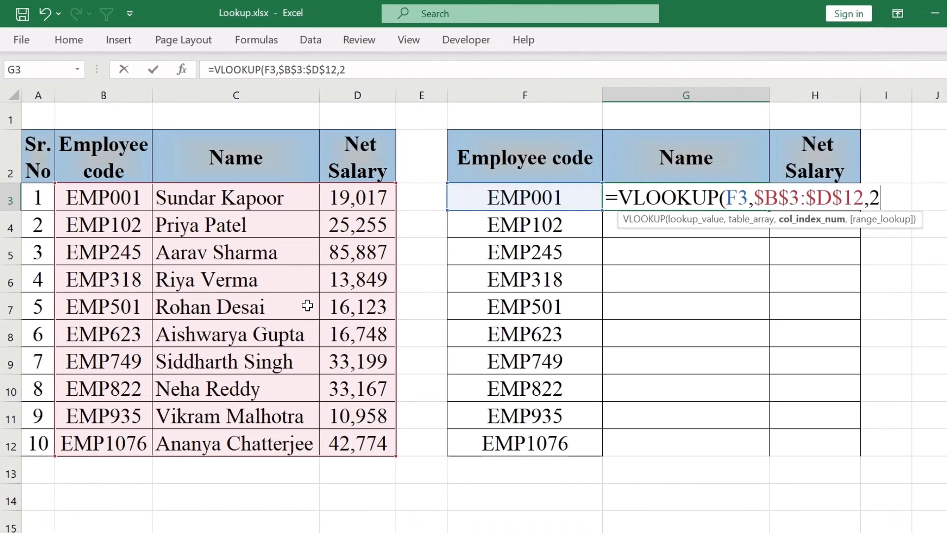
{"action": "type", "text": ",0)"}
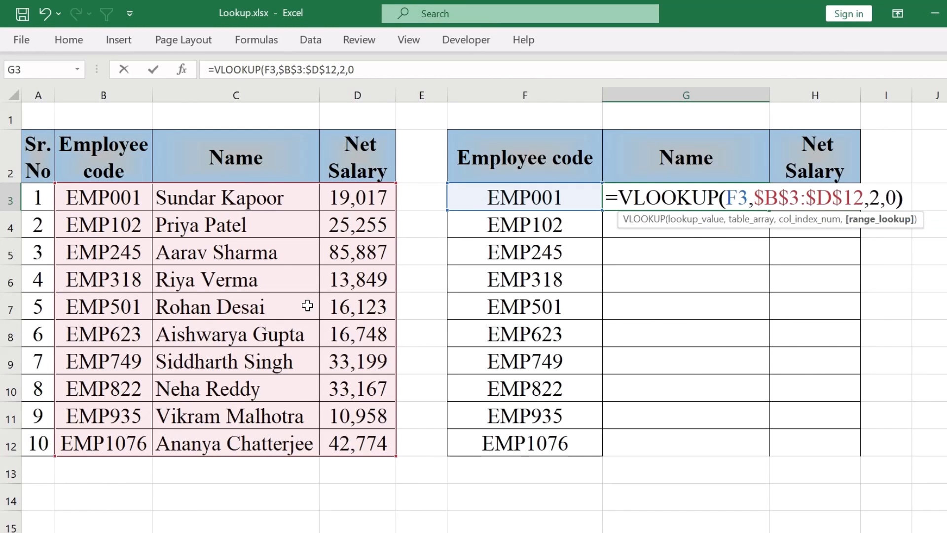
{"action": "key", "text": "Return"}
Copy the VLOOKUP from G3 into G4 for employee code EMP102
{"action": "key", "text": "Up"}
{"action": "key", "text": "ctrl+c"}
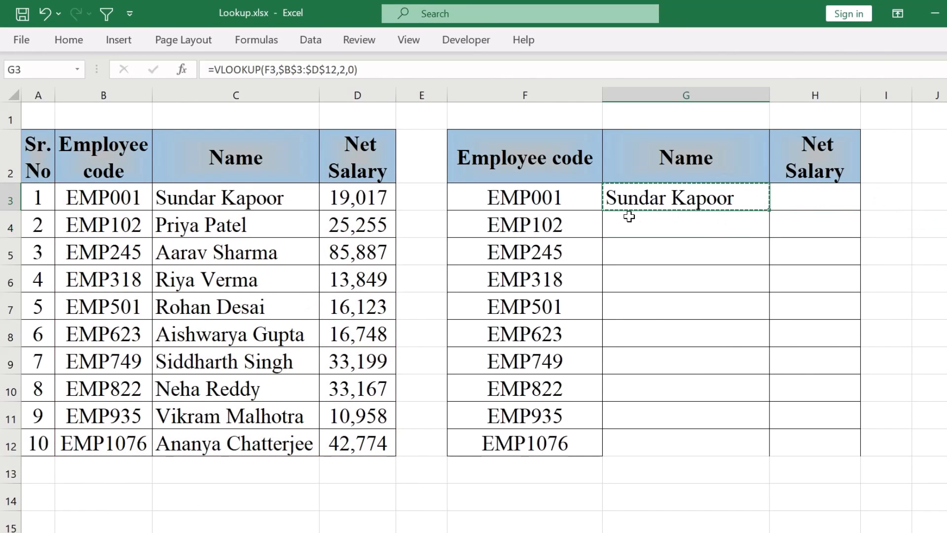
{"action": "left_click", "coordinate": [628, 218]}
{"action": "key", "text": "ctrl+v"}
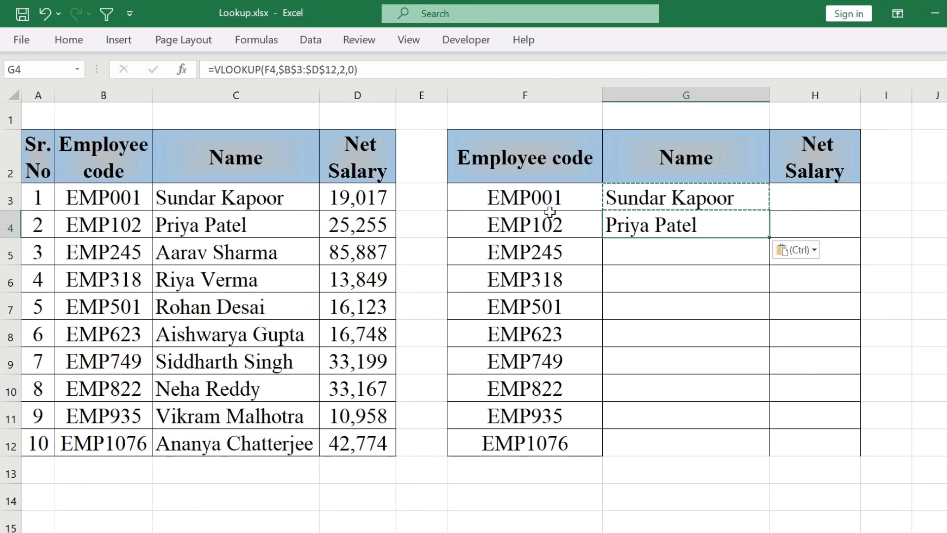
Empty B3:D12 to test how the G3 and G4 lookups depend on it, and undo the clearing
{"action": "left_click", "coordinate": [114, 194]}
{"action": "left_click_drag", "start_coordinate": [114, 193], "coordinate": [334, 435]}
{"action": "key", "text": "Delete"}
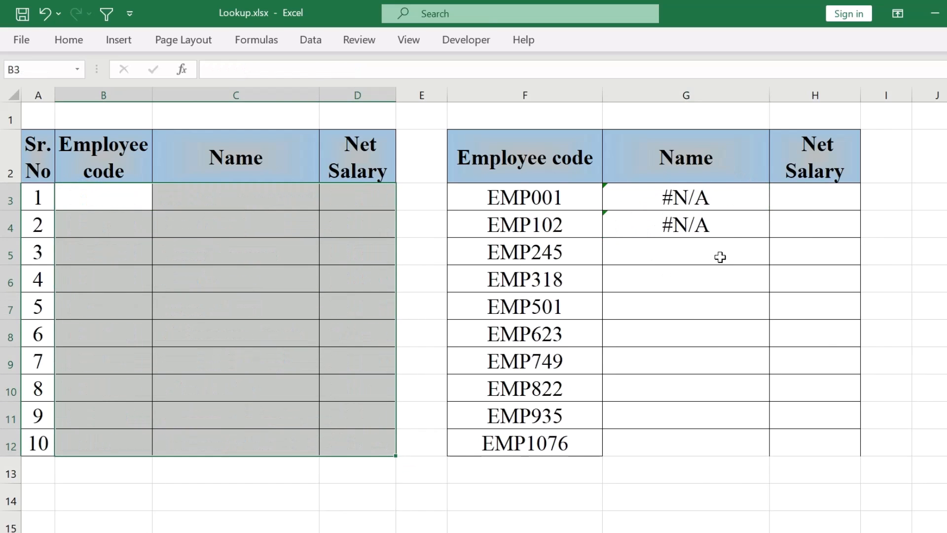
{"action": "key", "text": "ctrl+z"}
Replace the $B$3:$D$12 reference in G3's VLOOKUP with its evaluated array of constant values
{"action": "left_click", "coordinate": [689, 198]}
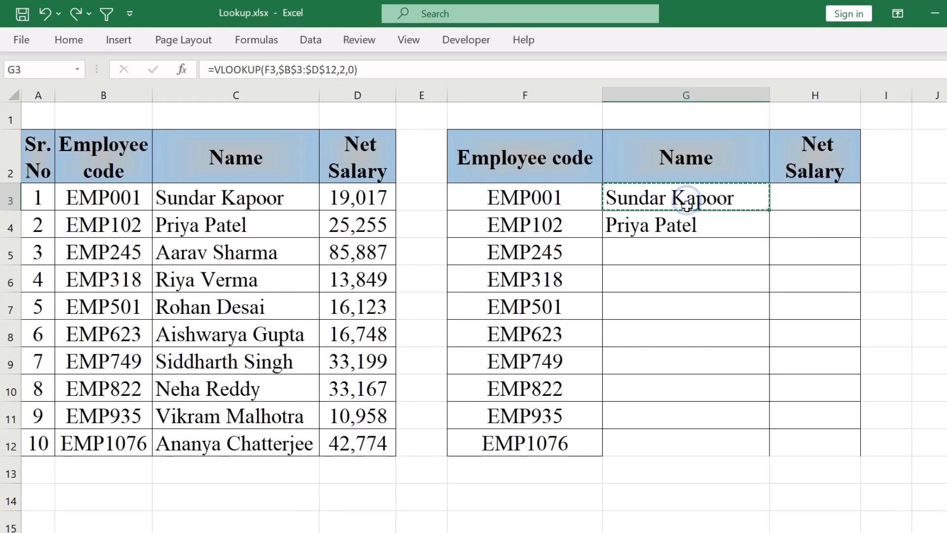
{"action": "double_click", "coordinate": [690, 197]}
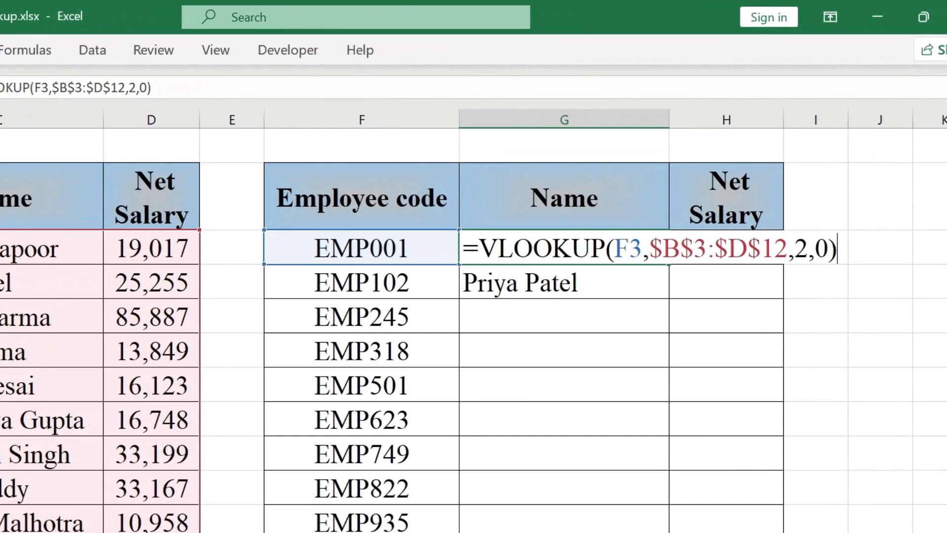
{"action": "left_click", "coordinate": [725, 249]}
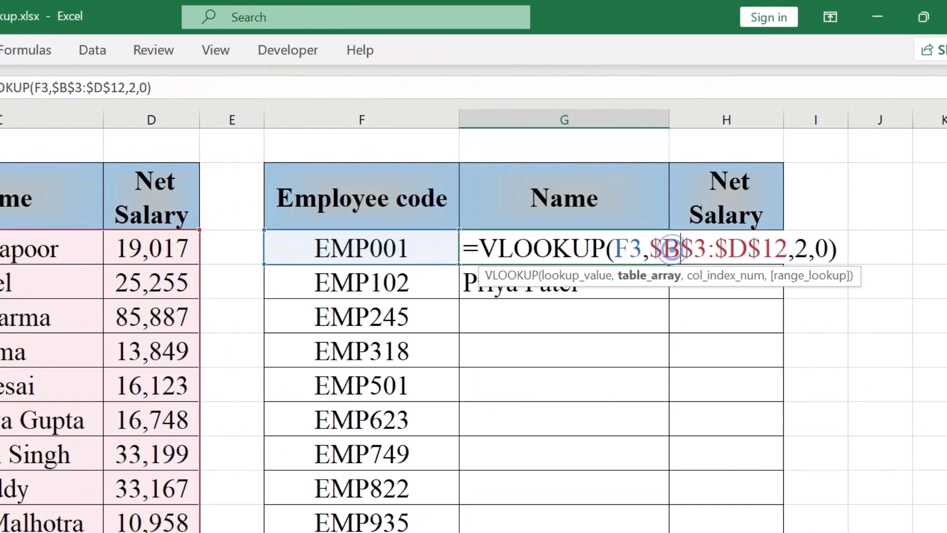
{"action": "left_click", "coordinate": [646, 275]}
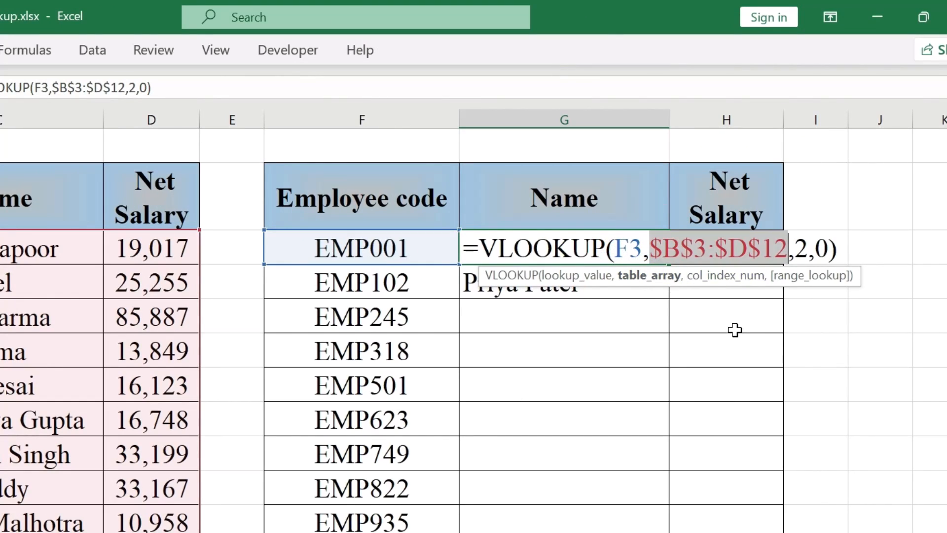
{"action": "key", "text": "F9"}
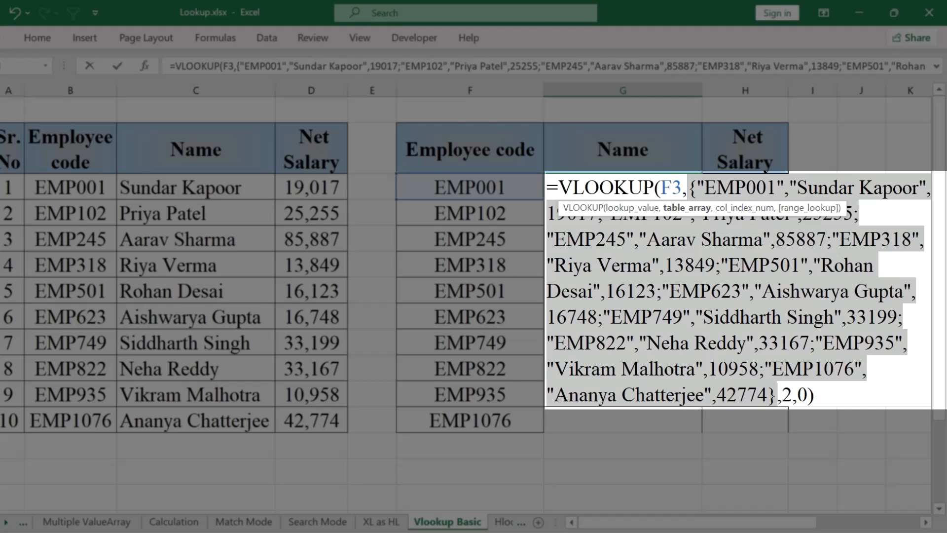
{"action": "key", "text": "Return"}
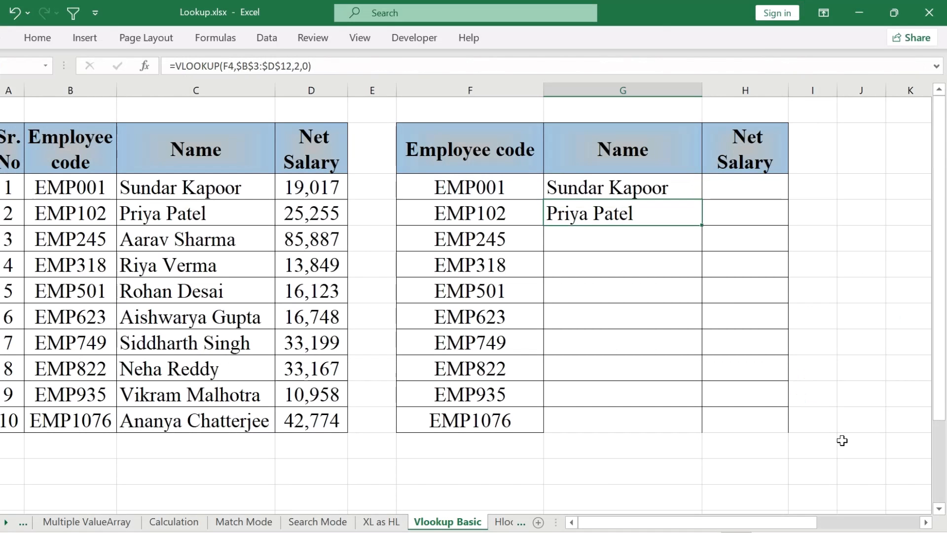
Review the hard-coded table array inside G3's VLOOKUP without changing the formula
{"action": "left_click", "coordinate": [601, 188]}
{"action": "double_click", "coordinate": [601, 188]}
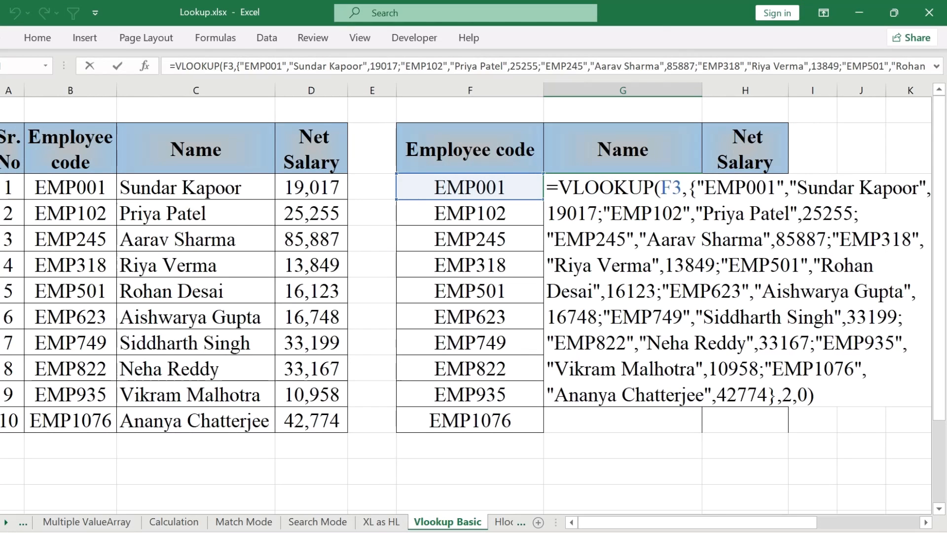
{"action": "left_click_drag", "start_coordinate": [695, 188], "coordinate": [768, 394]}
{"action": "key", "text": "Escape"}
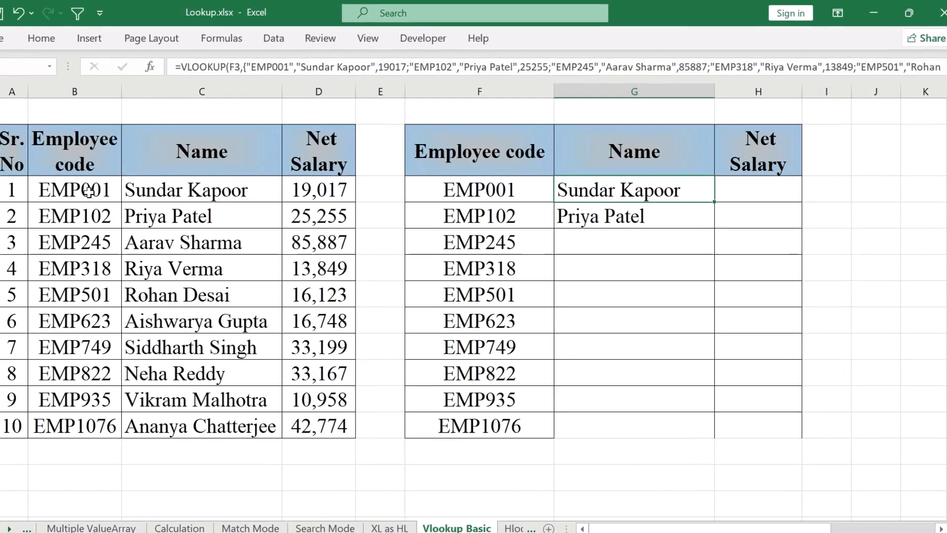
Clear the source data in B3:D12 and inspect the lookup formula in G4
{"action": "left_click_drag", "start_coordinate": [88, 191], "coordinate": [322, 430]}
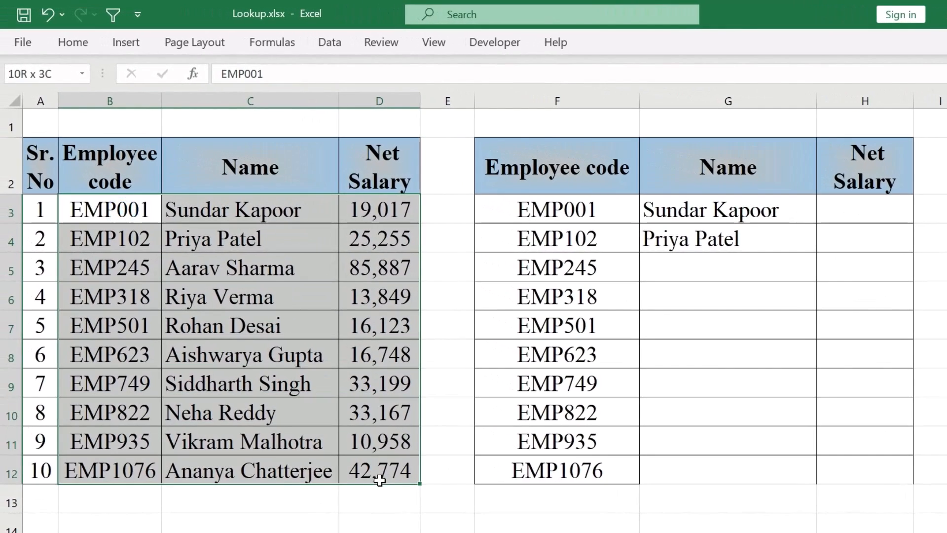
{"action": "key", "text": "Delete"}
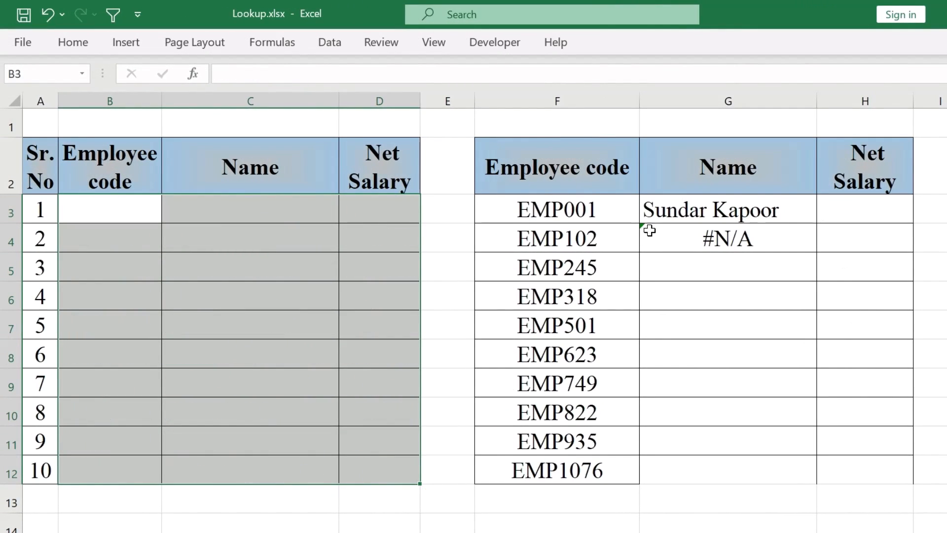
{"action": "left_click", "coordinate": [649, 231]}
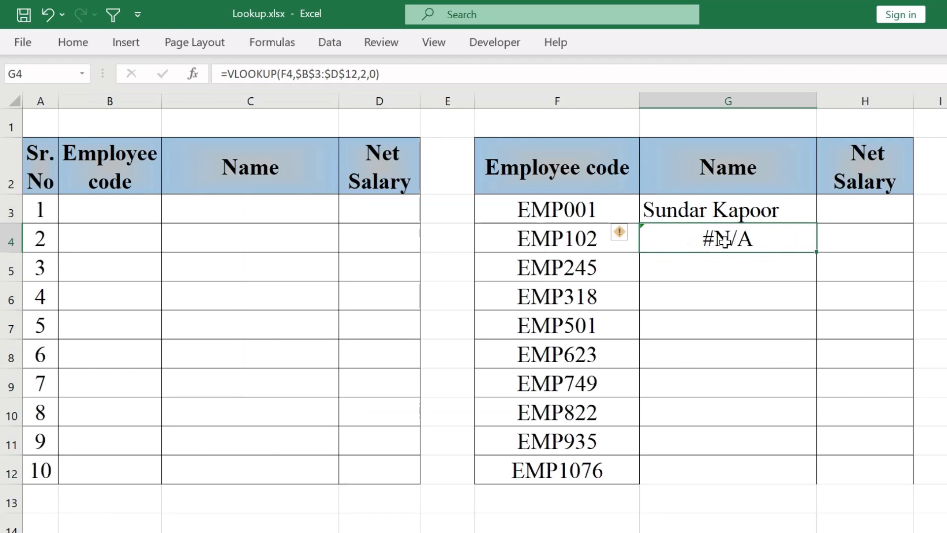
Fill the hard-coded-array VLOOKUP from G3 down to G12 and inspect the formula in G12
{"action": "left_click", "coordinate": [745, 217]}
{"action": "left_click_drag", "start_coordinate": [817, 223], "coordinate": [810, 486]}
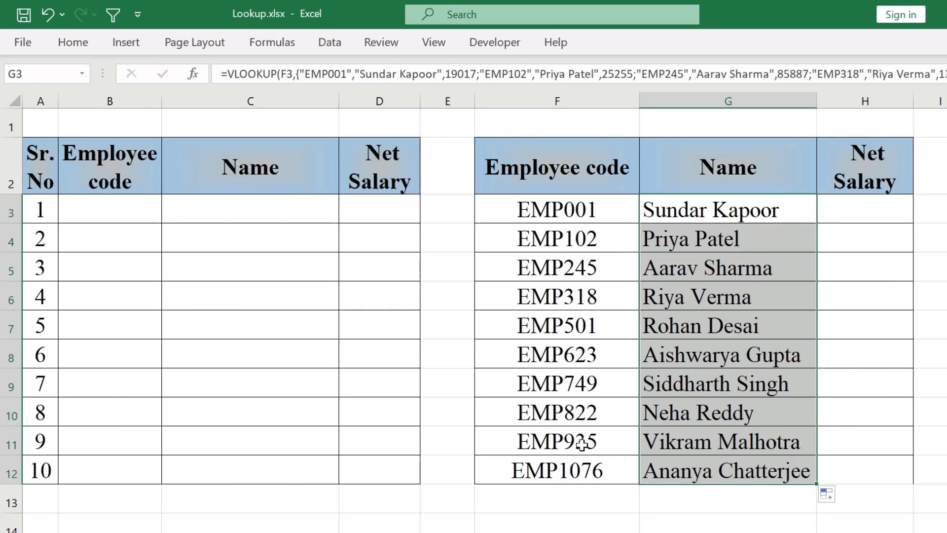
{"action": "left_click", "coordinate": [693, 469]}
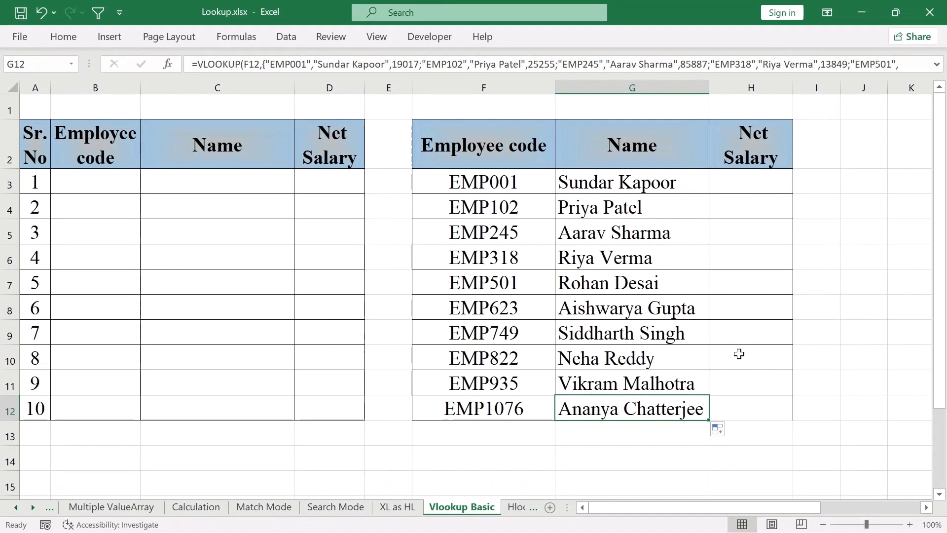
{"action": "key", "text": "F2"}
Extend G3's VLOOKUP into H3, and lock the lookup value's column as $F3 in G3
{"action": "left_click_drag", "start_coordinate": [711, 406], "coordinate": [764, 485]}
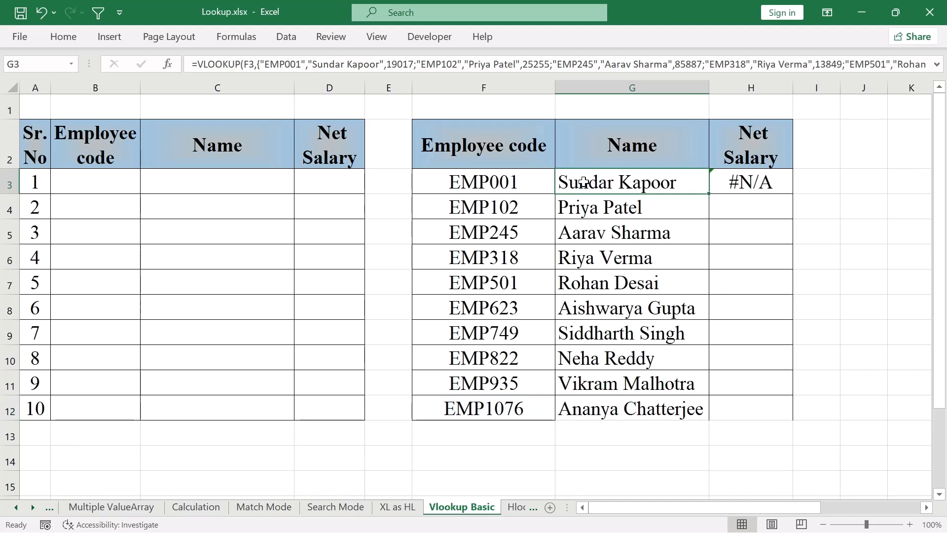
{"action": "key", "text": "F2"}
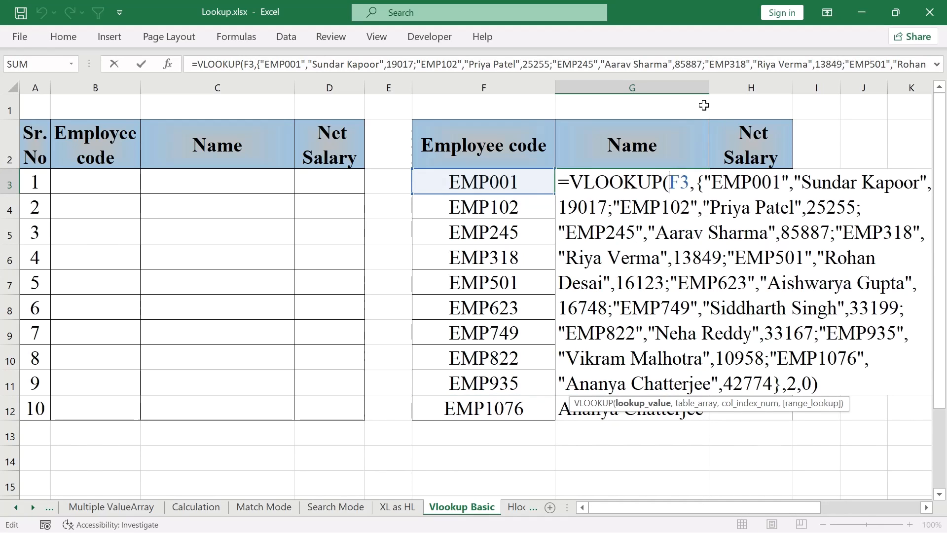
{"action": "type", "text": "$"}
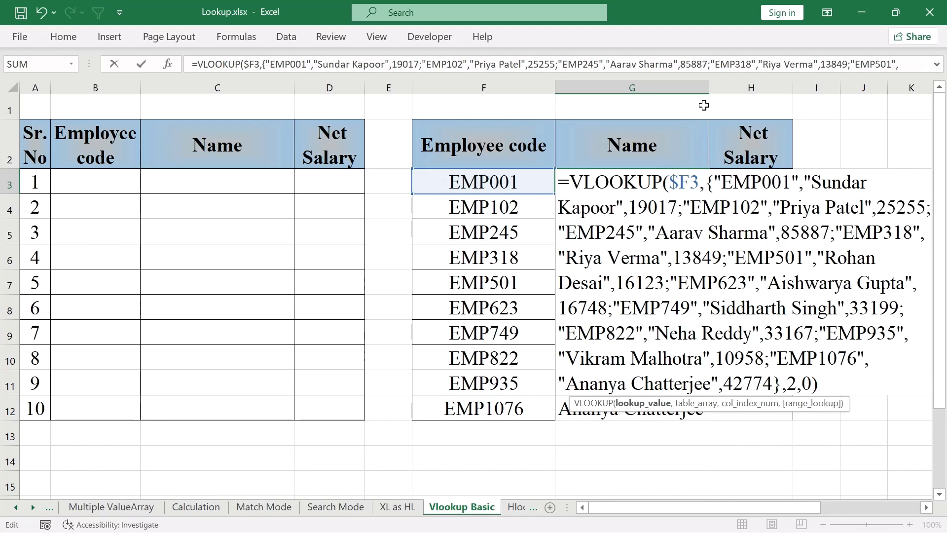
{"action": "key", "text": "Return"}
Copy the VLOOKUP with the $F3 lookup value from G3 into H3
{"action": "left_click", "coordinate": [627, 182]}
{"action": "key", "text": "ctrl+c"}
{"action": "left_click", "coordinate": [753, 191]}
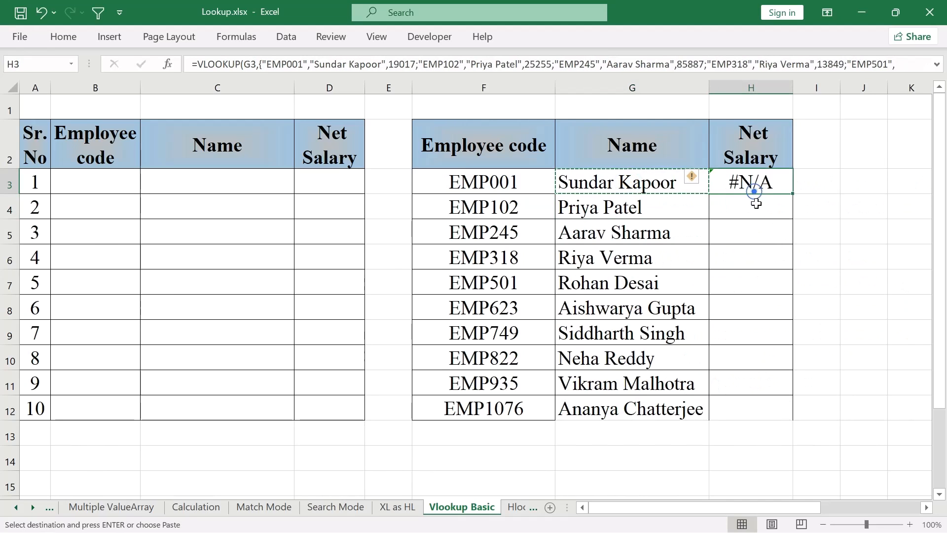
{"action": "key", "text": "ctrl+v"}
{"action": "key", "text": "Escape"}
Set the column index in H3's VLOOKUP to 3 so it returns the net salary
{"action": "key", "text": "F2"}
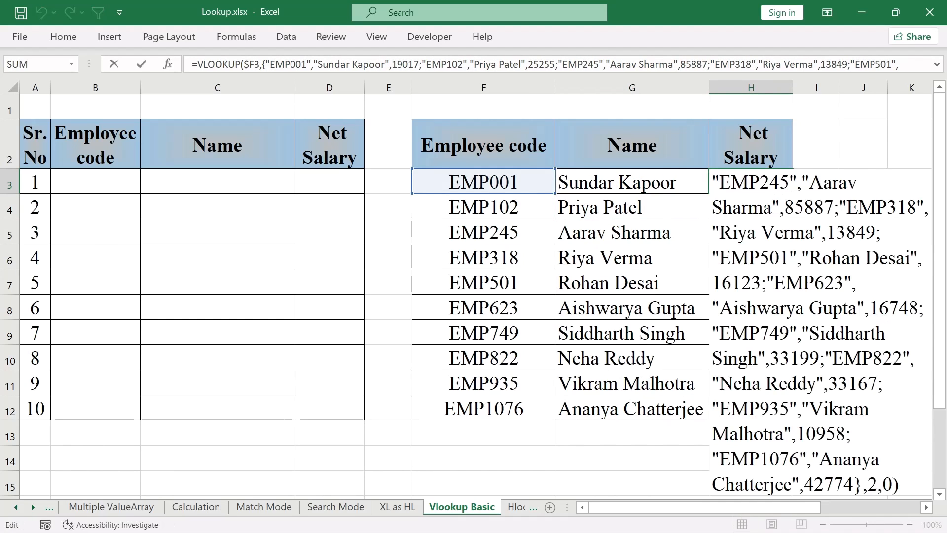
{"action": "key", "text": "Left"}
{"action": "key", "text": "Left"}
{"action": "key", "text": "Left"}
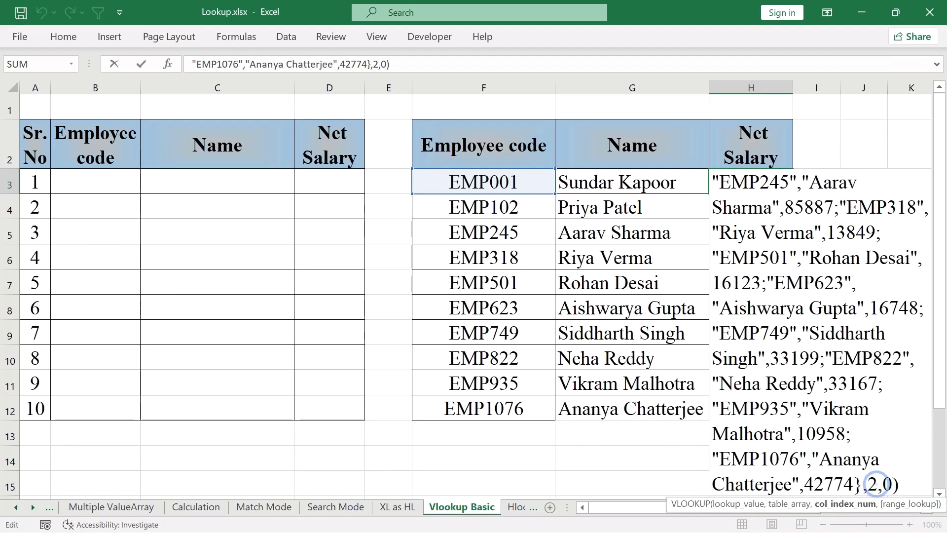
{"action": "key", "text": "BackSpace"}
{"action": "type", "text": "3"}
{"action": "key", "text": "Return"}
Fill H3's net salary VLOOKUP down to H12 and inspect the formula in H12 without changing it
{"action": "left_click", "coordinate": [773, 182]}
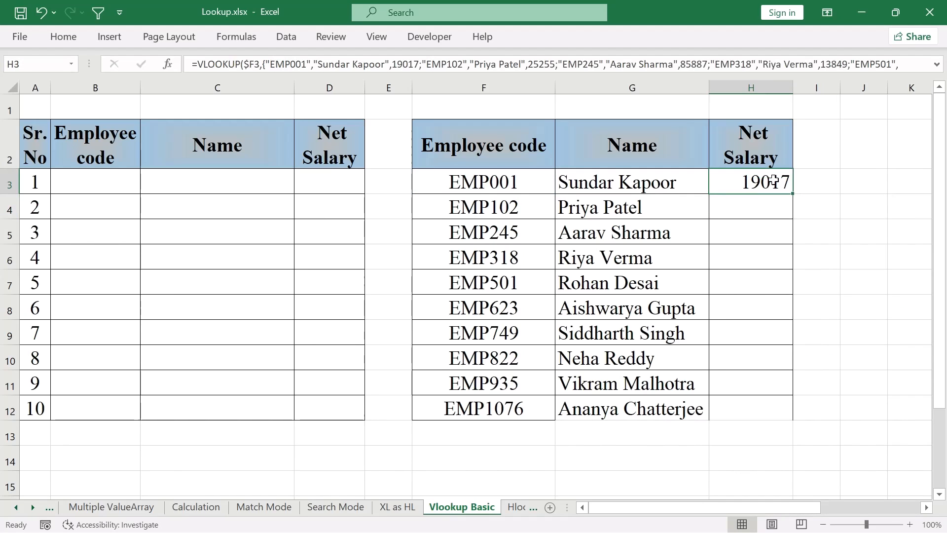
{"action": "double_click", "coordinate": [793, 195]}
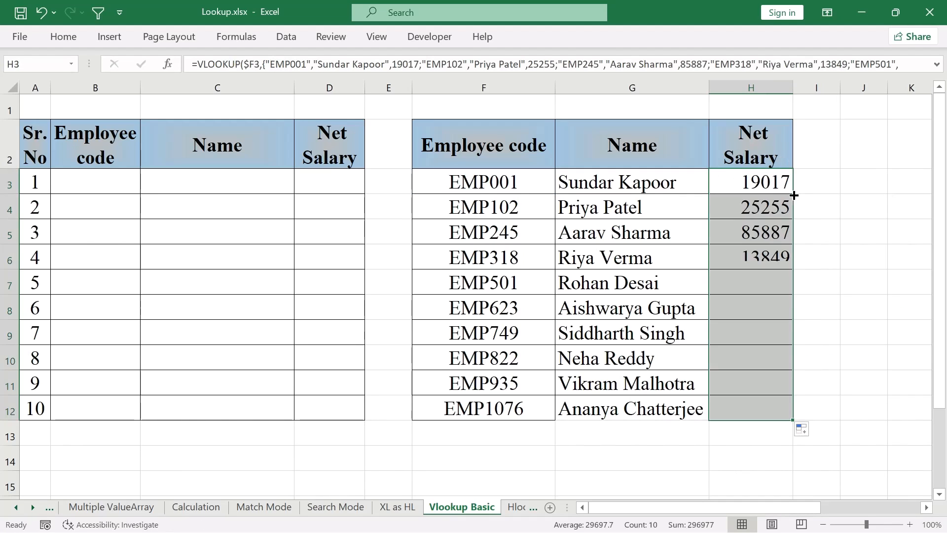
{"action": "key", "text": "ctrl+Down"}
{"action": "key", "text": "F2"}
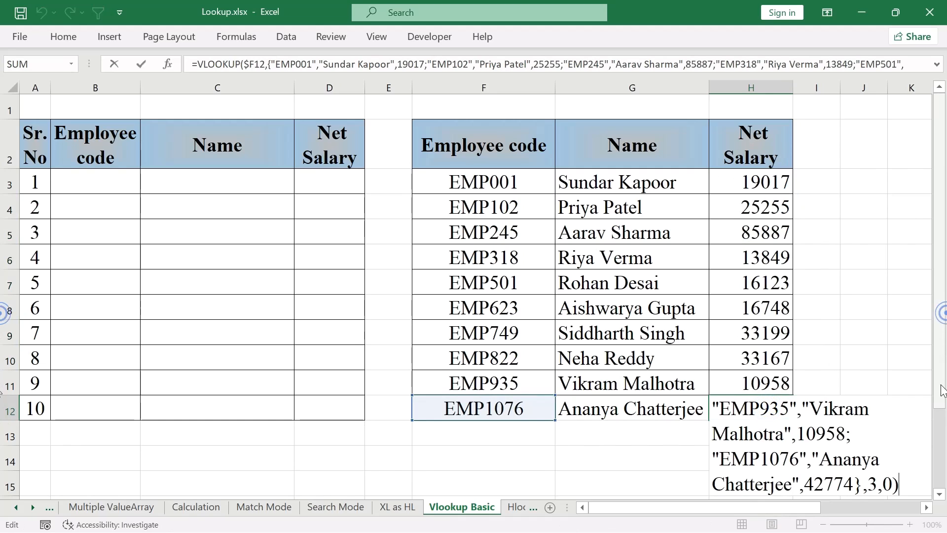
{"action": "key", "text": "Escape"}
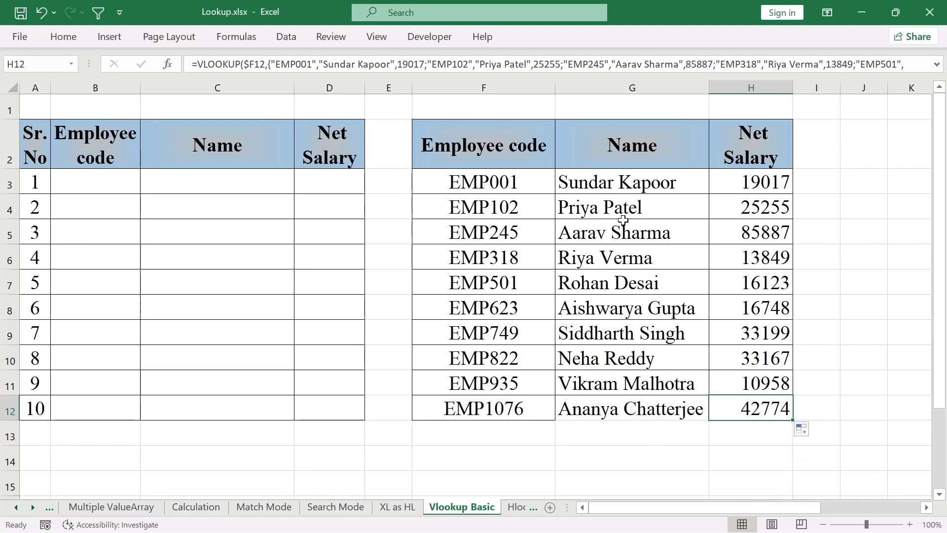
{"action": "left_click", "coordinate": [434, 273]}
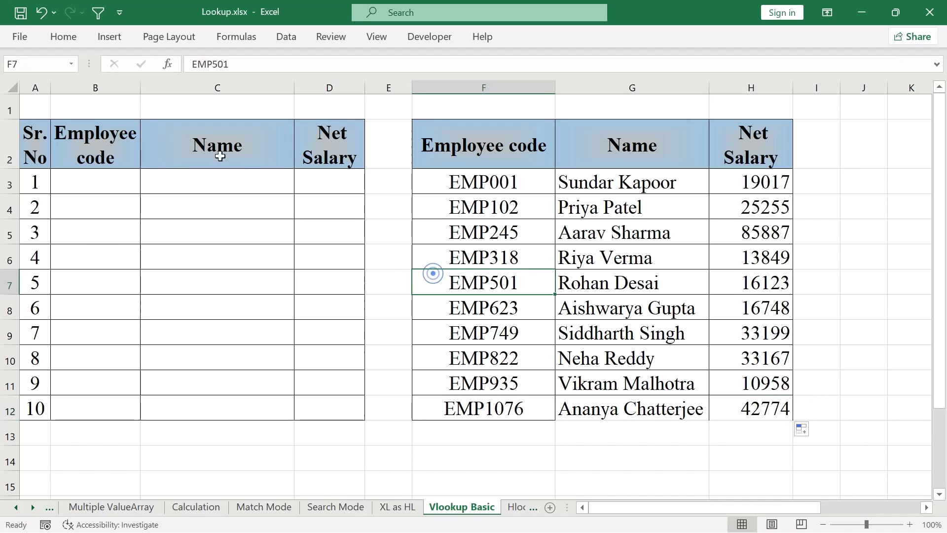
{"action": "left_click_drag", "start_coordinate": [81, 99], "coordinate": [367, 285]}
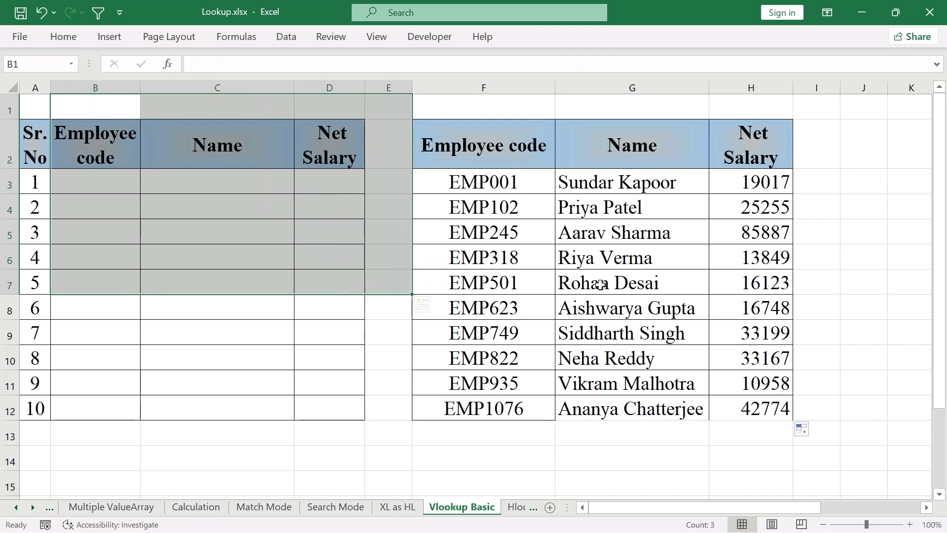
{"action": "left_click", "coordinate": [598, 278]}
{"action": "key", "text": "F2"}
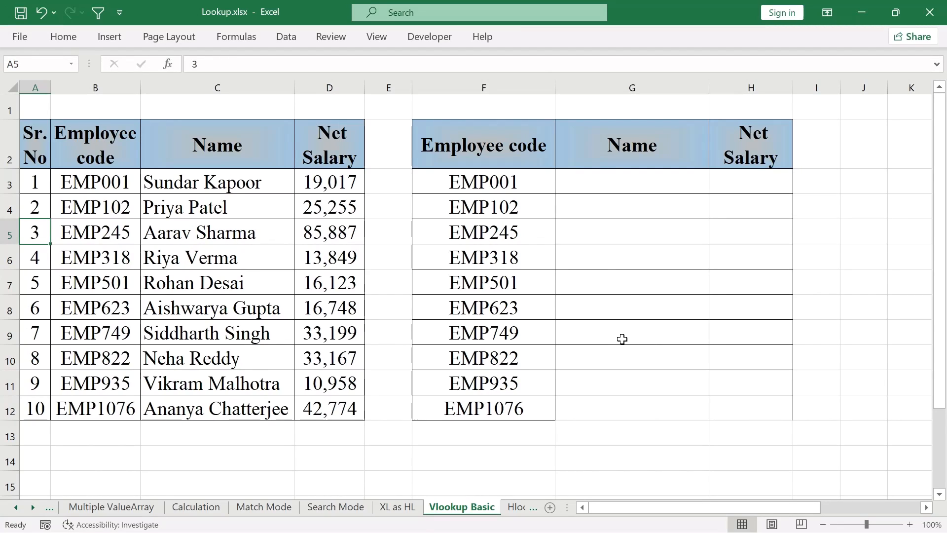
{"action": "left_click", "coordinate": [594, 343]}
{"action": "left_click", "coordinate": [609, 183]}
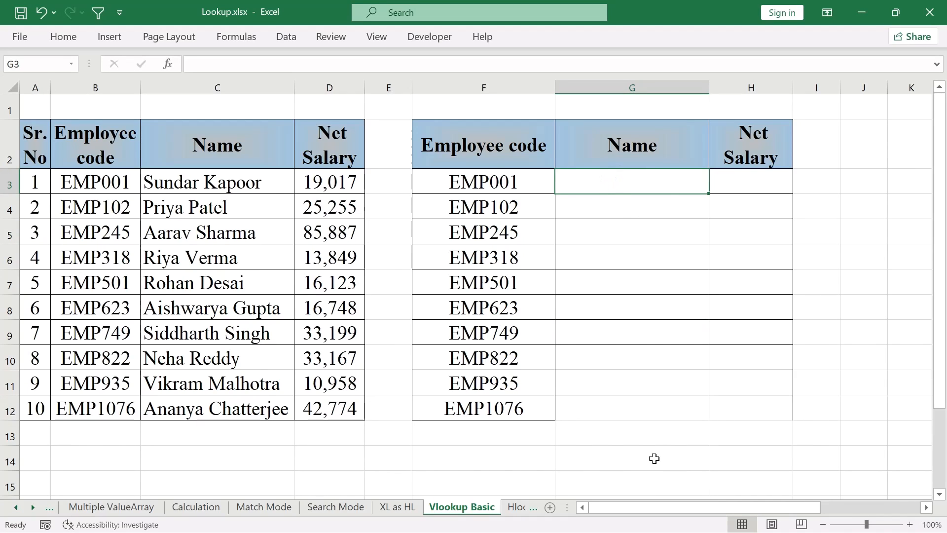
{"action": "left_click", "coordinate": [641, 402]}
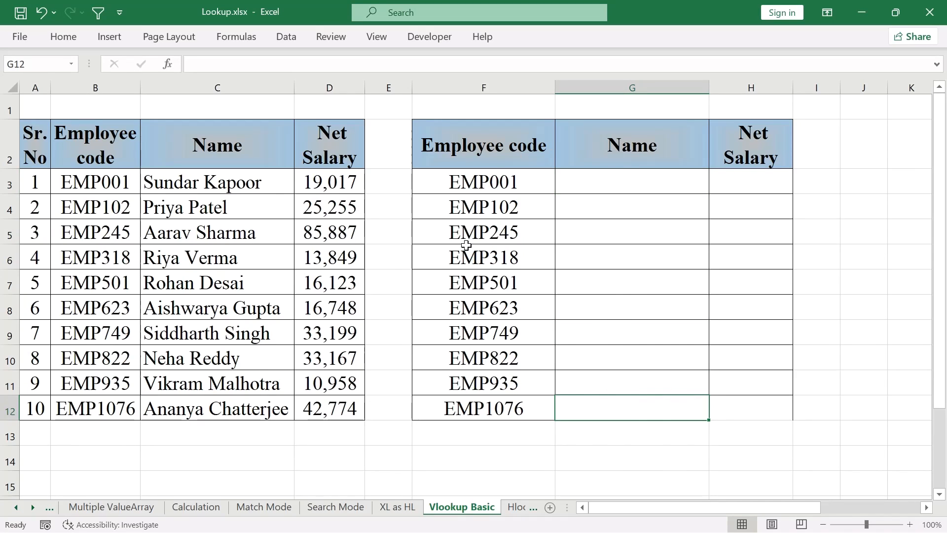
Begin one VLOOKUP across G3:G12 with the absolute range $F$3:$F$12 as its lookup value
{"action": "left_click_drag", "start_coordinate": [607, 186], "coordinate": [617, 405]}
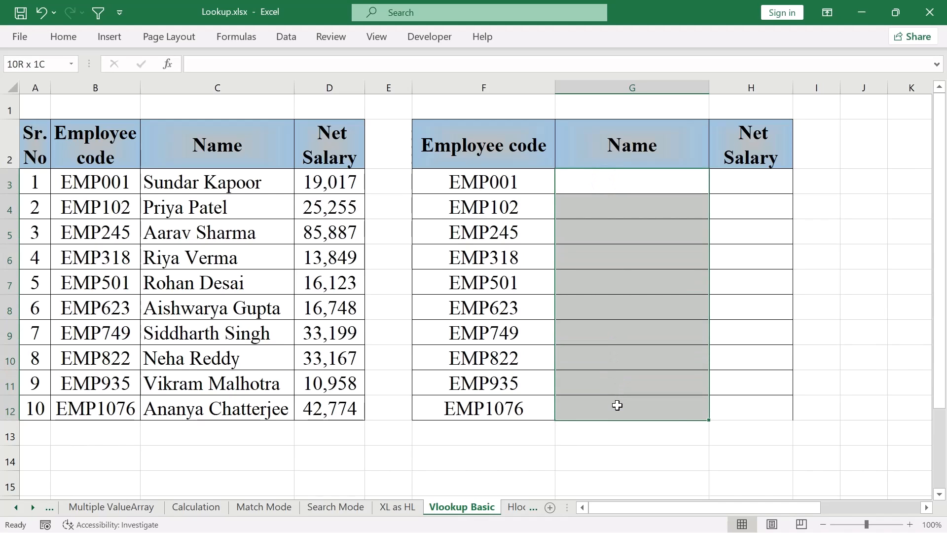
{"action": "type", "text": "="}
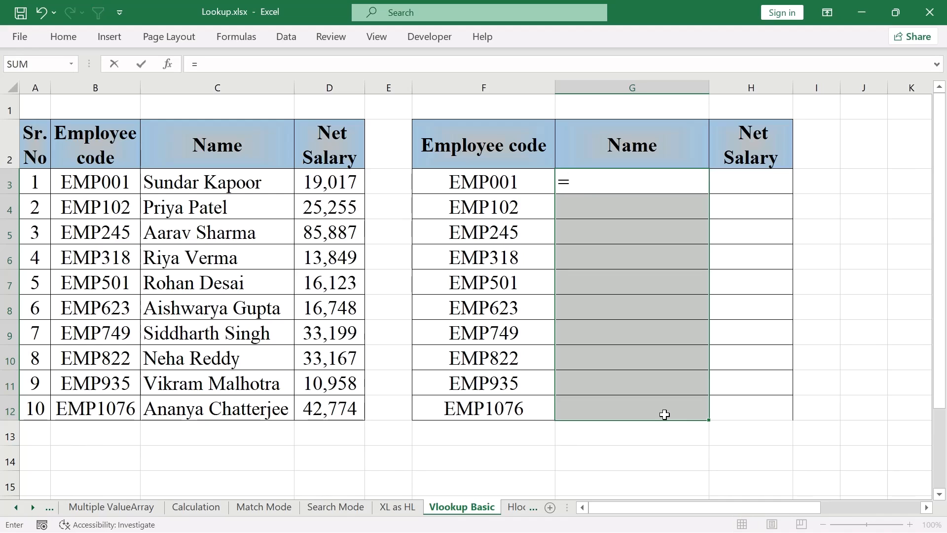
{"action": "type", "text": "VLOOKUP("}
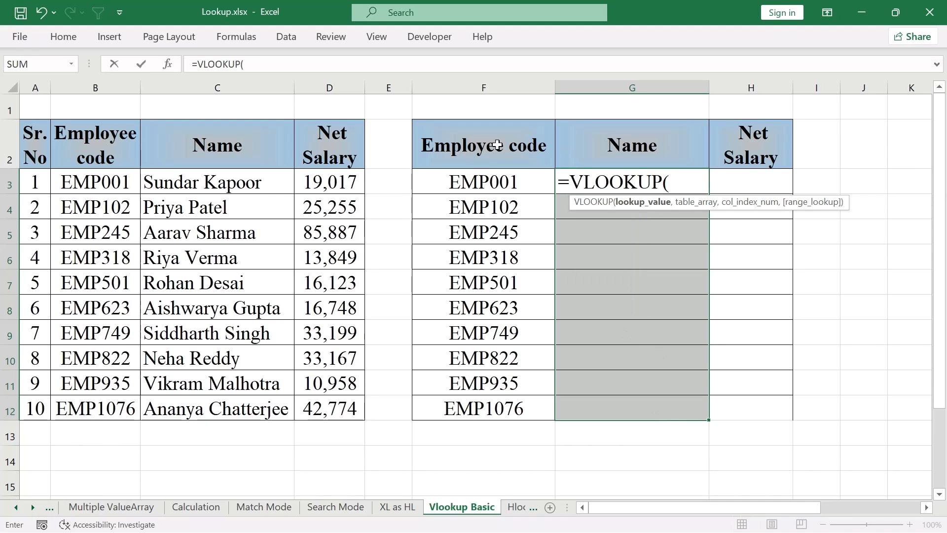
{"action": "left_click", "coordinate": [478, 184]}
{"action": "left_click_drag", "start_coordinate": [478, 186], "coordinate": [493, 410]}
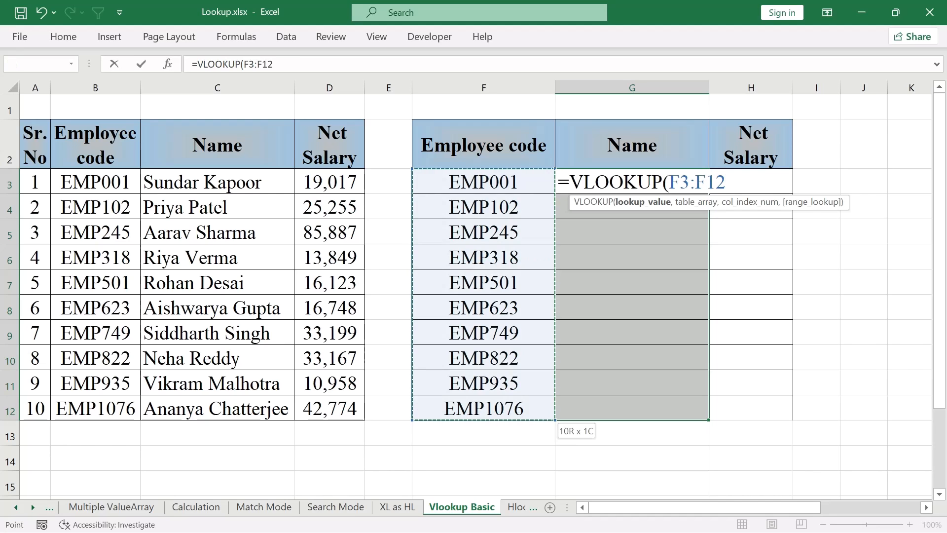
{"action": "key", "text": "F4"}
{"action": "type", "text": ","}
Complete the VLOOKUP with table $B$3:$D$12, column index 2 and exact match 0, and enter it as an array formula in G3:G12
{"action": "left_click", "coordinate": [107, 186]}
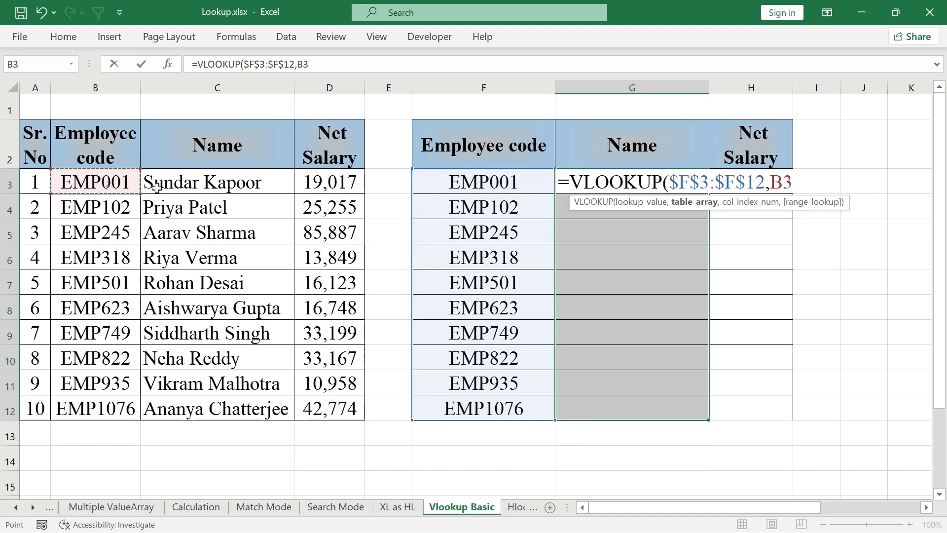
{"action": "left_click_drag", "start_coordinate": [157, 186], "coordinate": [305, 396]}
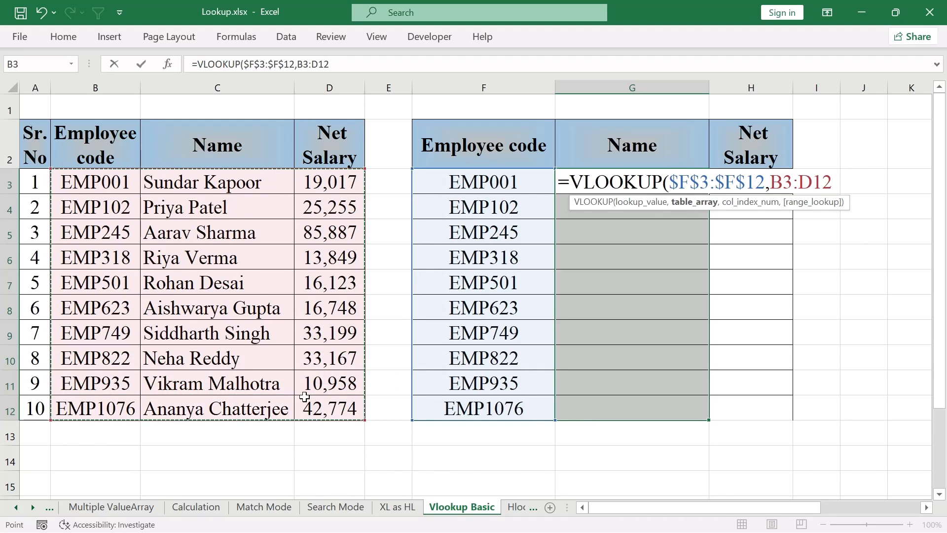
{"action": "key", "text": "F4"}
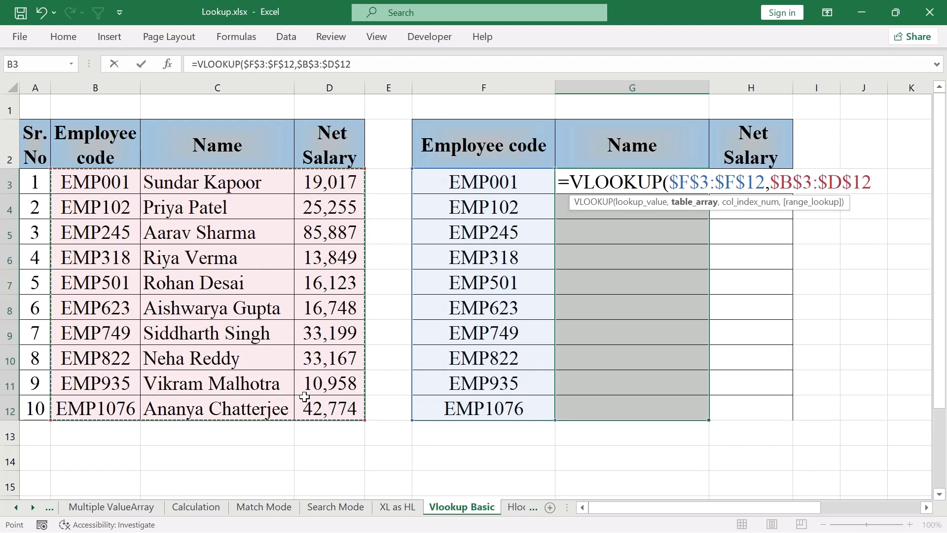
{"action": "type", "text": ",2"}
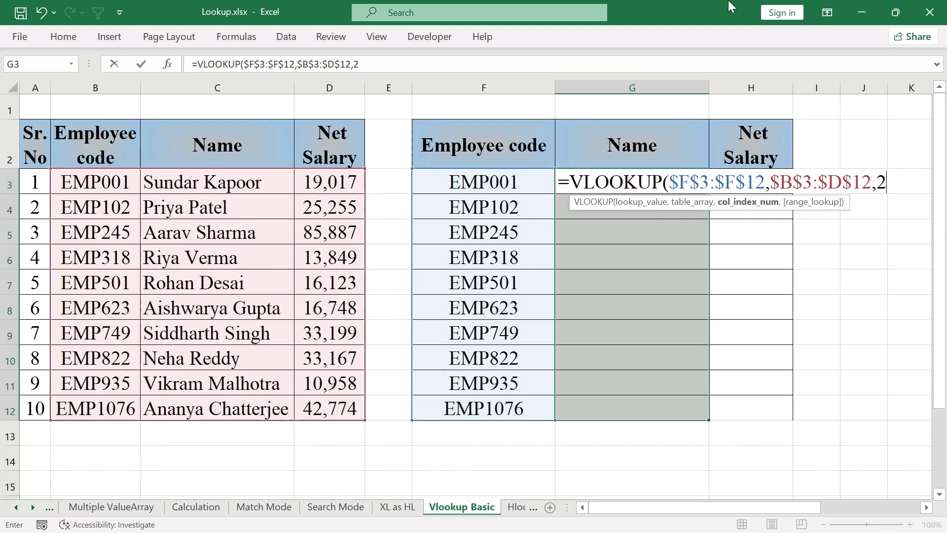
{"action": "type", "text": ",0)"}
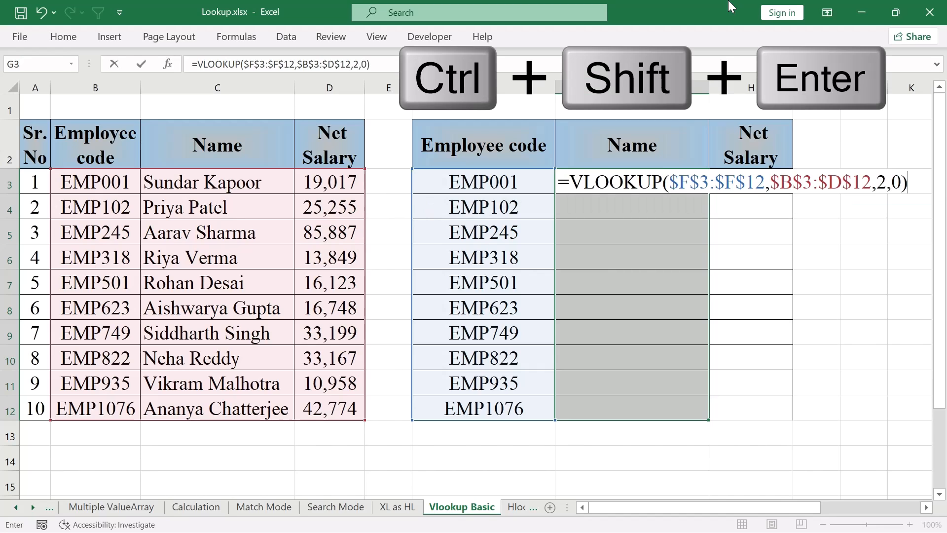
{"action": "key", "text": "ctrl+shift+Return"}
Inspect the array formula in G5 and G12, and try to clear G10 and G3 individually
{"action": "left_click", "coordinate": [656, 232]}
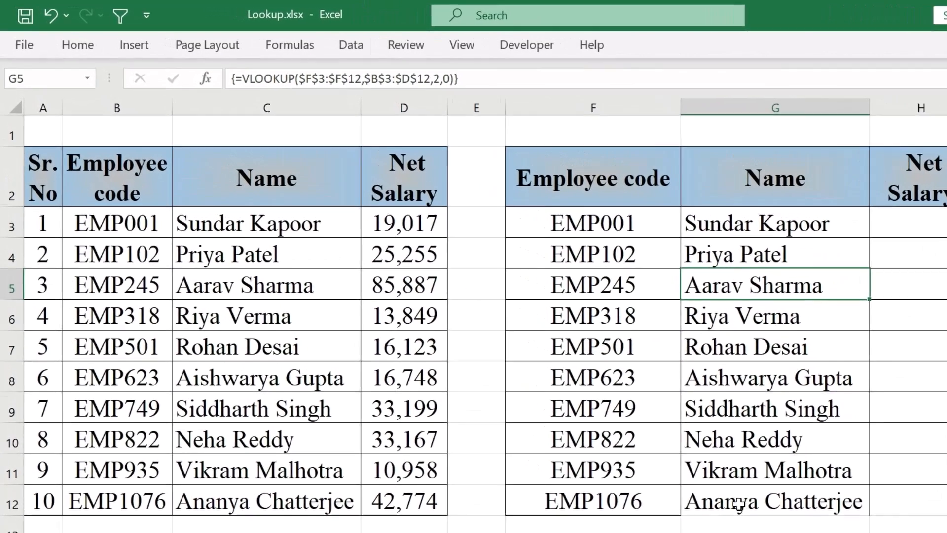
{"action": "left_click", "coordinate": [702, 478]}
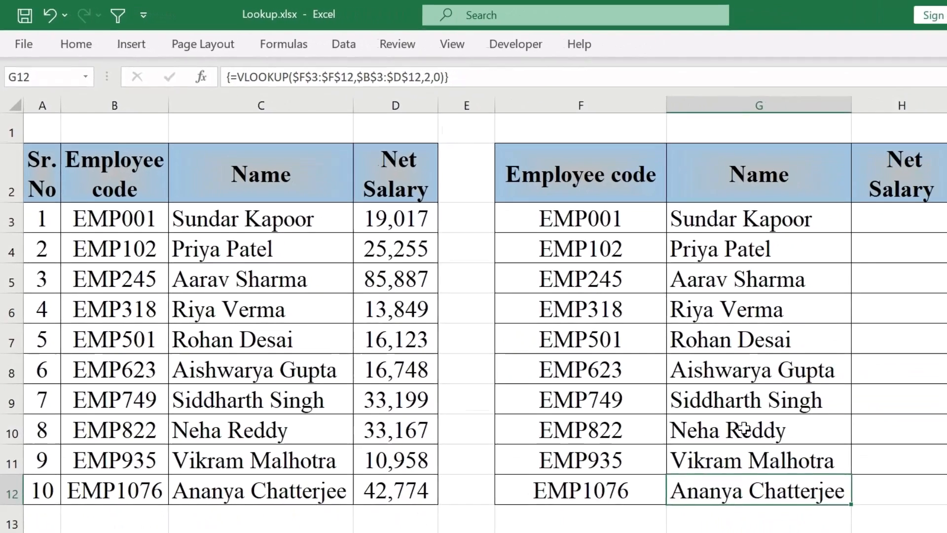
{"action": "left_click", "coordinate": [744, 429]}
{"action": "key", "text": "Delete"}
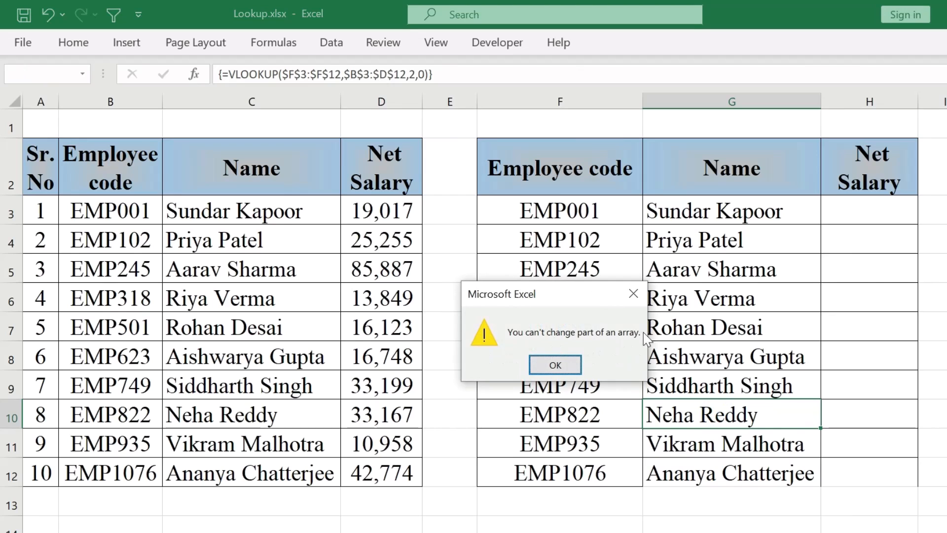
{"action": "key", "text": "Return"}
{"action": "left_click", "coordinate": [698, 212]}
{"action": "key", "text": "Delete"}
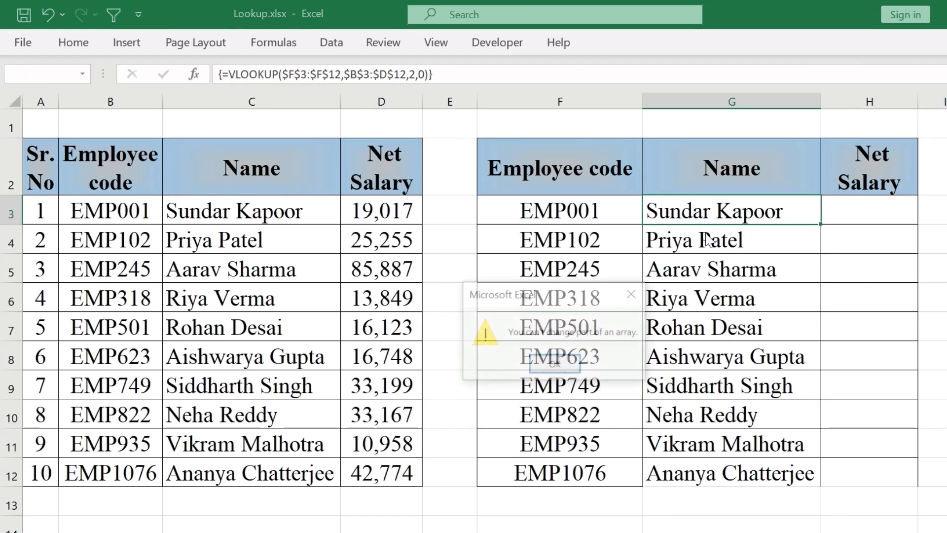
{"action": "key", "text": "Return"}
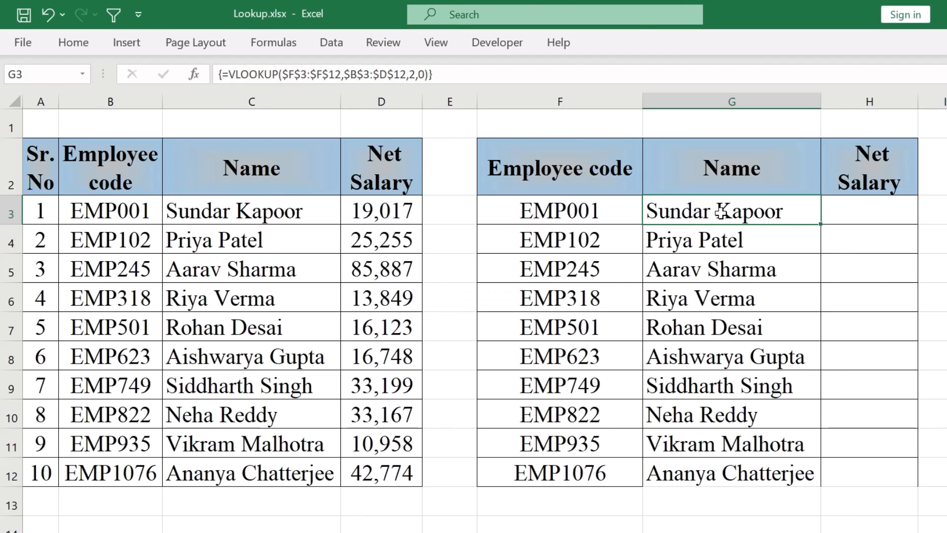
Clear the entire array formula range G3:G12 at once, and undo the deletion
{"action": "key", "text": "ctrl+shift+Down"}
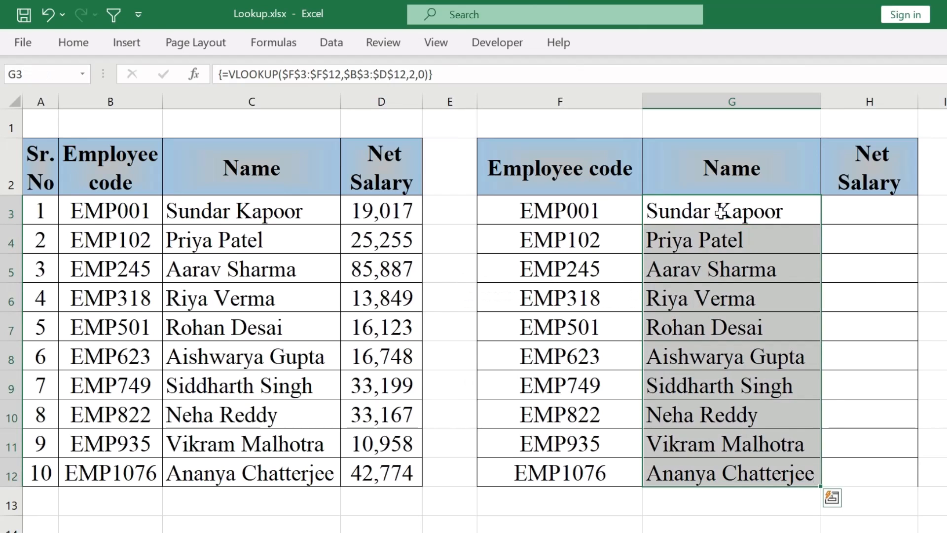
{"action": "key", "text": "Delete"}
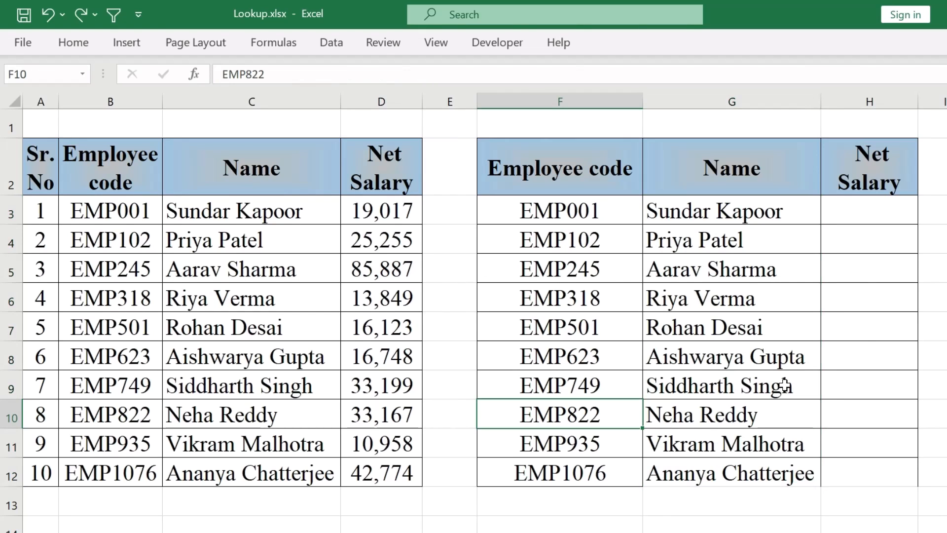
{"action": "left_click", "coordinate": [746, 355]}
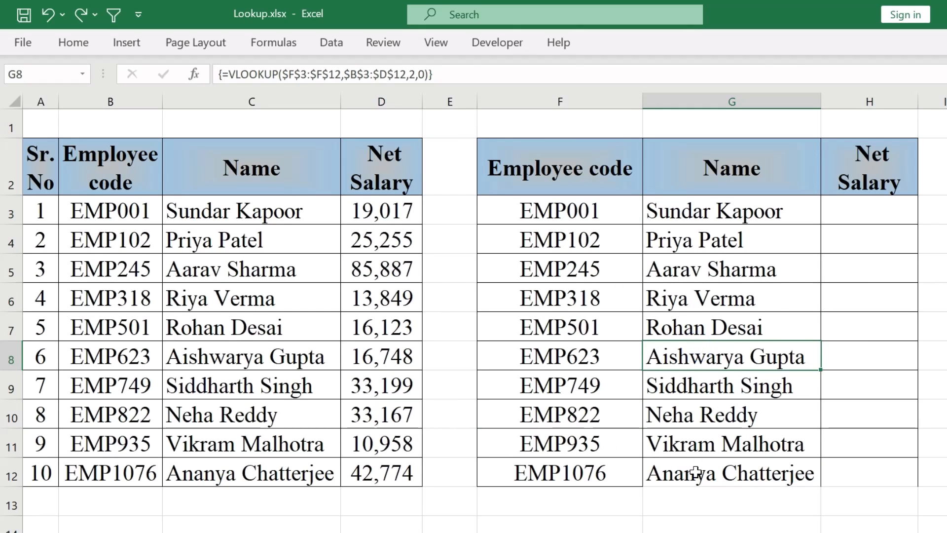
{"action": "key", "text": "ctrl+Up"}
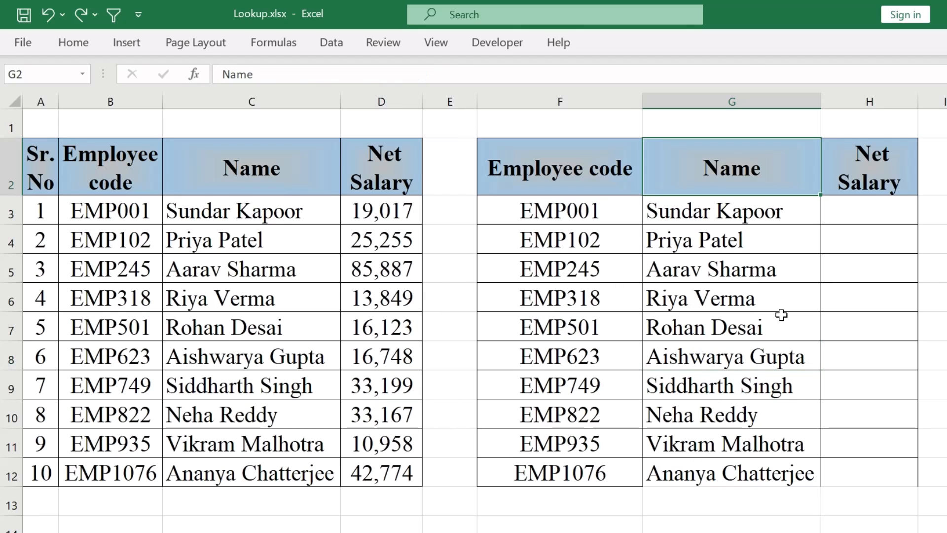
{"action": "key", "text": "Right"}
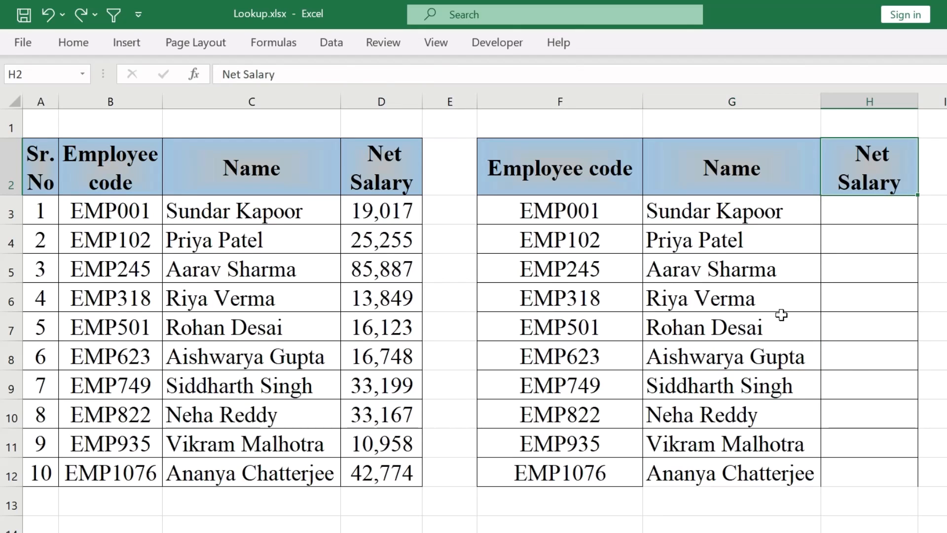
{"action": "key", "text": "ctrl+Right"}
{"action": "key", "text": "ctrl+Left"}
{"action": "key", "text": "ctrl+Left"}
{"action": "key", "text": "ctrl+Left"}
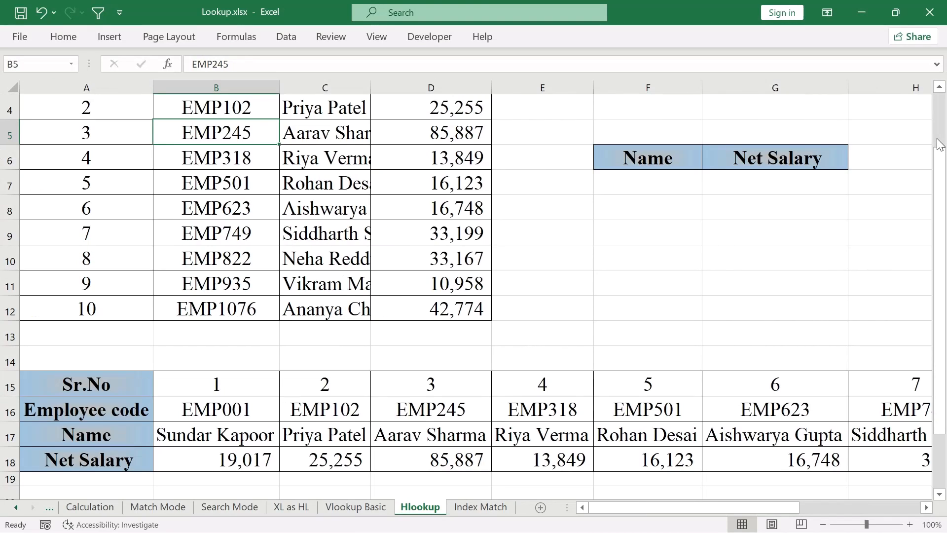
Examine the vertical employee table on the Hlookup sheet, covering headers A2:D2 and serial numbers A3:A12
{"action": "left_click_drag", "start_coordinate": [940, 244], "coordinate": [939, 194]}
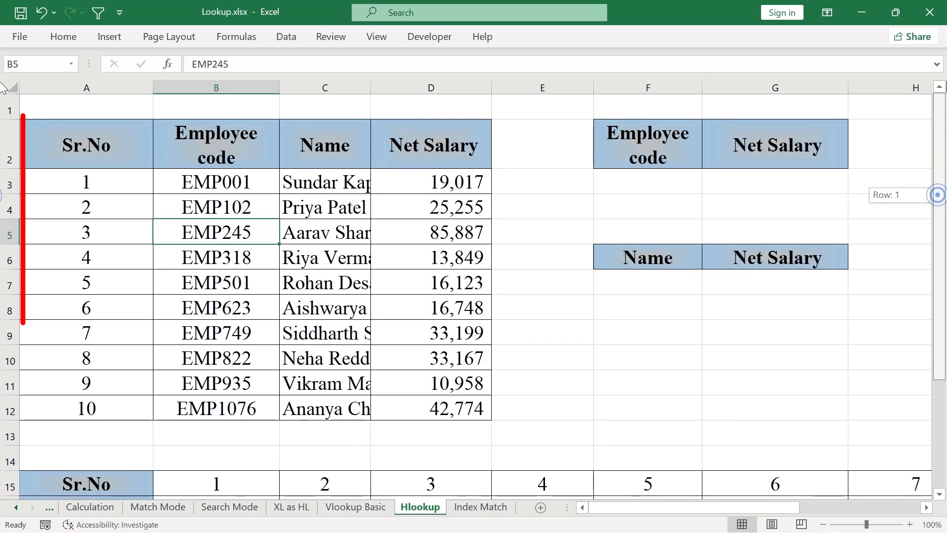
{"action": "left_click_drag", "start_coordinate": [107, 182], "coordinate": [89, 220]}
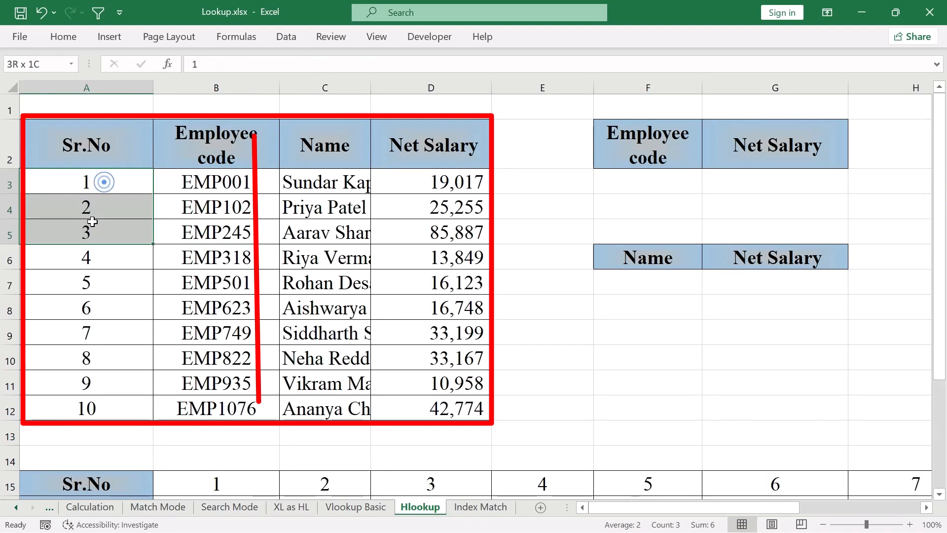
{"action": "left_click", "coordinate": [98, 150]}
{"action": "left_click_drag", "start_coordinate": [114, 150], "coordinate": [428, 146]}
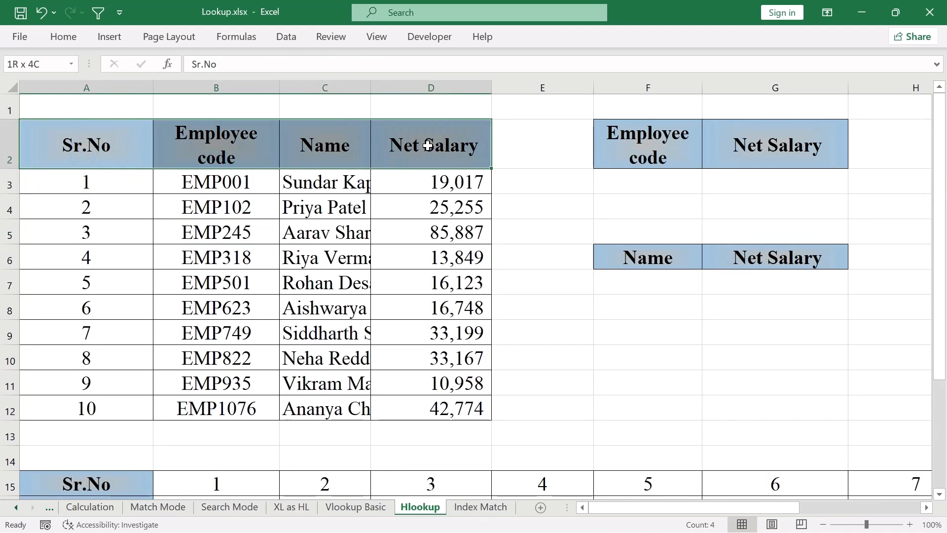
{"action": "left_click_drag", "start_coordinate": [106, 184], "coordinate": [101, 408]}
Examine the horizontal employee table, covering its row headings A15:A18 and the serial numbers running across row 15
{"action": "left_click_drag", "start_coordinate": [942, 213], "coordinate": [940, 322]}
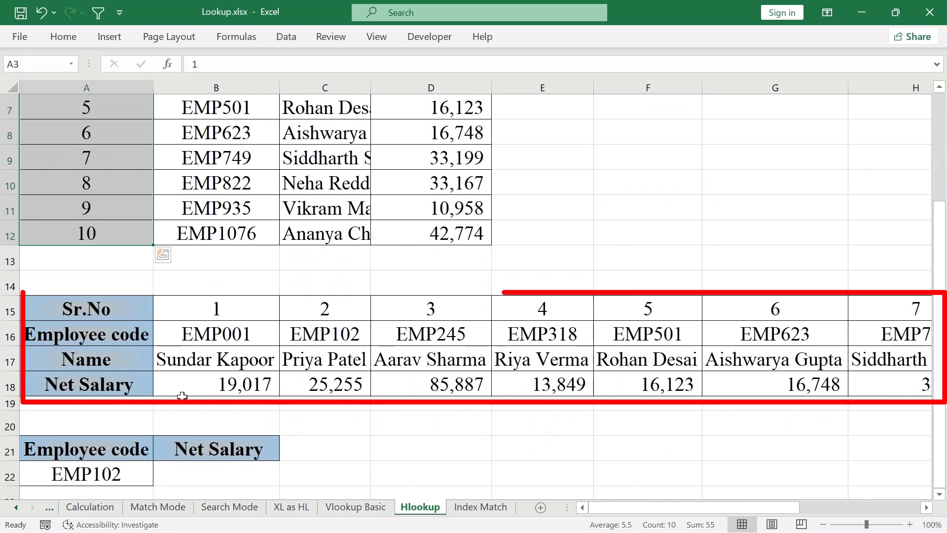
{"action": "left_click", "coordinate": [131, 307]}
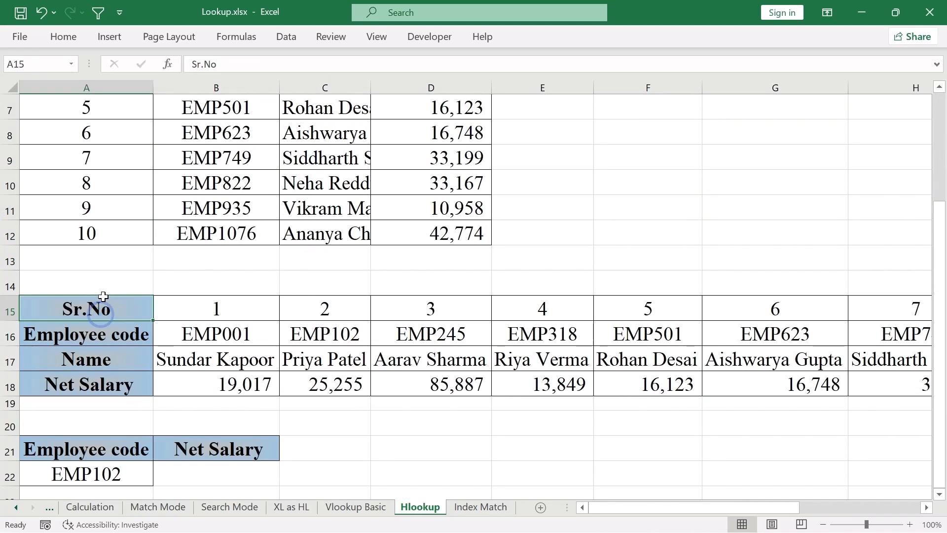
{"action": "left_click_drag", "start_coordinate": [102, 303], "coordinate": [104, 384]}
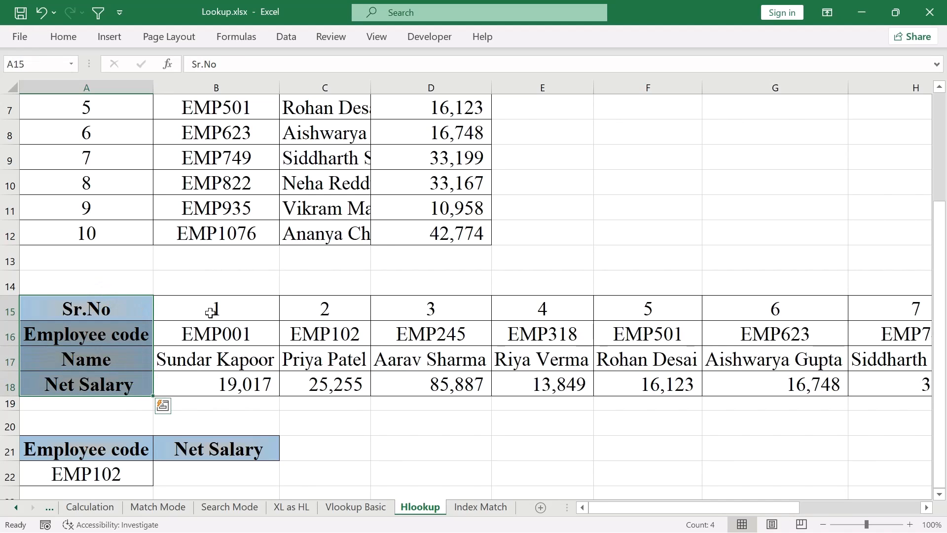
{"action": "left_click_drag", "start_coordinate": [211, 312], "coordinate": [783, 330]}
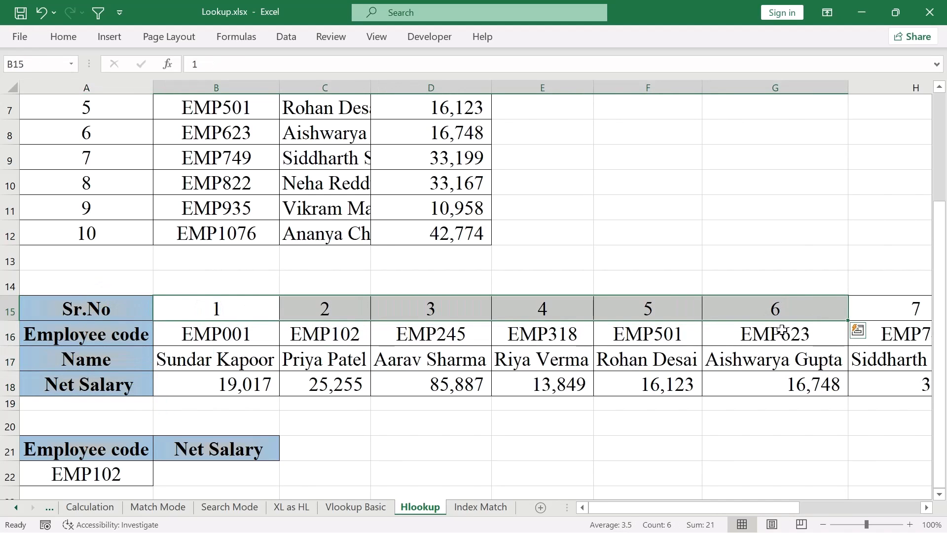
{"action": "left_click", "coordinate": [222, 313]}
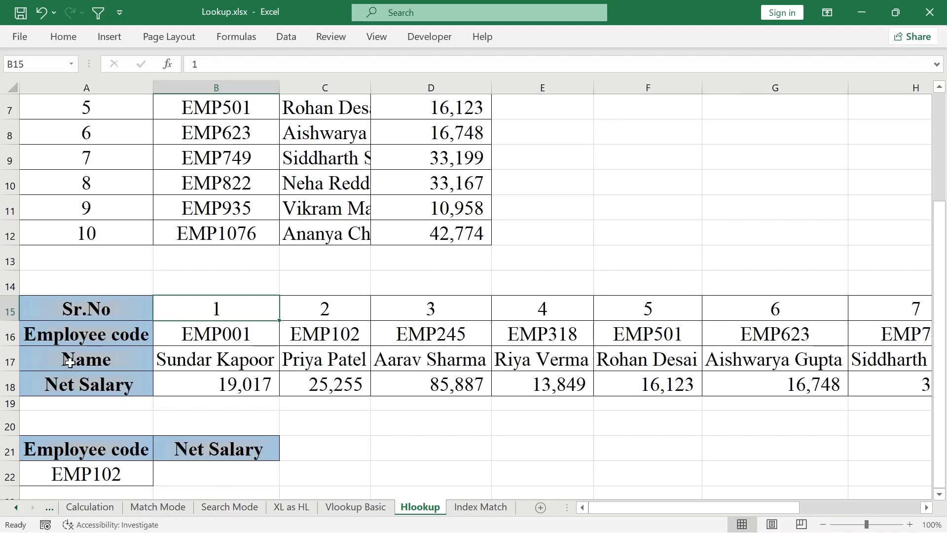
Begin an HLOOKUP formula in B22 with the employee code in A22 as its lookup value
{"action": "left_click", "coordinate": [219, 478]}
{"action": "type", "text": "="}
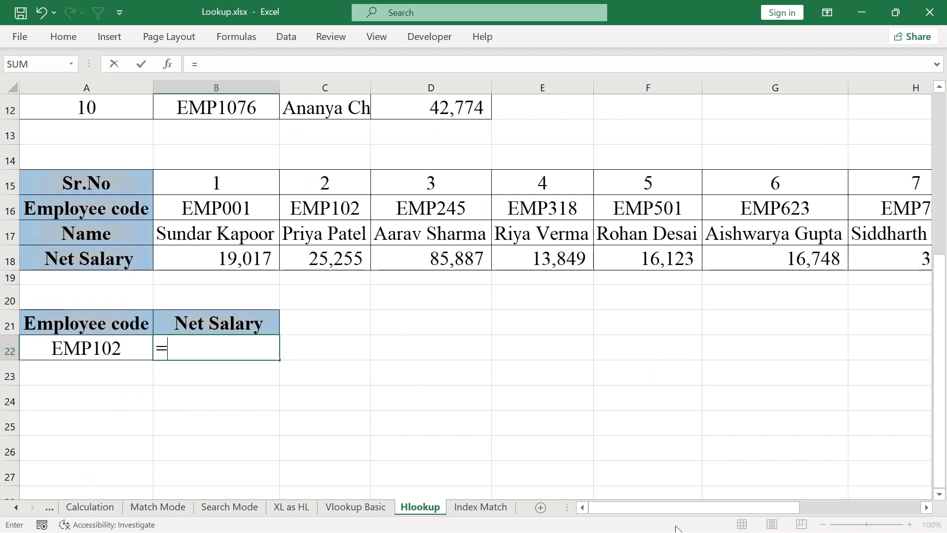
{"action": "type", "text": "HL"}
{"action": "key", "text": "Tab"}
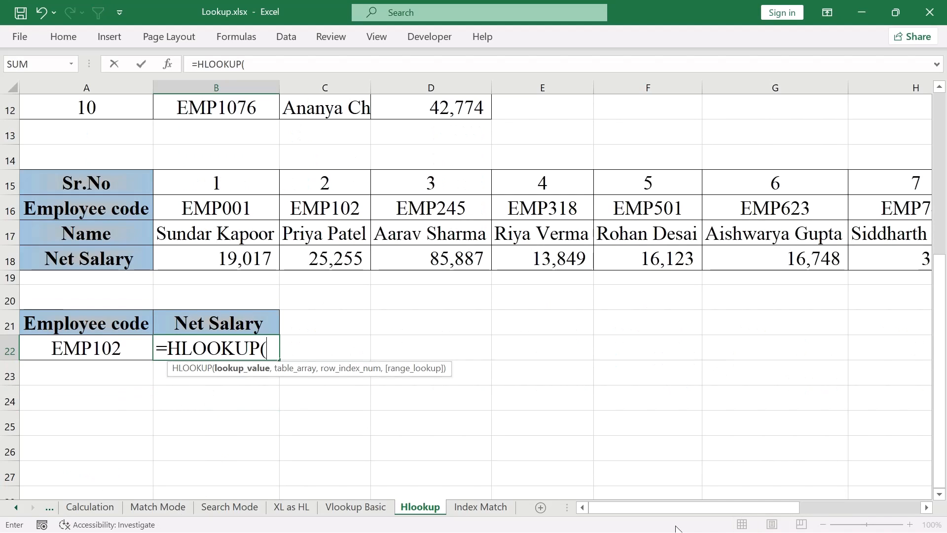
{"action": "left_click", "coordinate": [86, 348]}
{"action": "type", "text": ","}
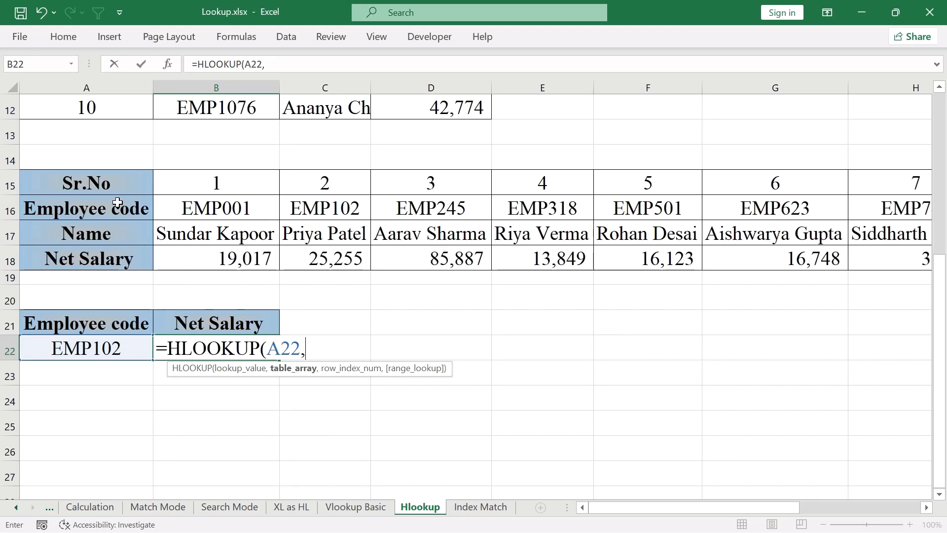
Complete B22's HLOOKUP with table range A16:K18, row index 3 and exact match 0
{"action": "left_click_drag", "start_coordinate": [117, 203], "coordinate": [252, 203]}
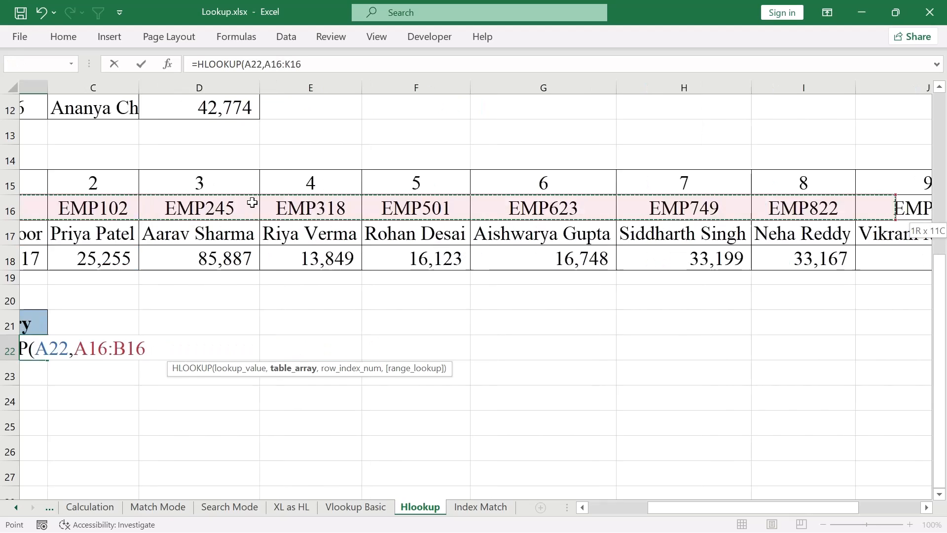
{"action": "key", "text": "shift+Down"}
{"action": "key", "text": "shift+Down"}
{"action": "type", "text": ",3"}
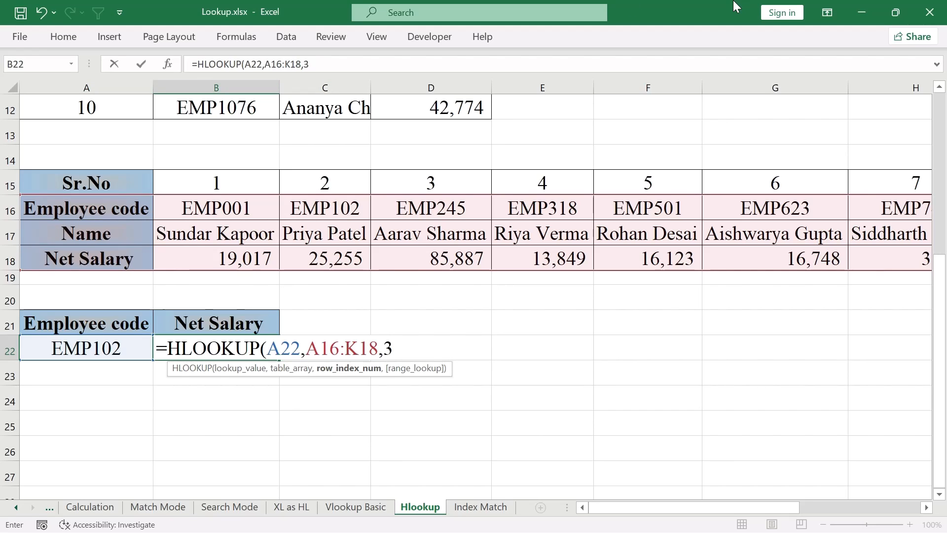
{"action": "type", "text": ","}
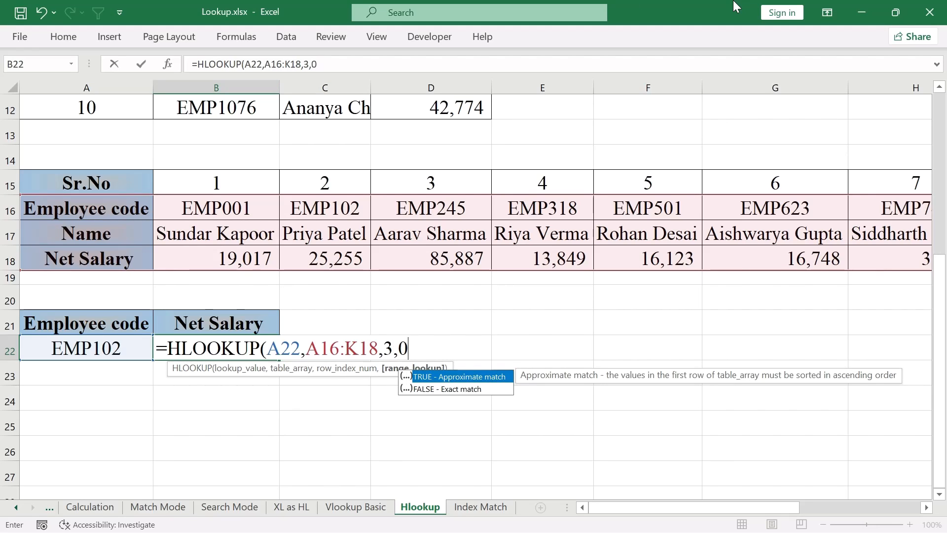
{"action": "type", "text": "0)"}
{"action": "key", "text": "Return"}
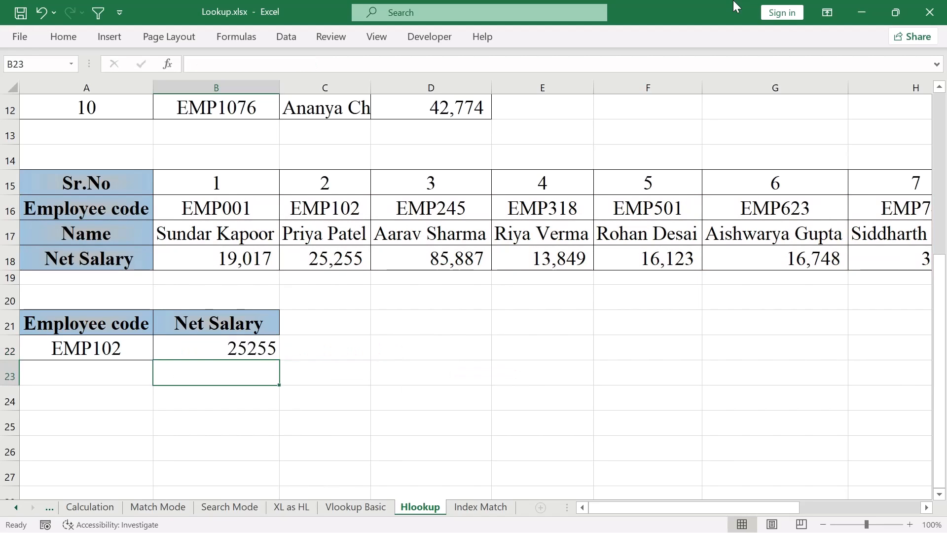
Compare the table layout on the Vlookup Basic sheet with the one on the Hlookup sheet
{"action": "left_click", "coordinate": [398, 351]}
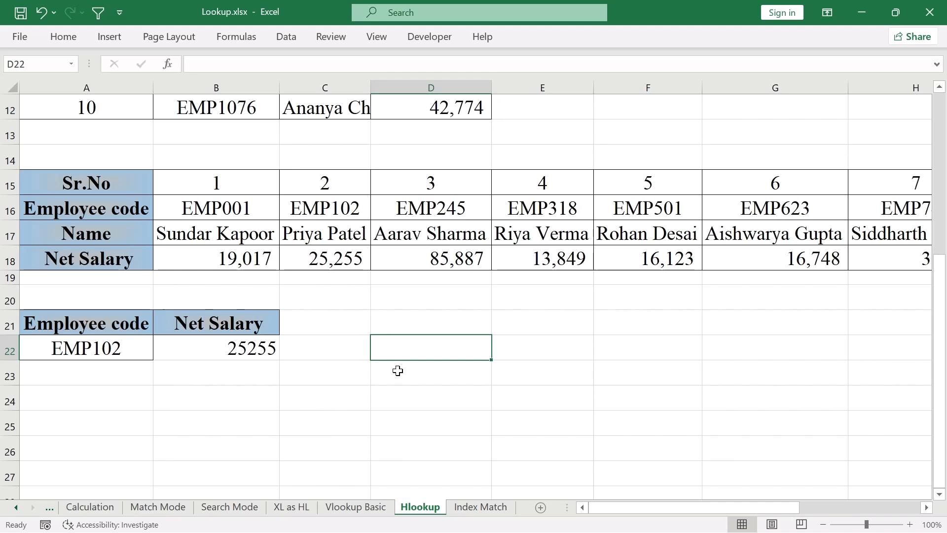
{"action": "left_click", "coordinate": [356, 507]}
{"action": "left_click", "coordinate": [419, 507]}
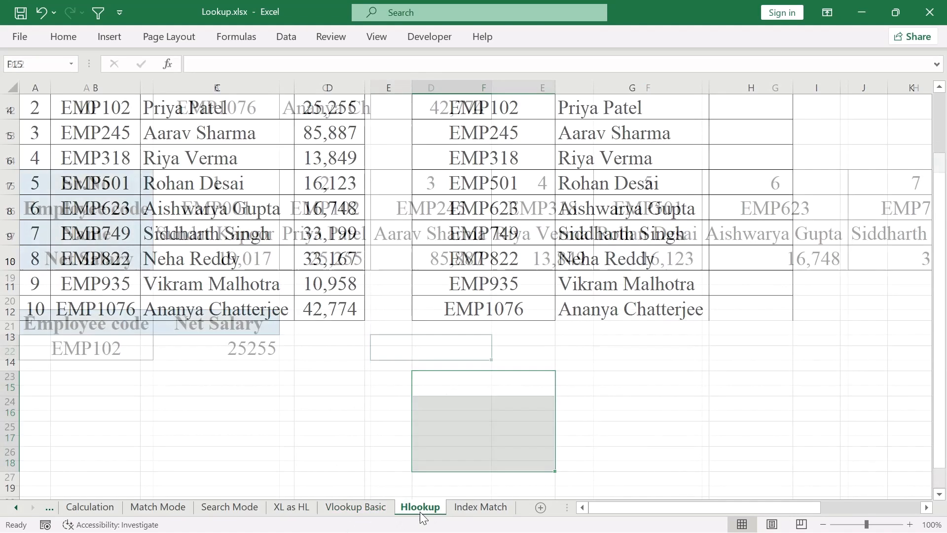
{"action": "left_click", "coordinate": [227, 371]}
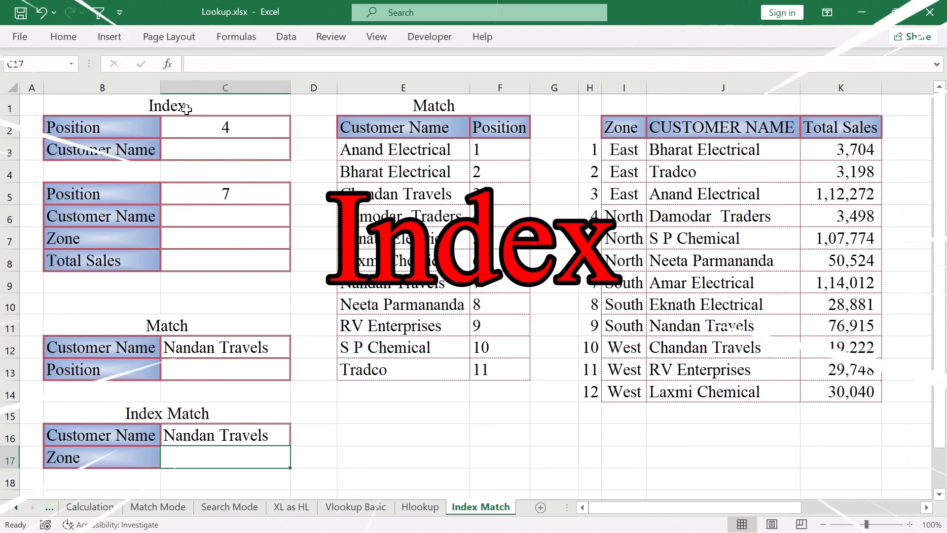
Examine the Index block B1:C3 on the Index Match sheet, including the position value in C2
{"action": "left_click", "coordinate": [186, 108]}
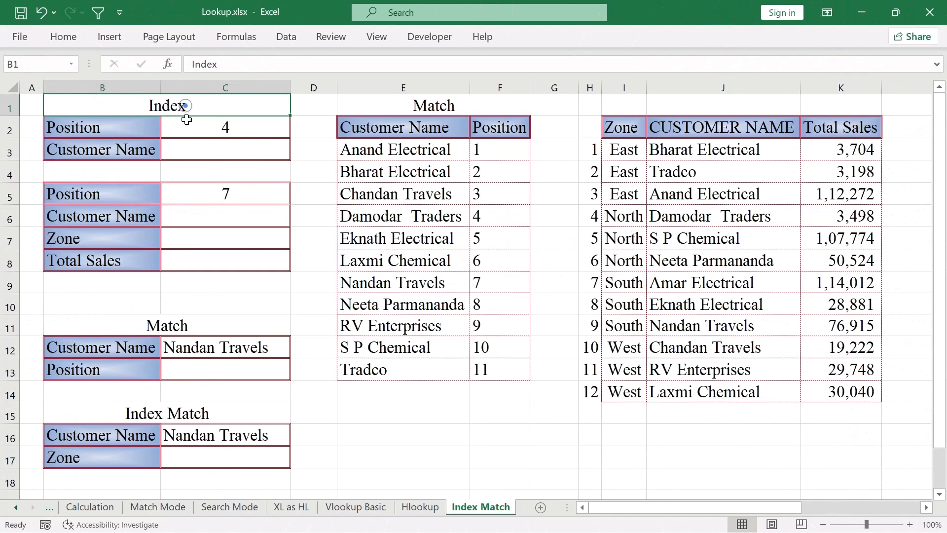
{"action": "left_click_drag", "start_coordinate": [186, 119], "coordinate": [186, 148]}
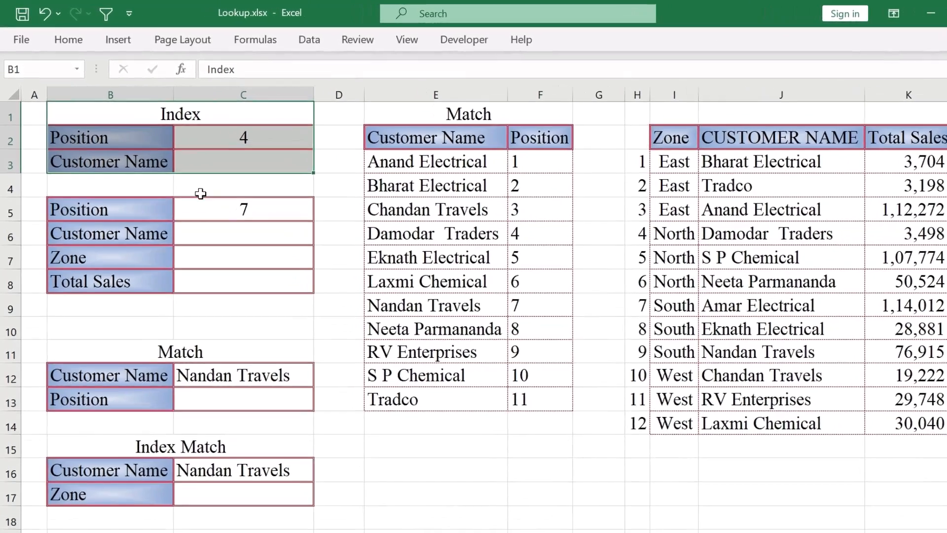
{"action": "left_click", "coordinate": [215, 169]}
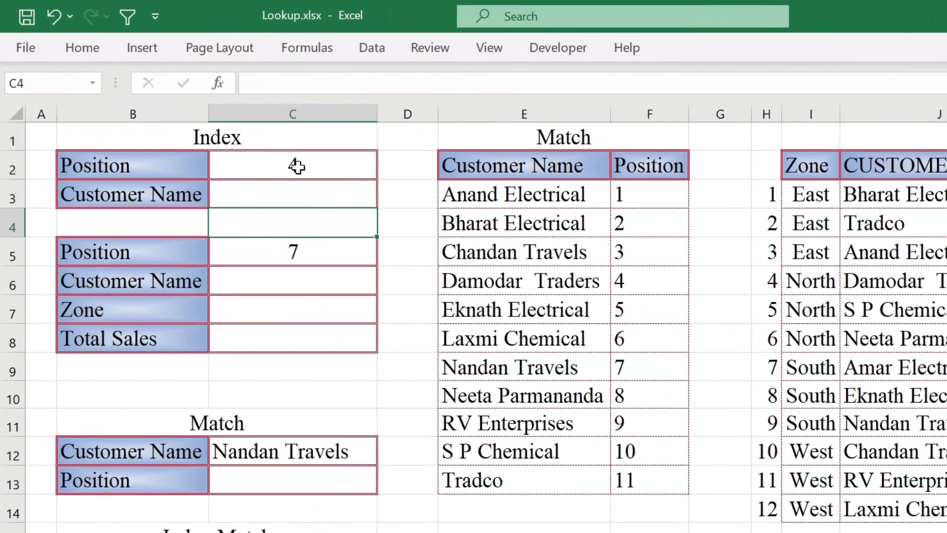
{"action": "left_click", "coordinate": [297, 166]}
Inspect the position formulas in F3:F6 and the matching customer names in column E
{"action": "left_click", "coordinate": [653, 198]}
{"action": "left_click", "coordinate": [638, 220]}
{"action": "left_click", "coordinate": [639, 248]}
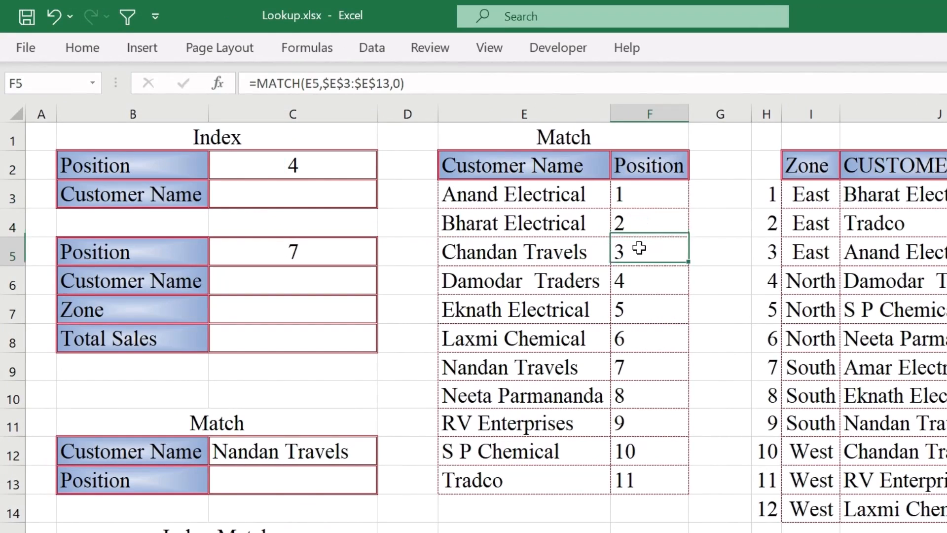
{"action": "left_click", "coordinate": [636, 278]}
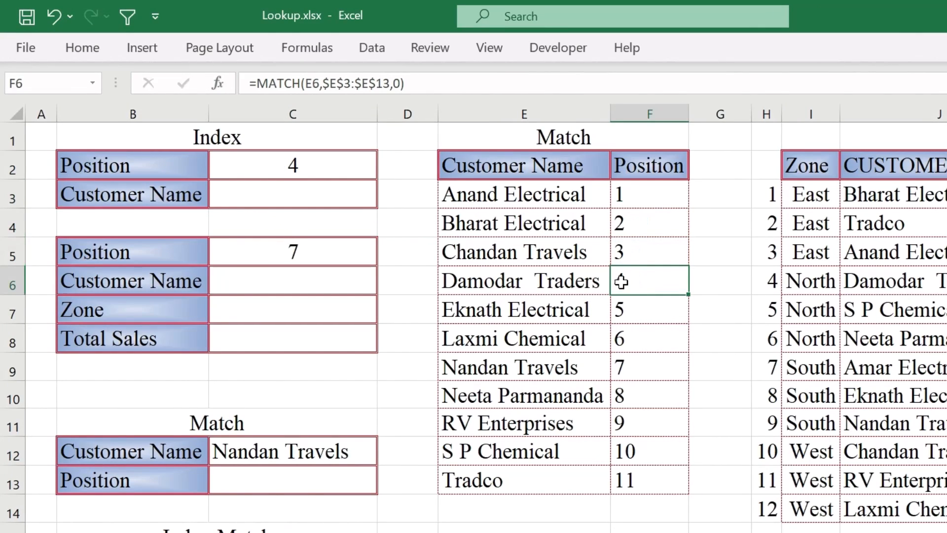
{"action": "left_click_drag", "start_coordinate": [640, 197], "coordinate": [636, 286]}
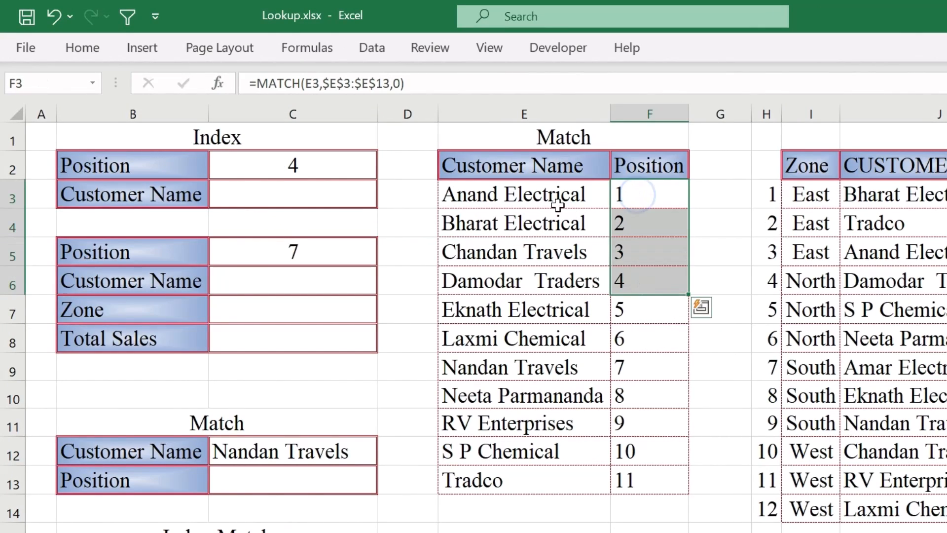
{"action": "left_click_drag", "start_coordinate": [514, 199], "coordinate": [510, 340]}
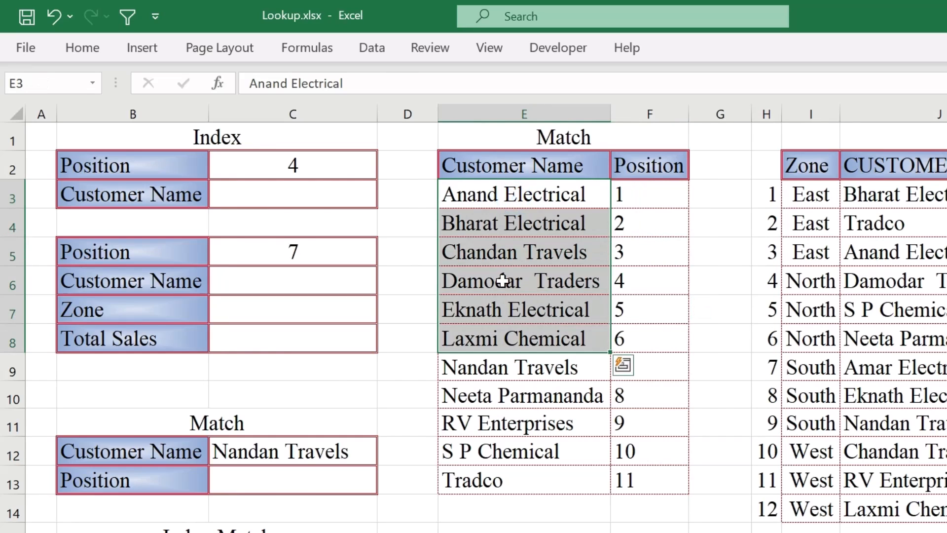
Enter an INDEX formula in C3 using the customer list E3:E13 as the array and C2 as the row number
{"action": "left_click", "coordinate": [311, 197]}
{"action": "type", "text": "="}
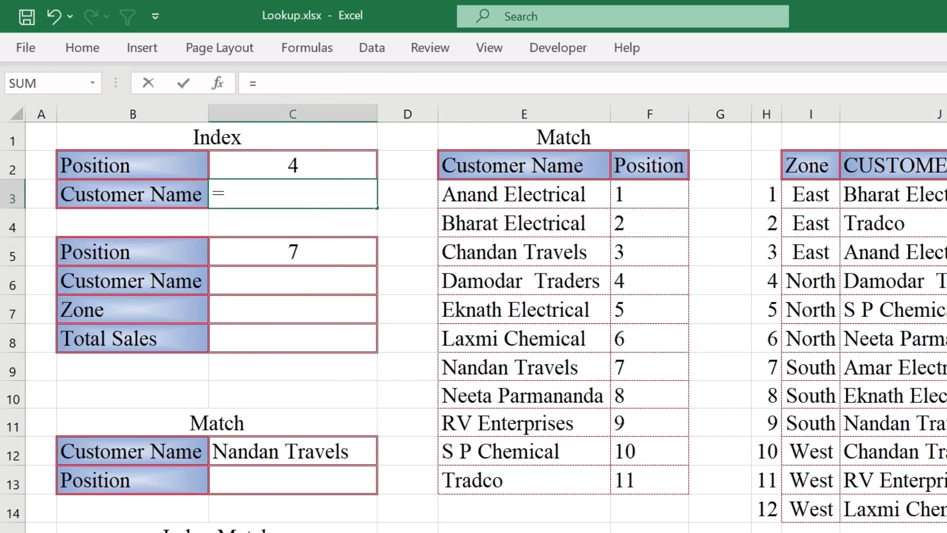
{"action": "type", "text": "IN"}
{"action": "key", "text": "Tab"}
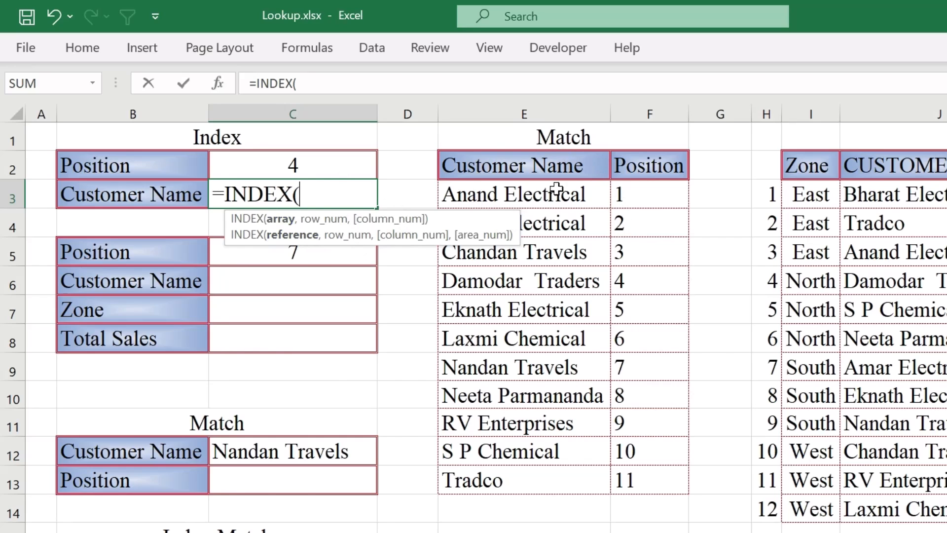
{"action": "left_click_drag", "start_coordinate": [525, 195], "coordinate": [528, 474]}
{"action": "type", "text": ","}
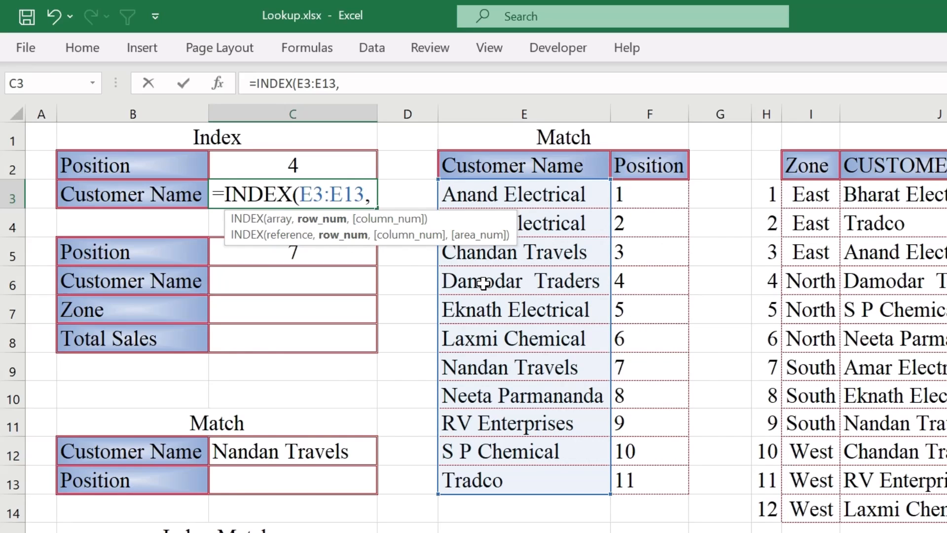
{"action": "type", "text": "4"}
{"action": "left_click", "coordinate": [302, 161]}
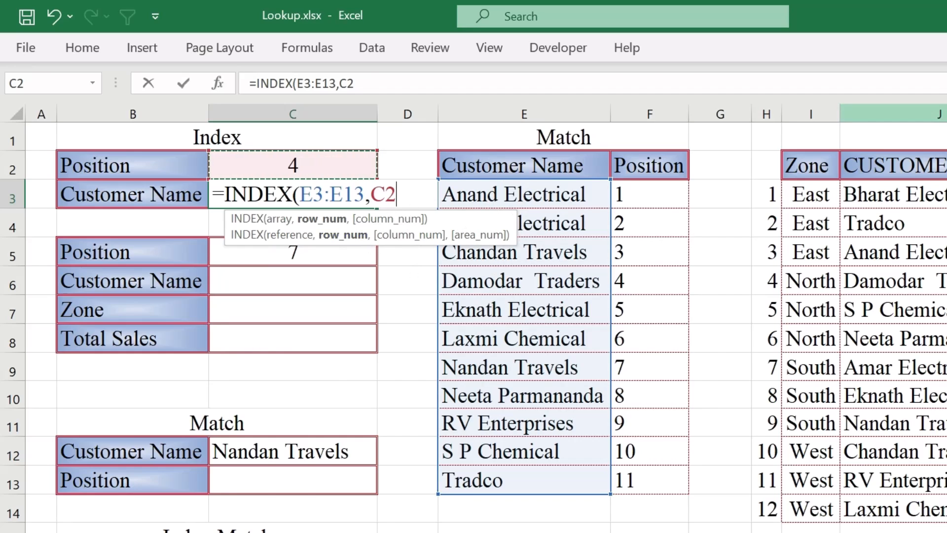
{"action": "type", "text": ")"}
{"action": "key", "text": "ctrl+Return"}
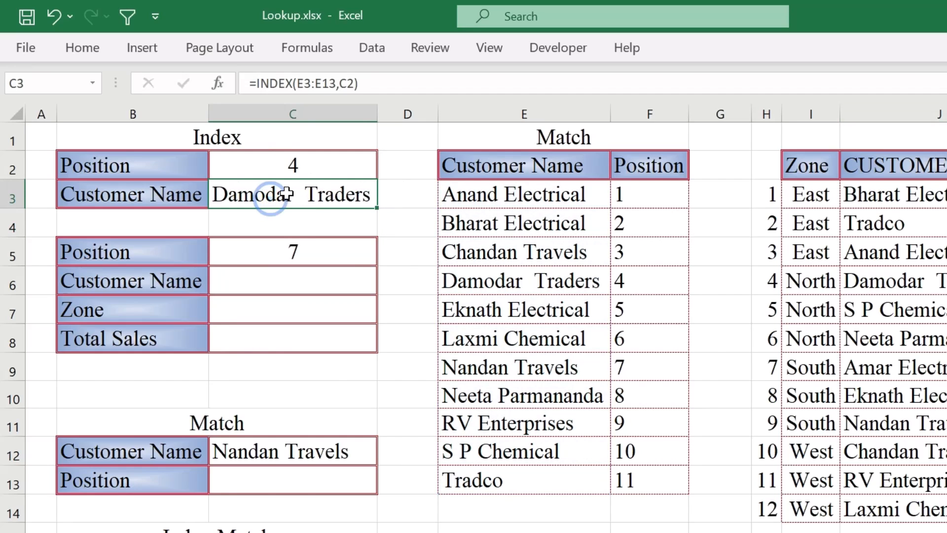
Test the C3 lookup against the customer list by setting the position in C2 to 5 and finally to 6
{"action": "left_click", "coordinate": [494, 270]}
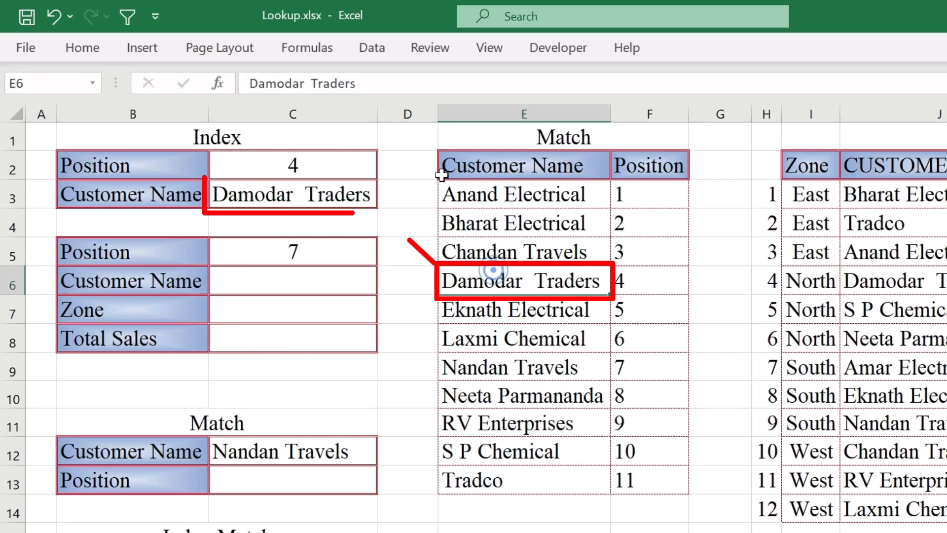
{"action": "left_click", "coordinate": [280, 192]}
{"action": "left_click", "coordinate": [297, 163]}
{"action": "type", "text": "5"}
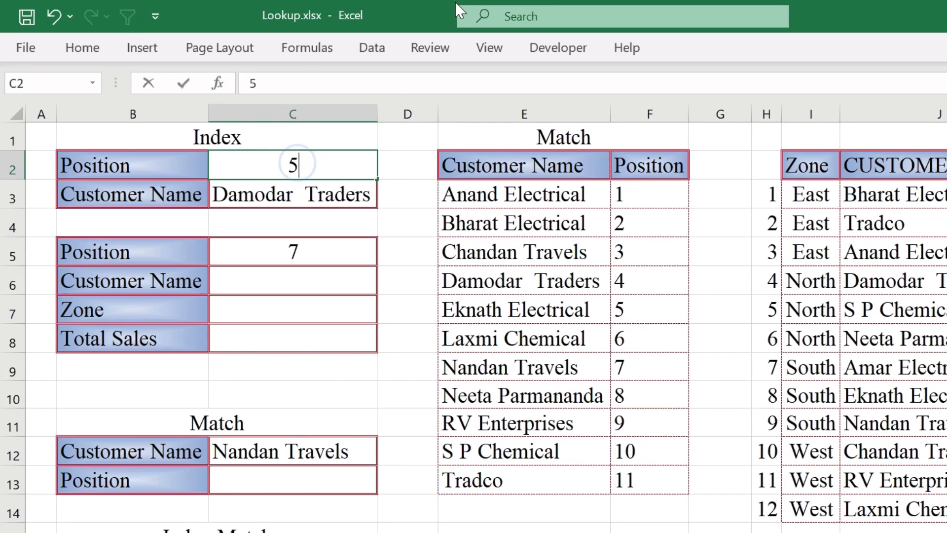
{"action": "key", "text": "Return"}
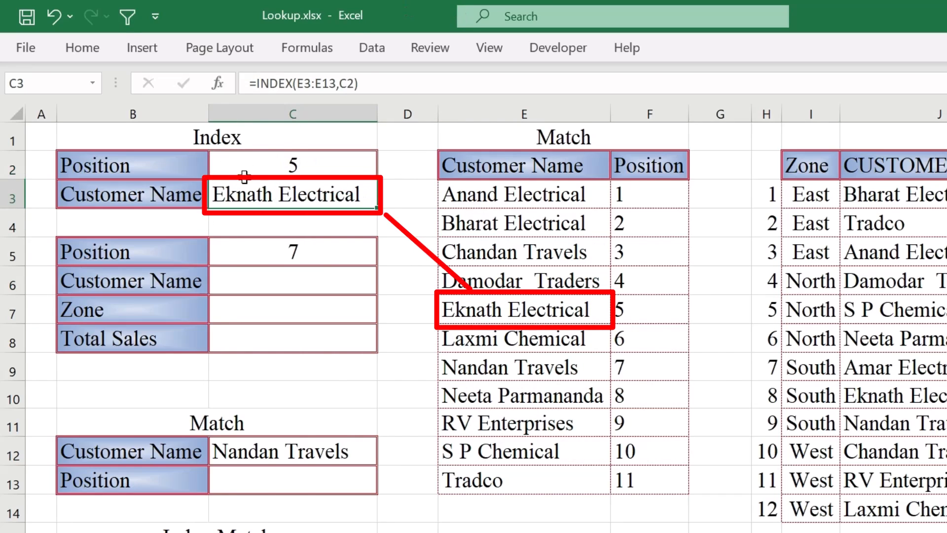
{"action": "left_click", "coordinate": [299, 164]}
{"action": "type", "text": "6"}
{"action": "key", "text": "Return"}
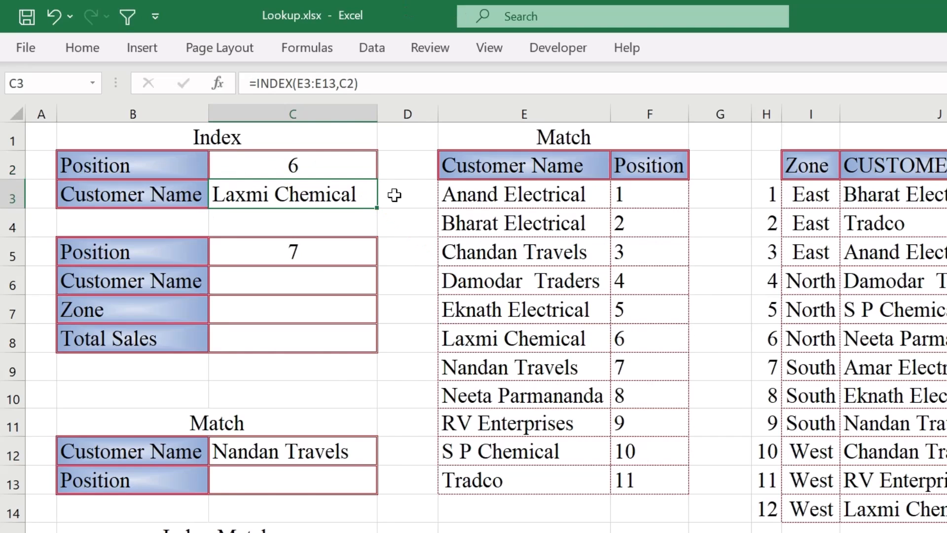
Examine the Customer Name, Zone and Total Sales fields in the second Index block, B6:C8
{"action": "key", "text": "Down"}
{"action": "key", "text": "Down"}
{"action": "key", "text": "Down"}
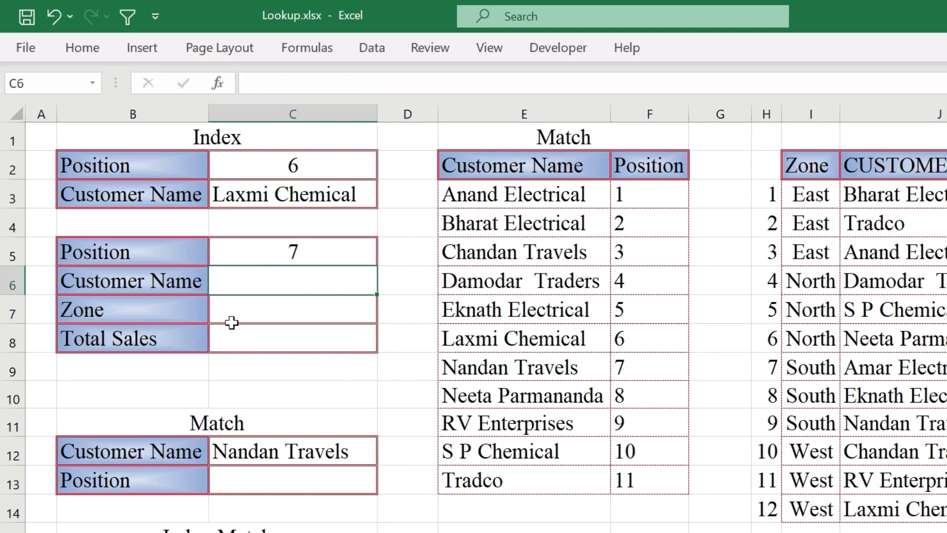
{"action": "left_click", "coordinate": [177, 273]}
{"action": "left_click", "coordinate": [154, 303]}
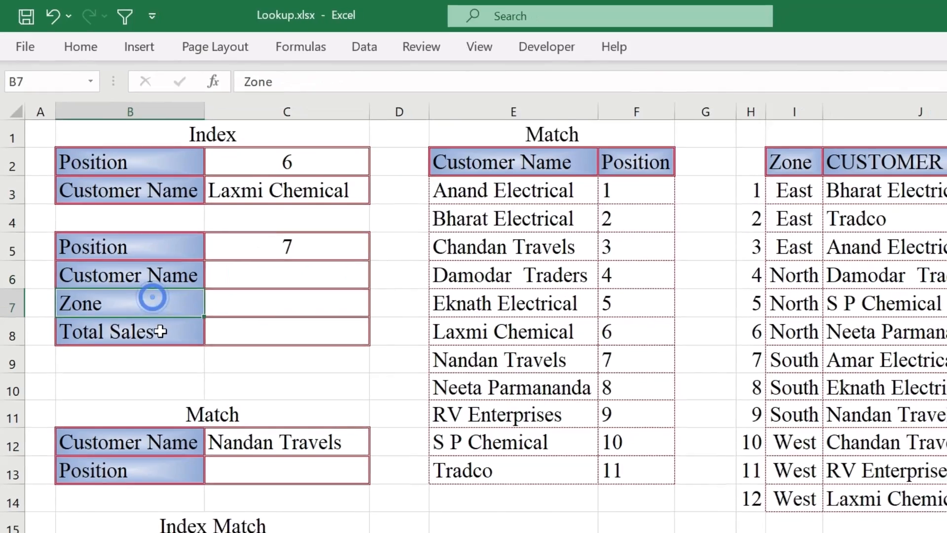
{"action": "left_click", "coordinate": [163, 338]}
Start an INDEX formula in C6 with the absolute table range $I$3:$K$14 as its array
{"action": "double_click", "coordinate": [256, 241]}
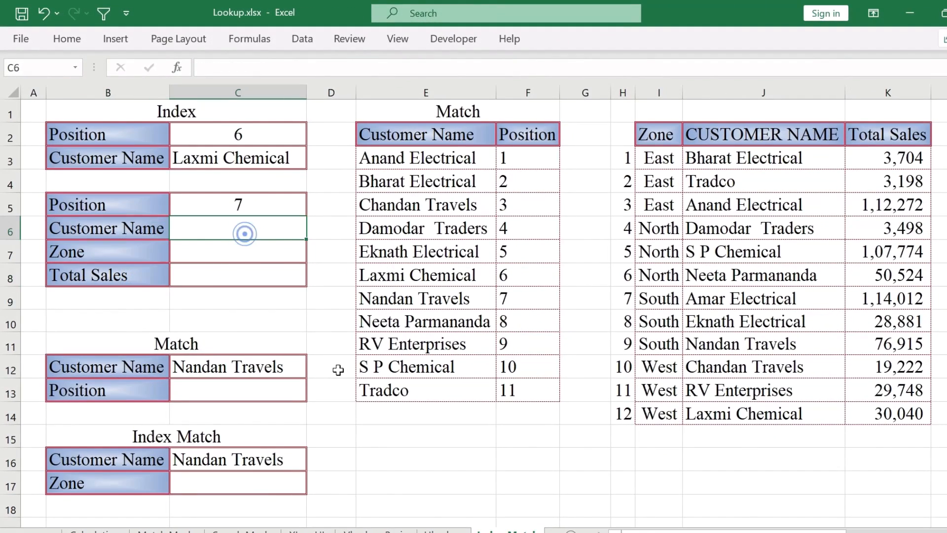
{"action": "type", "text": "=in"}
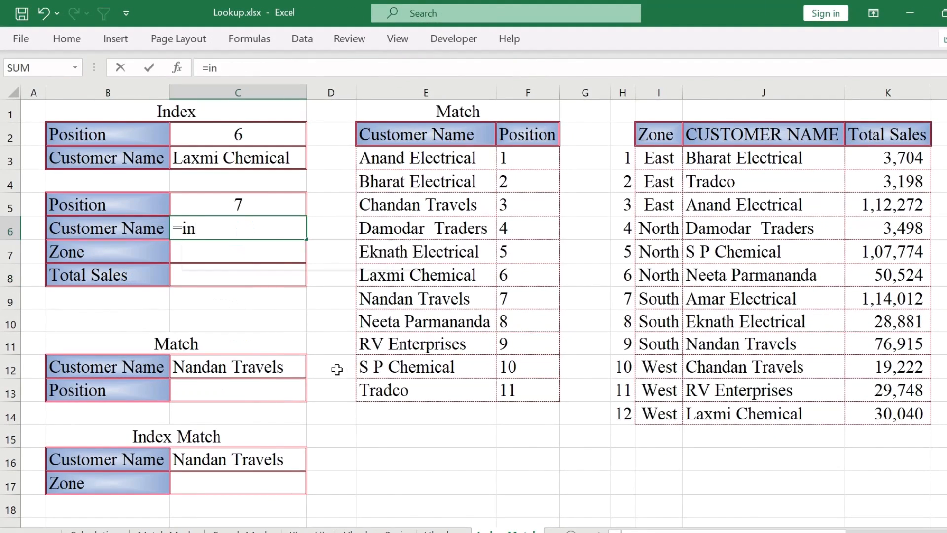
{"action": "key", "text": "Tab"}
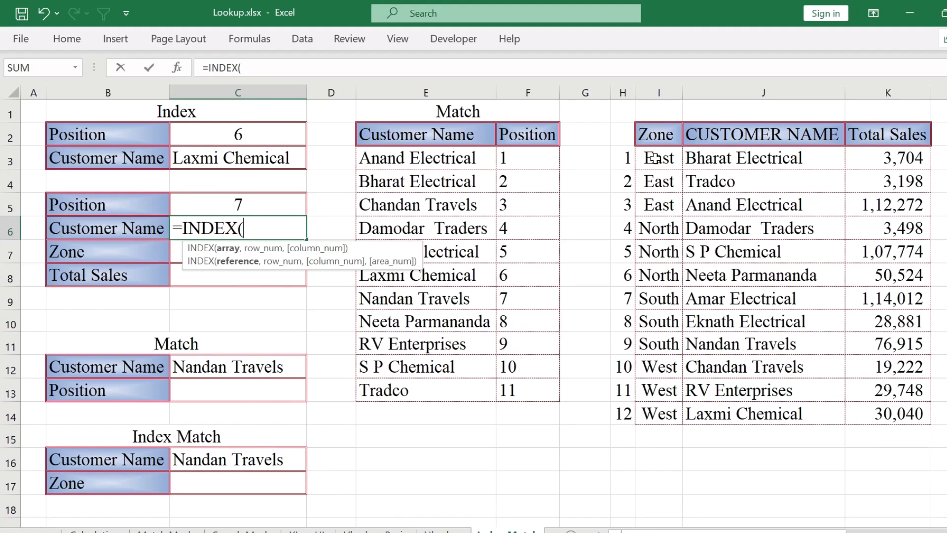
{"action": "left_click_drag", "start_coordinate": [654, 157], "coordinate": [904, 414]}
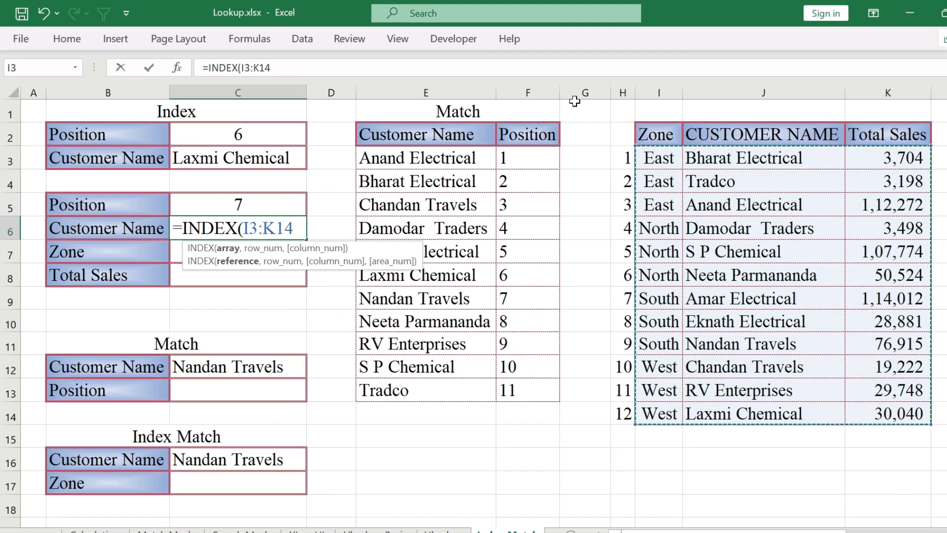
{"action": "key", "text": "F4"}
{"action": "type", "text": ","}
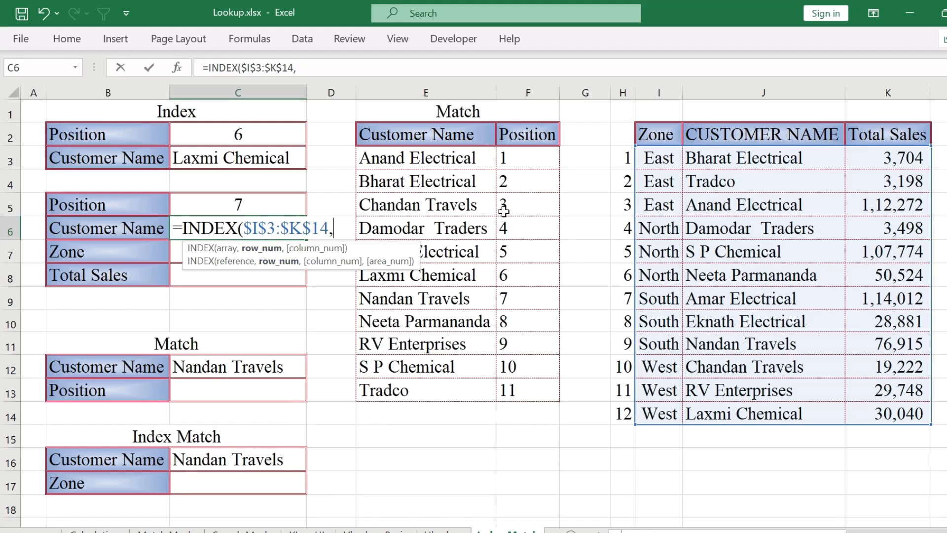
Complete C6's INDEX formula with the absolute reference $C$5 as row number and 2 as column number
{"action": "left_click", "coordinate": [247, 203]}
{"action": "type", "text": ",2"}
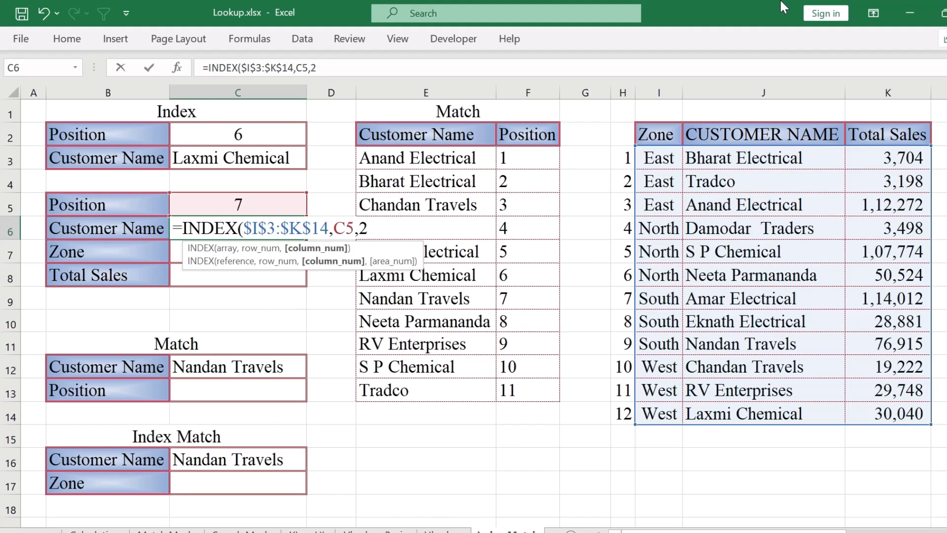
{"action": "type", "text": ")"}
{"action": "key", "text": "Return"}
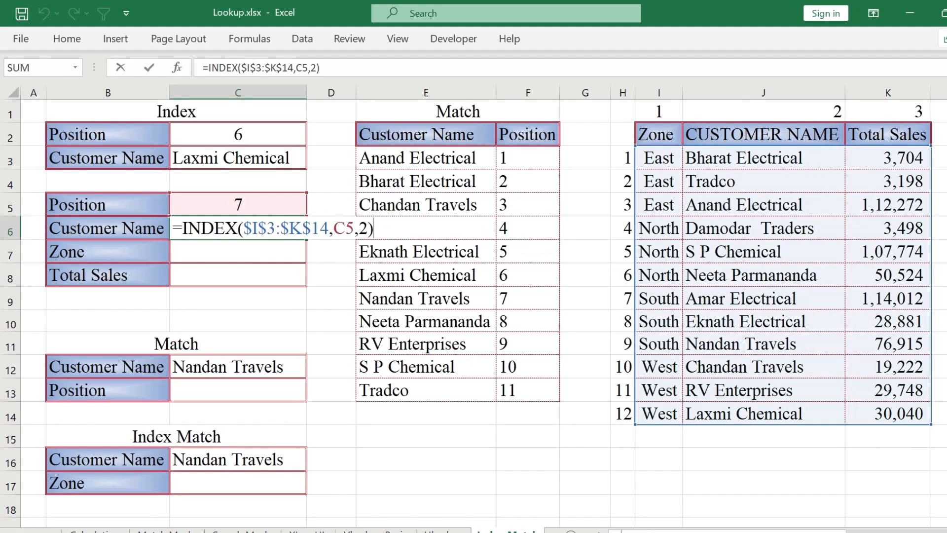
{"action": "double_click", "coordinate": [344, 228]}
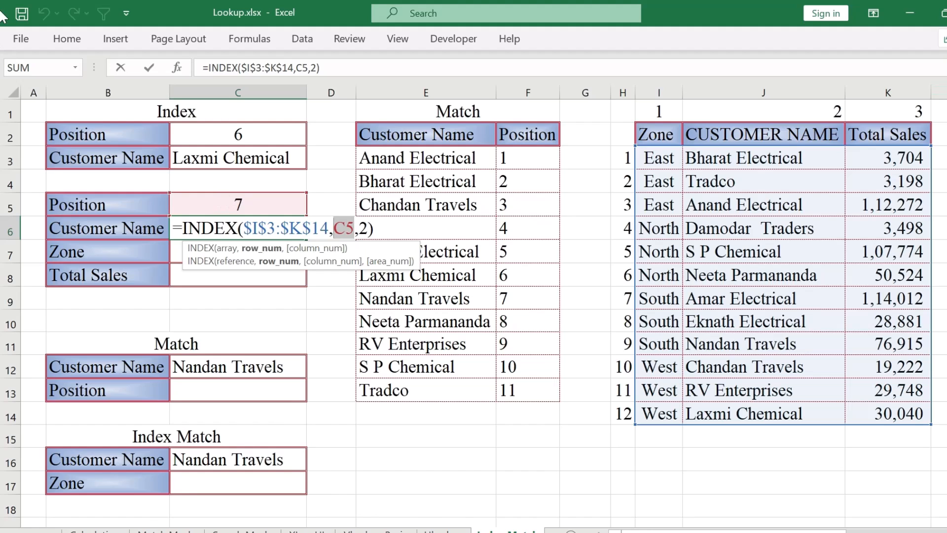
{"action": "key", "text": "F4"}
{"action": "key", "text": "ctrl+Return"}
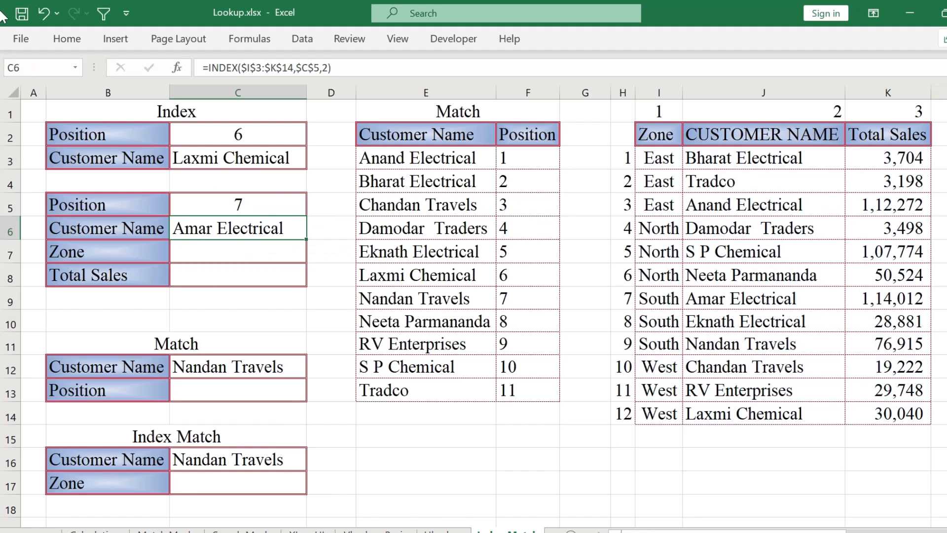
Copy the Customer Name formula from C6 to the Zone cell C7 and set its column number to 1
{"action": "key", "text": "ctrl+c"}
{"action": "key", "text": "Down"}
{"action": "key", "text": "ctrl+v"}
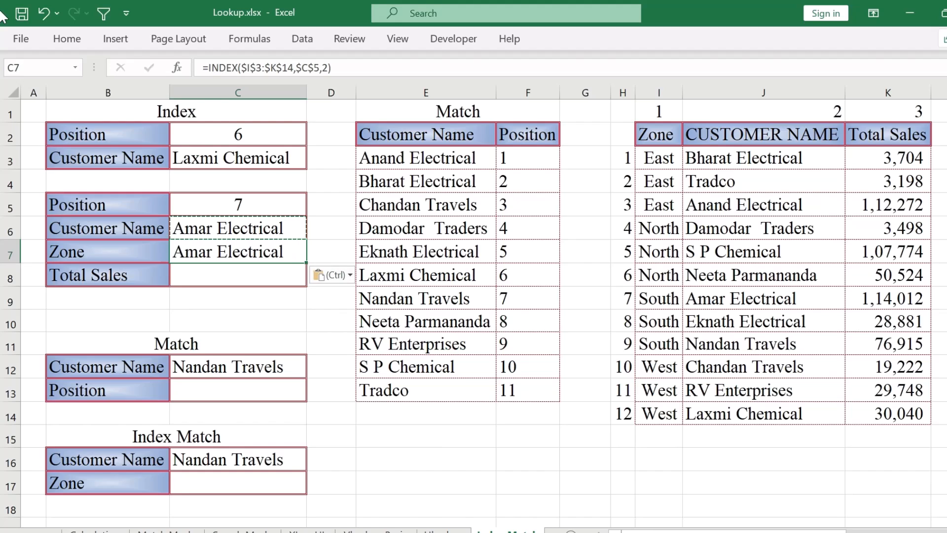
{"action": "key", "text": "F2"}
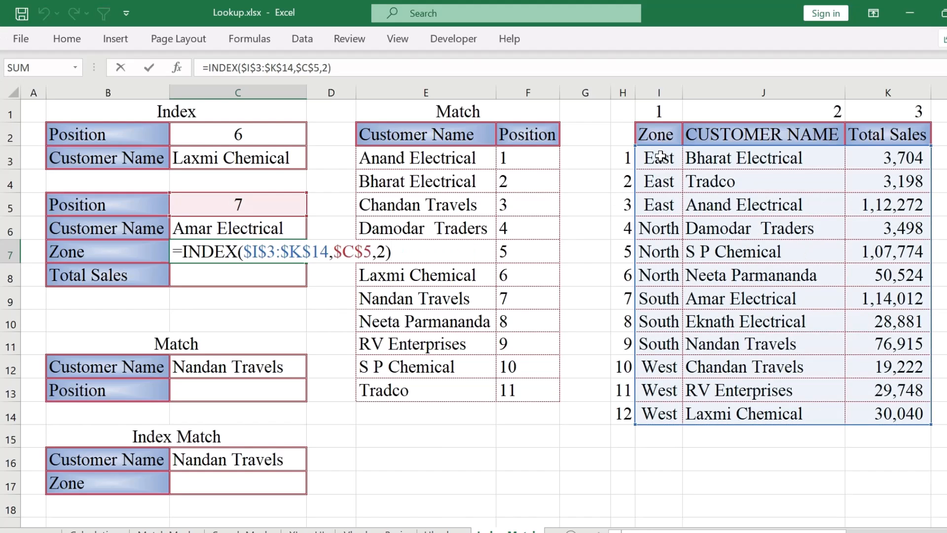
{"action": "key", "text": "Left"}
{"action": "key", "text": "BackSpace"}
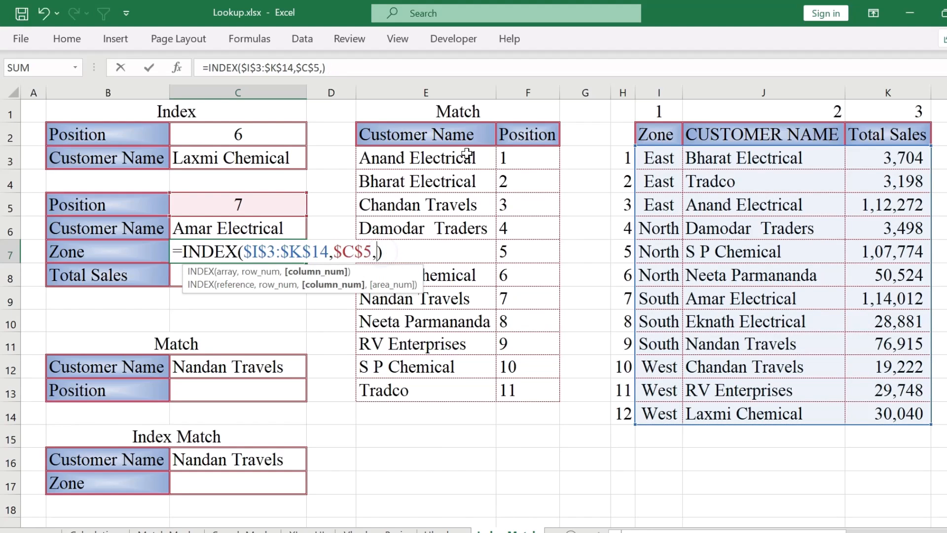
{"action": "key", "text": "Return"}
Copy the Zone formula from C7 to the Total Sales cell C8 and set its column number to 3
{"action": "key", "text": "Up"}
{"action": "key", "text": "ctrl+c"}
{"action": "key", "text": "Down"}
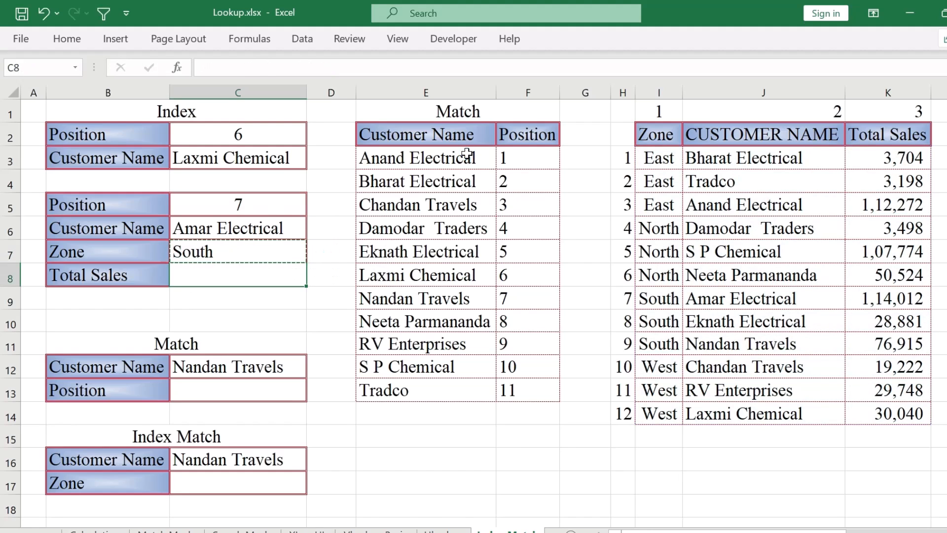
{"action": "key", "text": "ctrl+v"}
{"action": "key", "text": "F2"}
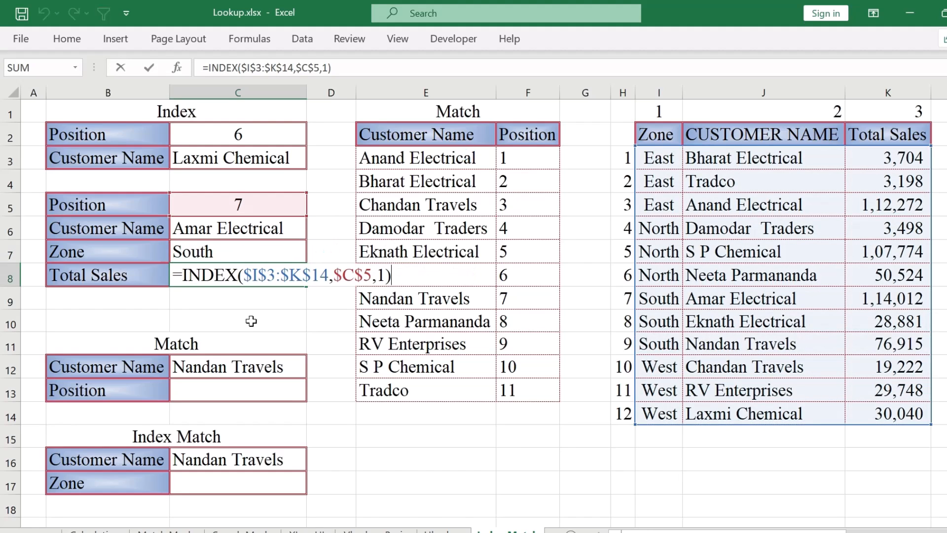
{"action": "key", "text": "Left"}
{"action": "key", "text": "BackSpace"}
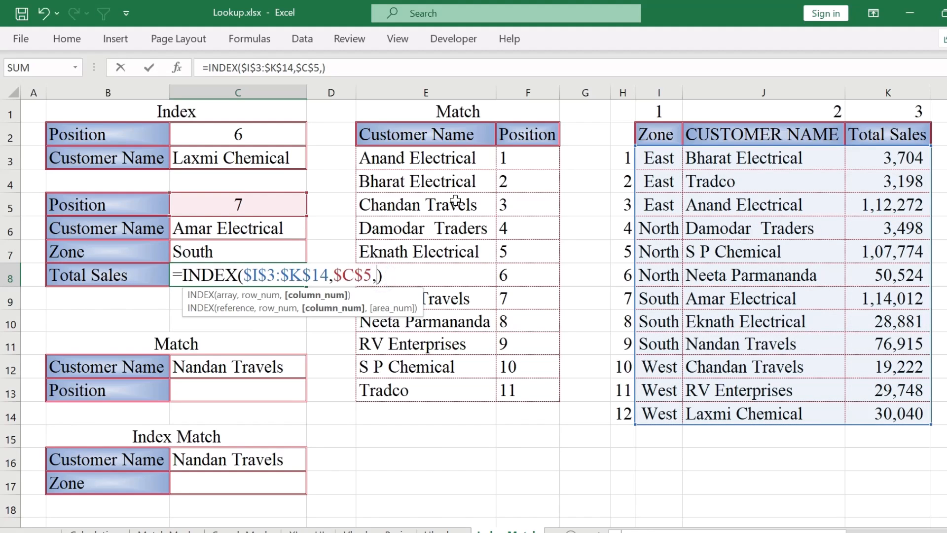
{"action": "type", "text": "3"}
{"action": "key", "text": "Return"}
Set the position in C5 to 8 to test the three INDEX formulas below it
{"action": "key", "text": "Up"}
{"action": "key", "text": "Up"}
{"action": "key", "text": "Up"}
{"action": "key", "text": "F2"}
{"action": "key", "text": "BackSpace"}
{"action": "type", "text": "8"}
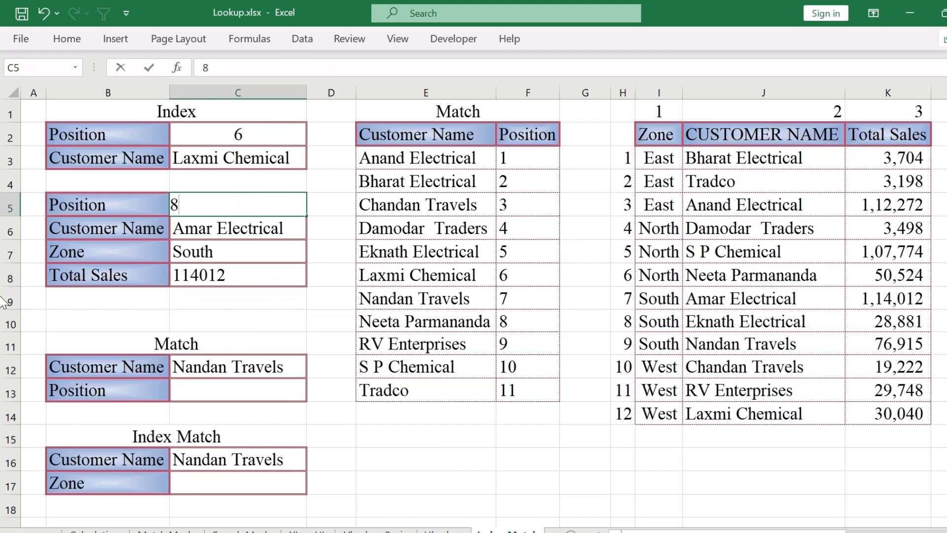
{"action": "key", "text": "Return"}
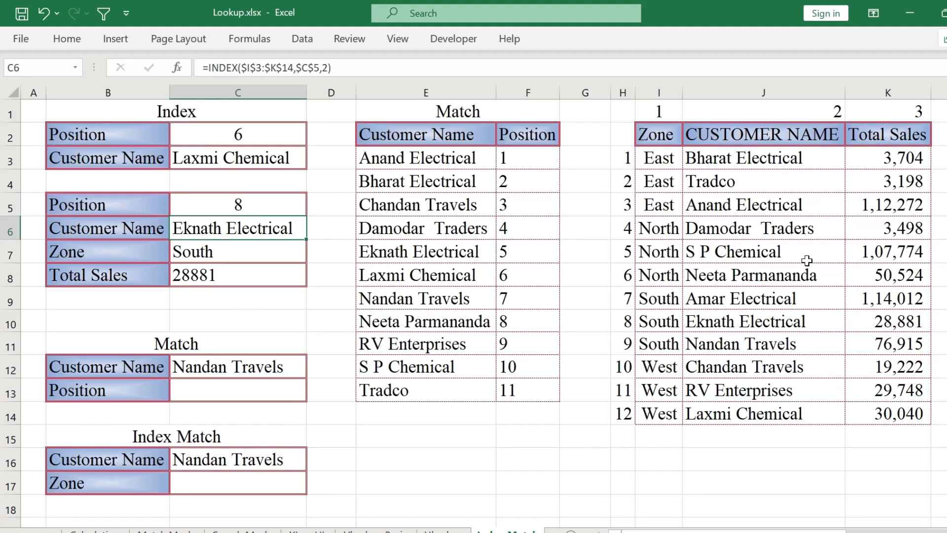
Compare the position inputs and results of the Index blocks in C2:C7 with the Match block at B11
{"action": "key", "text": "Down"}
{"action": "left_click_drag", "start_coordinate": [215, 133], "coordinate": [212, 245]}
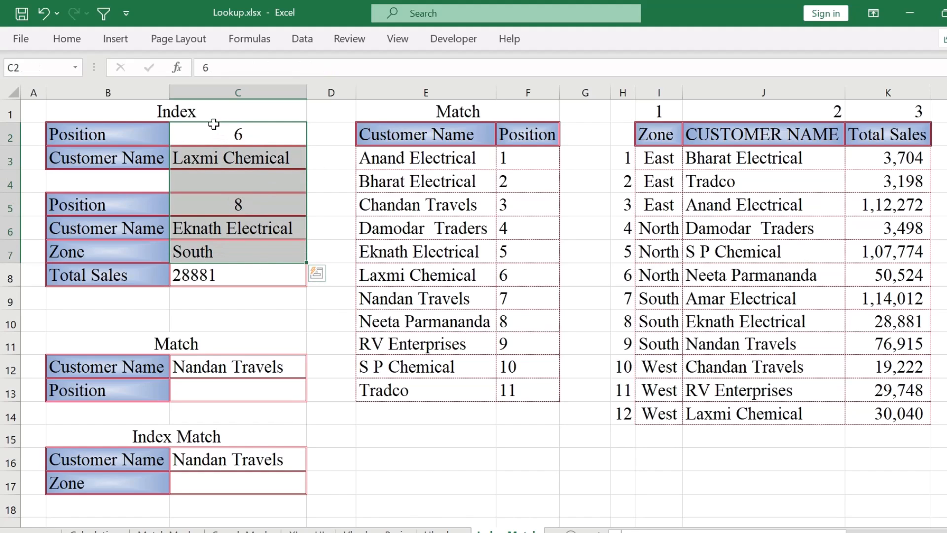
{"action": "left_click", "coordinate": [240, 129]}
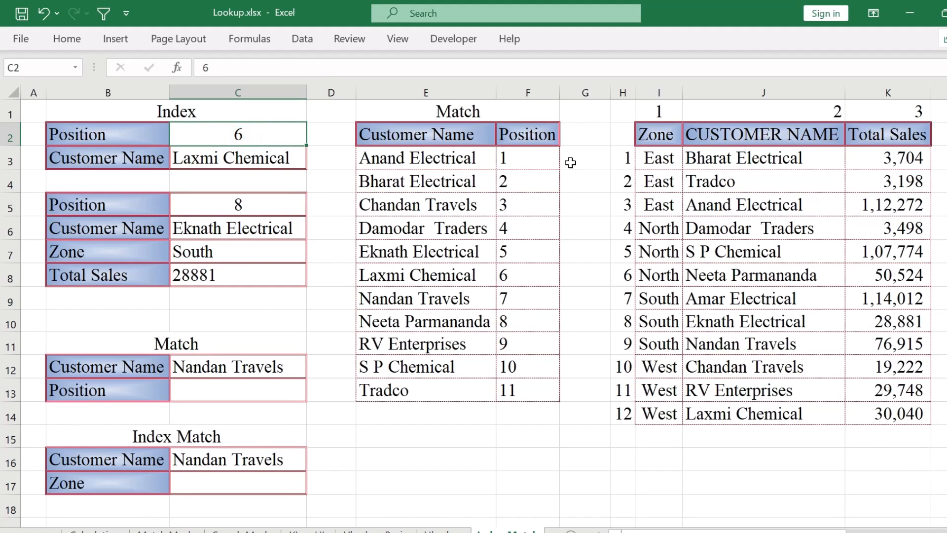
{"action": "key", "text": "Down"}
{"action": "left_click", "coordinate": [244, 342]}
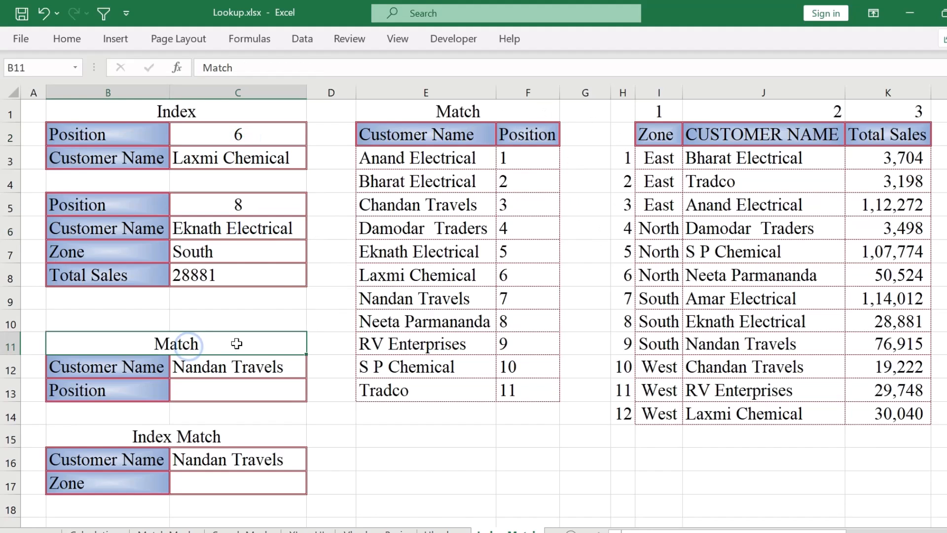
{"action": "left_click", "coordinate": [227, 208]}
Enter =MATCH(C12,E3:E13,0) in the Match block's Position cell C13 to find the customer's exact position in the list
{"action": "left_click", "coordinate": [230, 395]}
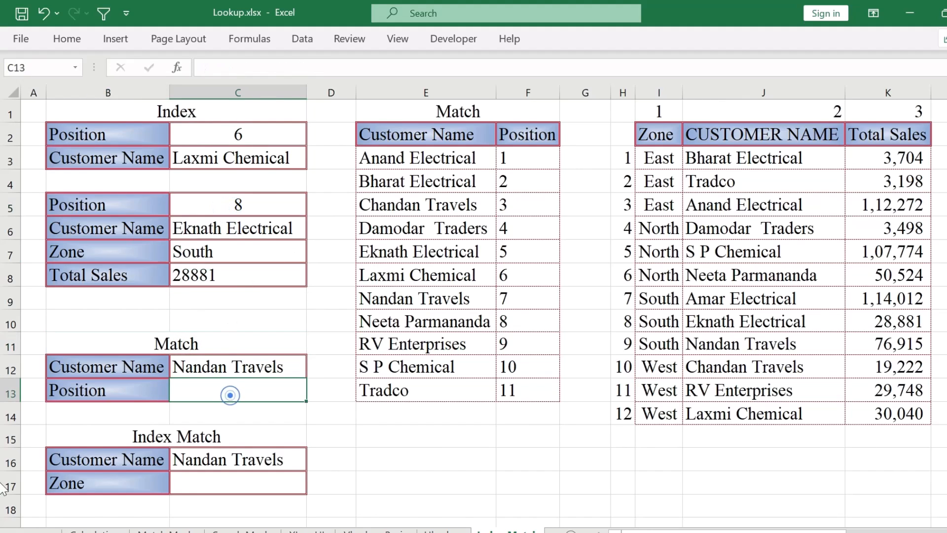
{"action": "type", "text": "=ma"}
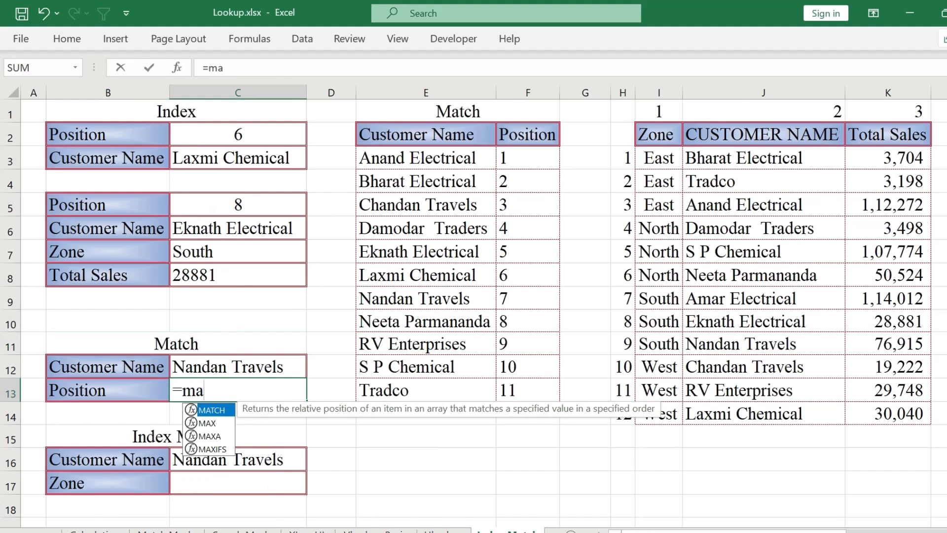
{"action": "key", "text": "Tab"}
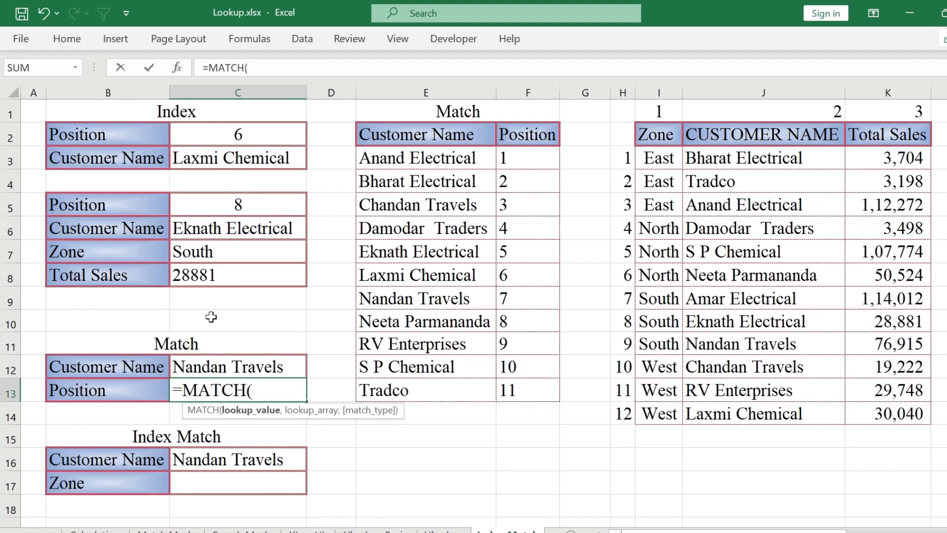
{"action": "left_click", "coordinate": [246, 365]}
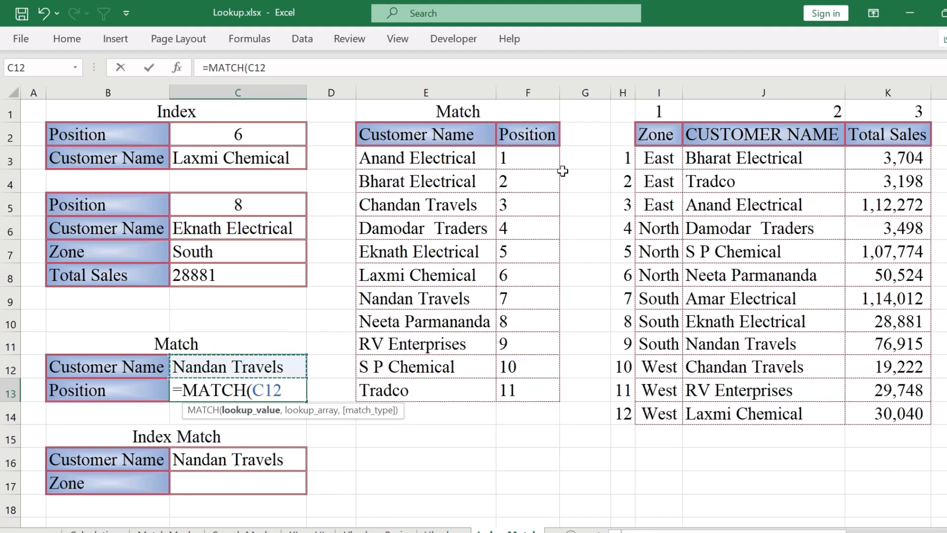
{"action": "type", "text": ","}
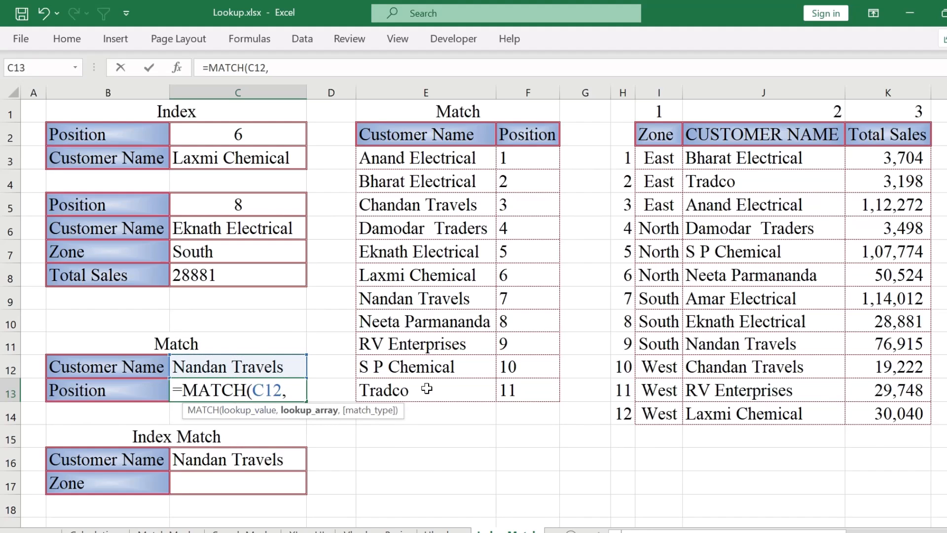
{"action": "left_click_drag", "start_coordinate": [432, 160], "coordinate": [424, 389]}
{"action": "type", "text": ","}
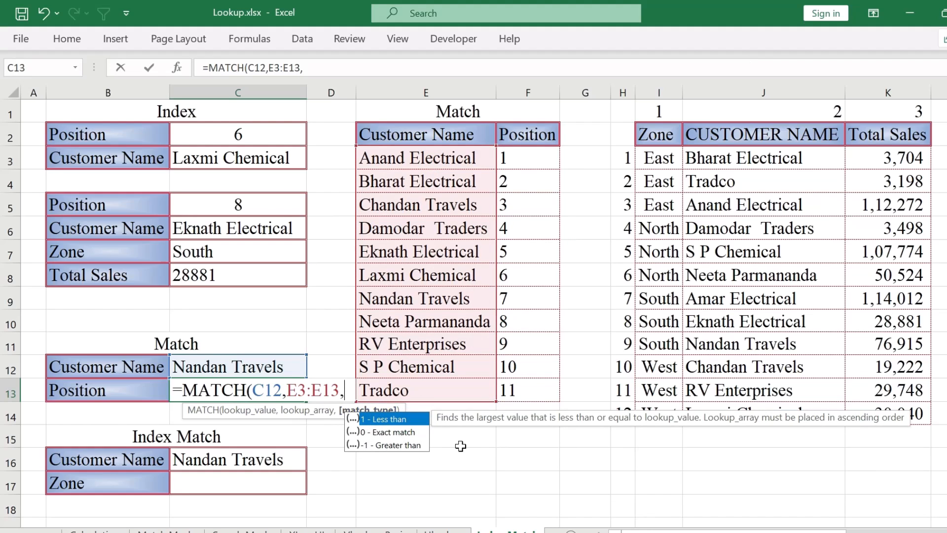
{"action": "type", "text": "0"}
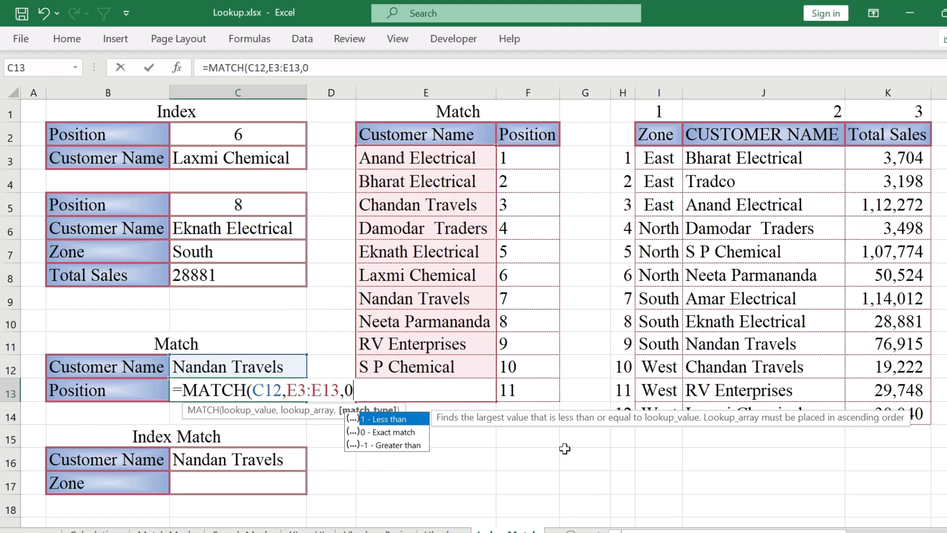
{"action": "type", "text": ")"}
{"action": "key", "text": "Return"}
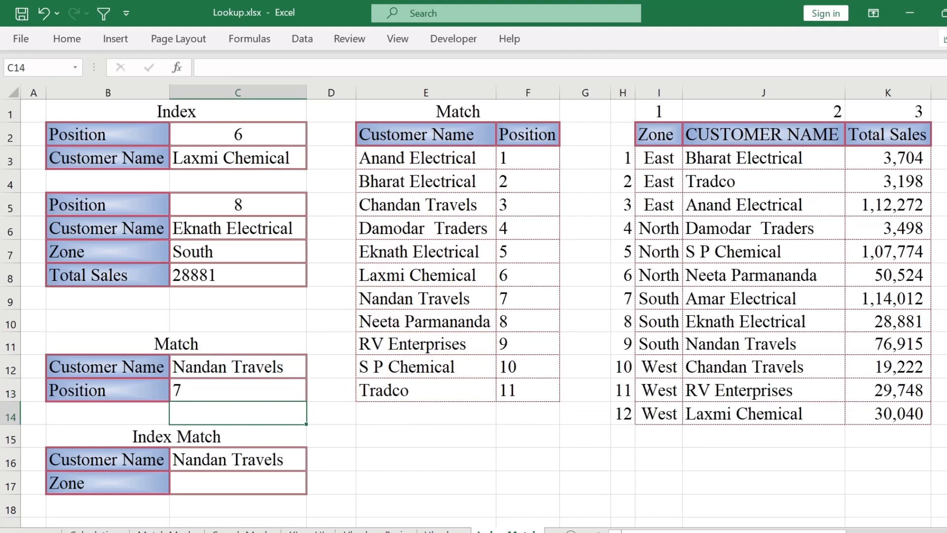
Copy Laxmi Chemical from E8 into the Match block's Customer Name cell C12 to test the position formula
{"action": "left_click", "coordinate": [262, 371]}
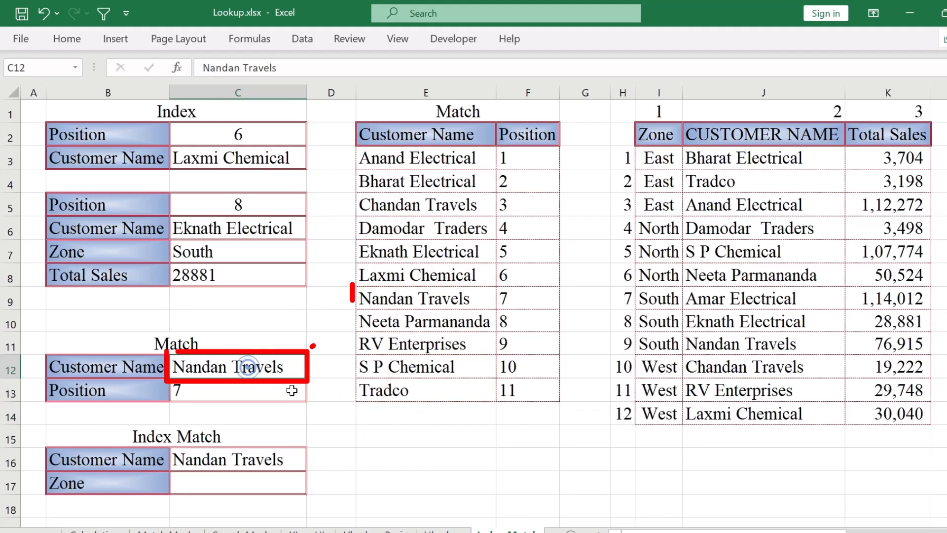
{"action": "left_click", "coordinate": [524, 297]}
{"action": "left_click", "coordinate": [423, 275]}
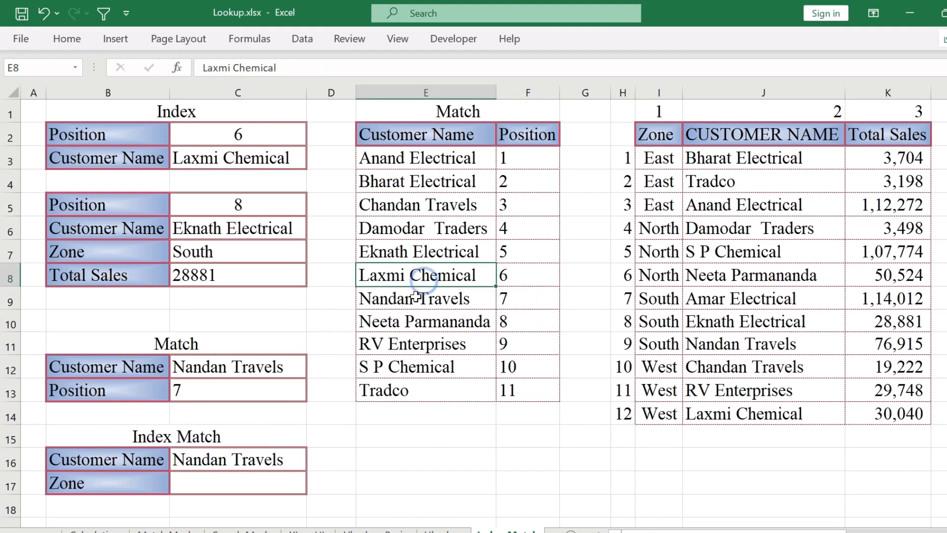
{"action": "key", "text": "ctrl+c"}
{"action": "left_click", "coordinate": [215, 366]}
{"action": "key", "text": "ctrl+v"}
{"action": "left_click", "coordinate": [203, 390]}
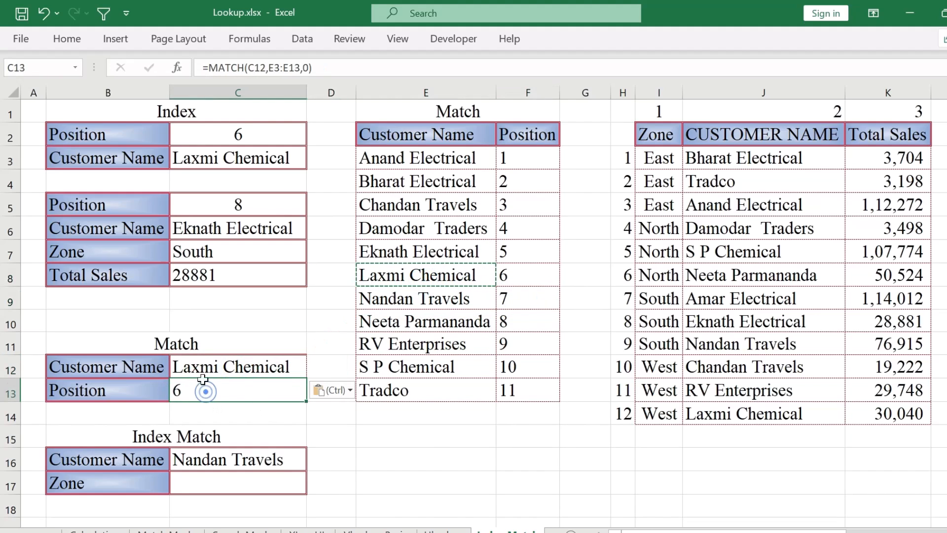
{"action": "left_click", "coordinate": [372, 434]}
Start an INDEX formula in the Index Match block's Zone cell C17 with the zone range I3:I14 as its array
{"action": "left_click", "coordinate": [227, 485]}
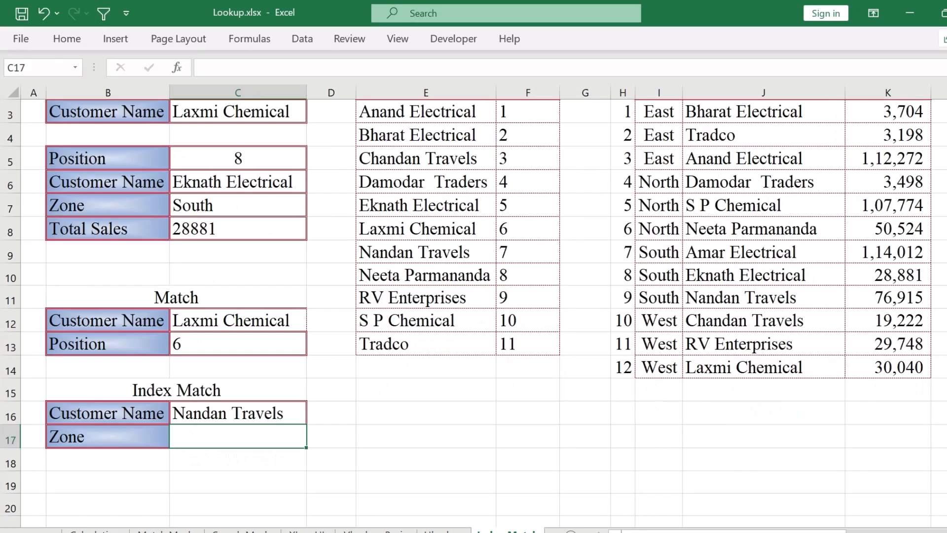
{"action": "type", "text": "=in"}
{"action": "key", "text": "Tab"}
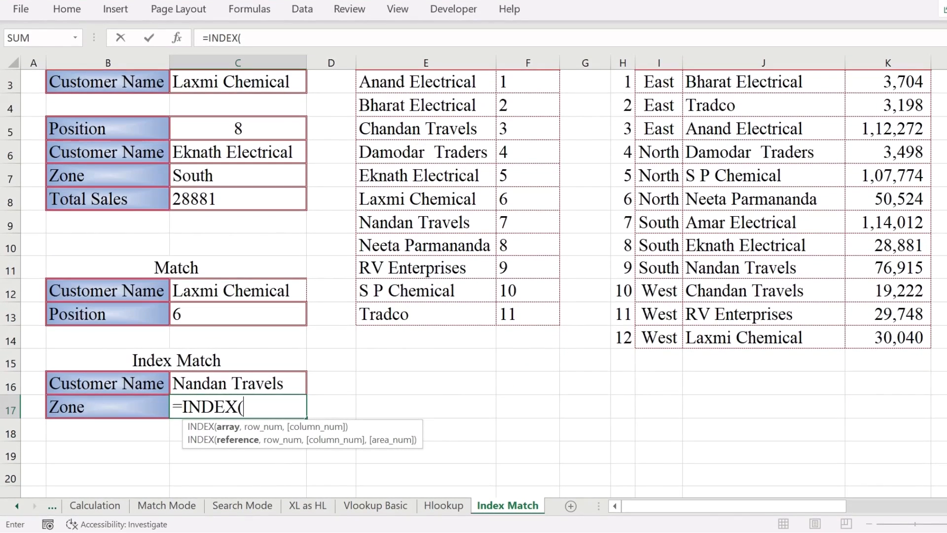
{"action": "scroll", "coordinate": [242, 481], "scroll_direction": "up", "scroll_amount": 1}
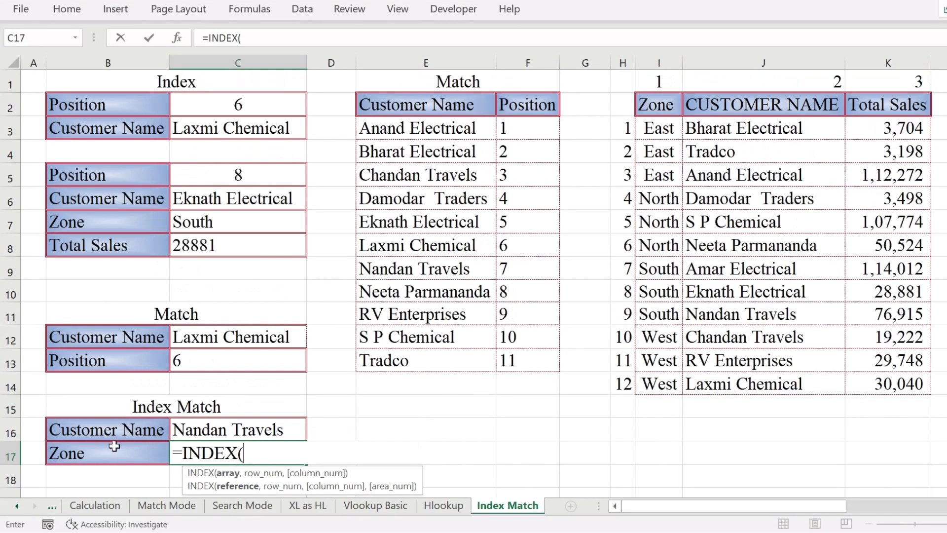
{"action": "left_click_drag", "start_coordinate": [666, 128], "coordinate": [658, 384]}
Complete the Zone formula in C17 by nesting MATCH(C16,J3:J14,0) as the row number of the INDEX function
{"action": "type", "text": ",mat"}
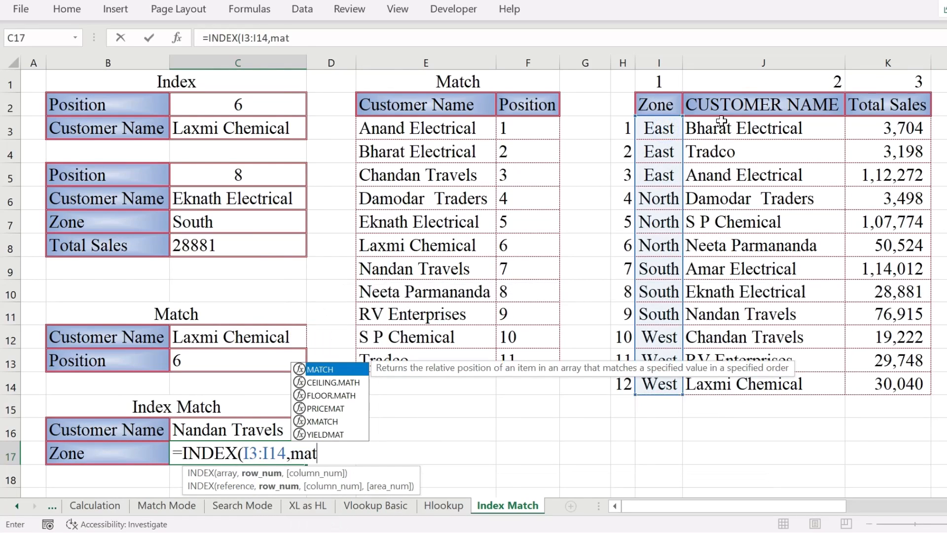
{"action": "key", "text": "Tab"}
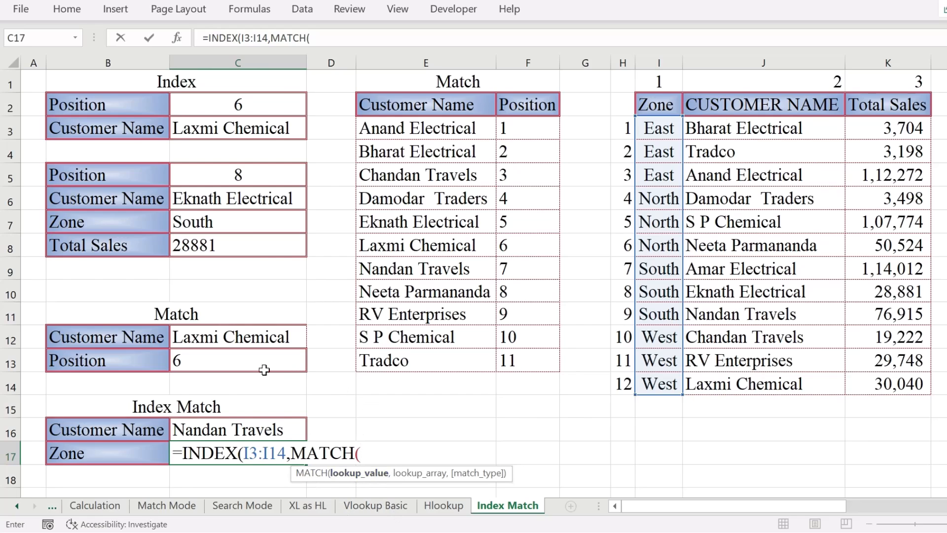
{"action": "left_click", "coordinate": [238, 432]}
{"action": "type", "text": ","}
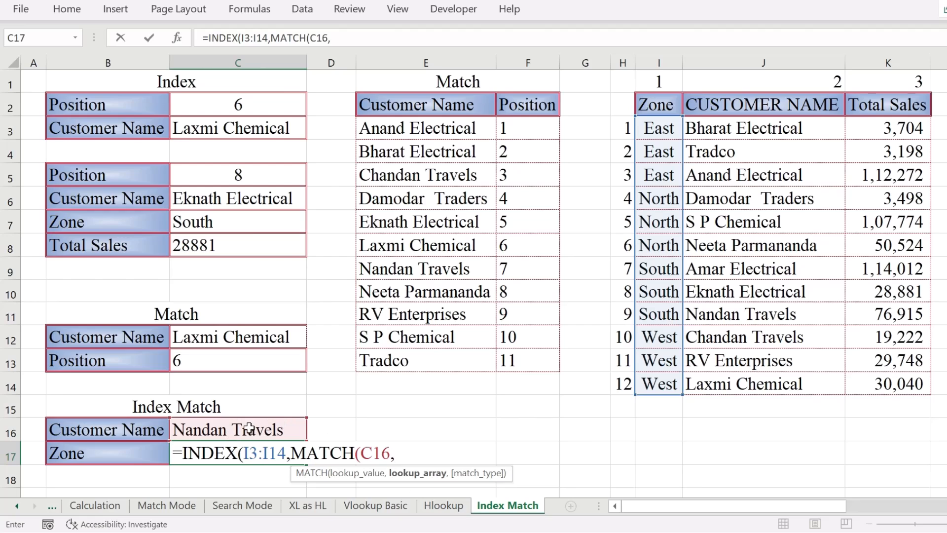
{"action": "left_click", "coordinate": [717, 123]}
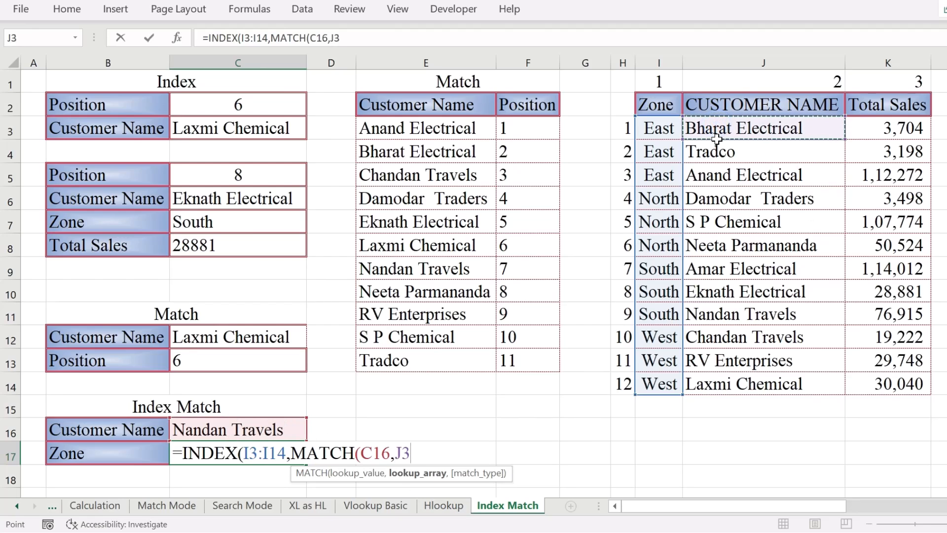
{"action": "left_click_drag", "start_coordinate": [713, 133], "coordinate": [764, 387]}
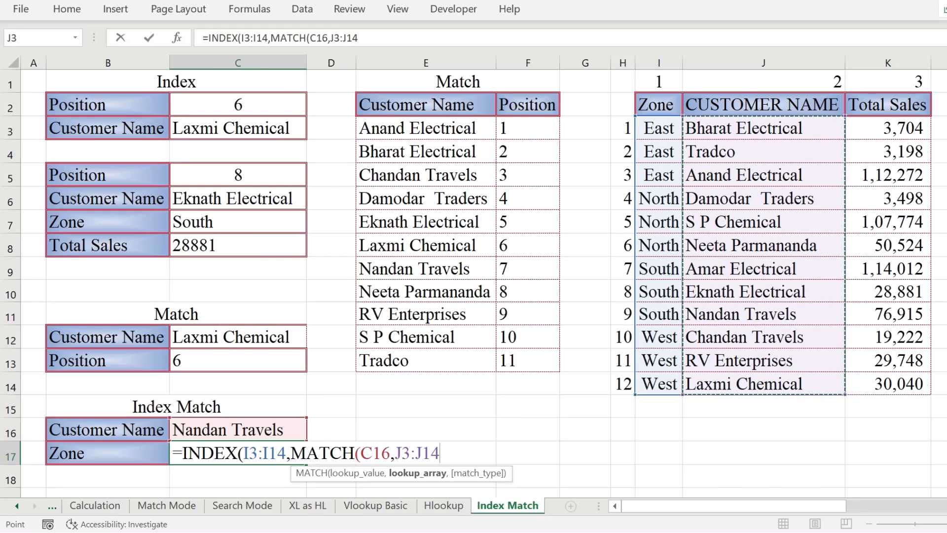
{"action": "type", "text": ","}
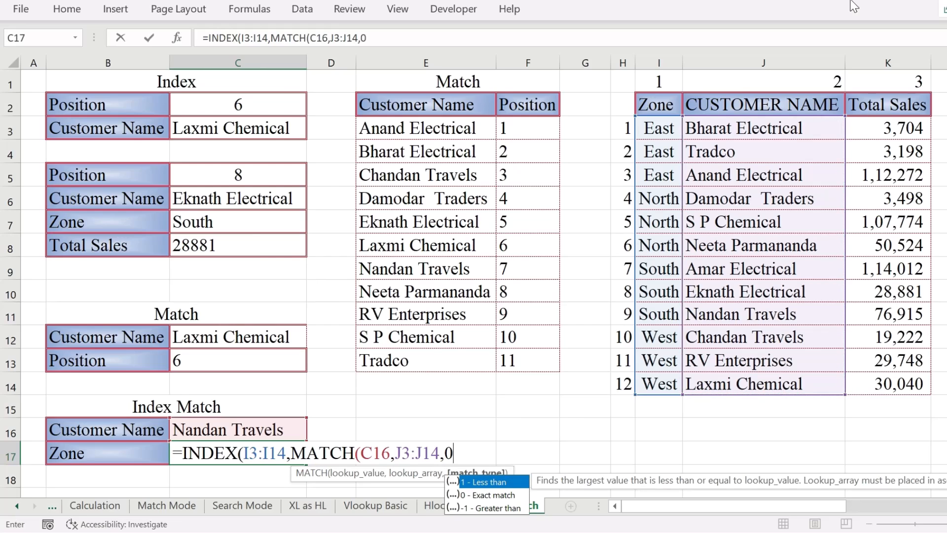
{"action": "type", "text": "0)"}
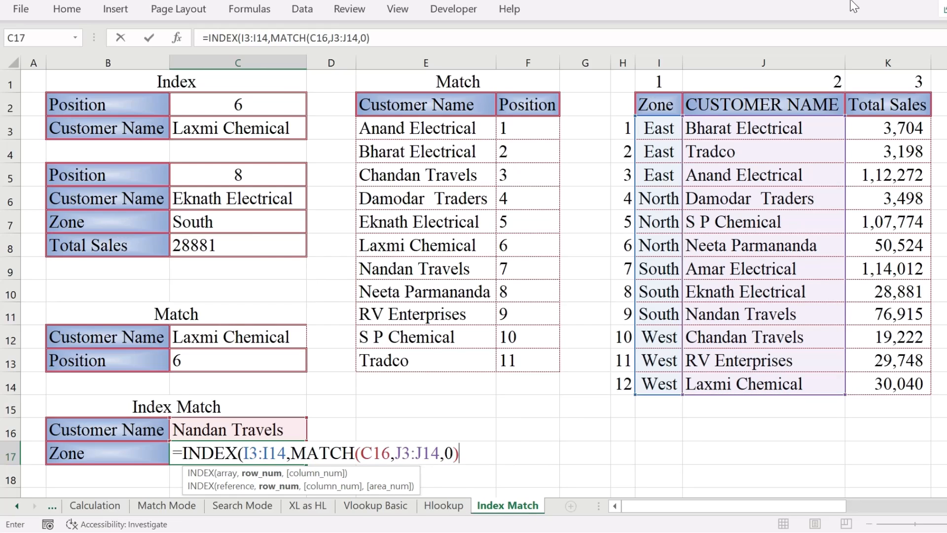
{"action": "type", "text": ")"}
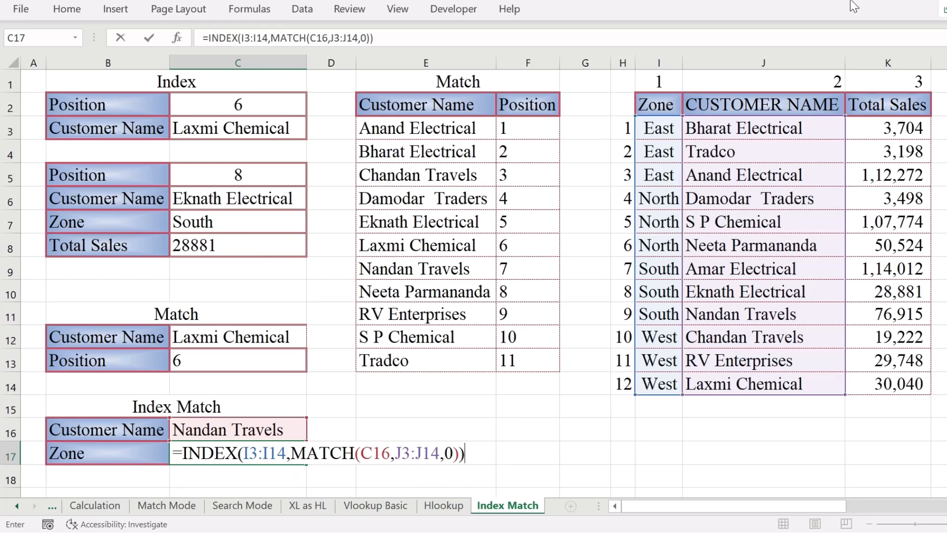
{"action": "key", "text": "Return"}
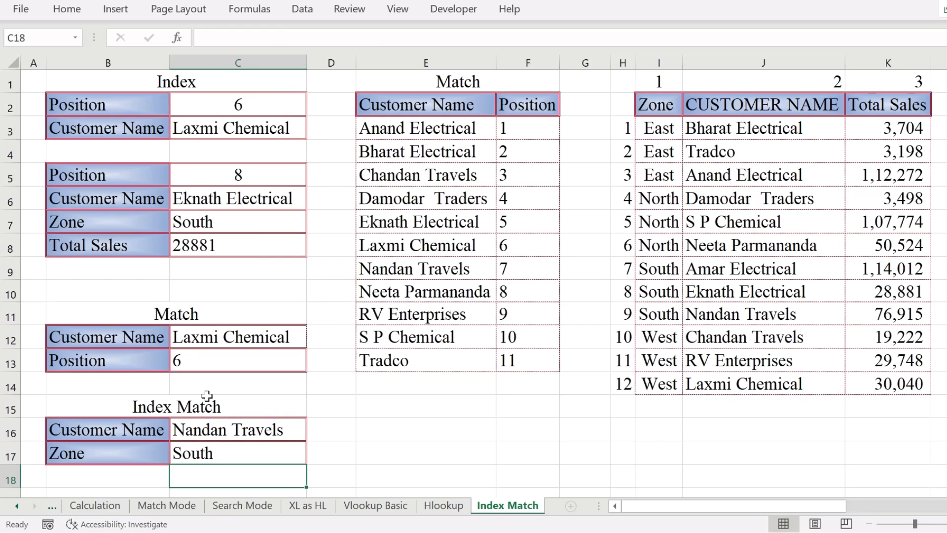
Copy RV Enterprises from J13 into the Index Match block's Customer Name cell C16 to test the Zone formula
{"action": "left_click", "coordinate": [231, 431]}
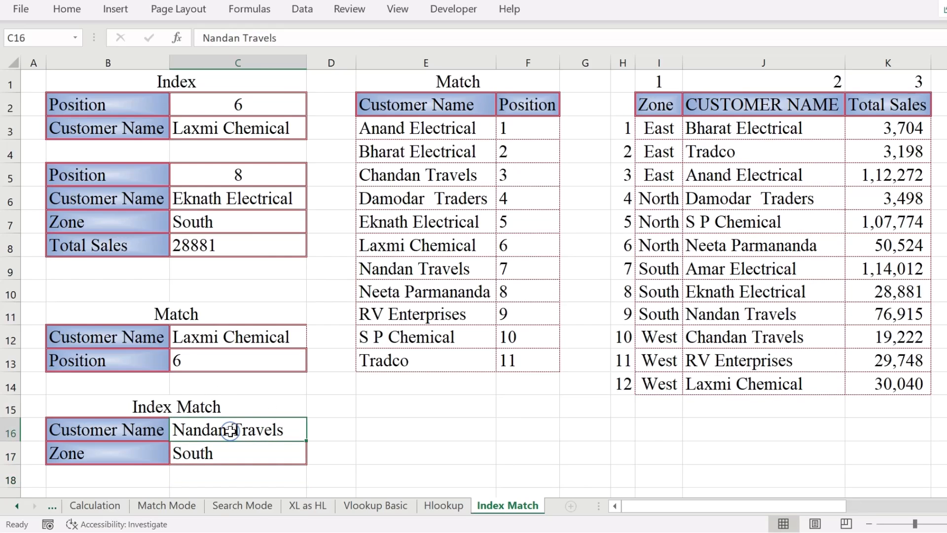
{"action": "left_click", "coordinate": [193, 444]}
{"action": "left_click", "coordinate": [710, 360]}
{"action": "key", "text": "ctrl+c"}
{"action": "left_click", "coordinate": [259, 420]}
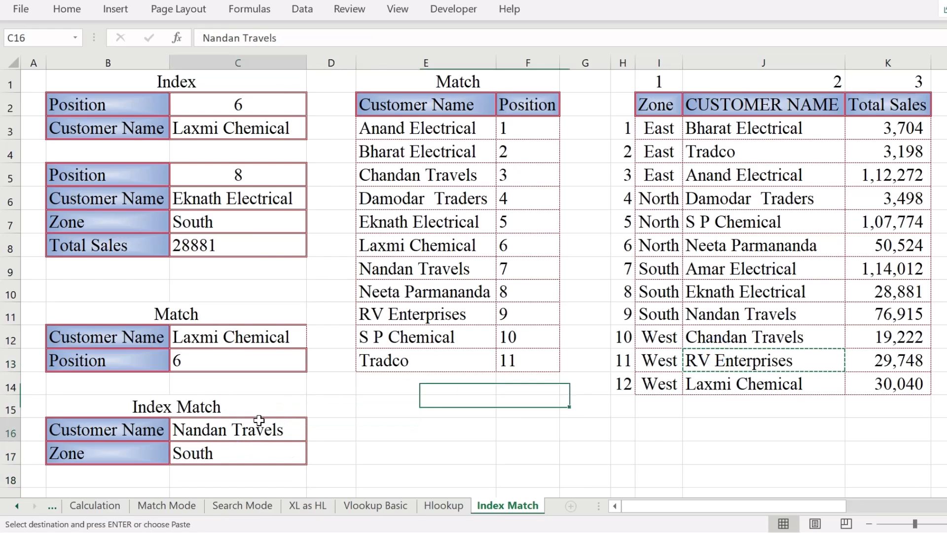
{"action": "key", "text": "ctrl+v"}
{"action": "left_click", "coordinate": [225, 444]}
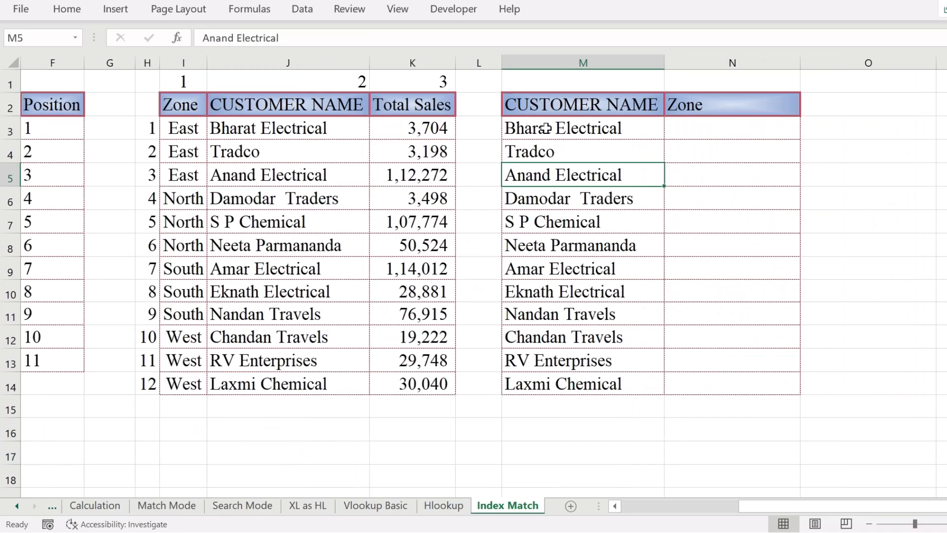
Start an INDEX formula in Zone cell N3 beside the customer list, using I3:I14 as its array
{"action": "left_click_drag", "start_coordinate": [522, 127], "coordinate": [542, 245]}
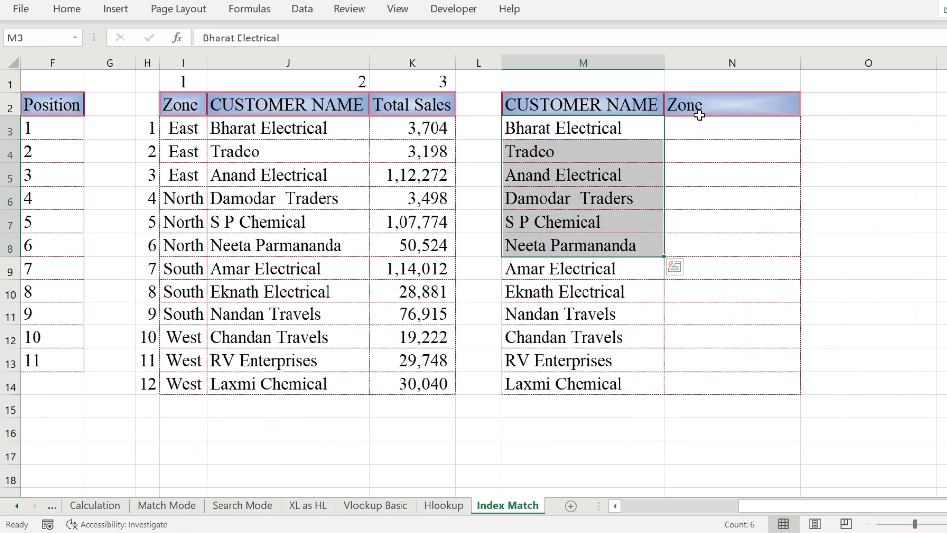
{"action": "left_click", "coordinate": [696, 123]}
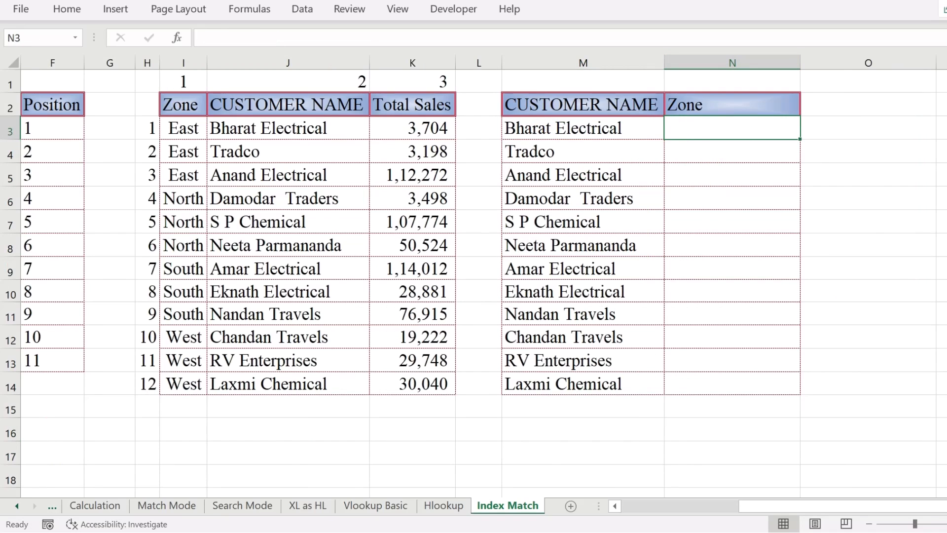
{"action": "type", "text": "=in"}
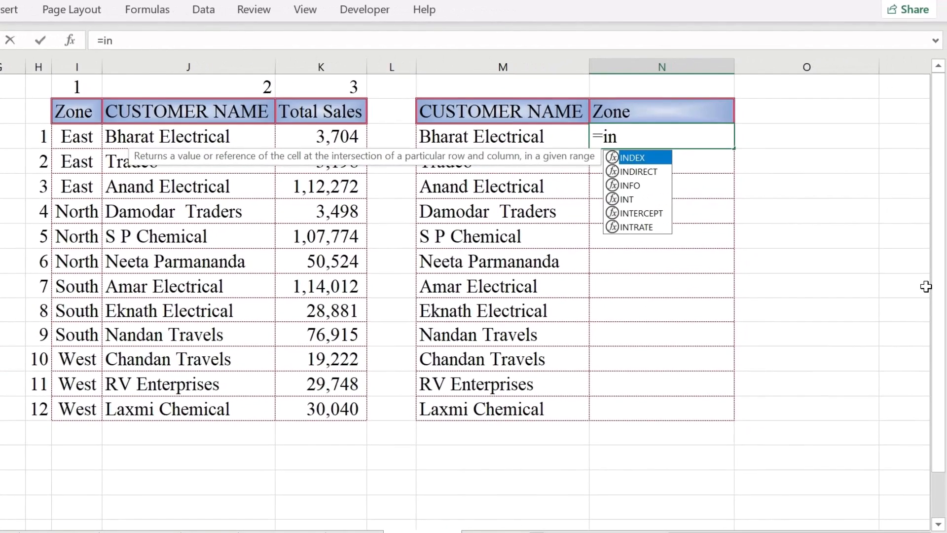
{"action": "key", "text": "Tab"}
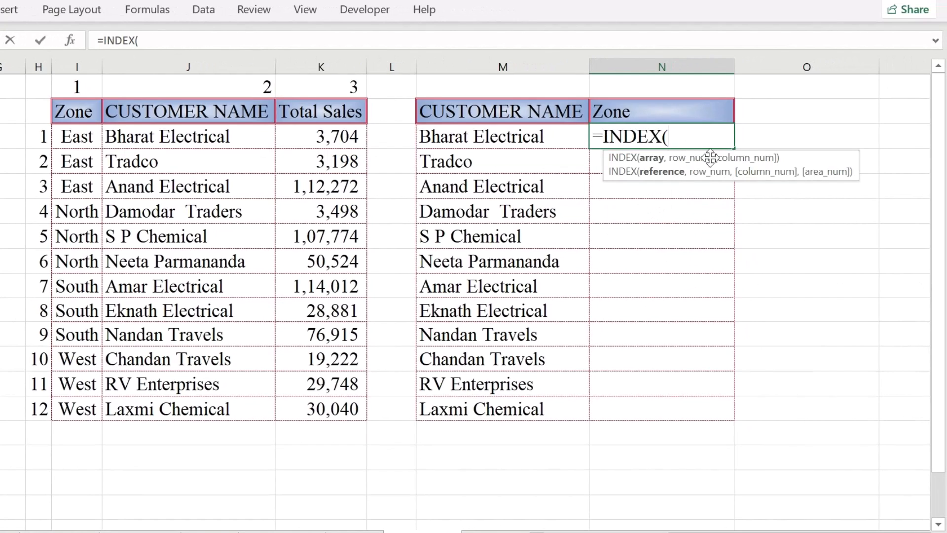
{"action": "left_click_drag", "start_coordinate": [57, 132], "coordinate": [77, 409]}
{"action": "type", "text": ","}
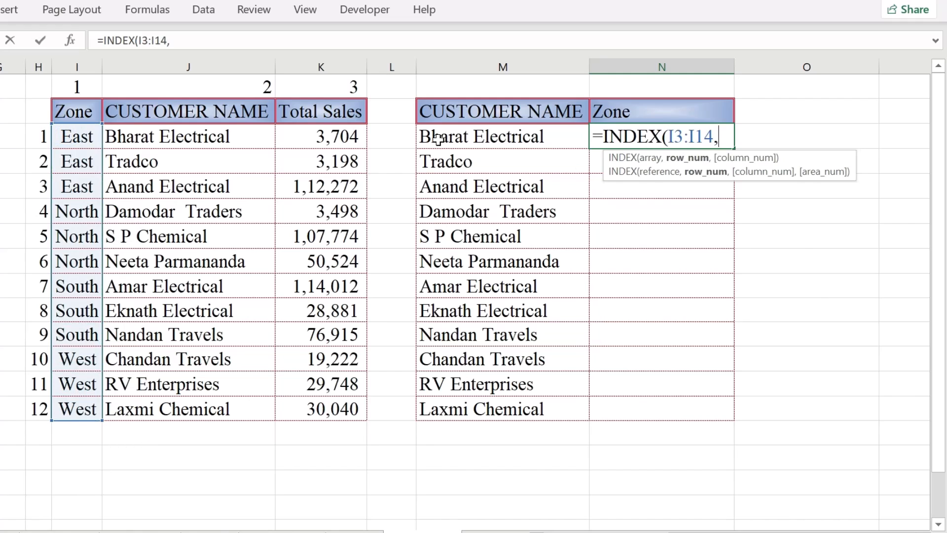
Nest a MATCH function as the row number in N3's INDEX formula, with M3 as lookup value and $J$3:$J$14 as lookup array
{"action": "type", "text": "ma"}
{"action": "key", "text": "Tab"}
{"action": "left_click", "coordinate": [438, 139]}
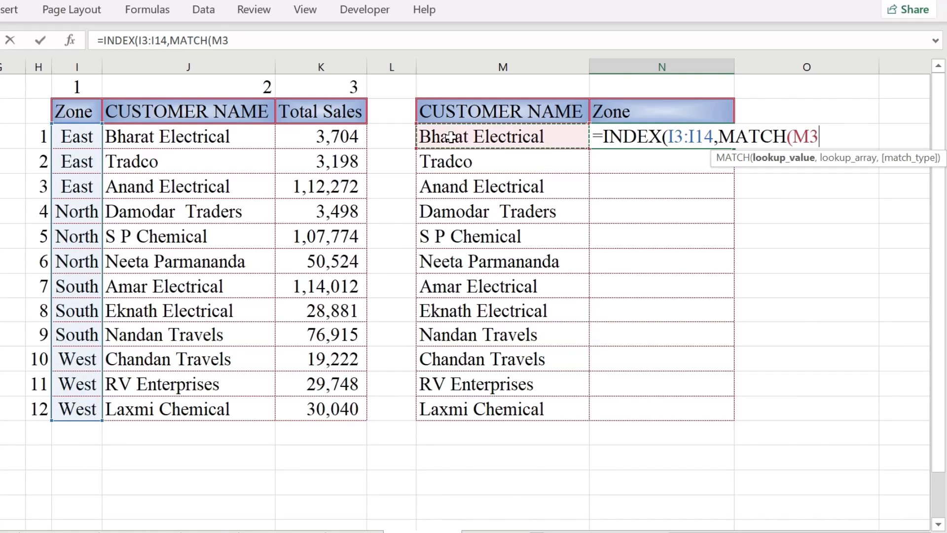
{"action": "type", "text": ","}
{"action": "left_click", "coordinate": [177, 130]}
{"action": "left_click_drag", "start_coordinate": [176, 131], "coordinate": [198, 409]}
{"action": "key", "text": "F4"}
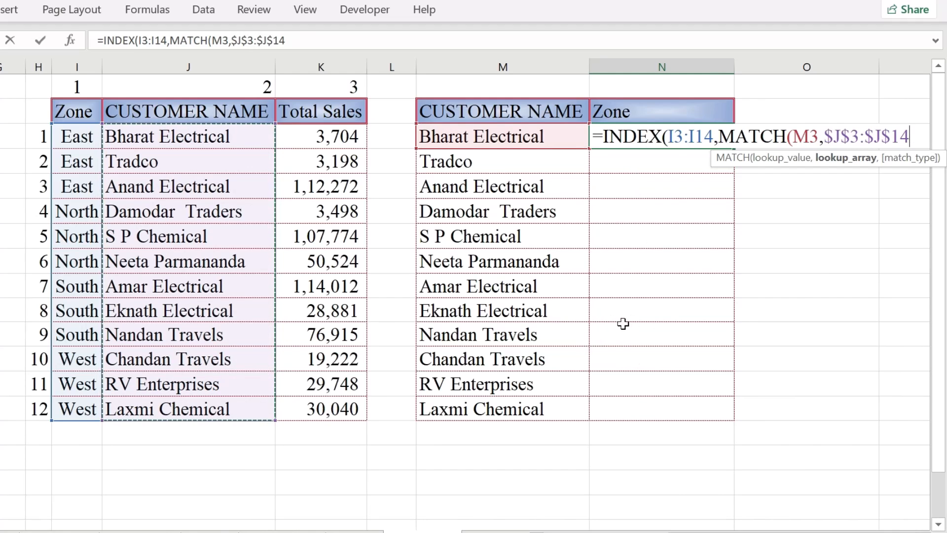
Make the INDEX array absolute as $I$3:$I$14 and complete N3's formula with match type 0
{"action": "left_click_drag", "start_coordinate": [714, 136], "coordinate": [668, 137]}
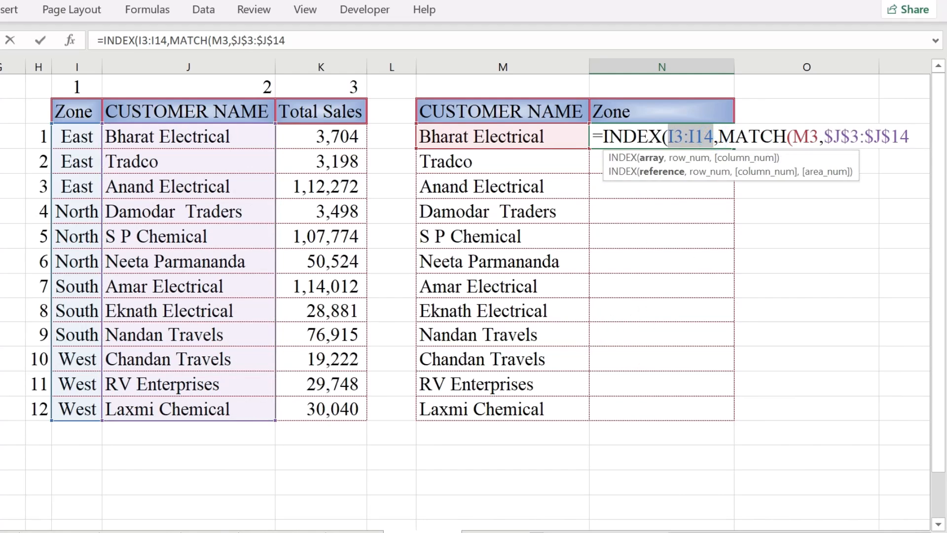
{"action": "key", "text": "F4"}
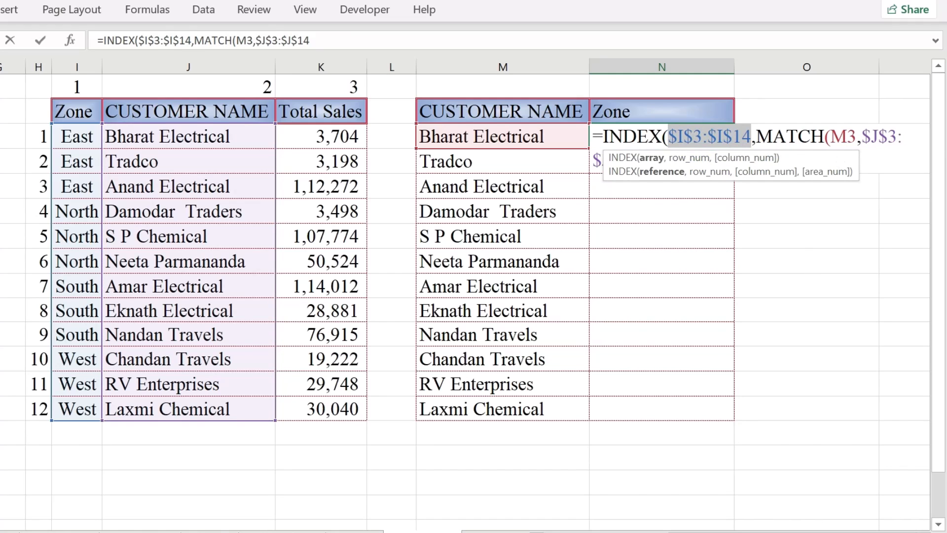
{"action": "key", "text": "End"}
{"action": "type", "text": ","}
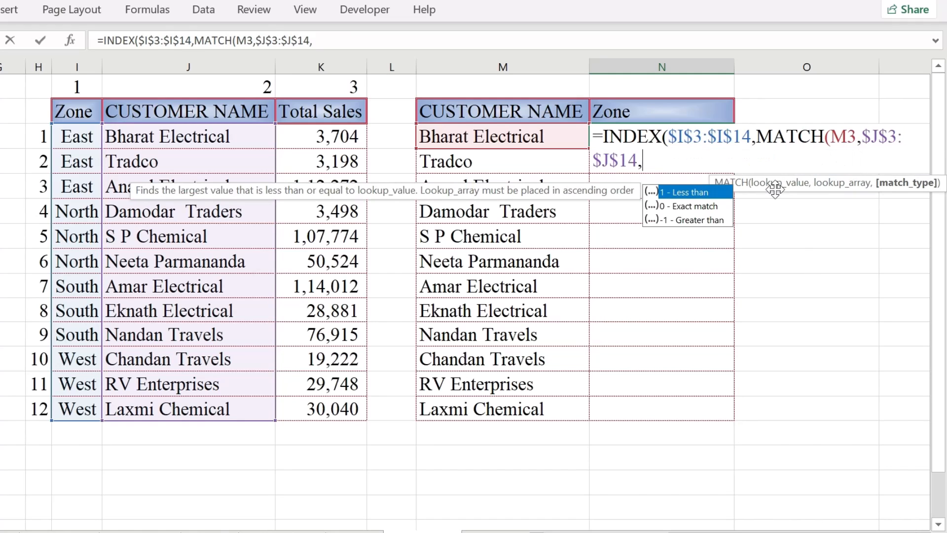
{"action": "type", "text": "0)"}
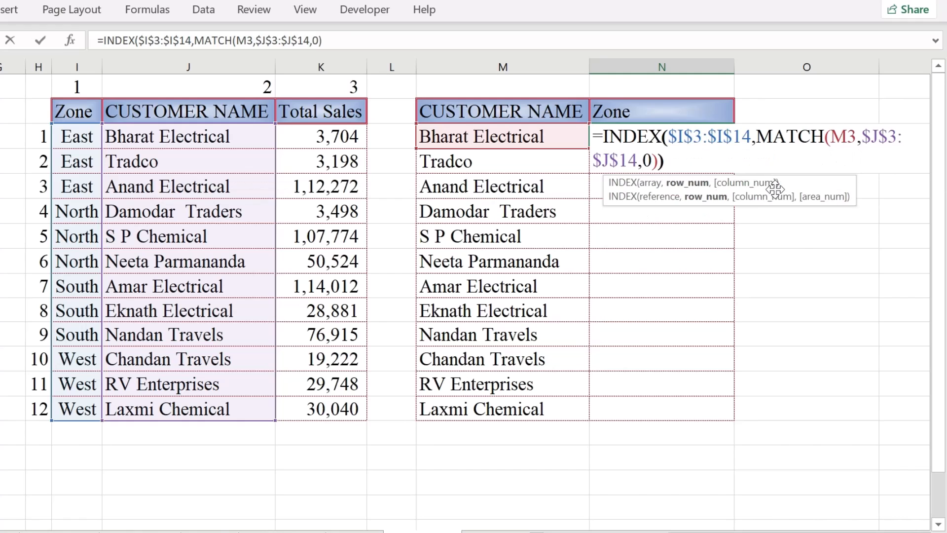
{"action": "key", "text": "Return"}
{"action": "key", "text": "Up"}
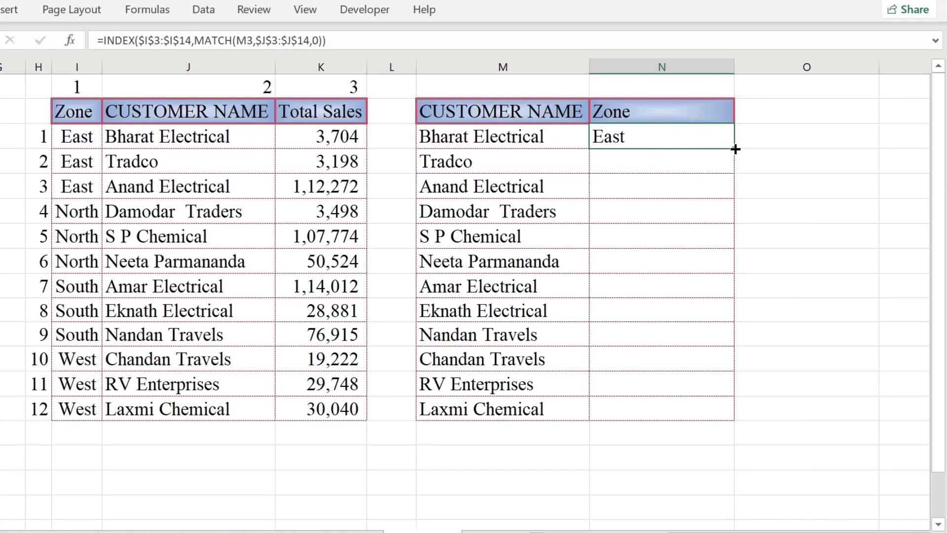
Fill the N3 INDEX MATCH formula down the Zone column through N14
{"action": "double_click", "coordinate": [735, 149]}
{"action": "key", "text": "ctrl+Down"}
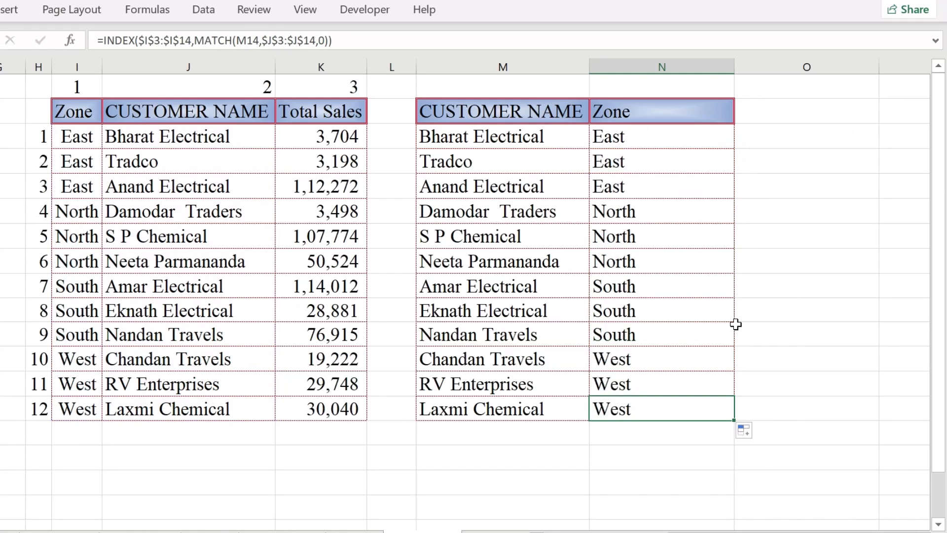
{"action": "key", "text": "F2"}
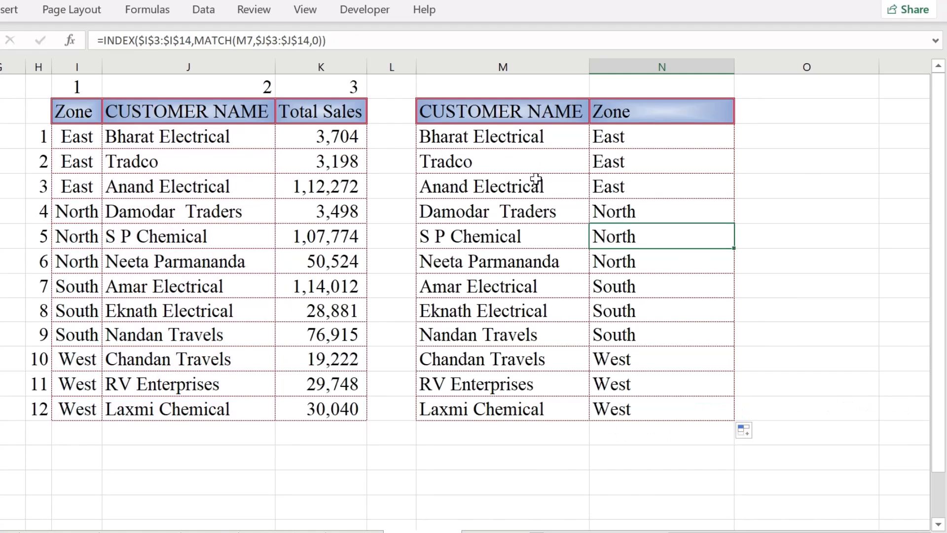
Compare the zones returned in column N with the source table's zones for the same customers, including Anand Electrical
{"action": "left_click", "coordinate": [530, 194]}
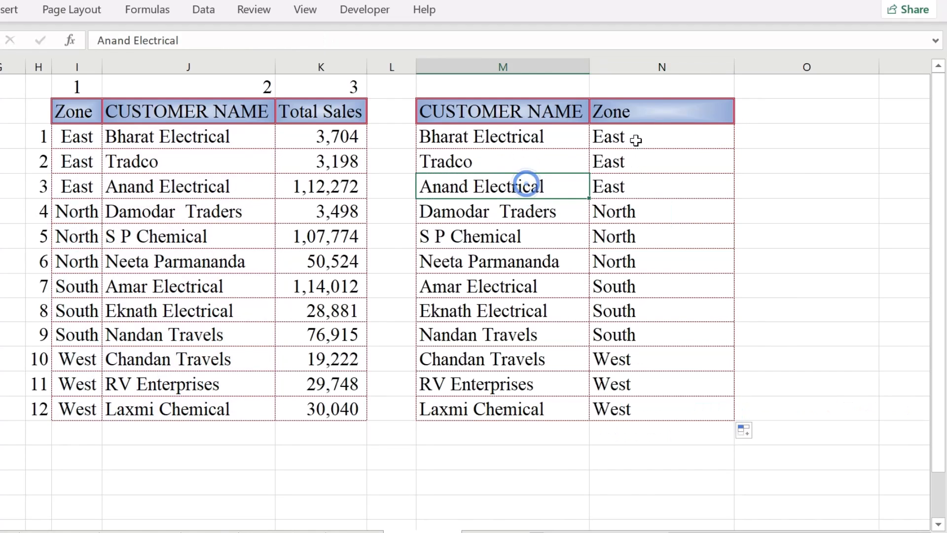
{"action": "left_click_drag", "start_coordinate": [609, 138], "coordinate": [613, 186]}
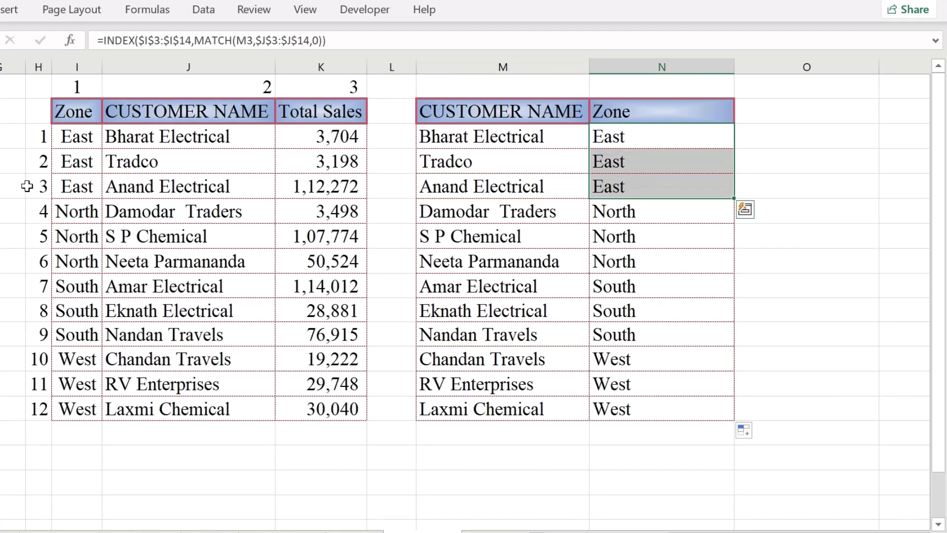
{"action": "left_click_drag", "start_coordinate": [63, 137], "coordinate": [76, 193]}
{"action": "left_click_drag", "start_coordinate": [165, 135], "coordinate": [508, 298]}
{"action": "left_click", "coordinate": [475, 184]}
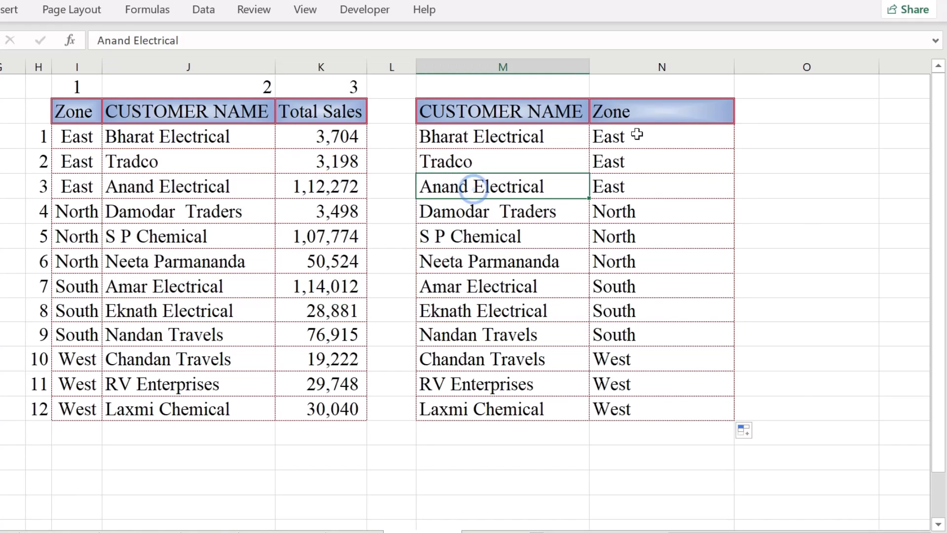
{"action": "left_click", "coordinate": [627, 178]}
{"action": "left_click", "coordinate": [221, 187]}
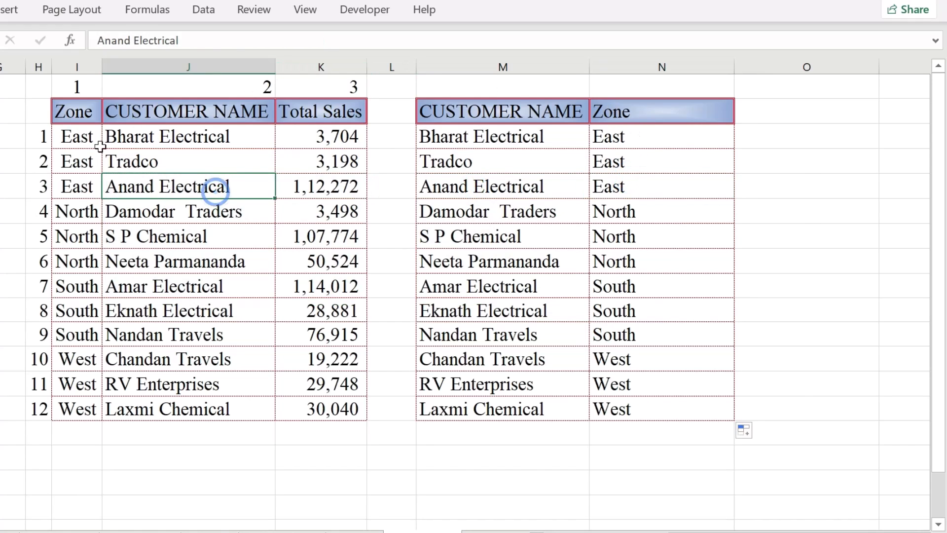
{"action": "left_click", "coordinate": [82, 185]}
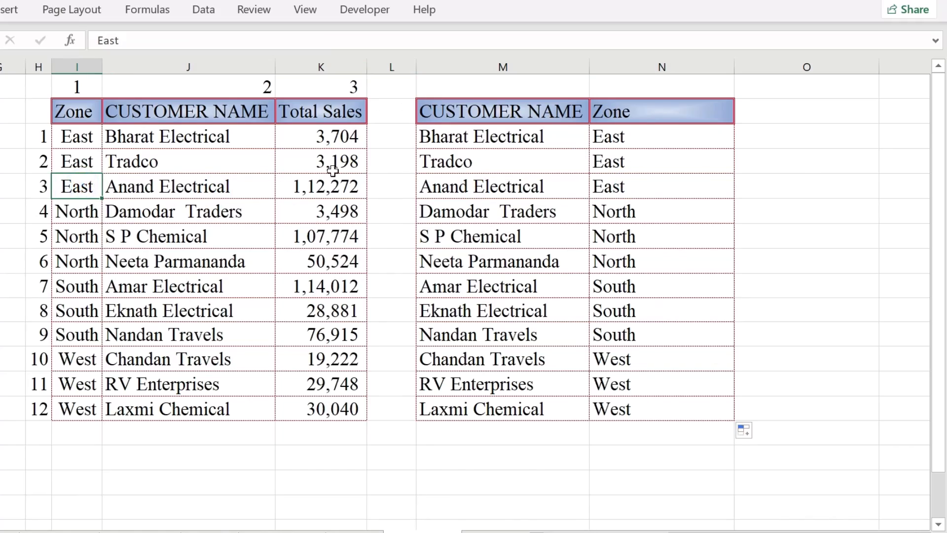
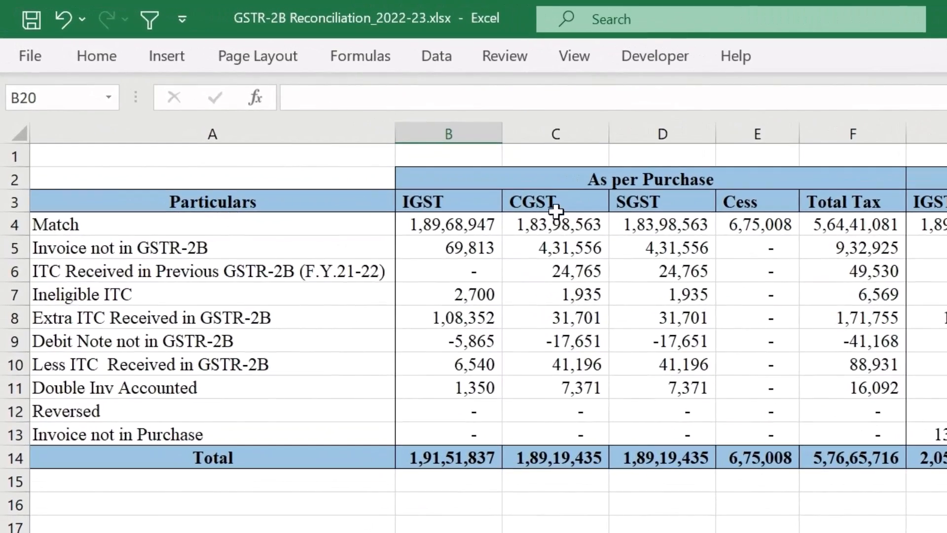
Examine the As per Purchase and As per GSTR-2B tax headings on the Summary sheet of GSTR-2B Reconciliation_2022-23.xlsx
{"action": "left_click", "coordinate": [373, 121]}
{"action": "left_click_drag", "start_coordinate": [499, 185], "coordinate": [749, 223]}
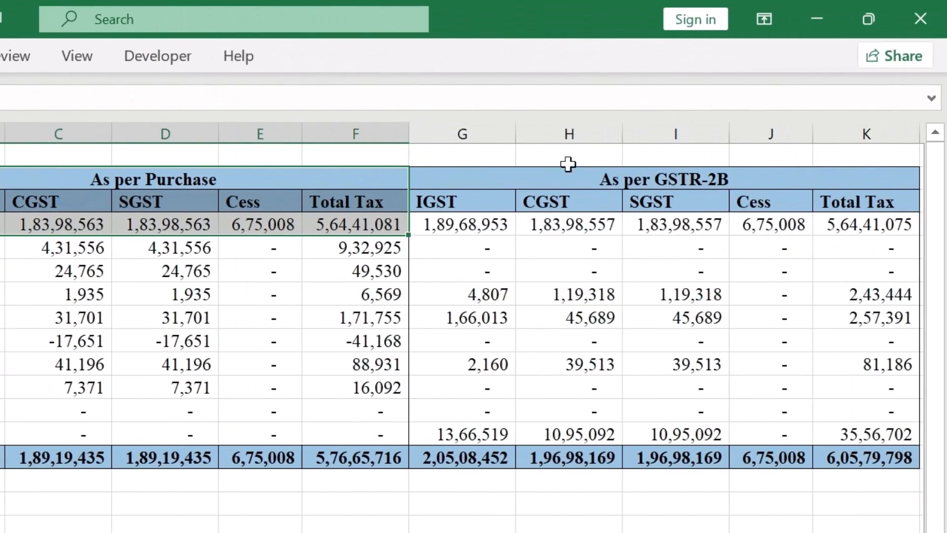
{"action": "left_click_drag", "start_coordinate": [650, 182], "coordinate": [670, 249]}
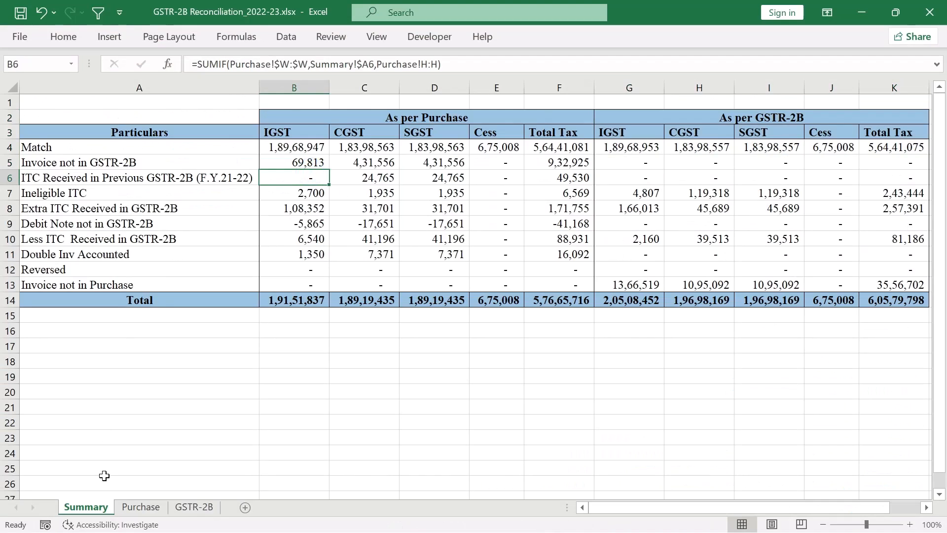
Inspect the CONCATENATE formula in G6 of the Purchase sheet that joins GSTIN/UIN and Invoice No
{"action": "left_click", "coordinate": [143, 507]}
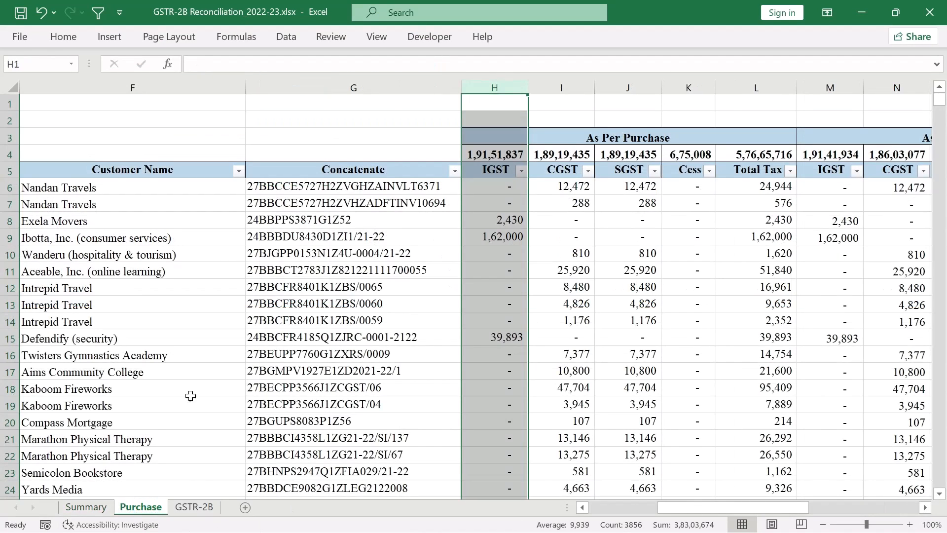
{"action": "left_click", "coordinate": [194, 507]}
{"action": "left_click", "coordinate": [141, 507]}
{"action": "scroll", "coordinate": [627, 225], "scroll_direction": "left", "scroll_amount": 3}
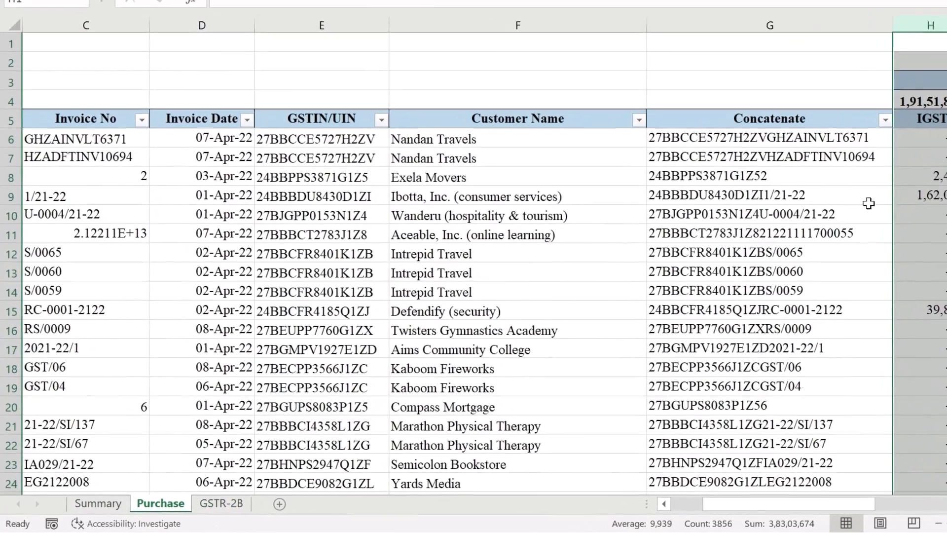
{"action": "left_click", "coordinate": [677, 176]}
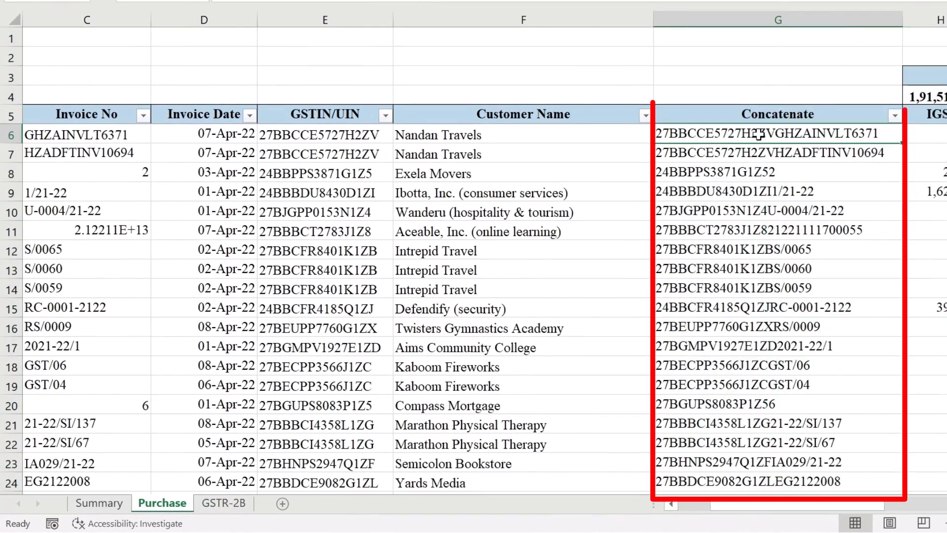
{"action": "key", "text": "F2"}
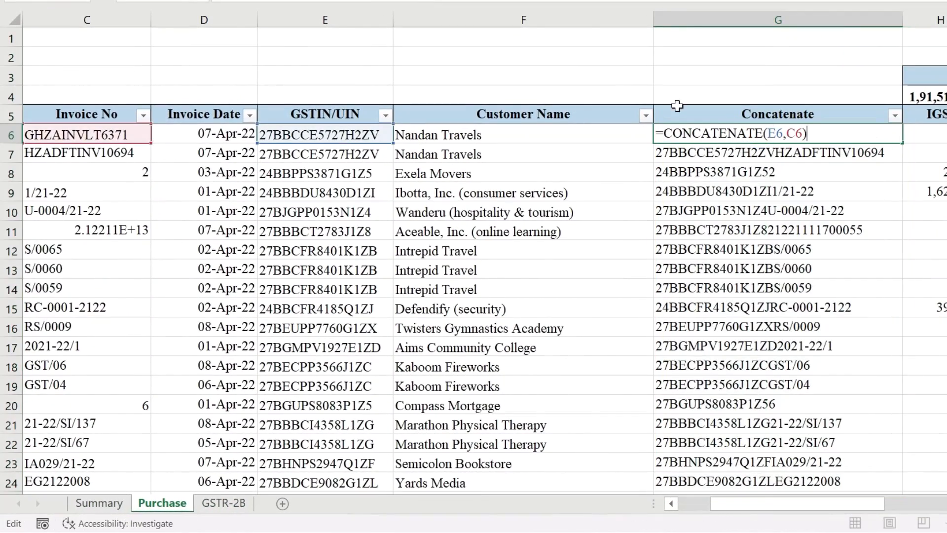
{"action": "left_click", "coordinate": [714, 284]}
{"action": "left_click", "coordinate": [732, 254]}
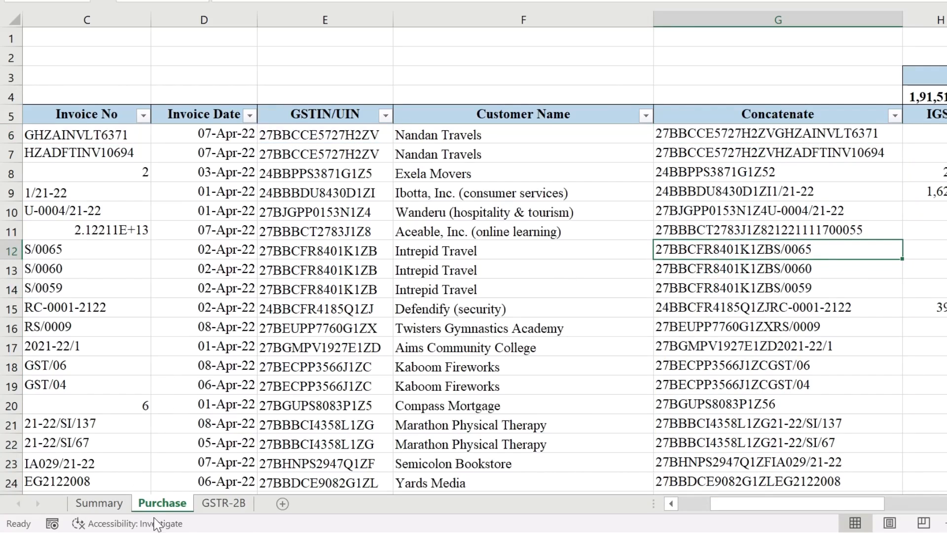
Compare the Concatenate columns of the GSTR-2B and Purchase sheets and review the GSTR-2B sheet's IGST to Cess columns
{"action": "left_click", "coordinate": [223, 502]}
{"action": "left_click", "coordinate": [721, 251]}
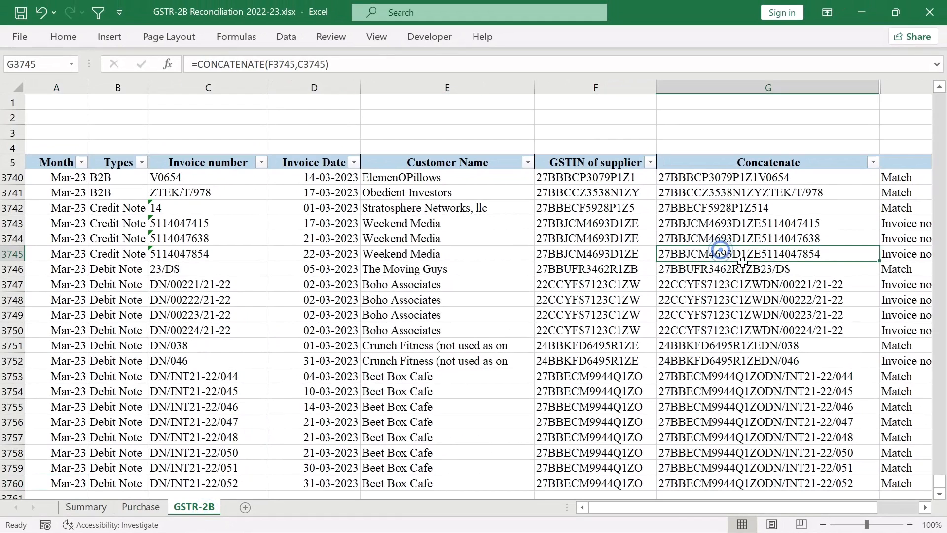
{"action": "key", "text": "ctrl+Page_Up"}
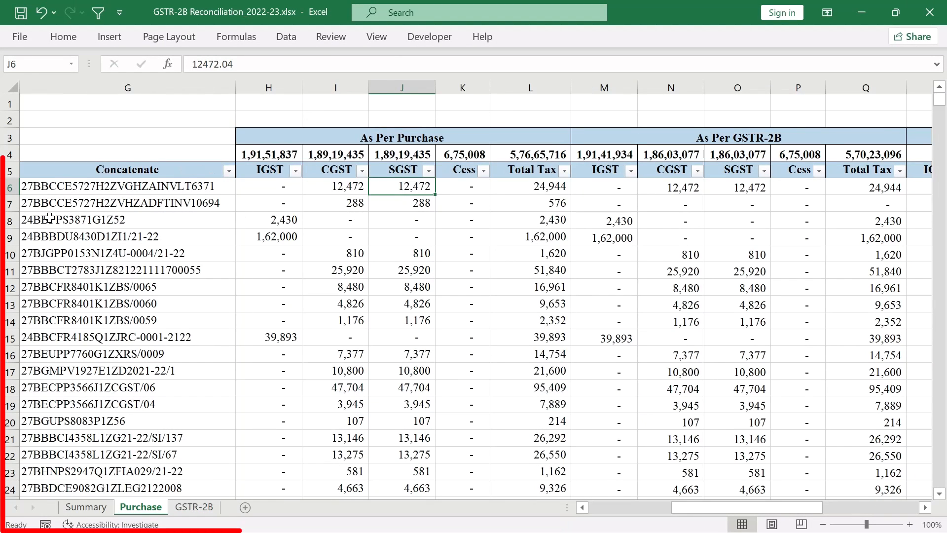
{"action": "left_click", "coordinate": [146, 208]}
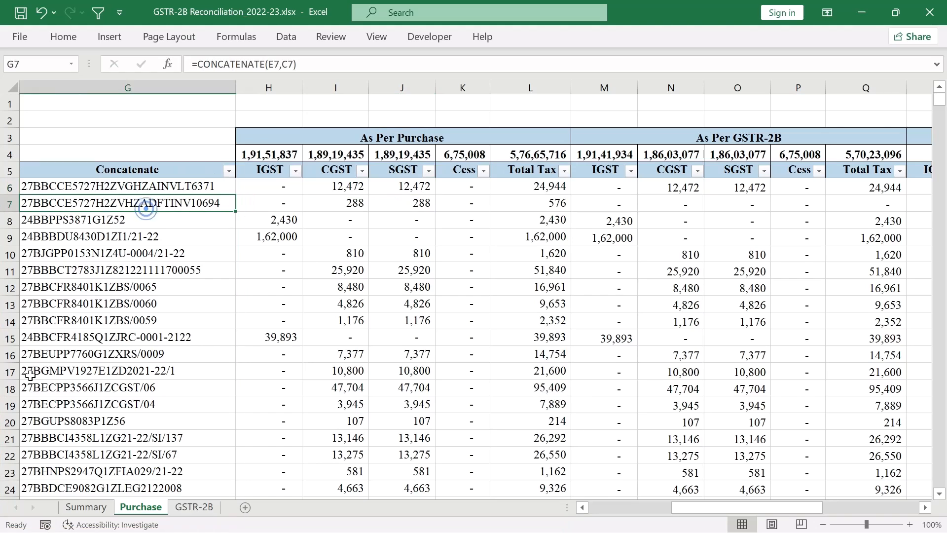
{"action": "left_click", "coordinate": [193, 508]}
{"action": "left_click", "coordinate": [321, 209]}
{"action": "left_click_drag", "start_coordinate": [428, 178], "coordinate": [596, 299]}
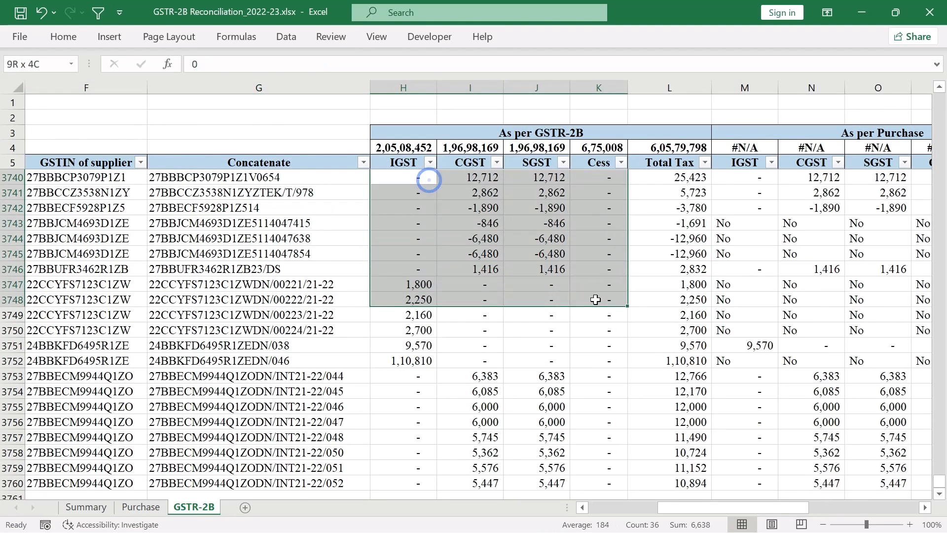
Hide the As Per Purchase columns H:L on the Purchase sheet
{"action": "key", "text": "ctrl+Page_Up"}
{"action": "left_click_drag", "start_coordinate": [274, 84], "coordinate": [509, 84]}
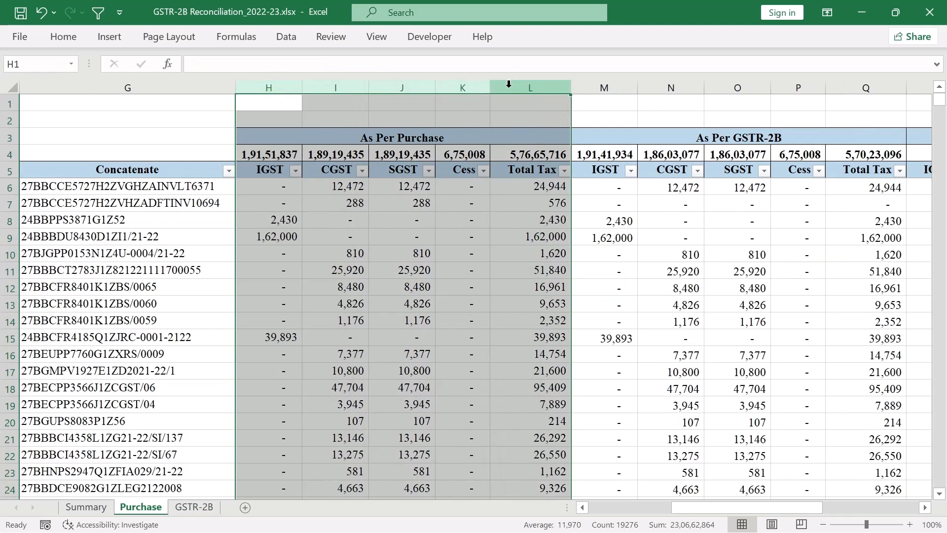
{"action": "right_click", "coordinate": [499, 90]}
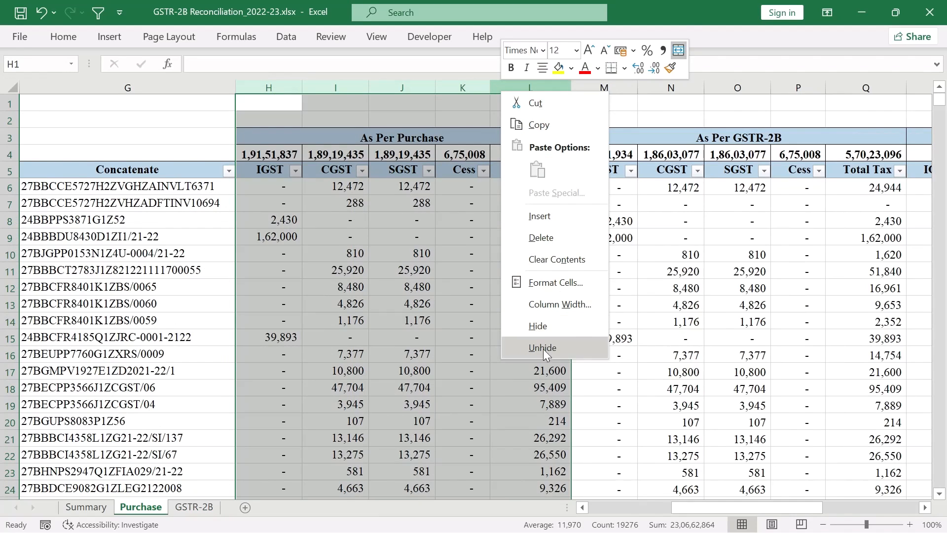
{"action": "left_click", "coordinate": [542, 327]}
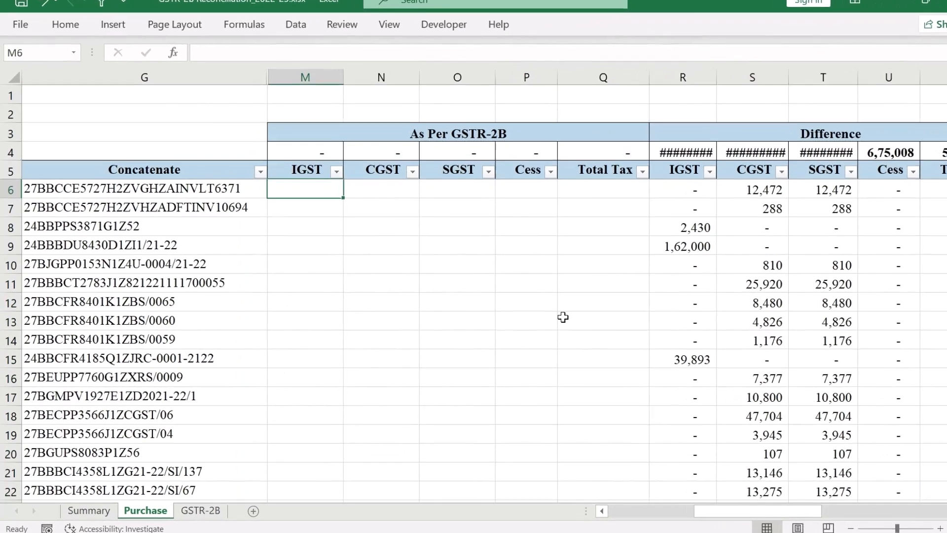
Begin an XLOOKUP formula in M6 of the Purchase sheet with $G6 as the lookup value
{"action": "type", "text": "="}
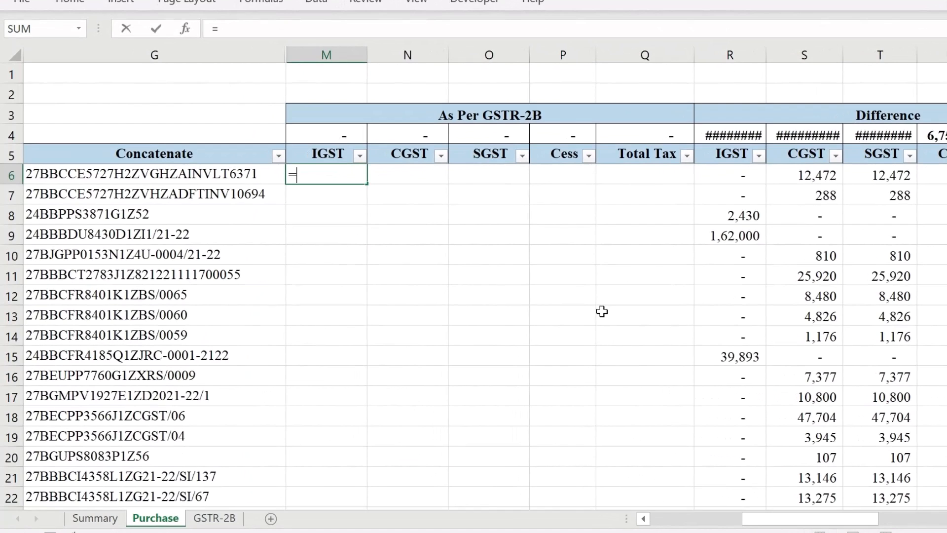
{"action": "type", "text": "xl"}
{"action": "key", "text": "Tab"}
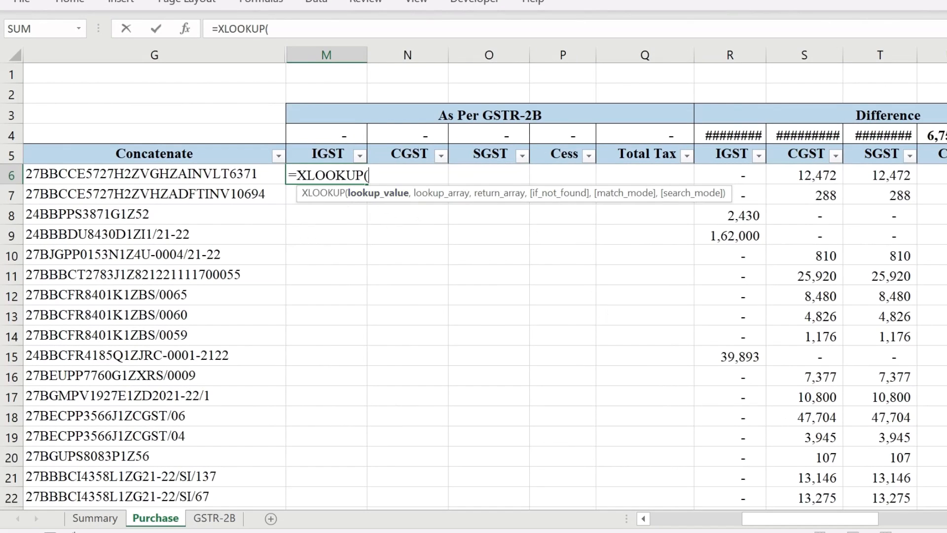
{"action": "left_click", "coordinate": [156, 174]}
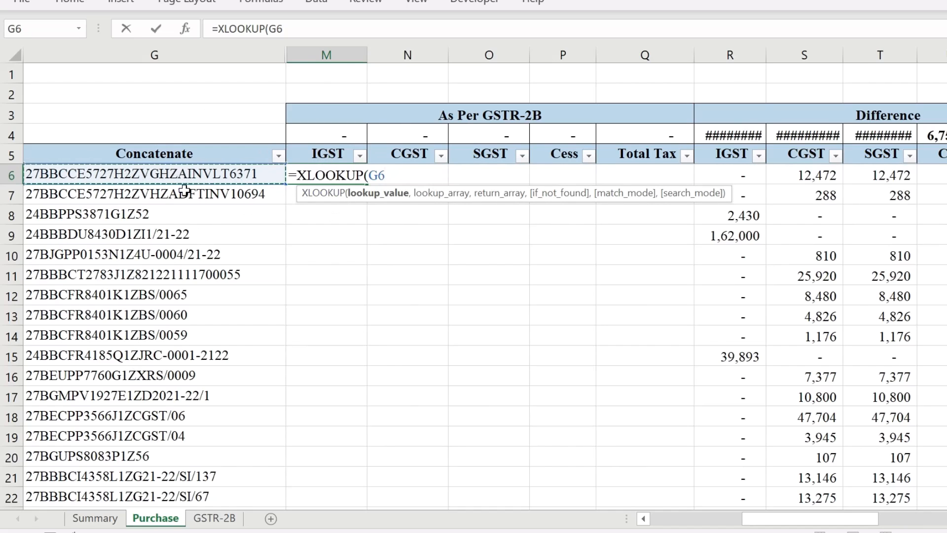
{"action": "left_click", "coordinate": [372, 174]}
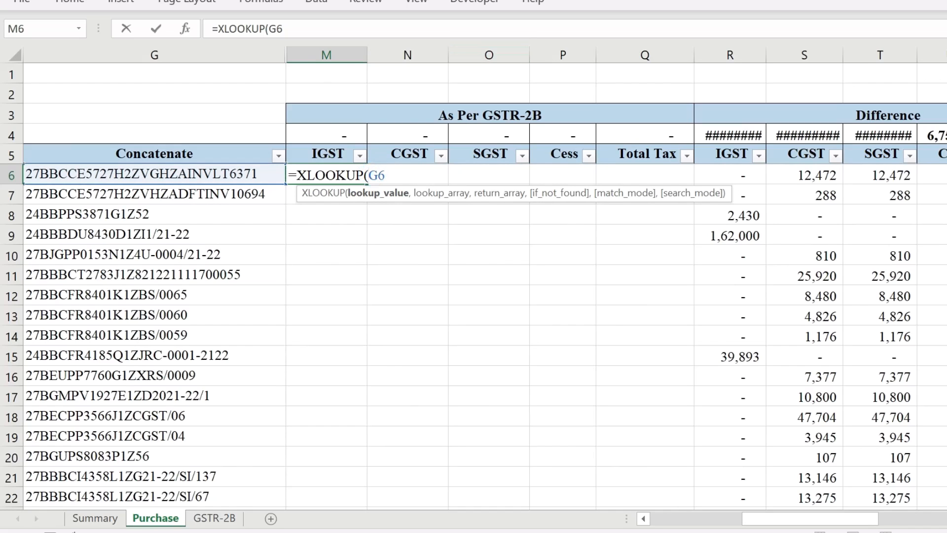
{"action": "type", "text": "$G6,"}
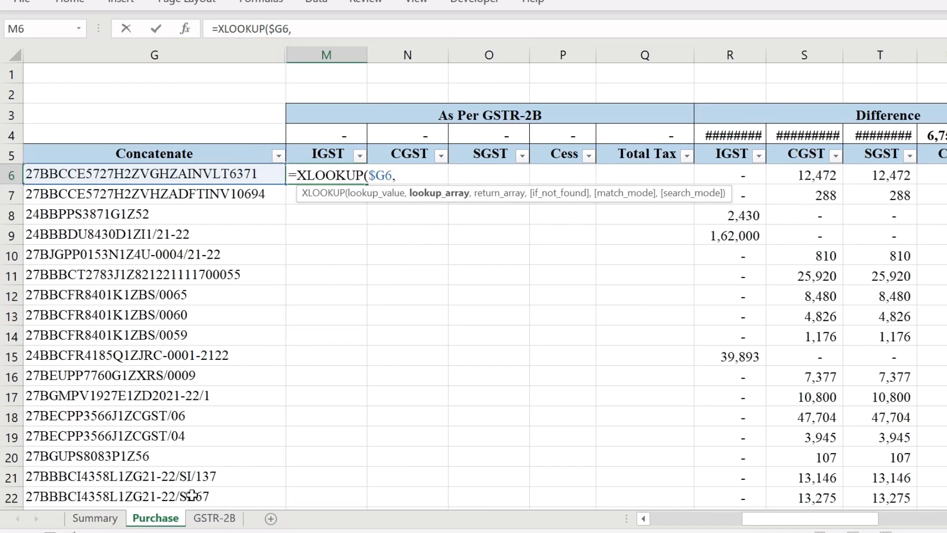
Set the XLOOKUP lookup array to the Concatenate column of the GSTR-2B sheet as the absolute reference $G:$G
{"action": "left_click", "coordinate": [214, 518]}
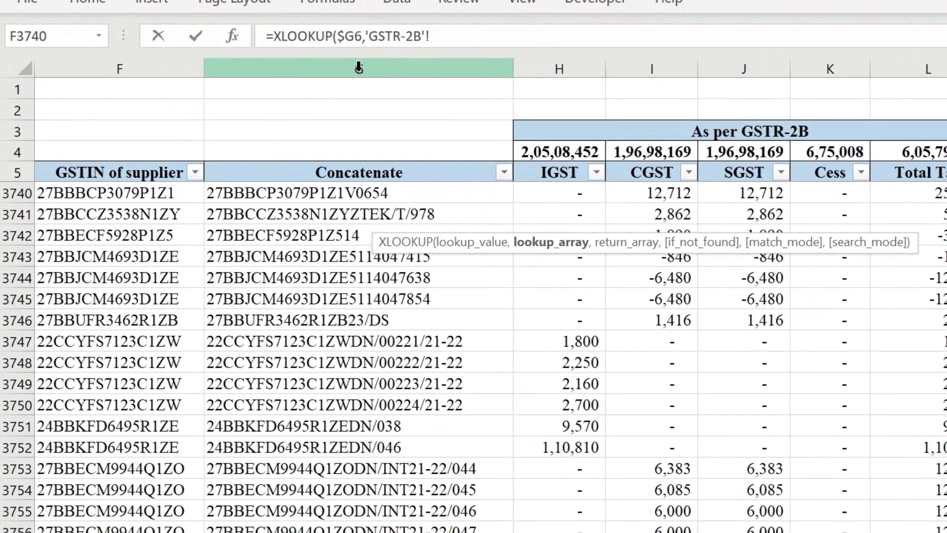
{"action": "left_click", "coordinate": [358, 71]}
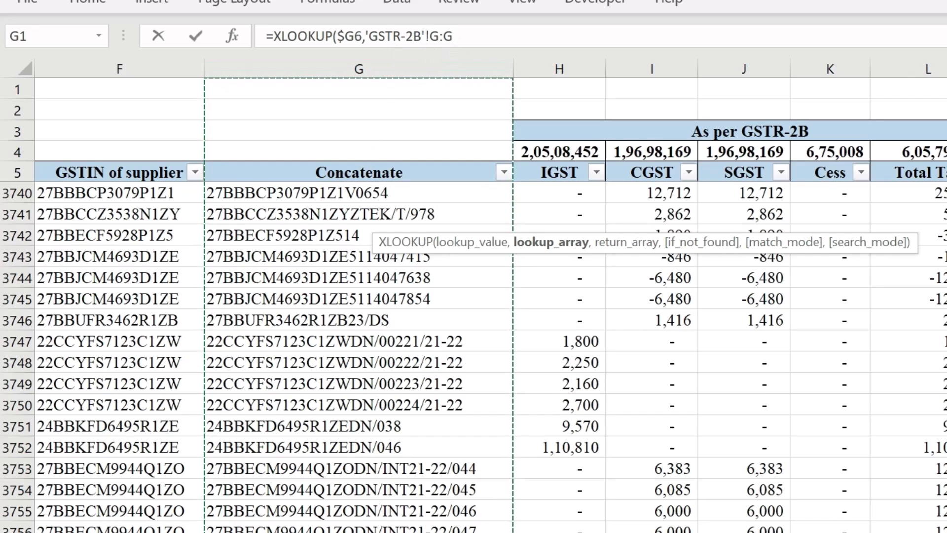
{"action": "key", "text": "F4"}
{"action": "type", "text": ","}
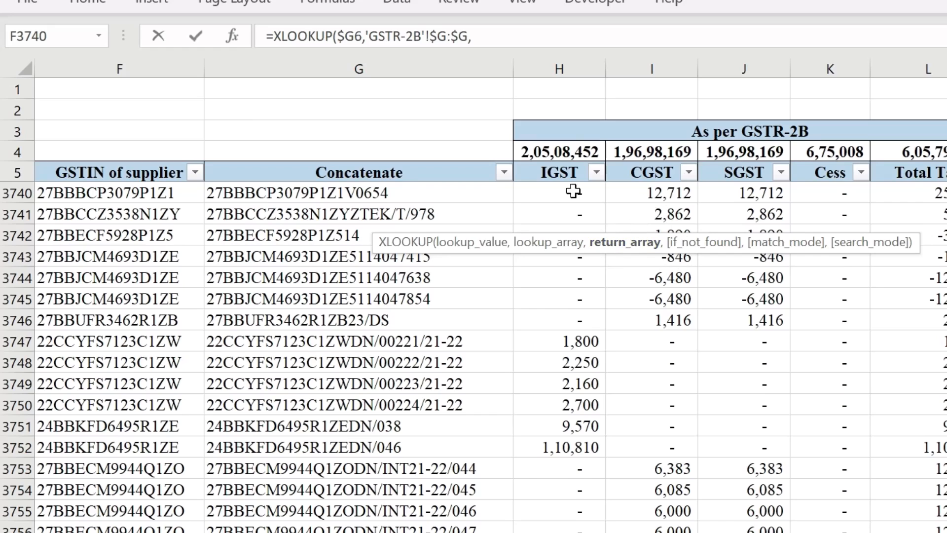
Set the XLOOKUP return array to the GSTR-2B sheet's IGST column H:H and enter the formula, keeping M6 selected
{"action": "left_click", "coordinate": [585, 59]}
{"action": "left_click", "coordinate": [569, 64]}
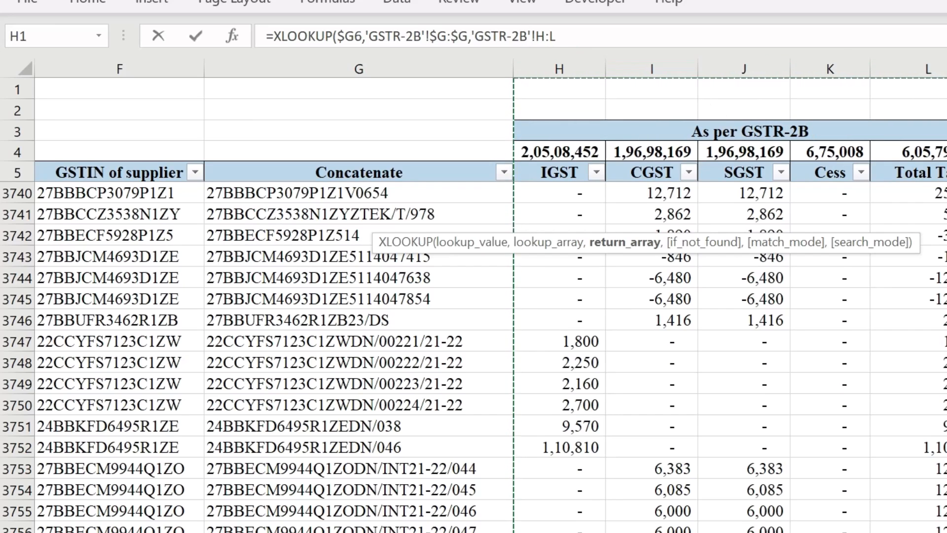
{"action": "left_click", "coordinate": [563, 37]}
{"action": "key", "text": "BackSpace"}
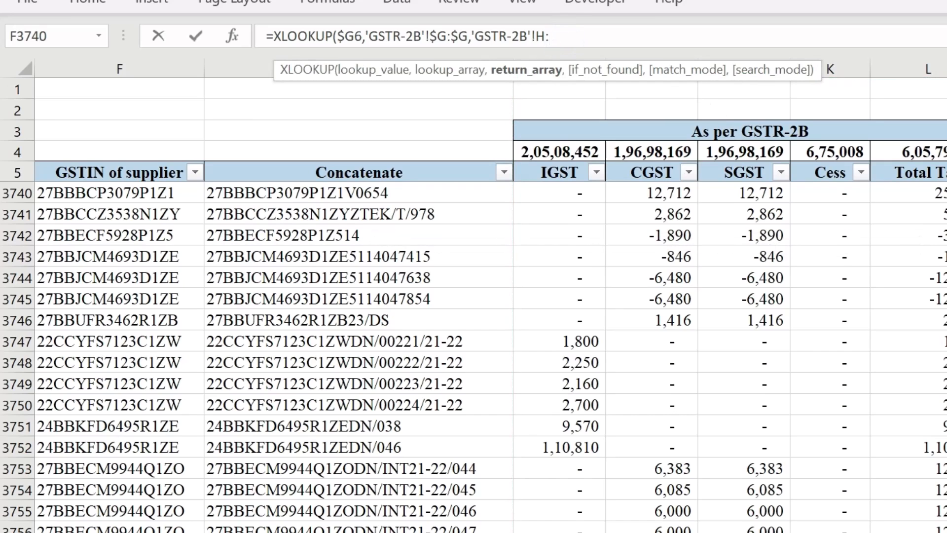
{"action": "type", "text": "H"}
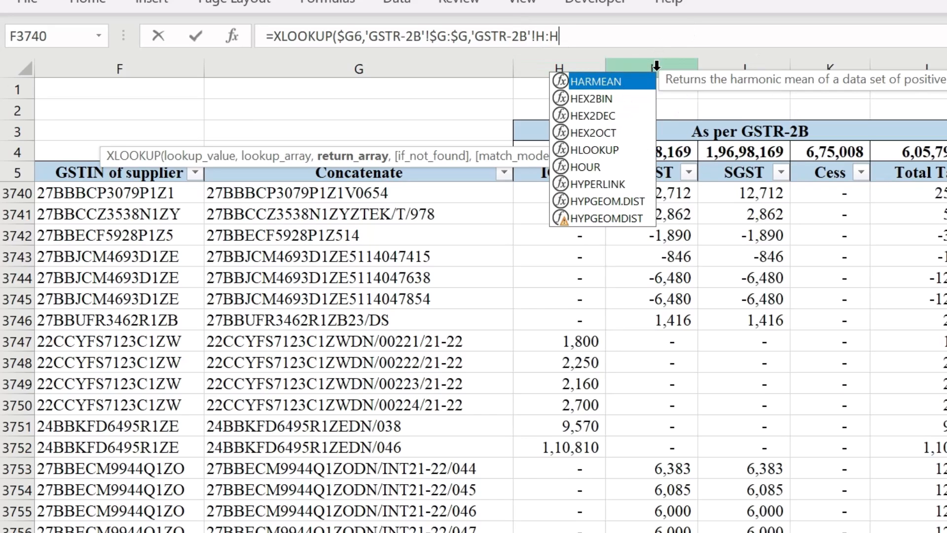
{"action": "type", "text": ")"}
{"action": "key", "text": "ctrl+Return"}
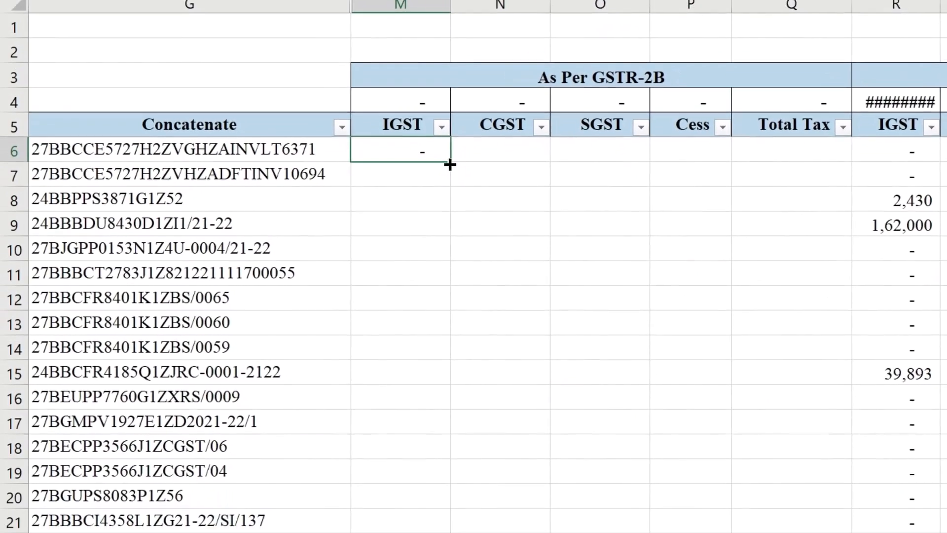
Fill the M6 XLOOKUP formula down the IGST column and check the returned values against the Concatenate keys
{"action": "double_click", "coordinate": [450, 165]}
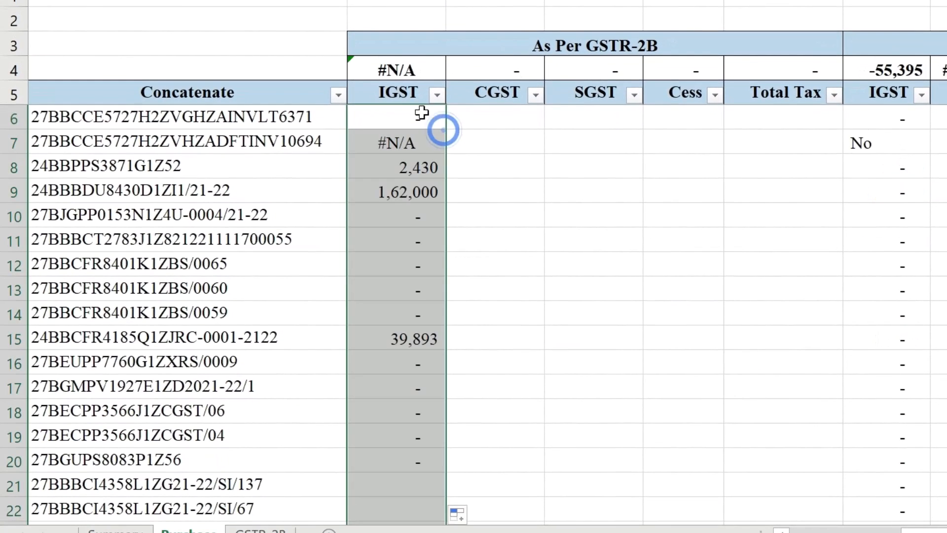
{"action": "left_click", "coordinate": [393, 208]}
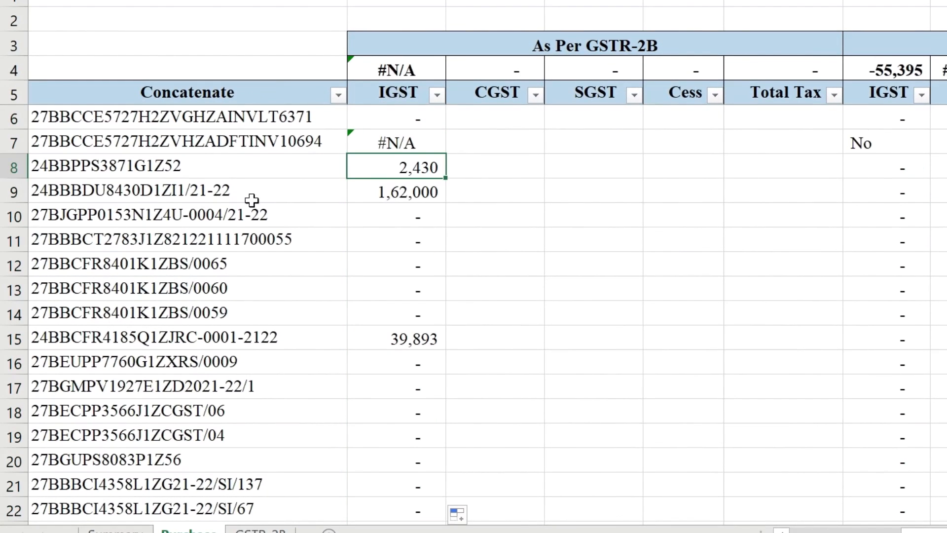
{"action": "left_click", "coordinate": [227, 172]}
{"action": "left_click", "coordinate": [428, 167]}
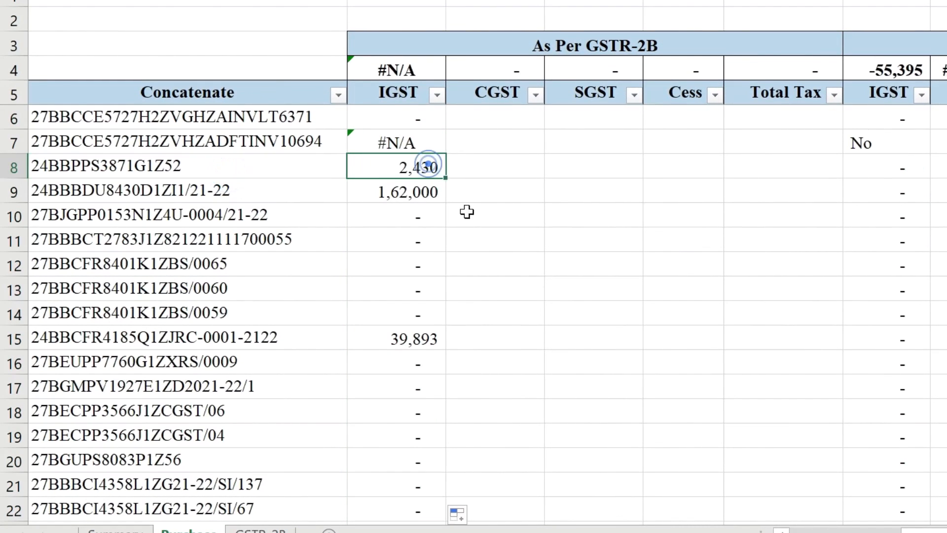
{"action": "left_click", "coordinate": [375, 134]}
Add "No" as the if_not_found argument of the XLOOKUP formula in M6 and refill the IGST column with it
{"action": "left_click", "coordinate": [395, 111]}
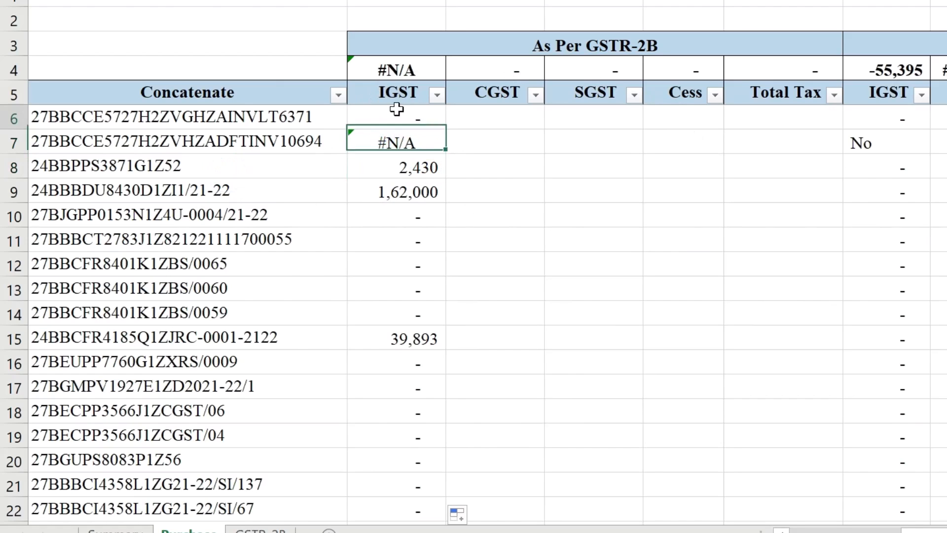
{"action": "key", "text": "F2"}
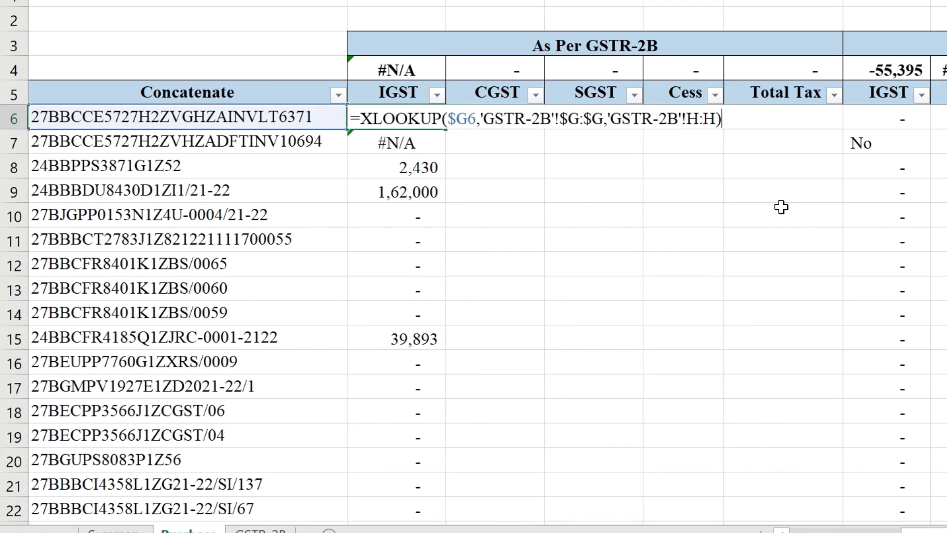
{"action": "key", "text": "BackSpace"}
{"action": "type", "text": ","}
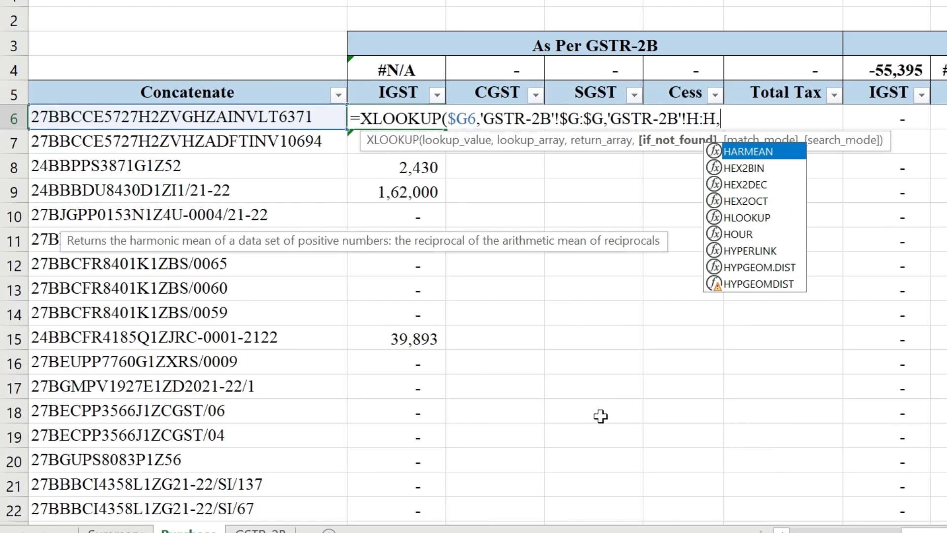
{"action": "type", "text": "0"}
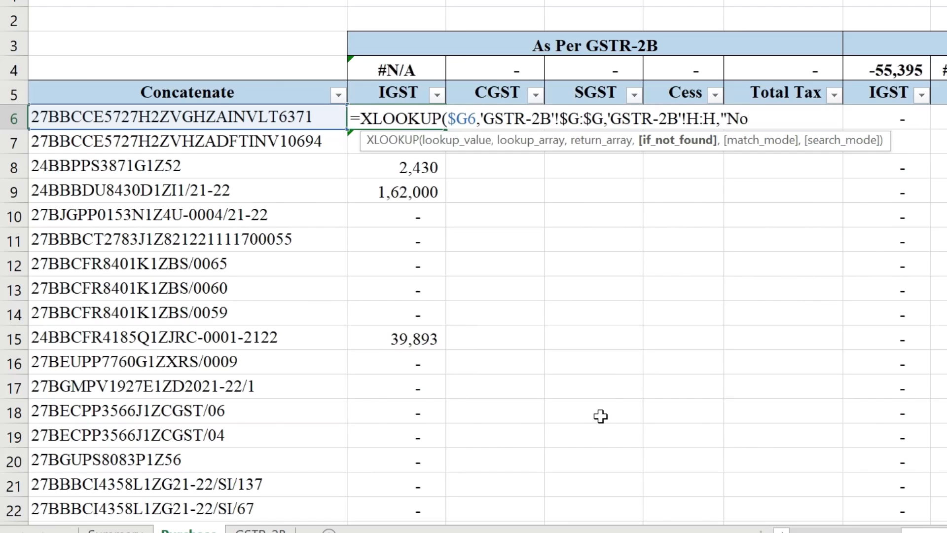
{"action": "type", "text": "No\")"}
{"action": "key", "text": "ctrl+Return"}
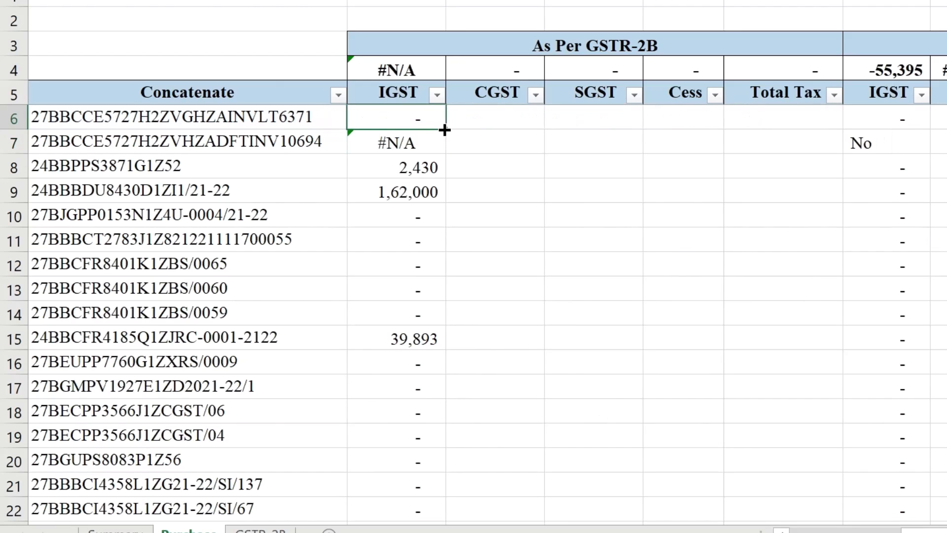
{"action": "double_click", "coordinate": [444, 129]}
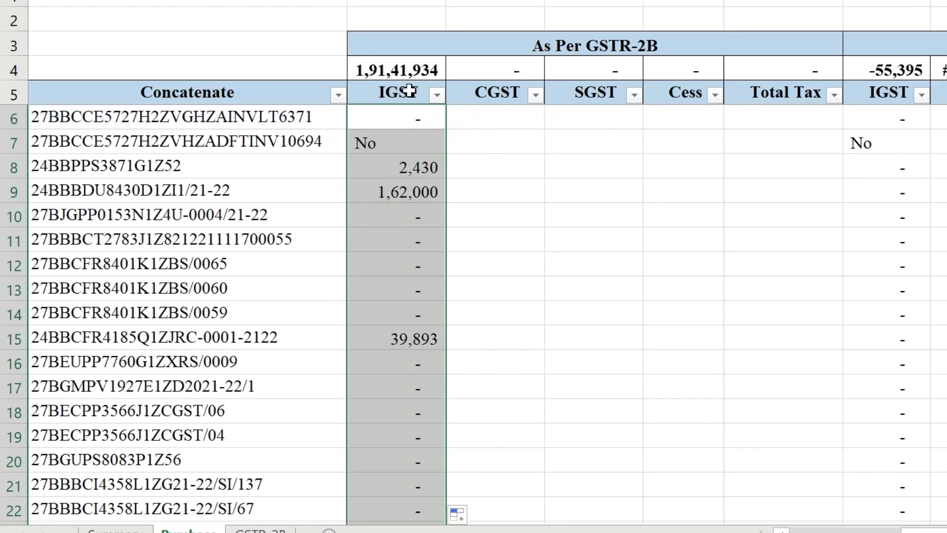
Copy the M6 formula across to Q6 and fill the CGST, SGST, Cess and Total Tax columns down
{"action": "left_click", "coordinate": [432, 122]}
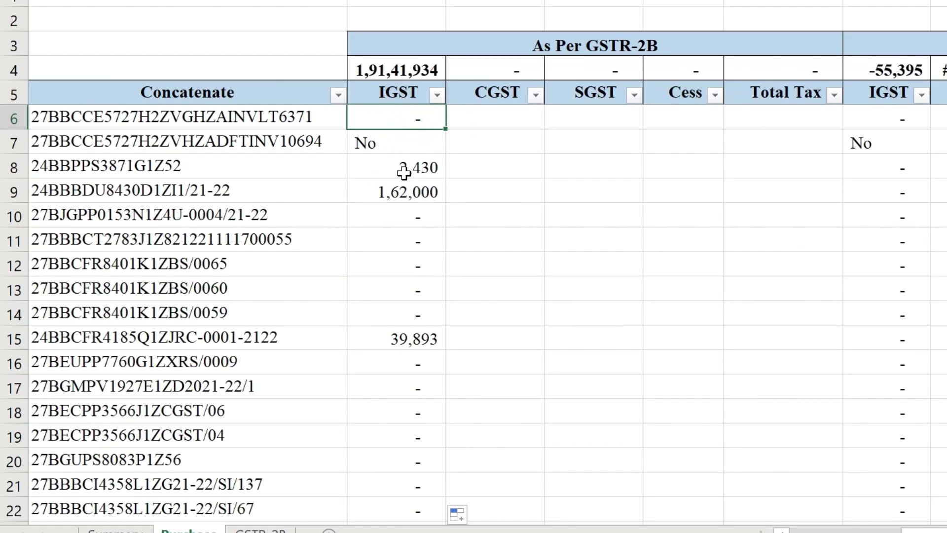
{"action": "left_click", "coordinate": [420, 150]}
{"action": "left_click", "coordinate": [421, 118]}
{"action": "left_click_drag", "start_coordinate": [445, 129], "coordinate": [841, 140]}
{"action": "left_click", "coordinate": [537, 120]}
{"action": "double_click", "coordinate": [544, 129]}
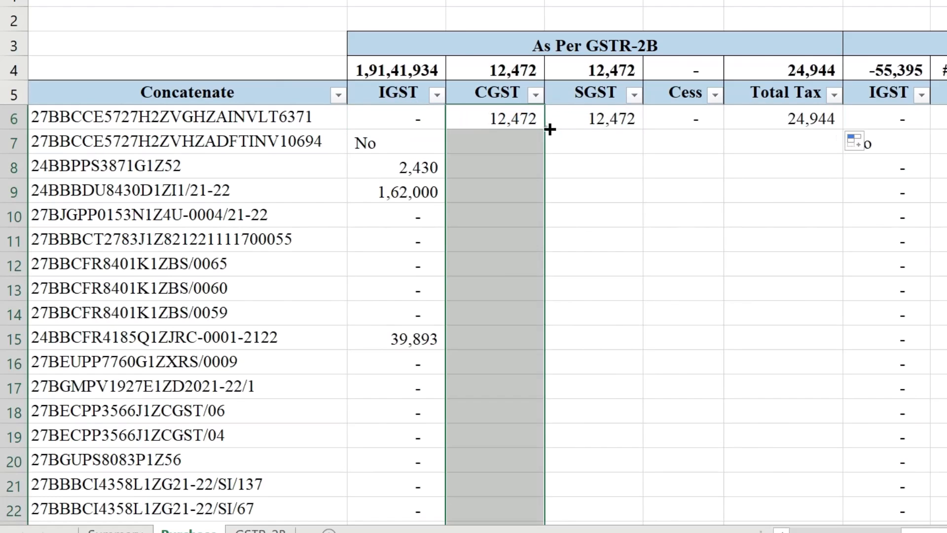
{"action": "left_click", "coordinate": [571, 123]}
{"action": "double_click", "coordinate": [643, 129]}
{"action": "left_click", "coordinate": [685, 124]}
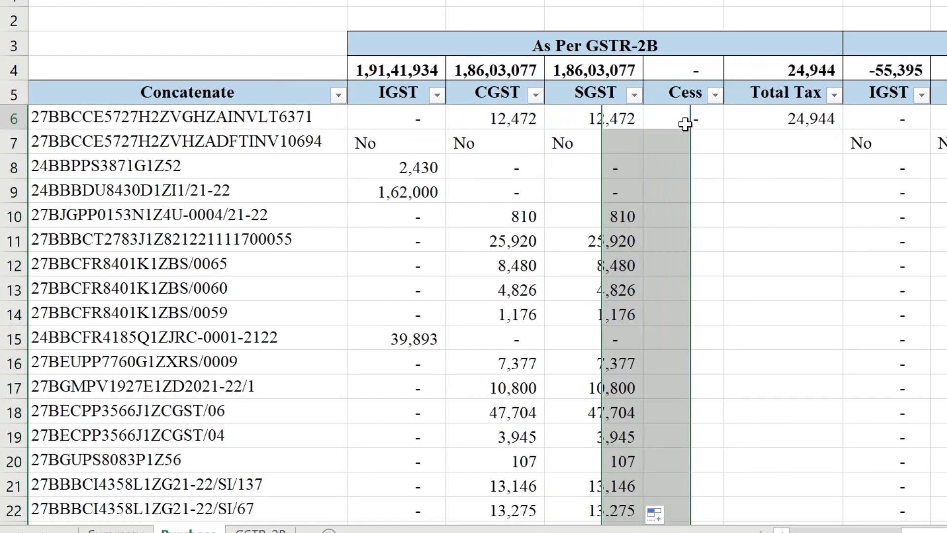
{"action": "double_click", "coordinate": [717, 131]}
{"action": "left_click", "coordinate": [796, 117]}
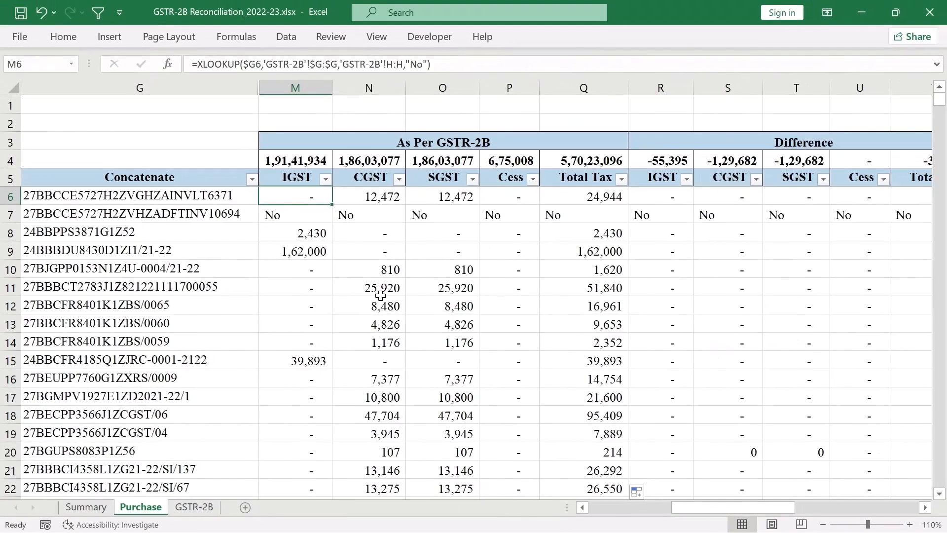
Clear the XLOOKUP formulas under As Per GSTR-2B in columns M:Q from row 6 down to the last data row
{"action": "key", "text": "shift+Right"}
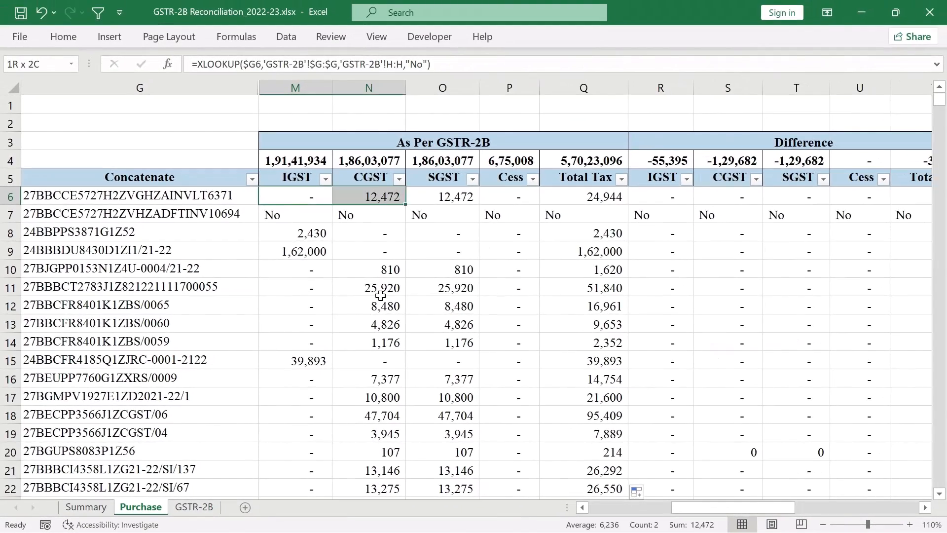
{"action": "key", "text": "shift+Right"}
{"action": "key", "text": "shift+Right"}
{"action": "key", "text": "shift+Right"}
{"action": "key", "text": "ctrl+shift+Down"}
{"action": "key", "text": "Delete"}
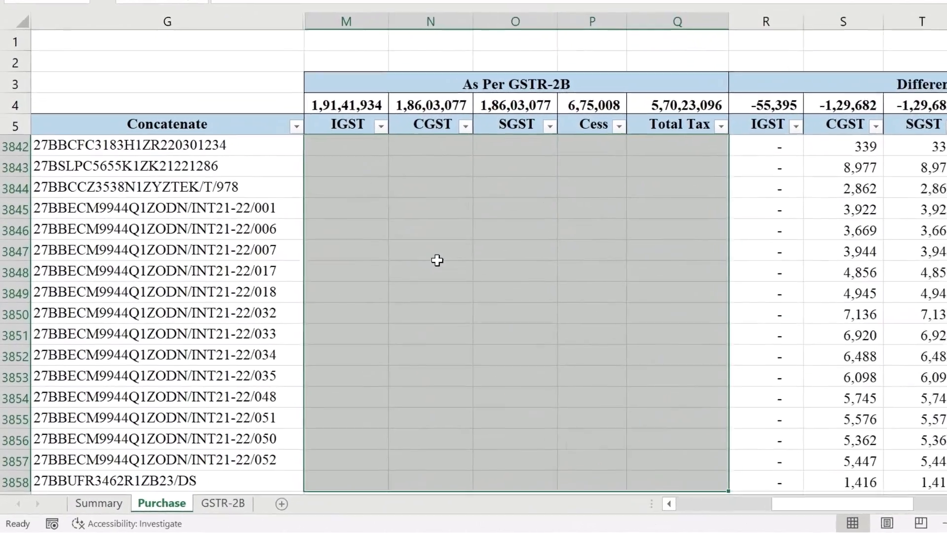
Begin a VLOOKUP formula in M6 of the Purchase sheet with $G6 as the lookup value
{"action": "key", "text": "ctrl+Home"}
{"action": "type", "text": "=VL"}
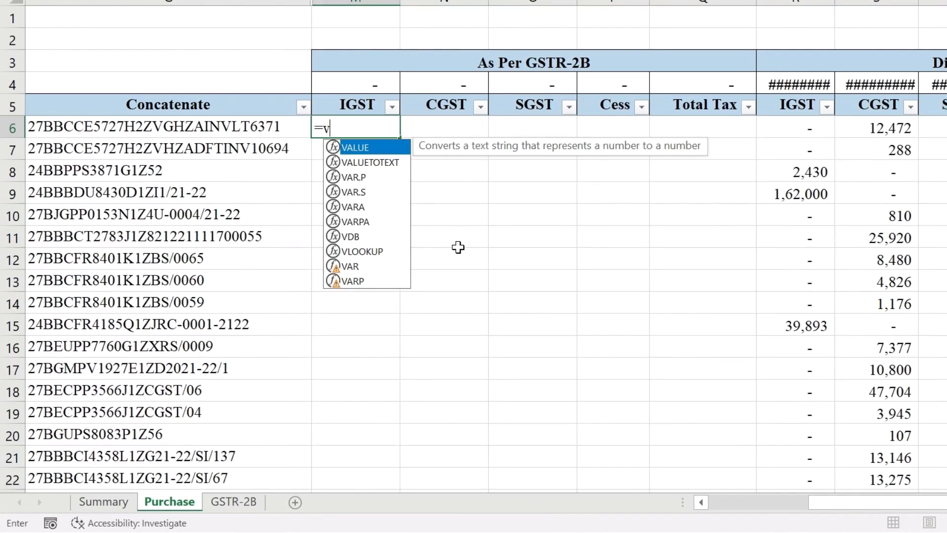
{"action": "key", "text": "Tab"}
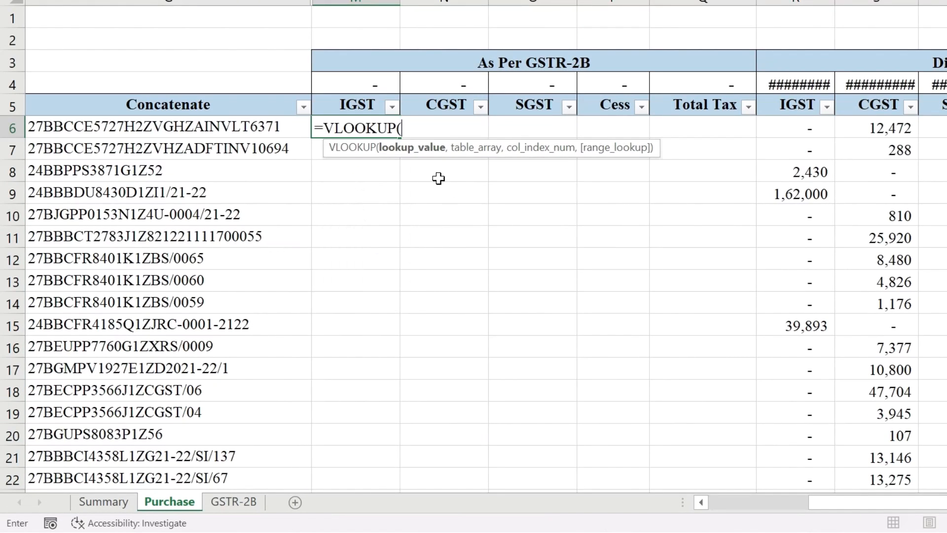
{"action": "left_click", "coordinate": [158, 126]}
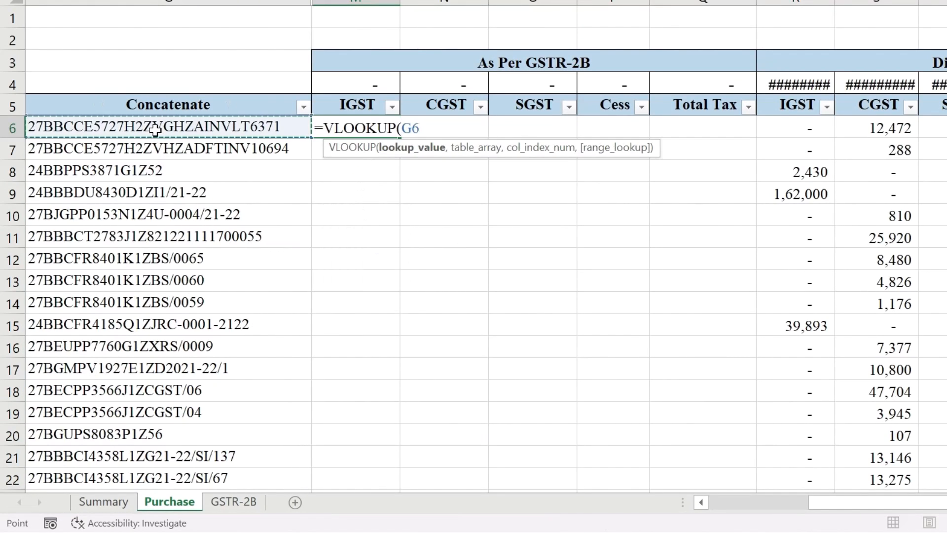
{"action": "left_click", "coordinate": [404, 128]}
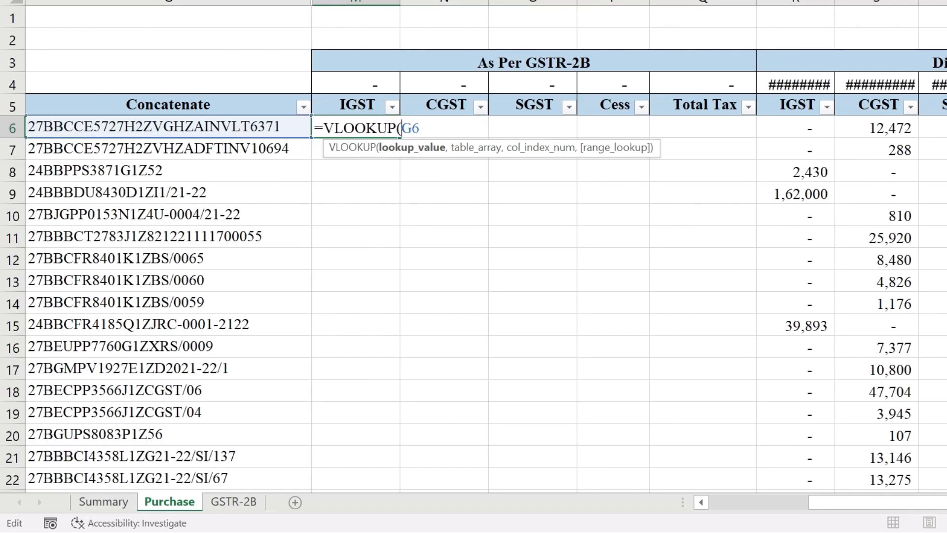
{"action": "type", "text": ","}
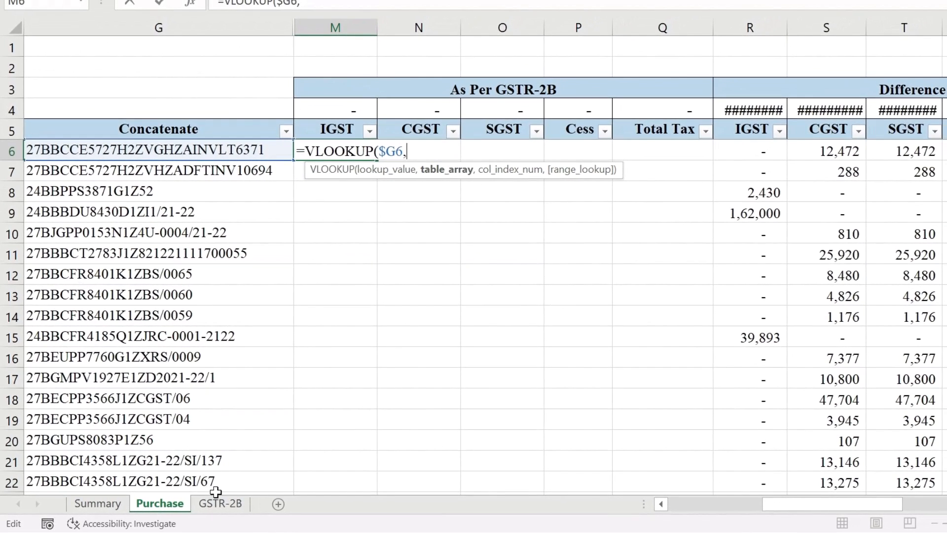
Add columns G:L of the GSTR-2B sheet as the VLOOKUP table array, locked as $G:$L
{"action": "left_click", "coordinate": [215, 492]}
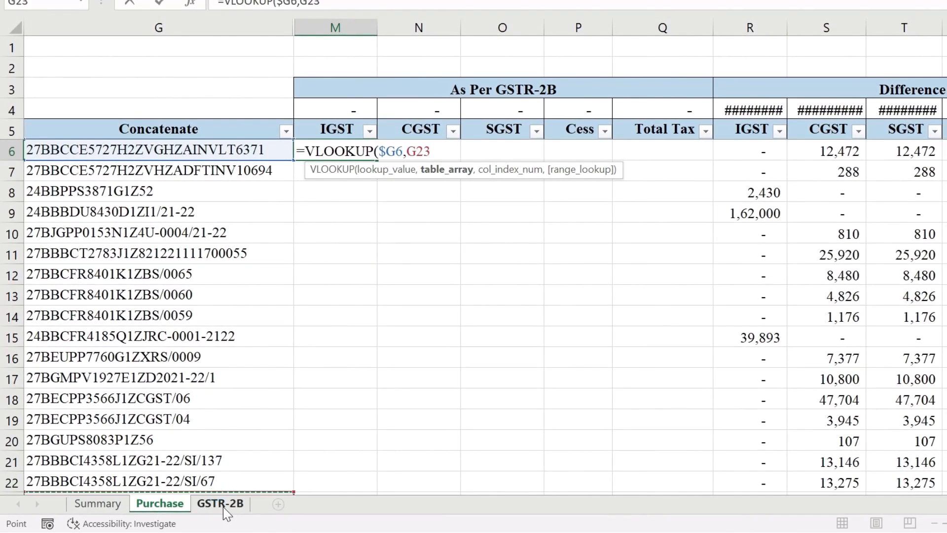
{"action": "left_click", "coordinate": [220, 503]}
{"action": "left_click", "coordinate": [312, 28]}
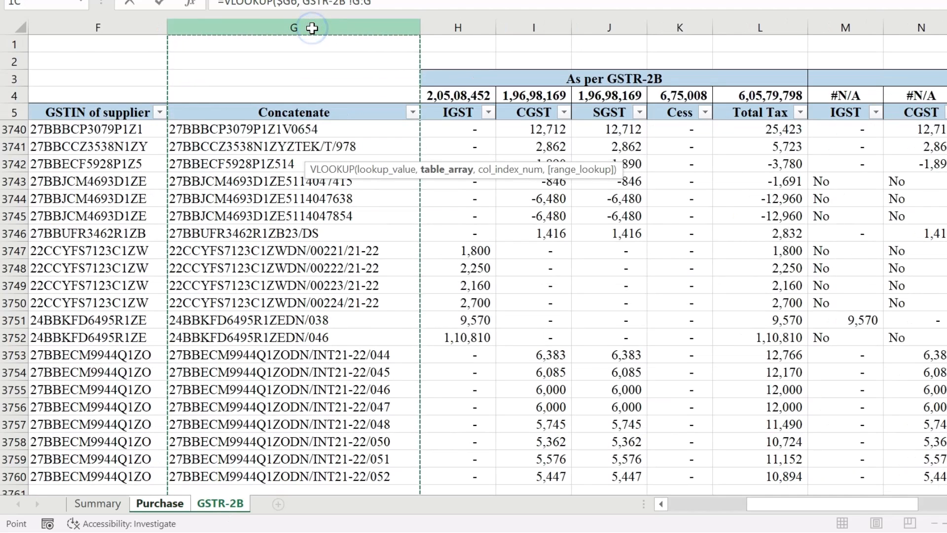
{"action": "left_click_drag", "start_coordinate": [312, 28], "coordinate": [775, 36]}
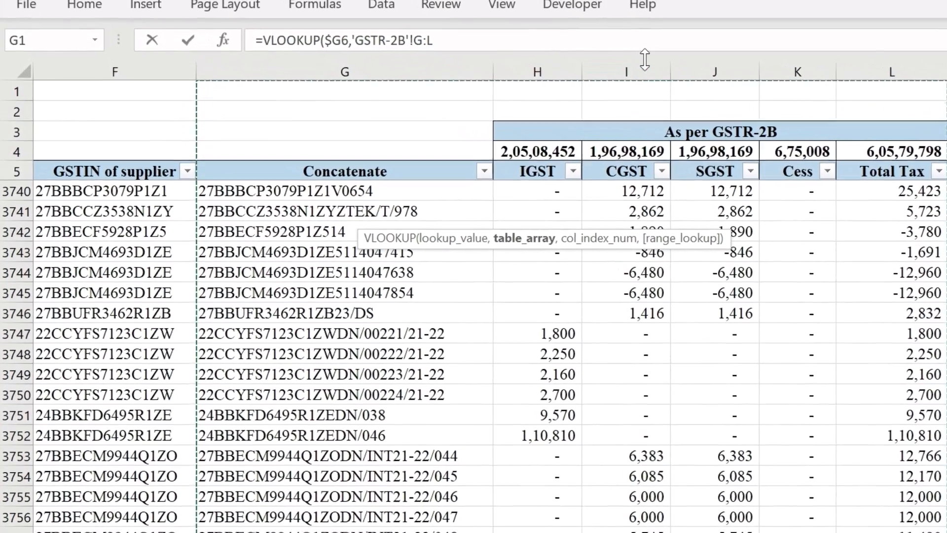
{"action": "scroll", "coordinate": [577, 113], "scroll_direction": "up", "scroll_amount": 1}
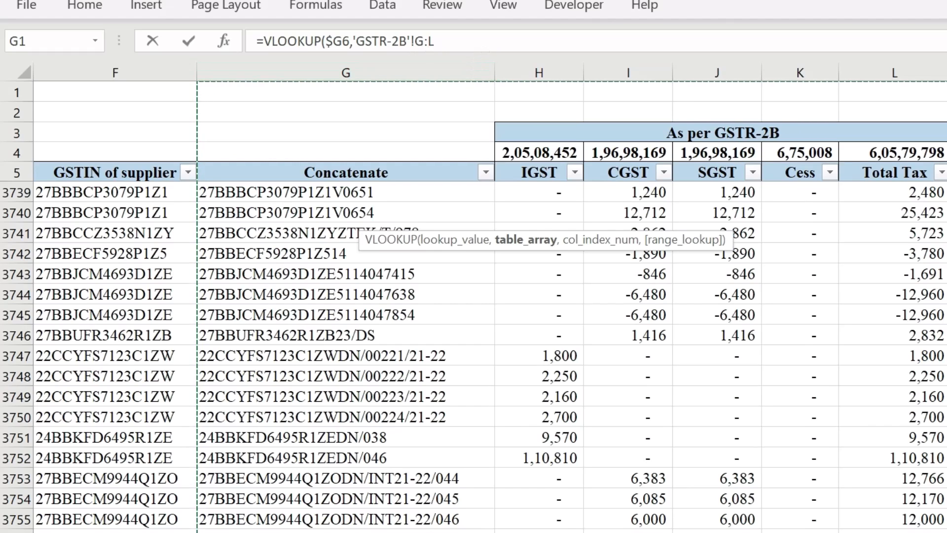
{"action": "key", "text": "F4"}
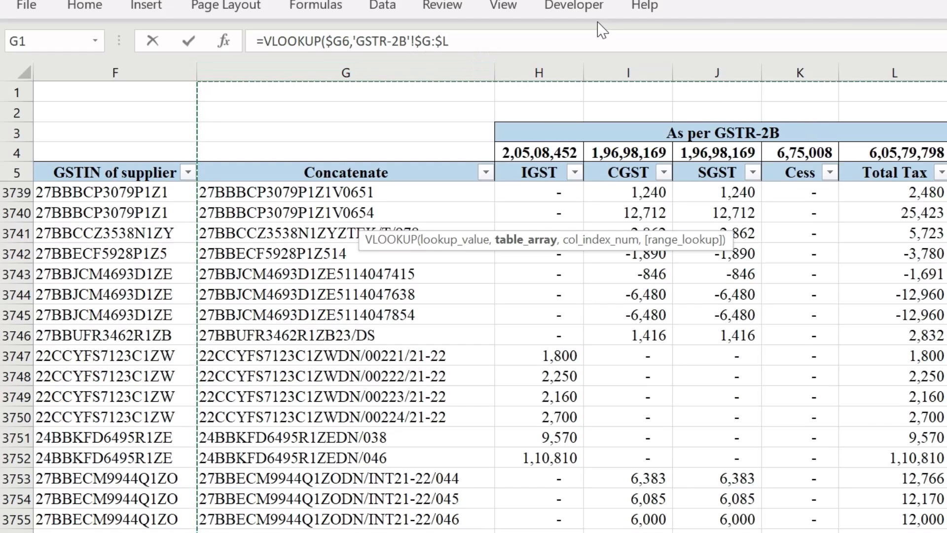
Complete the M6 VLOOKUP with column index 2 and exact match 0, and fill the IGST column down with it
{"action": "type", "text": ","}
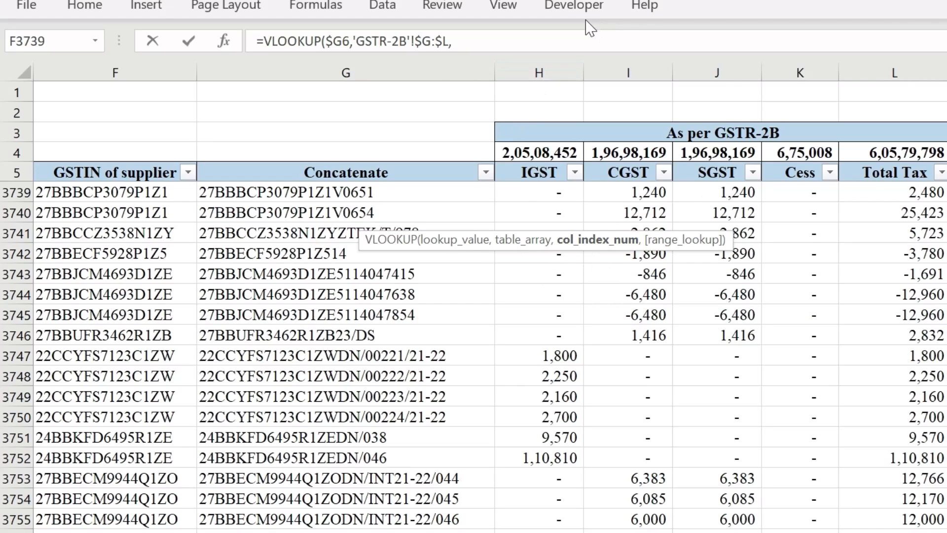
{"action": "type", "text": "2,"}
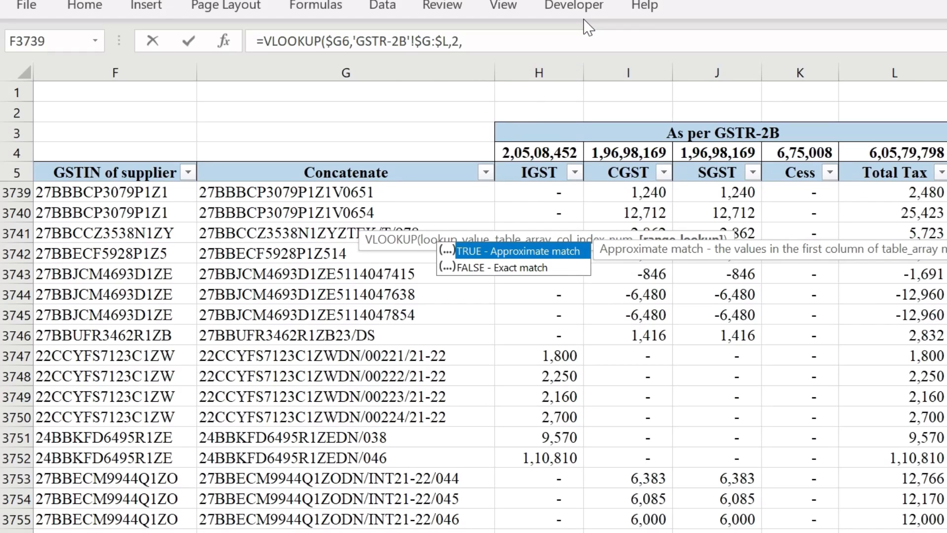
{"action": "type", "text": "0"}
{"action": "key", "text": "Return"}
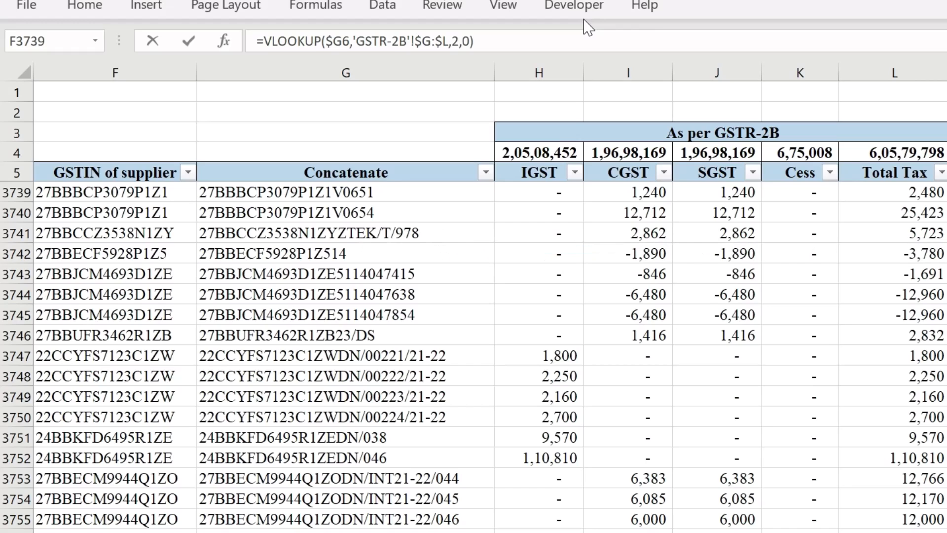
{"action": "key", "text": "Return"}
{"action": "left_click", "coordinate": [425, 216]}
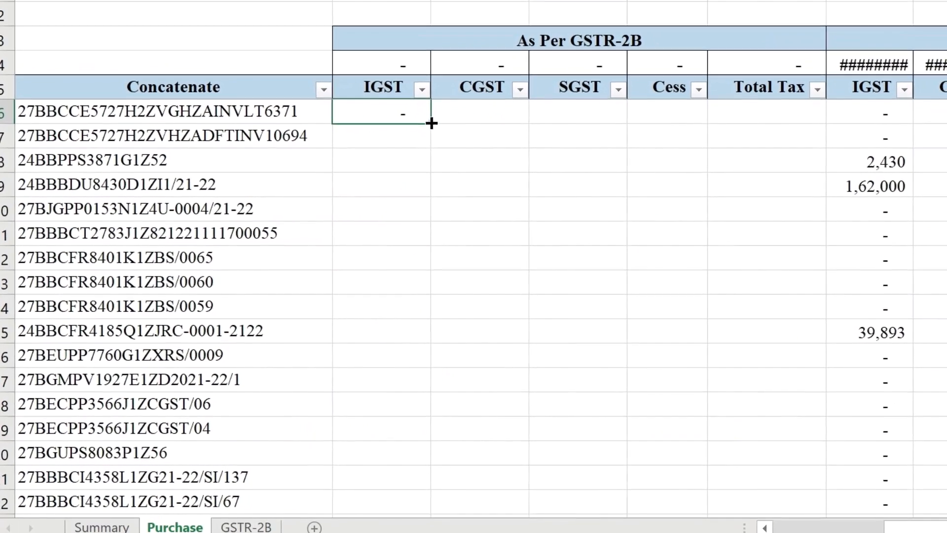
{"action": "double_click", "coordinate": [443, 228]}
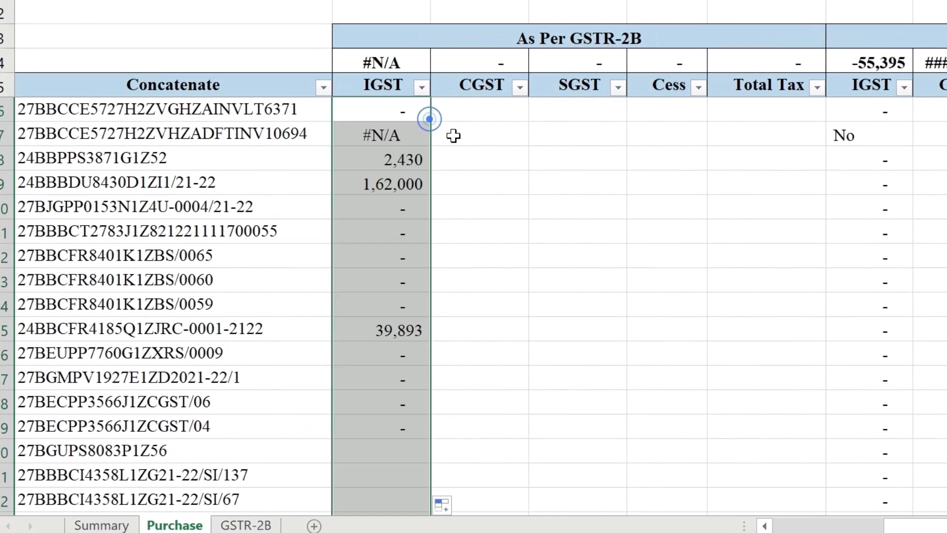
{"action": "left_click", "coordinate": [389, 184]}
{"action": "left_click", "coordinate": [390, 157]}
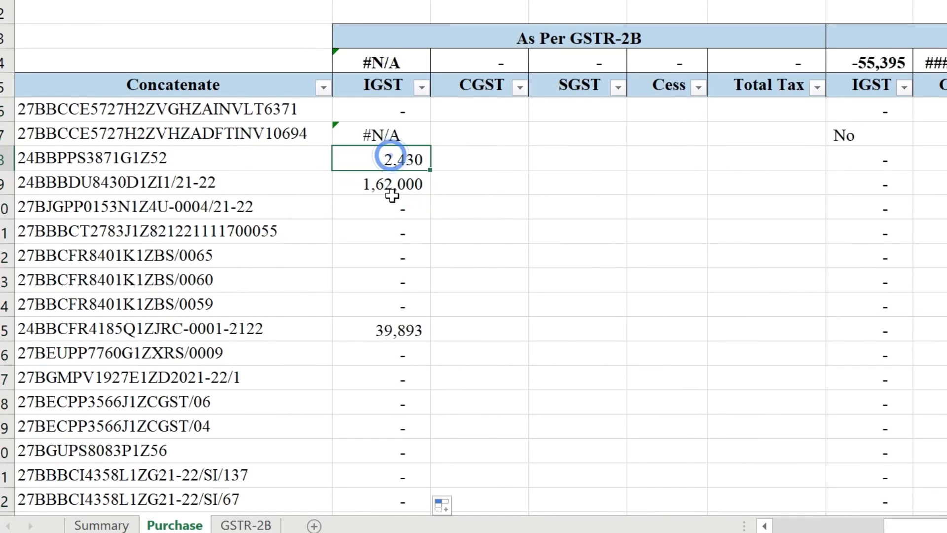
{"action": "left_click_drag", "start_coordinate": [392, 196], "coordinate": [394, 248]}
{"action": "left_click", "coordinate": [385, 135]}
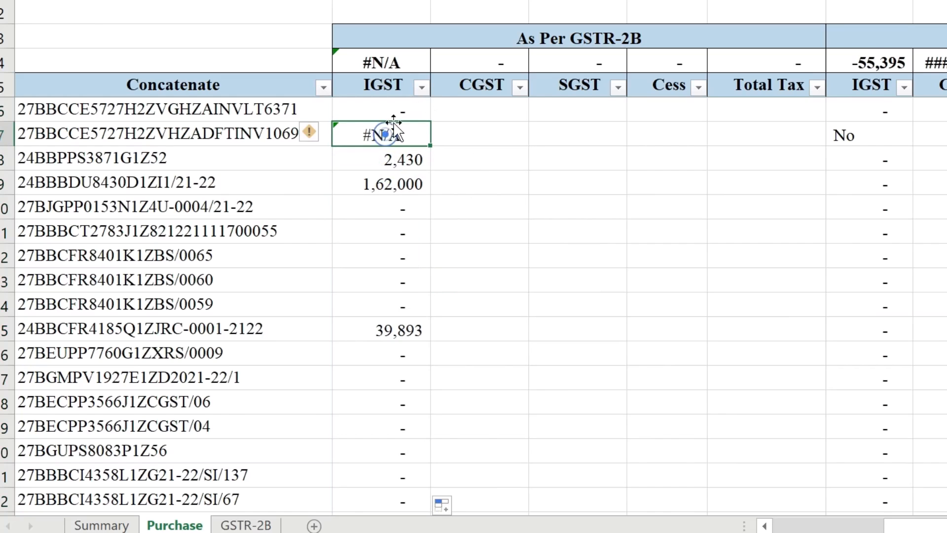
Wrap the M6 VLOOKUP in IFERROR with "No" as the value if error, and refill the IGST column
{"action": "left_click", "coordinate": [395, 111]}
{"action": "key", "text": "F2"}
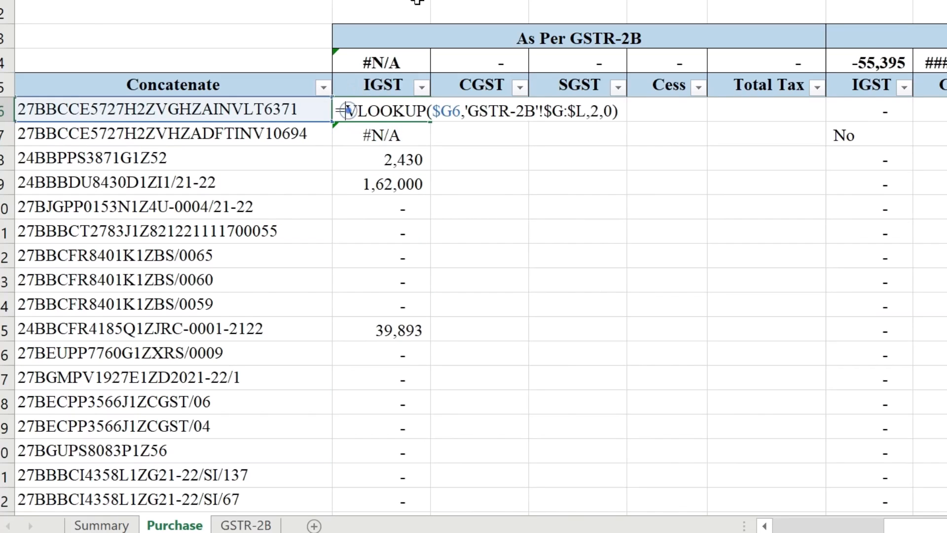
{"action": "type", "text": "iferror("}
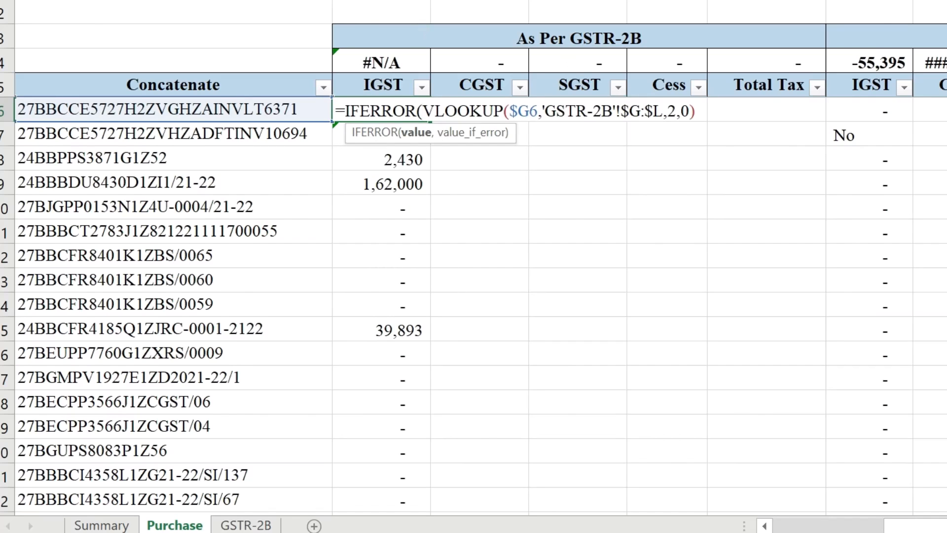
{"action": "type", "text": ",\"No"}
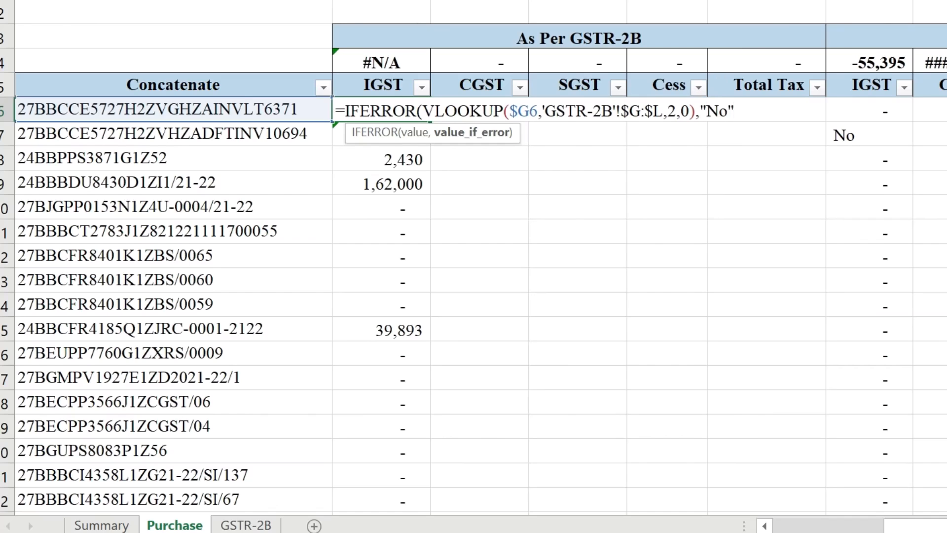
{"action": "type", "text": "\")"}
{"action": "left_click", "coordinate": [391, 114]}
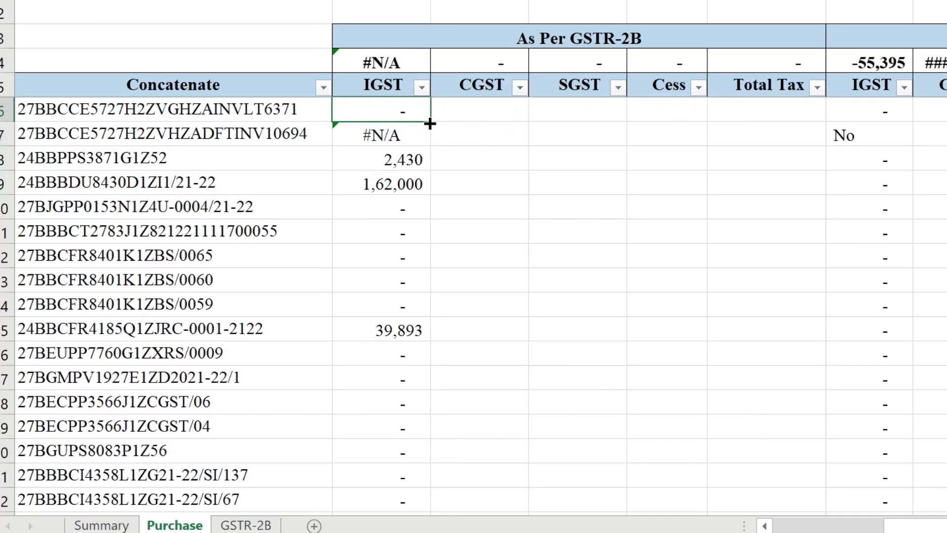
{"action": "double_click", "coordinate": [430, 124]}
{"action": "left_click", "coordinate": [420, 207]}
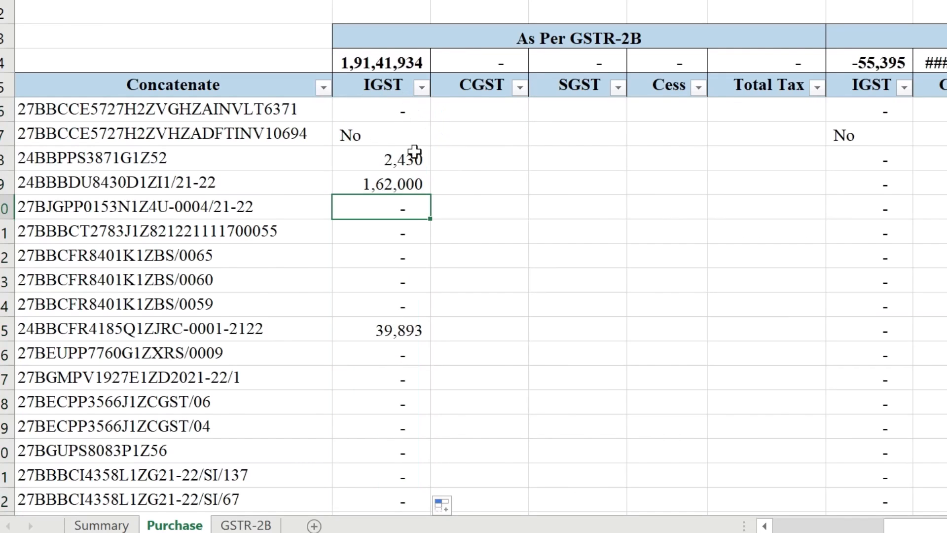
{"action": "left_click", "coordinate": [412, 118]}
{"action": "left_click", "coordinate": [413, 158]}
{"action": "left_click", "coordinate": [396, 186]}
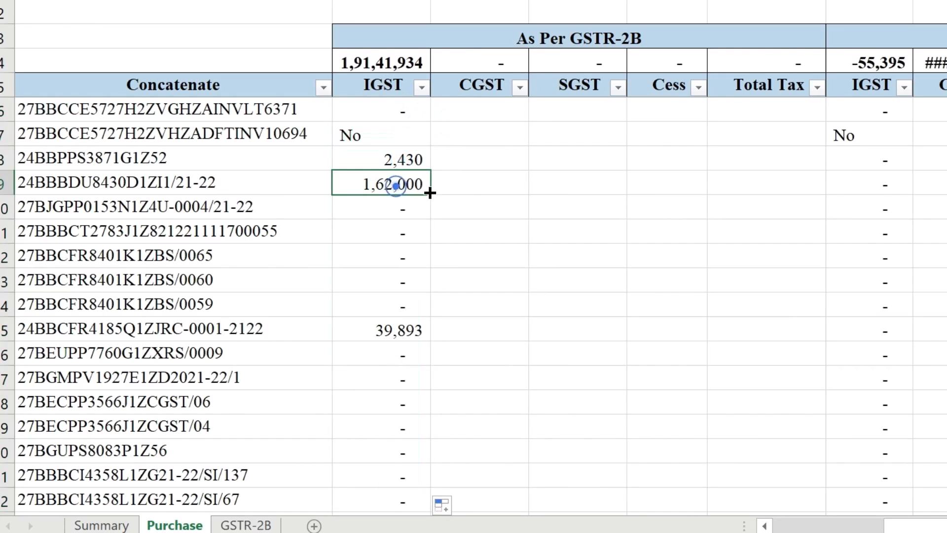
{"action": "left_click", "coordinate": [393, 132]}
Copy the M6 formula across to N6:Q6 under As Per GSTR-2B
{"action": "left_click", "coordinate": [402, 113]}
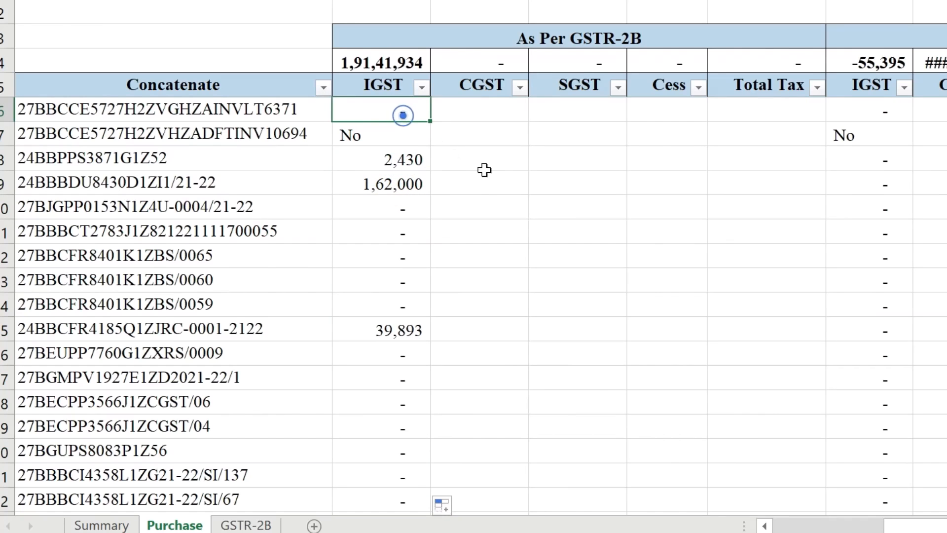
{"action": "key", "text": "ctrl+c"}
{"action": "left_click_drag", "start_coordinate": [494, 109], "coordinate": [747, 113]}
{"action": "key", "text": "ctrl+v"}
Set the VLOOKUP column index in the CGST cell N6 to 3
{"action": "left_click", "coordinate": [484, 110]}
{"action": "key", "text": "F2"}
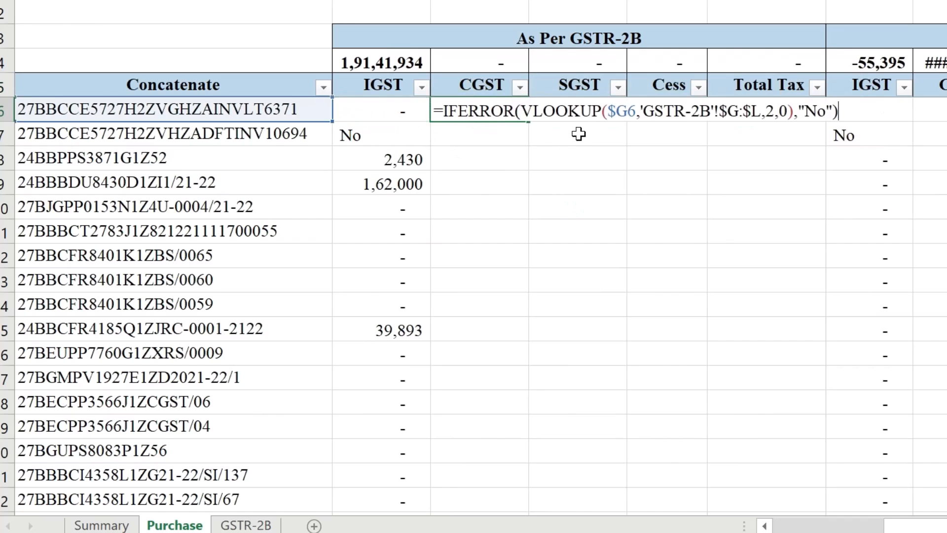
{"action": "left_click", "coordinate": [772, 109]}
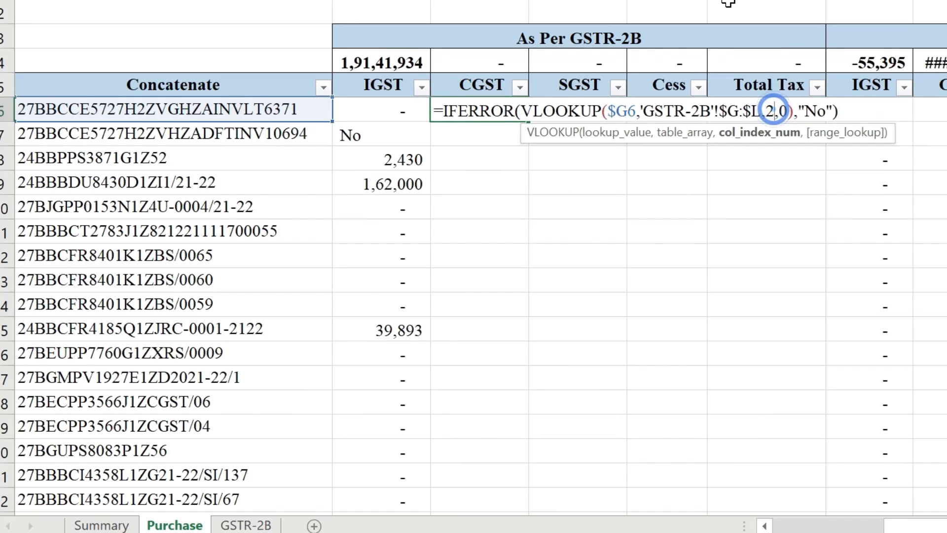
{"action": "key", "text": "BackSpace"}
{"action": "type", "text": "3"}
{"action": "key", "text": "Return"}
Set the VLOOKUP column index in the SGST cell O6 to 4
{"action": "left_click", "coordinate": [600, 113]}
{"action": "key", "text": "F2"}
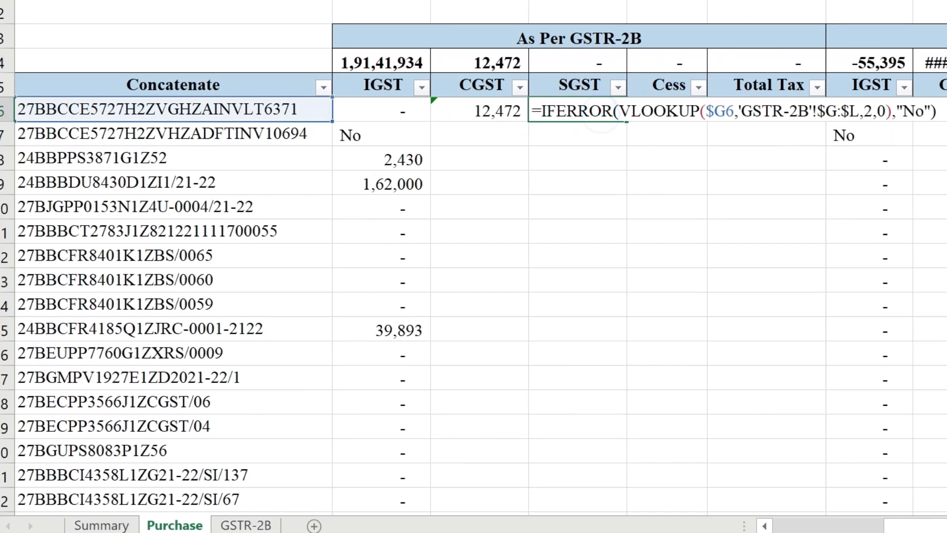
{"action": "left_click", "coordinate": [868, 110]}
{"action": "key", "text": "BackSpace"}
{"action": "type", "text": "4"}
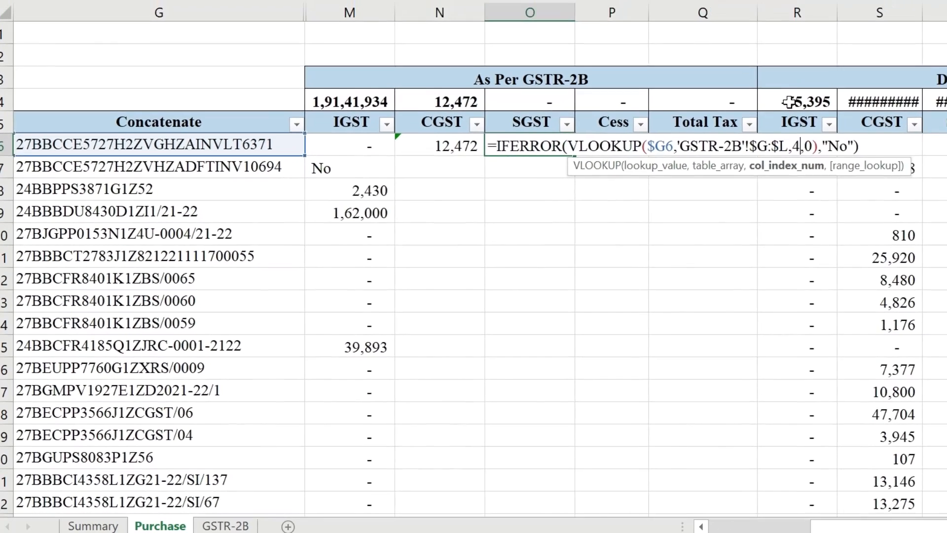
{"action": "key", "text": "Return"}
Point the P6 VLOOKUP's column index to the Cess column and set the Total Tax index in Q6 to 6
{"action": "left_click", "coordinate": [613, 149]}
{"action": "key", "text": "F2"}
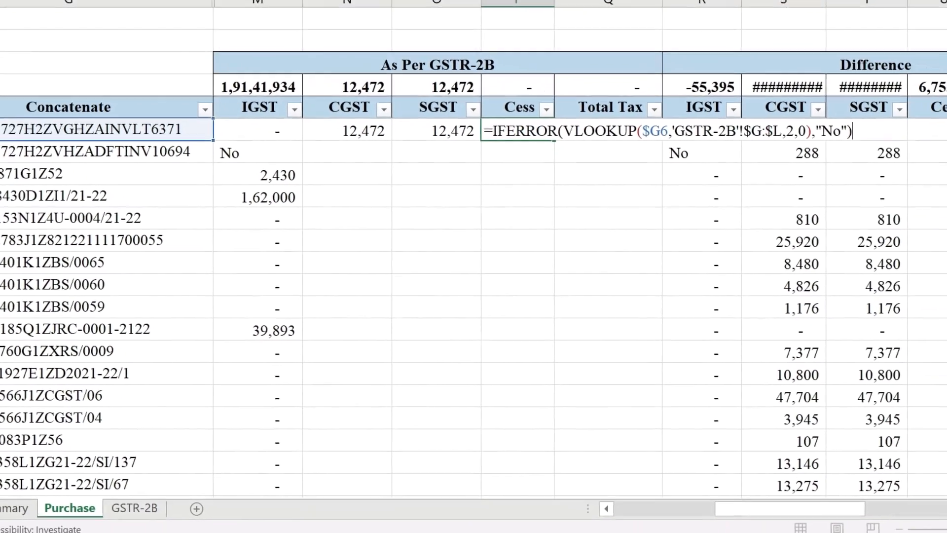
{"action": "left_click", "coordinate": [879, 149]}
{"action": "key", "text": "Return"}
{"action": "left_click", "coordinate": [596, 119]}
{"action": "key", "text": "F2"}
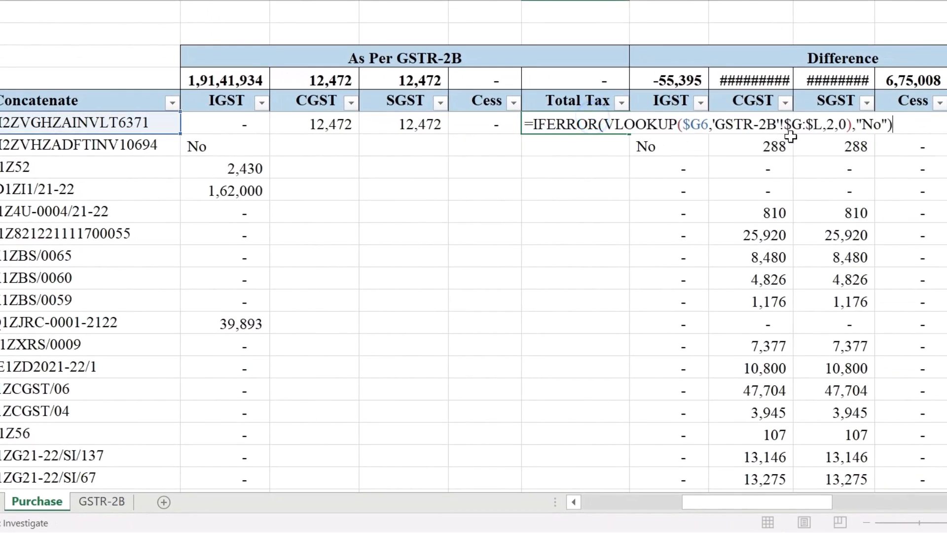
{"action": "double_click", "coordinate": [834, 123]}
{"action": "type", "text": "6"}
{"action": "key", "text": "Return"}
Fill the row 6 VLOOKUP formulas down the CGST, SGST, Cess and Total Tax columns under As Per GSTR-2B
{"action": "left_click", "coordinate": [355, 127]}
{"action": "double_click", "coordinate": [360, 134]}
{"action": "left_click", "coordinate": [392, 126]}
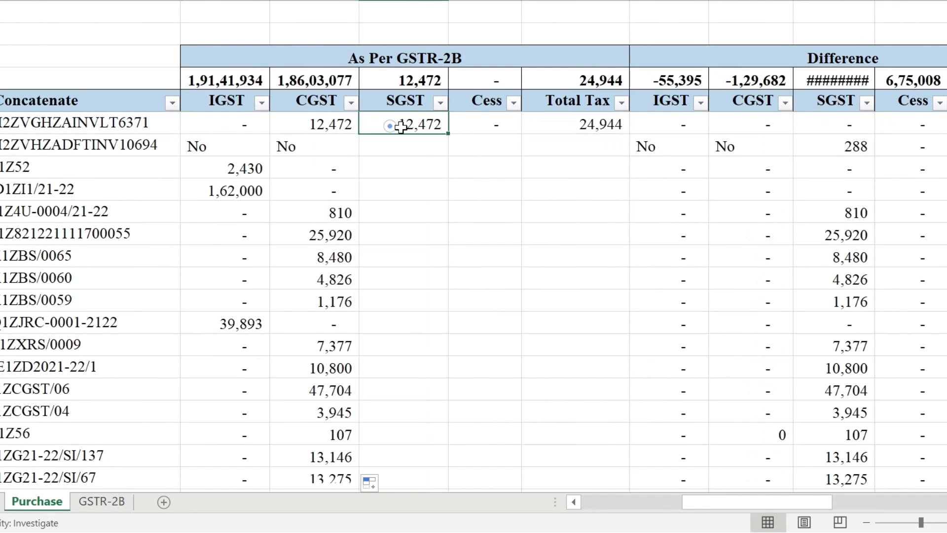
{"action": "double_click", "coordinate": [449, 135]}
{"action": "left_click", "coordinate": [480, 127]}
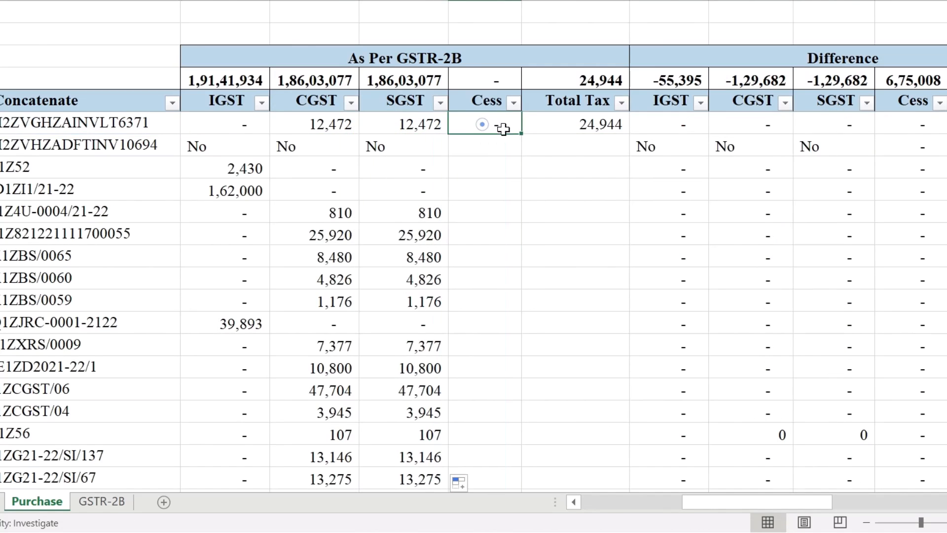
{"action": "double_click", "coordinate": [520, 133]}
{"action": "left_click", "coordinate": [616, 129]}
{"action": "double_click", "coordinate": [629, 134]}
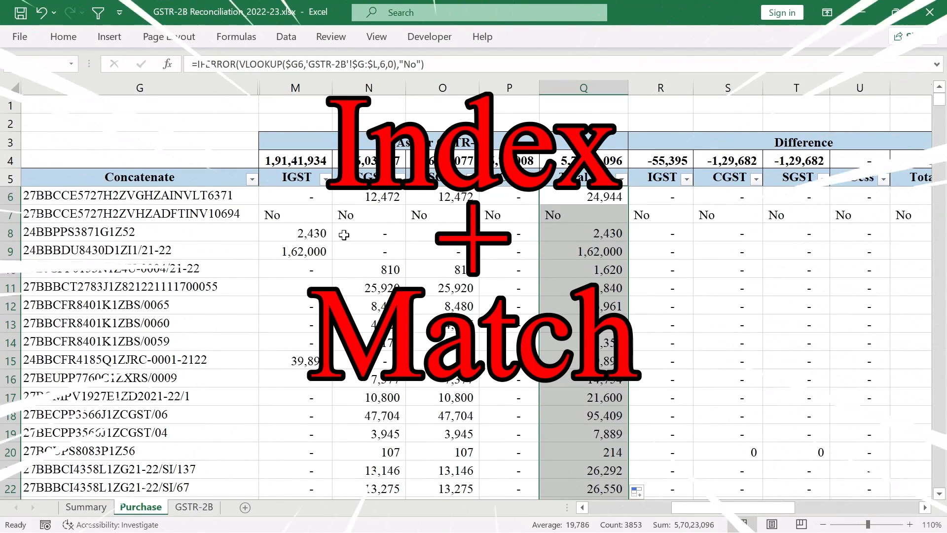
Examine the Difference, Remark and GSTR-2B month columns of the Purchase sheet
{"action": "left_click", "coordinate": [415, 249]}
{"action": "key", "text": "Right"}
{"action": "key", "text": "Right"}
{"action": "key", "text": "Right"}
{"action": "key", "text": "Right"}
{"action": "key", "text": "Right"}
{"action": "key", "text": "Right"}
{"action": "key", "text": "Right"}
{"action": "key", "text": "Right"}
{"action": "key", "text": "Right"}
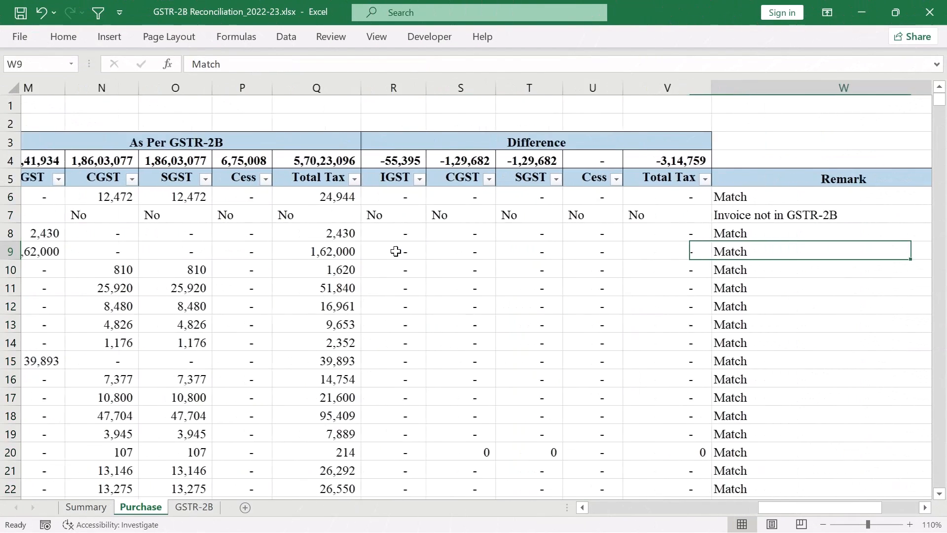
{"action": "left_click_drag", "start_coordinate": [820, 196], "coordinate": [822, 258]}
Hide columns M through W of the Purchase sheet so the GSTR-2B column sits beside Concatenate
{"action": "left_click_drag", "start_coordinate": [844, 506], "coordinate": [724, 510]}
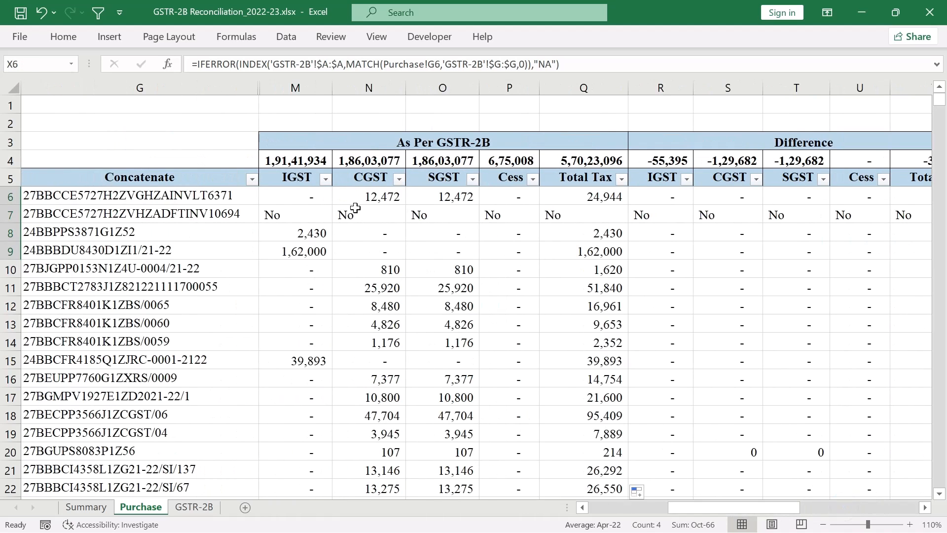
{"action": "left_click_drag", "start_coordinate": [295, 84], "coordinate": [565, 86]}
{"action": "right_click", "coordinate": [565, 86]}
{"action": "left_click", "coordinate": [591, 321]}
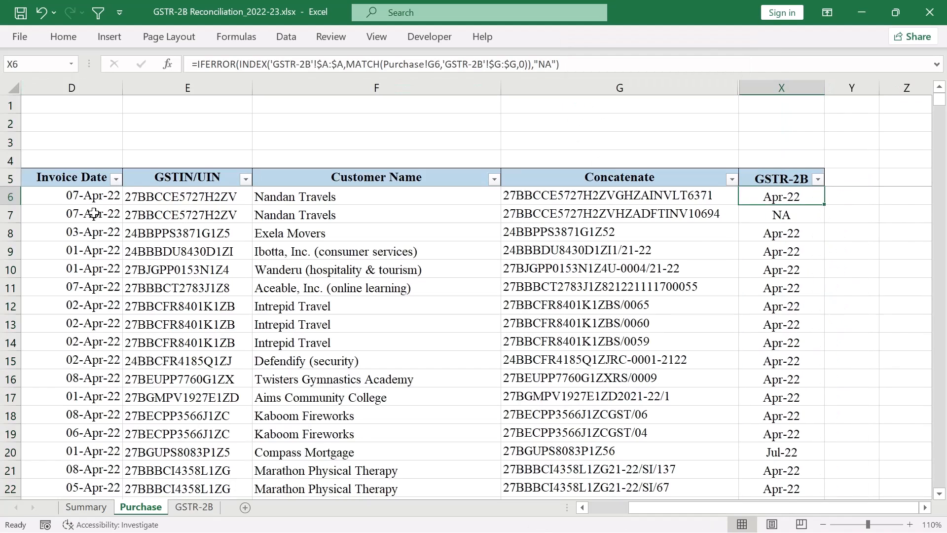
Review the invoice details, Concatenate keys and GSTR-2B month formula on the Purchase sheet and the Month column on the GSTR-2B sheet
{"action": "left_click_drag", "start_coordinate": [96, 190], "coordinate": [424, 290]}
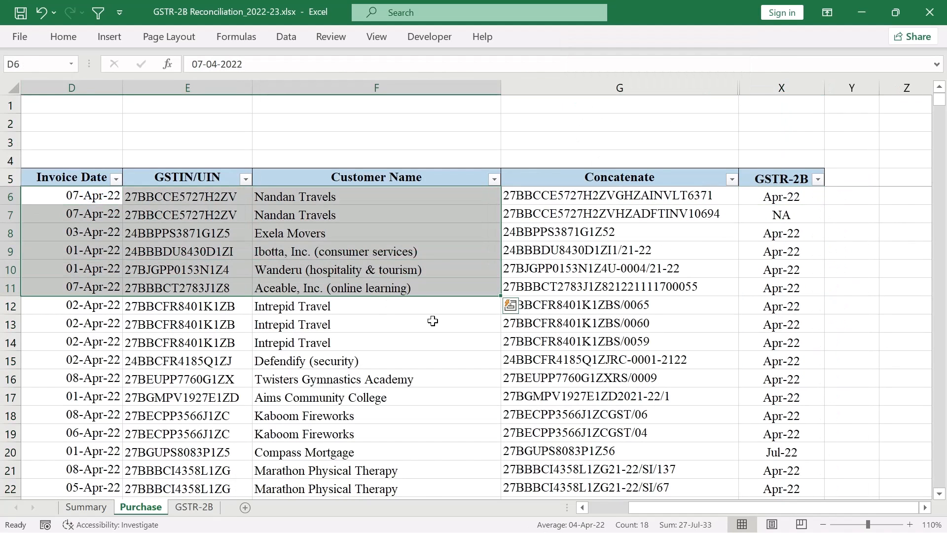
{"action": "left_click", "coordinate": [569, 202]}
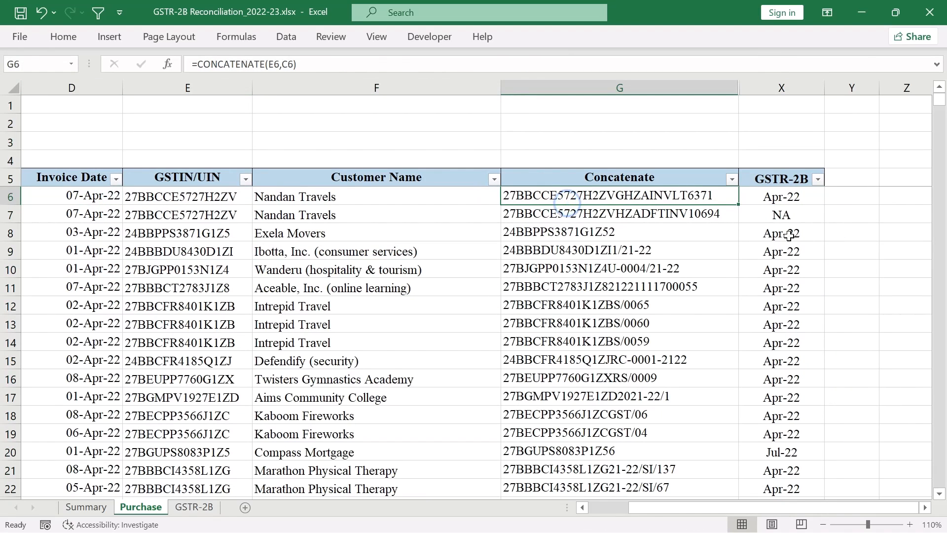
{"action": "left_click", "coordinate": [760, 220]}
{"action": "left_click", "coordinate": [204, 502]}
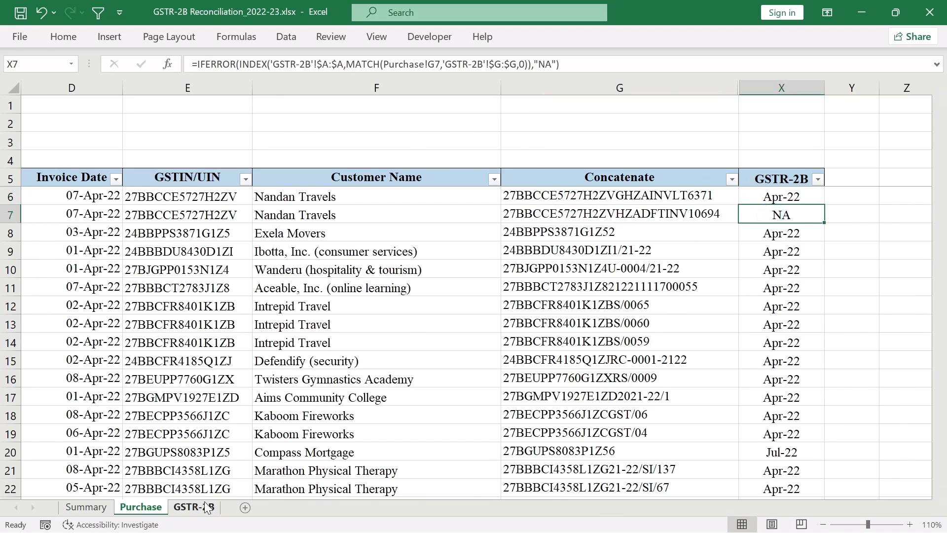
{"action": "left_click_drag", "start_coordinate": [691, 508], "coordinate": [522, 496]}
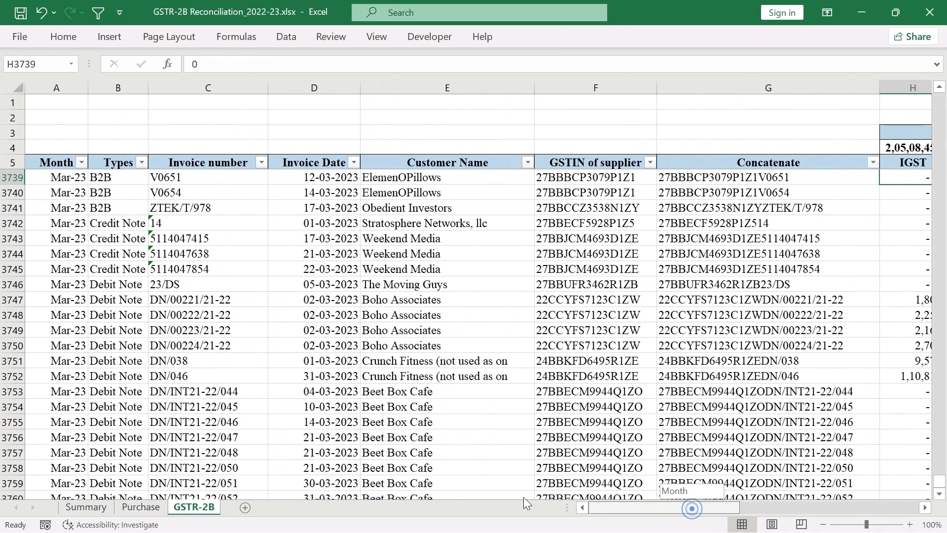
Compare the Month and Concatenate columns of the GSTR-2B sheet with the GSTR-2B column of the Purchase sheet
{"action": "left_click", "coordinate": [81, 252]}
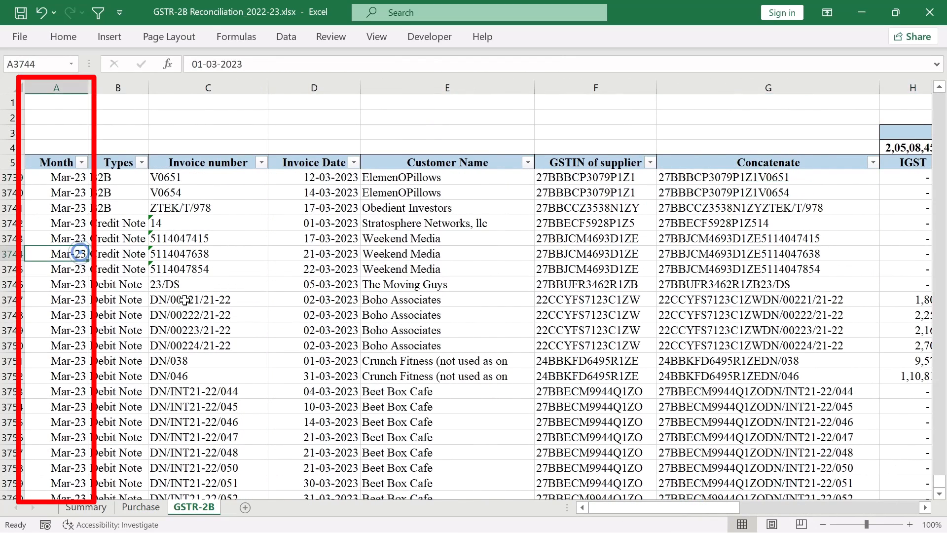
{"action": "left_click", "coordinate": [685, 233]}
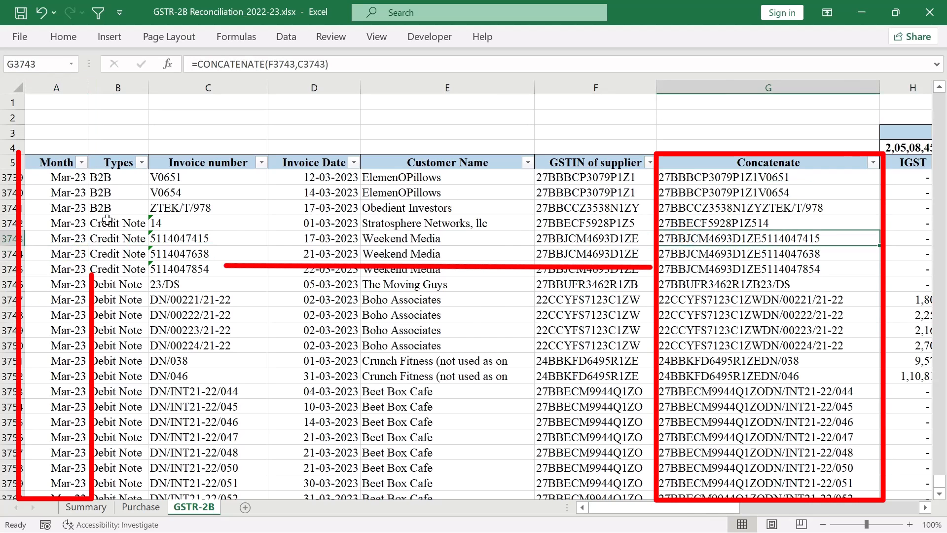
{"action": "left_click", "coordinate": [71, 240]}
{"action": "left_click", "coordinate": [156, 506]}
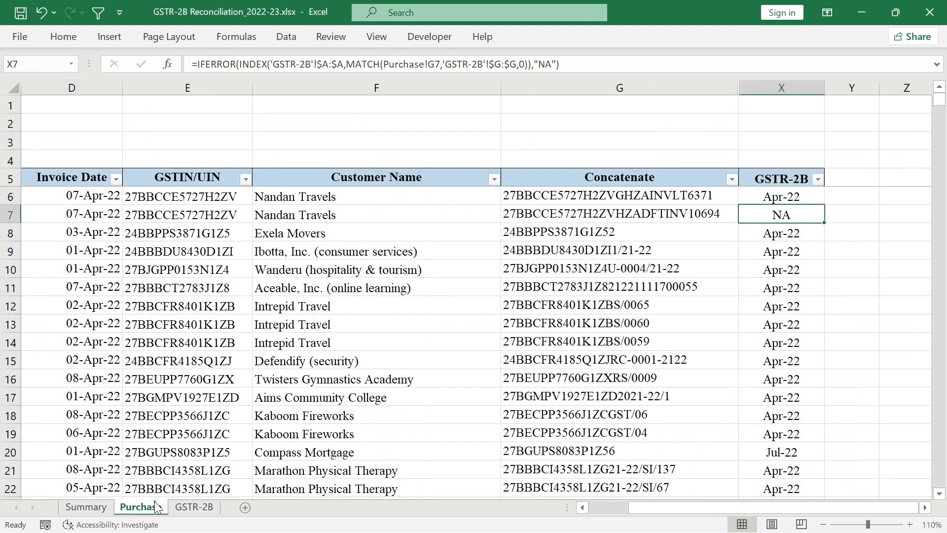
{"action": "left_click", "coordinate": [778, 317]}
{"action": "key", "text": "ctrl+Up"}
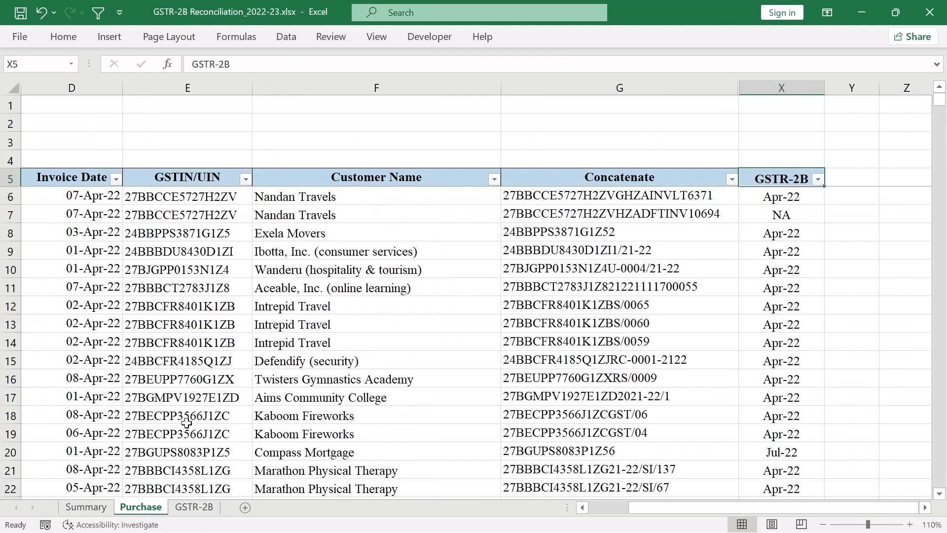
{"action": "left_click", "coordinate": [194, 507]}
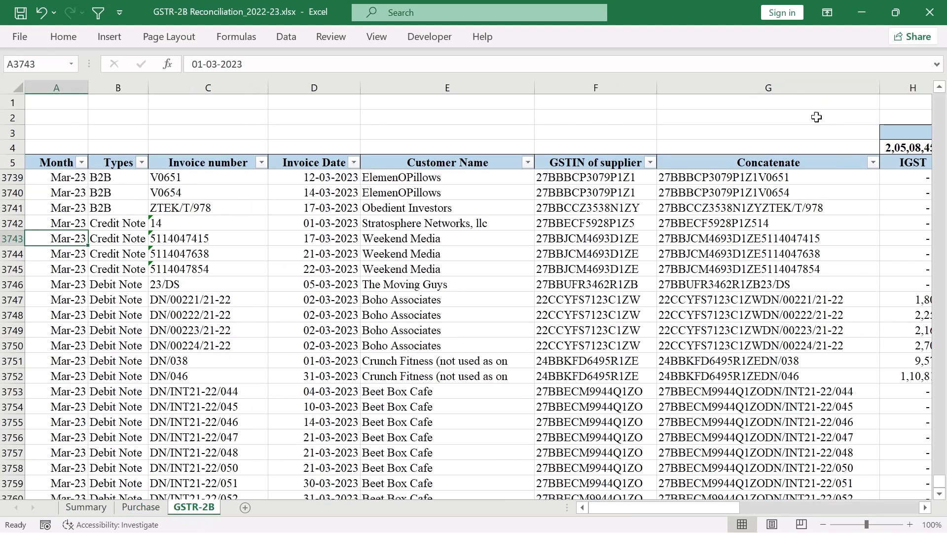
{"action": "left_click", "coordinate": [788, 87]}
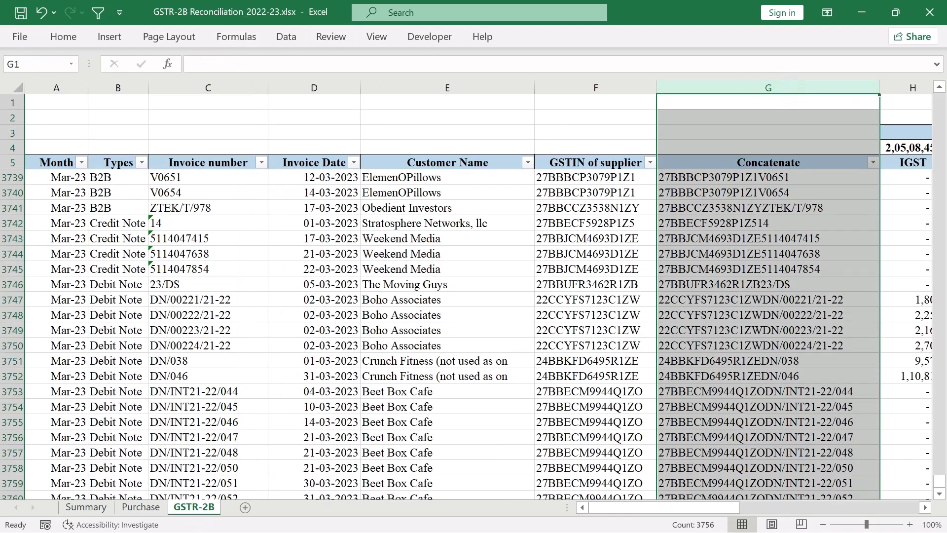
{"action": "left_click", "coordinate": [57, 84]}
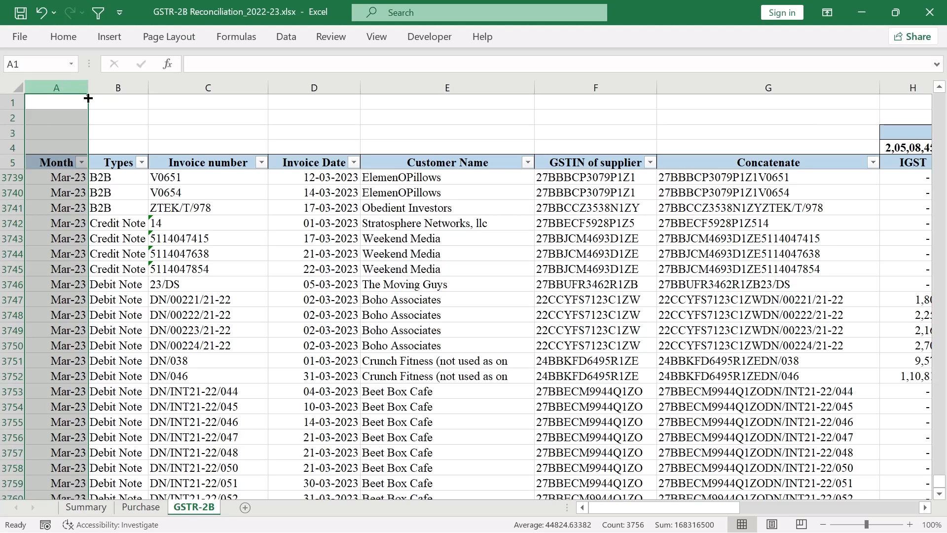
Clear the existing INDEX and MATCH formulas from X6 downward in the GSTR-2B column of the Purchase sheet
{"action": "left_click", "coordinate": [141, 506]}
{"action": "key", "text": "ctrl+shift+Down"}
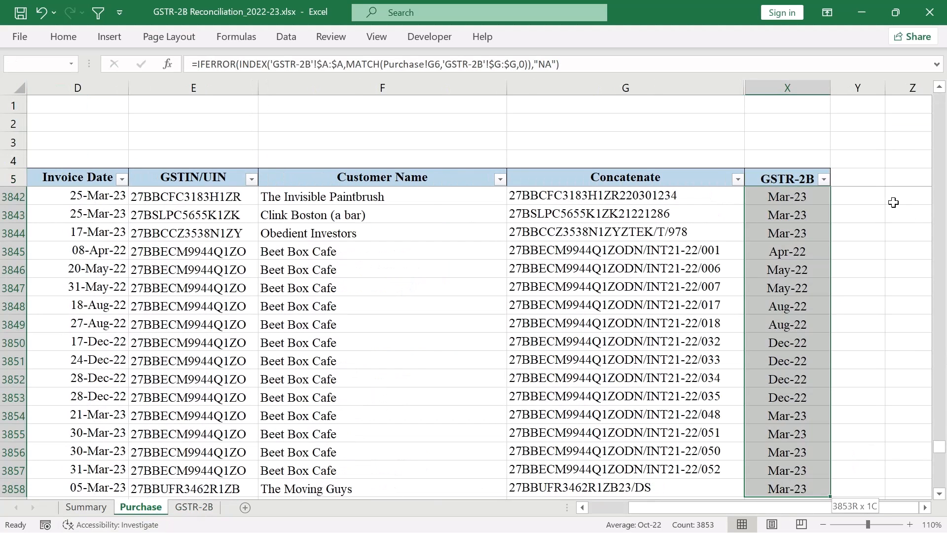
{"action": "key", "text": "Delete"}
{"action": "key", "text": "ctrl+Up"}
{"action": "type", "text": "="}
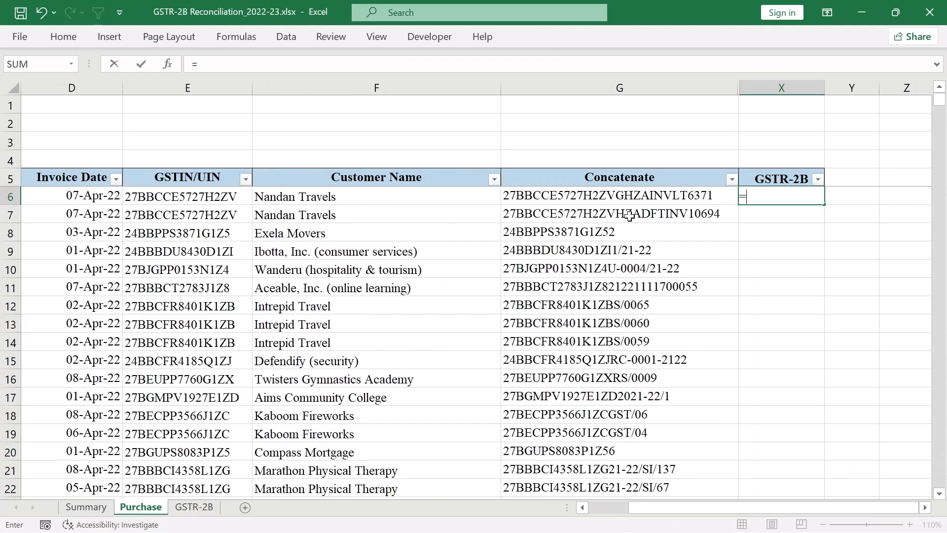
{"action": "type", "text": "IN"}
{"action": "key", "text": "Tab"}
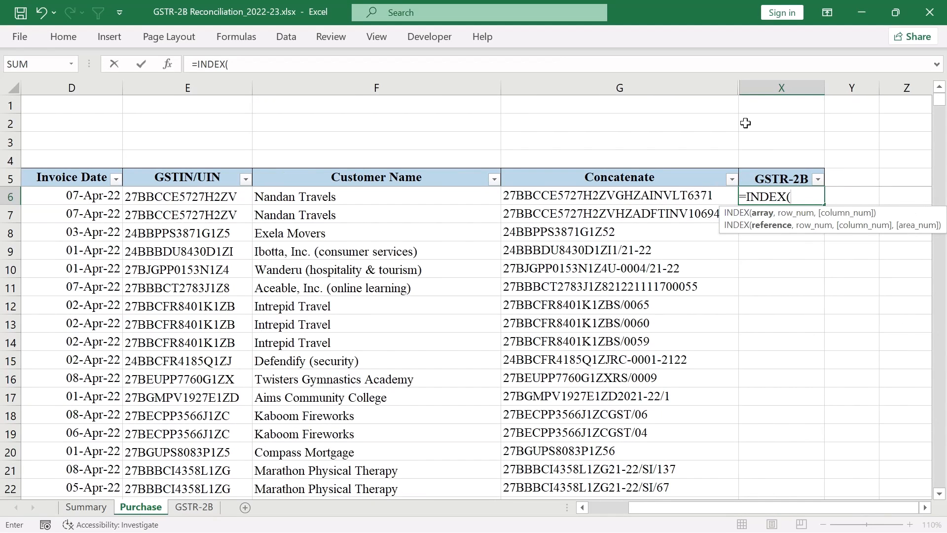
{"action": "left_click", "coordinate": [187, 508]}
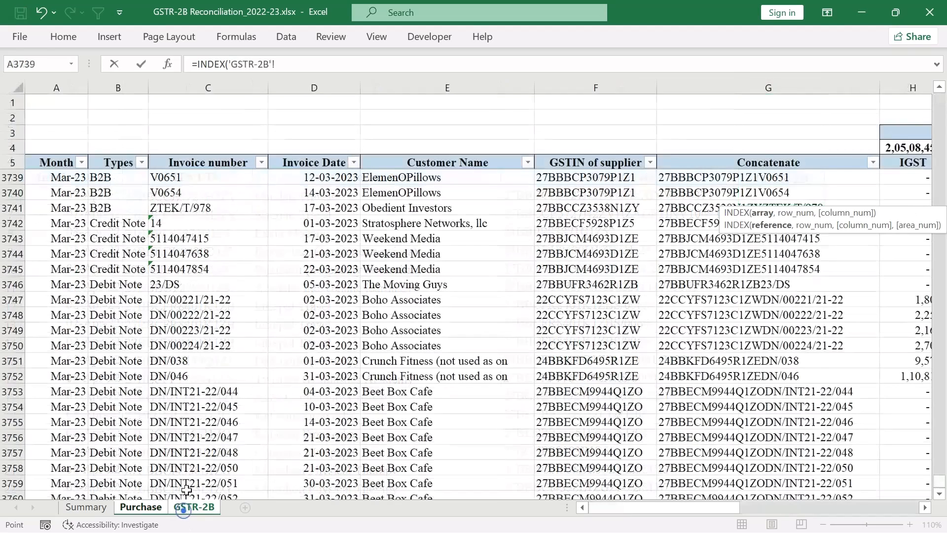
{"action": "left_click", "coordinate": [40, 84]}
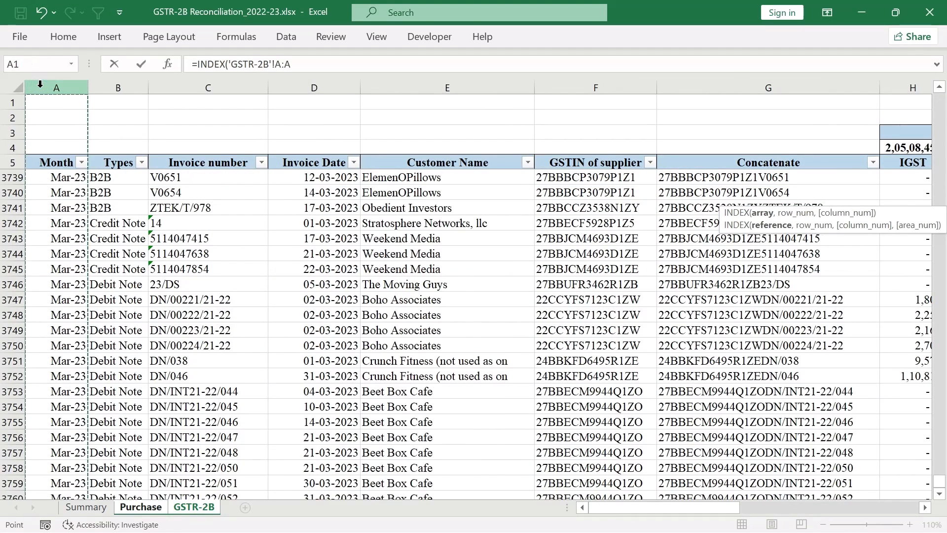
{"action": "type", "text": ","}
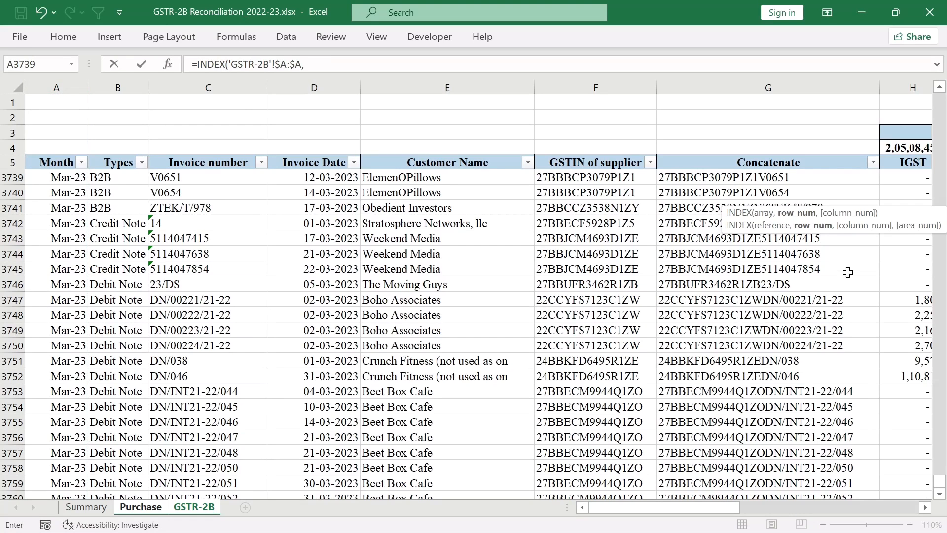
{"action": "type", "text": "MAT"}
{"action": "key", "text": "Tab"}
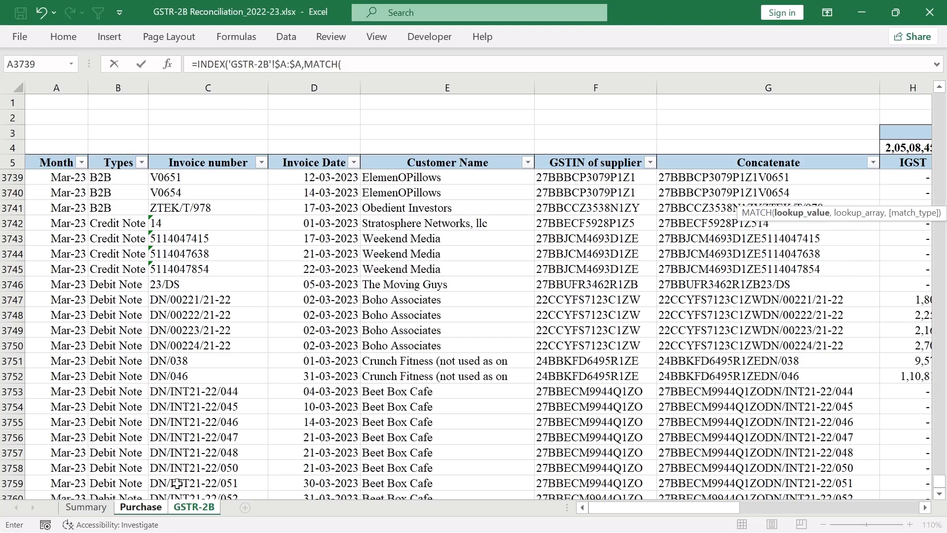
{"action": "left_click", "coordinate": [159, 505]}
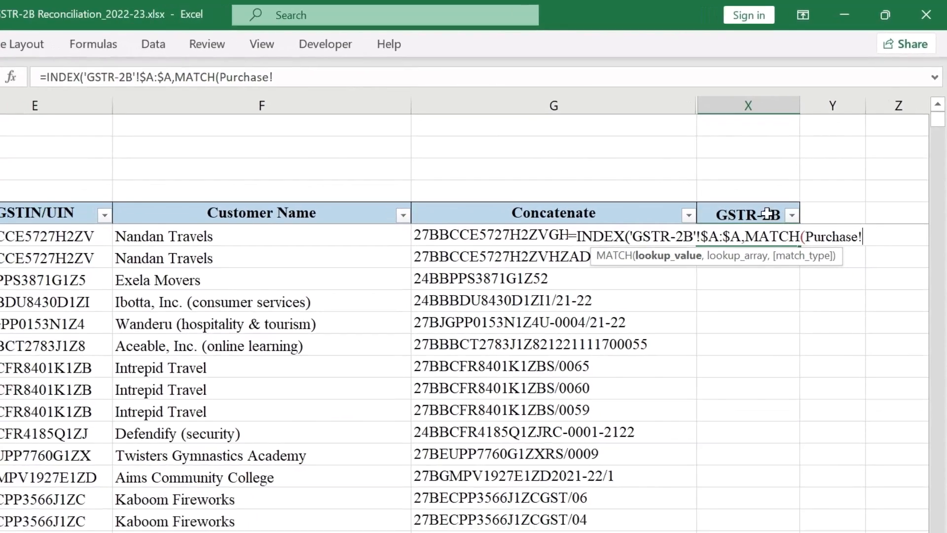
{"action": "key", "text": "Escape"}
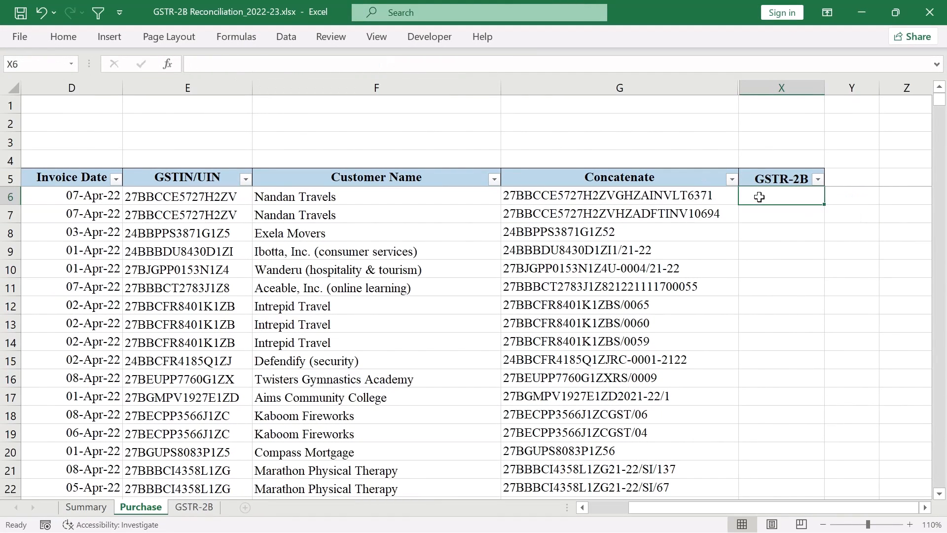
Remove the centre alignment from X6 and start an INDEX formula there with the absolute array 'GSTR-2B'!$A:$A
{"action": "left_click", "coordinate": [760, 198]}
{"action": "left_click", "coordinate": [63, 37]}
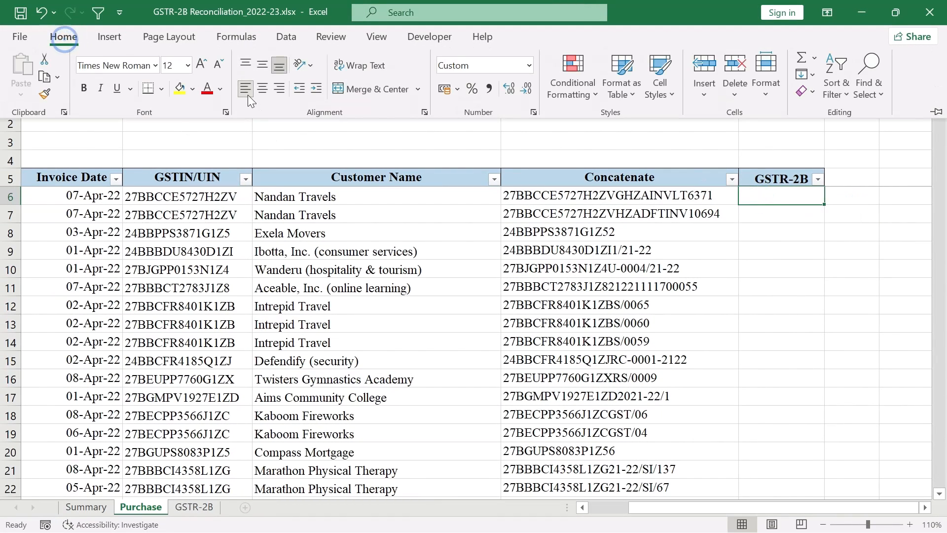
{"action": "type", "text": "=IN"}
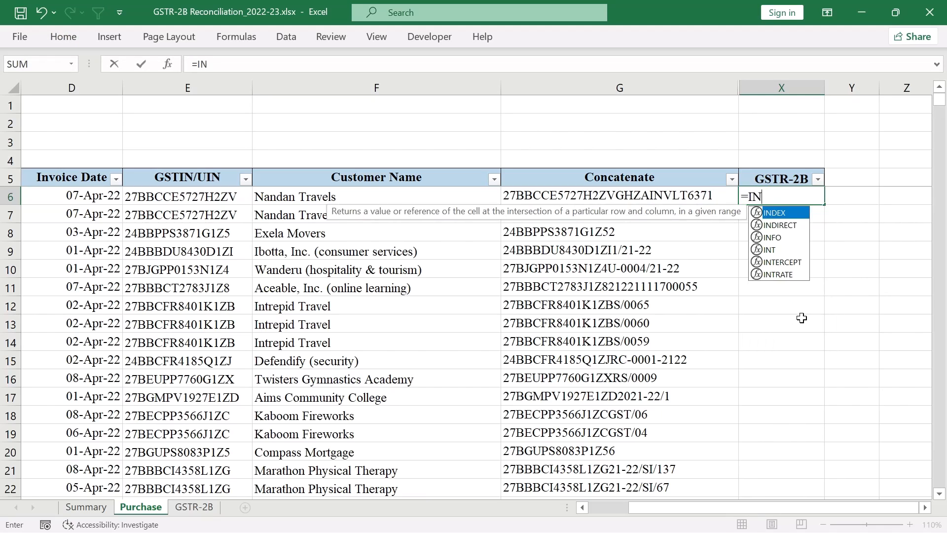
{"action": "key", "text": "Tab"}
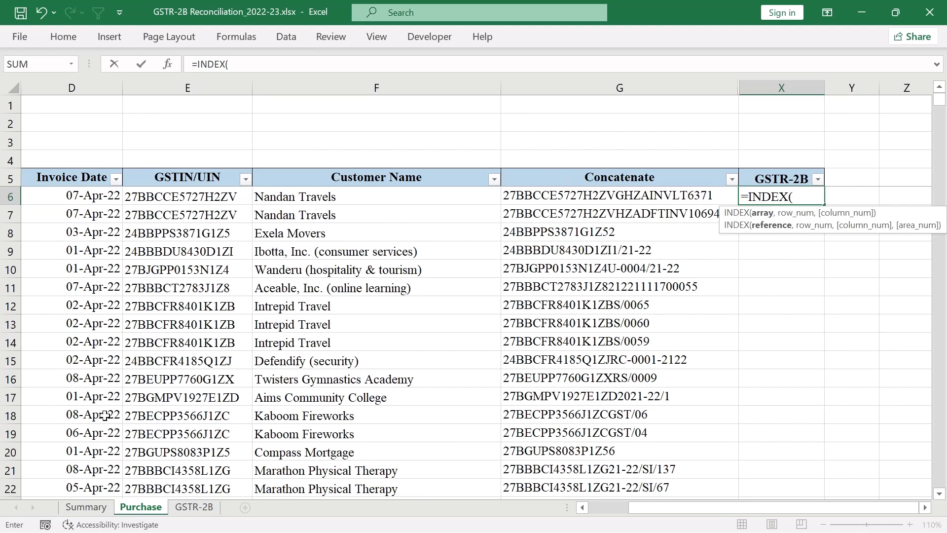
{"action": "left_click", "coordinate": [184, 509]}
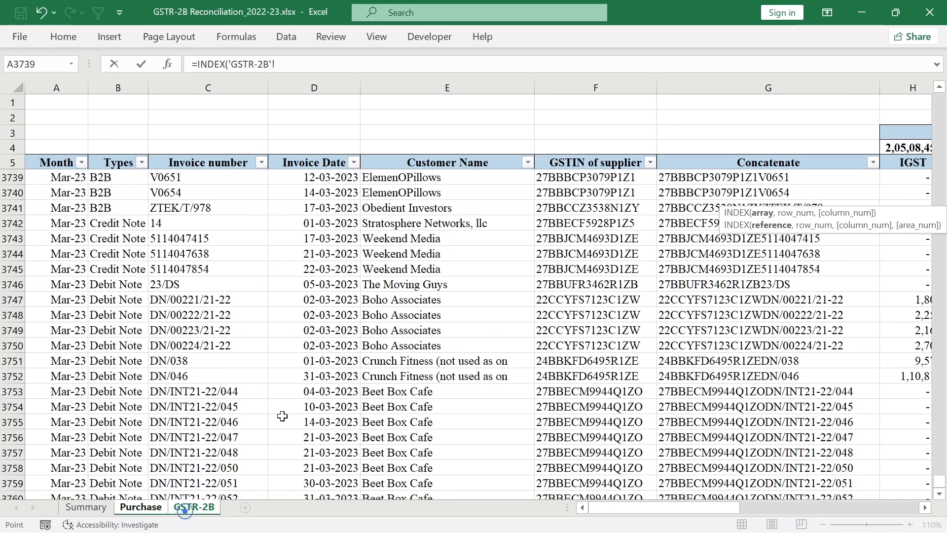
{"action": "left_click", "coordinate": [47, 87]}
{"action": "key", "text": "F4"}
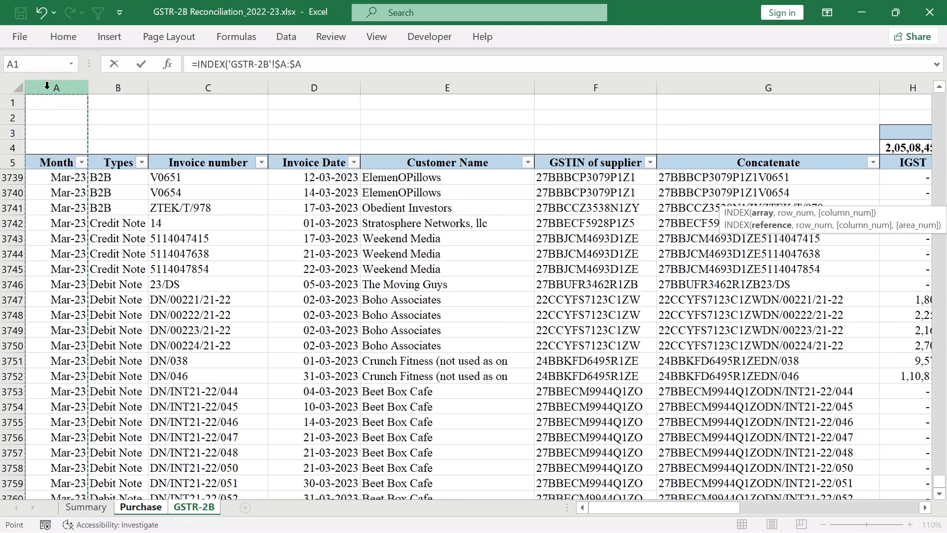
Nest a MATCH function as the row number of the INDEX formula, with Purchase!G6 as lookup value
{"action": "type", "text": ",MAT"}
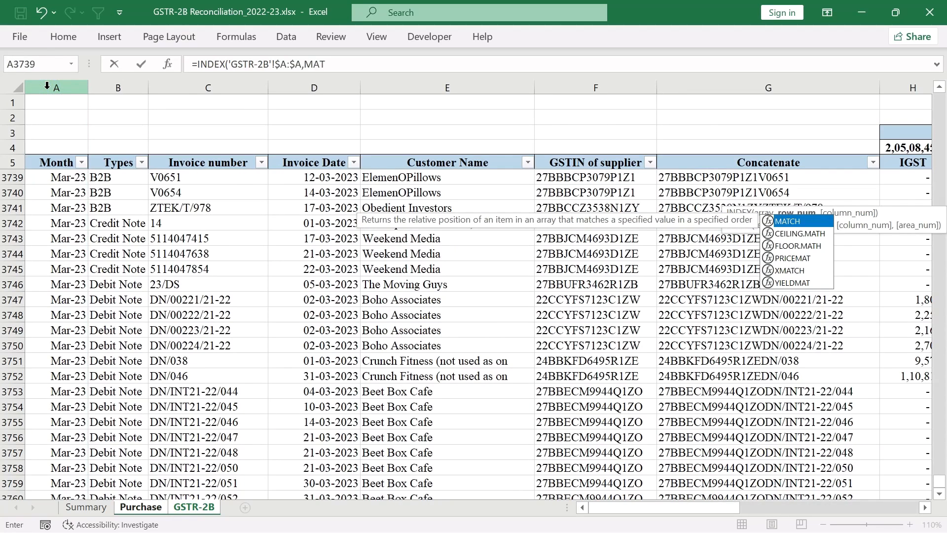
{"action": "key", "text": "Tab"}
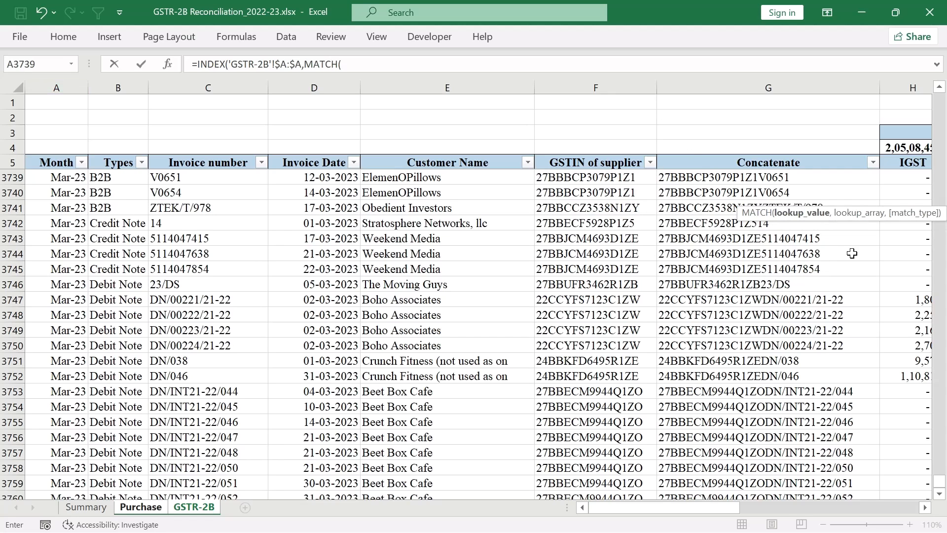
{"action": "left_click", "coordinate": [140, 505]}
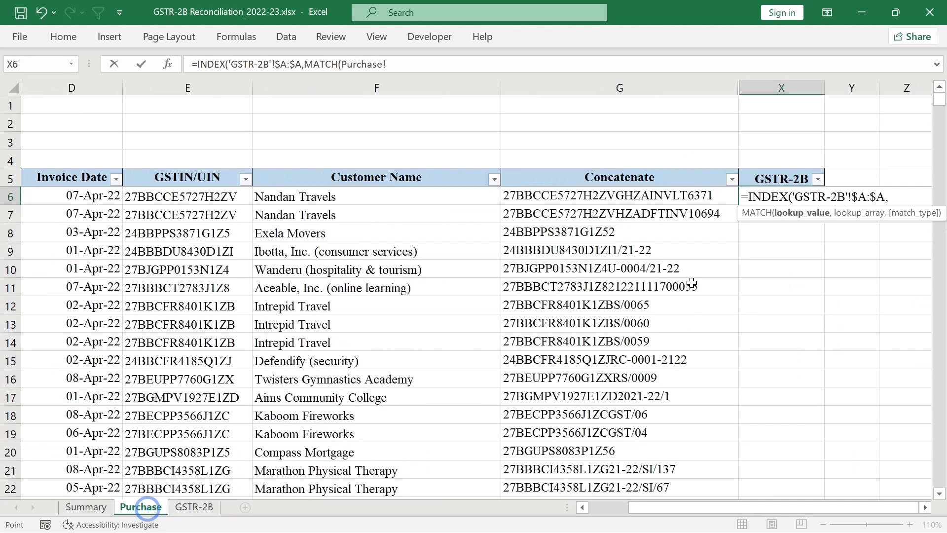
{"action": "left_click", "coordinate": [531, 193]}
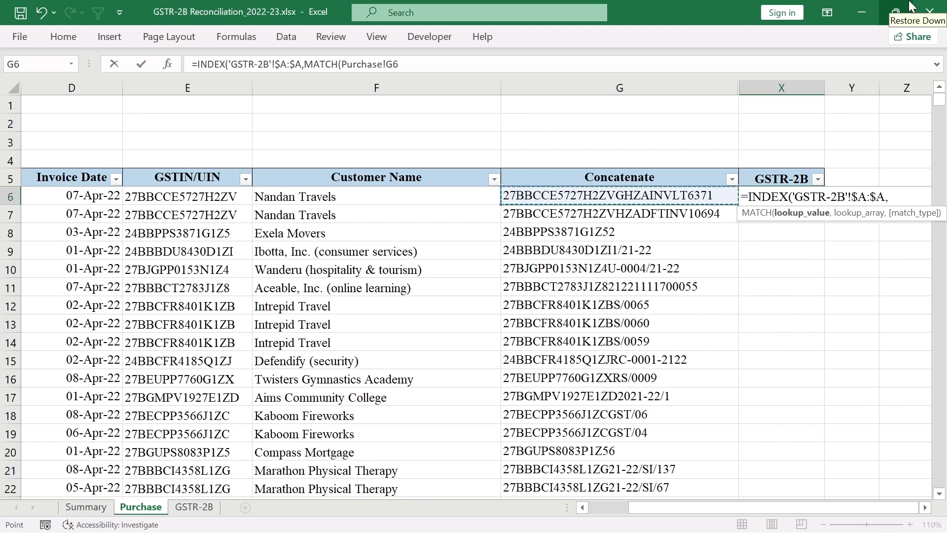
{"action": "type", "text": ","}
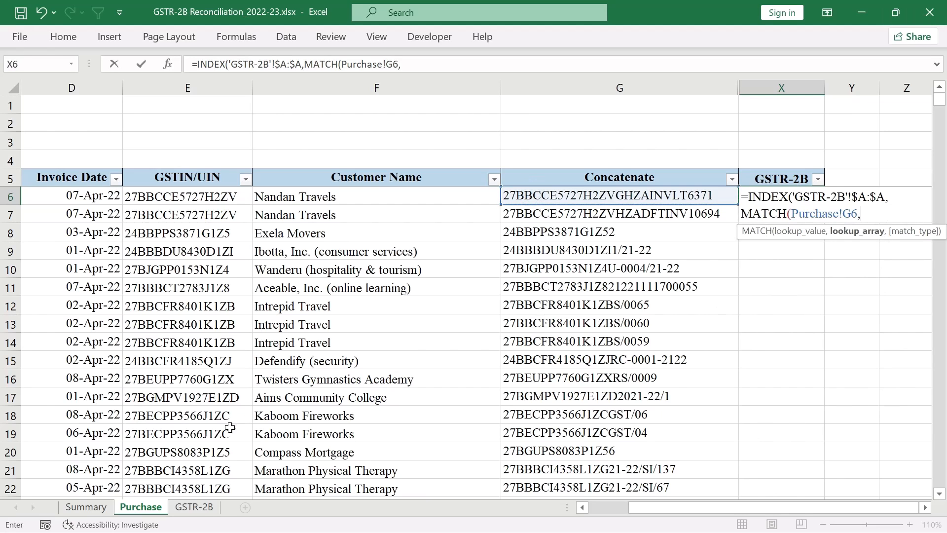
Complete the MATCH with lookup array 'GSTR-2B'!$G:$G and match type 0, and enter the finished formula in X6
{"action": "left_click", "coordinate": [211, 504]}
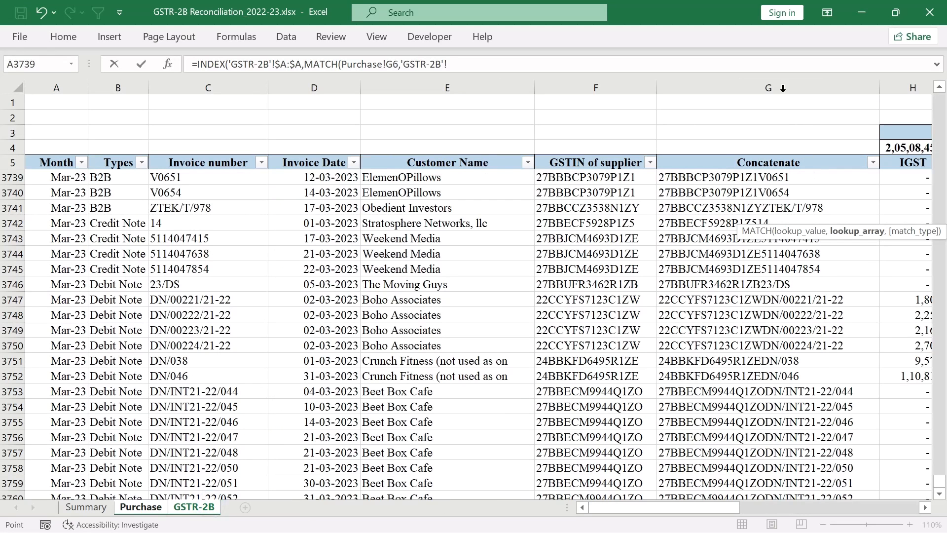
{"action": "left_click", "coordinate": [749, 87]}
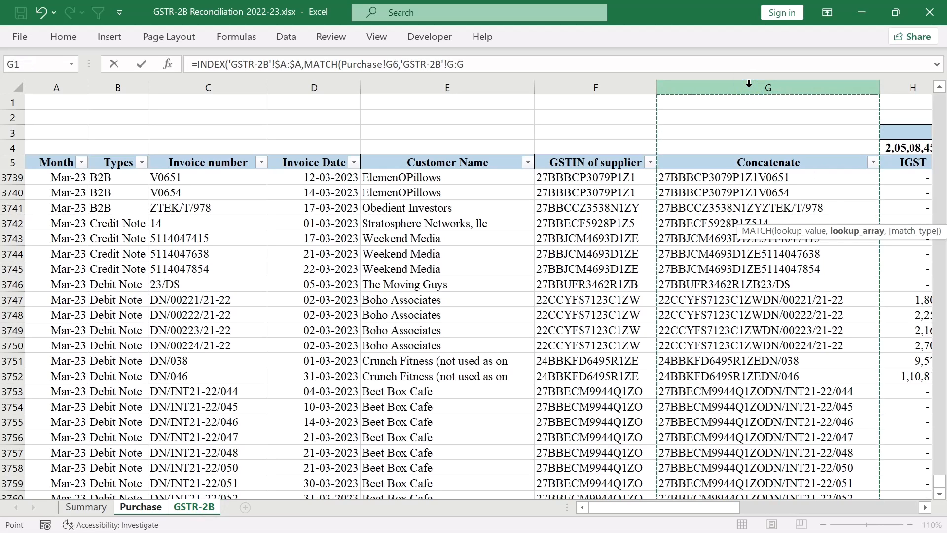
{"action": "key", "text": "F4"}
{"action": "type", "text": ","}
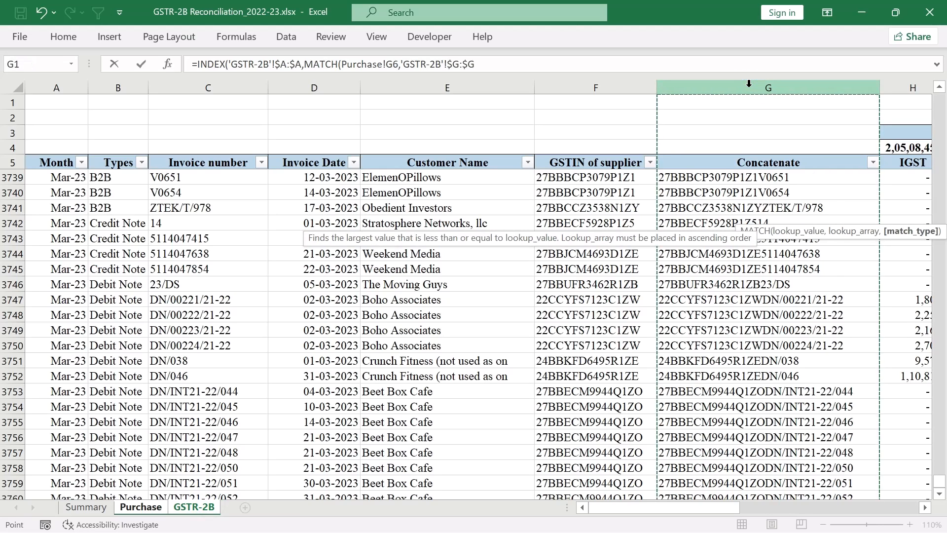
{"action": "type", "text": "0"}
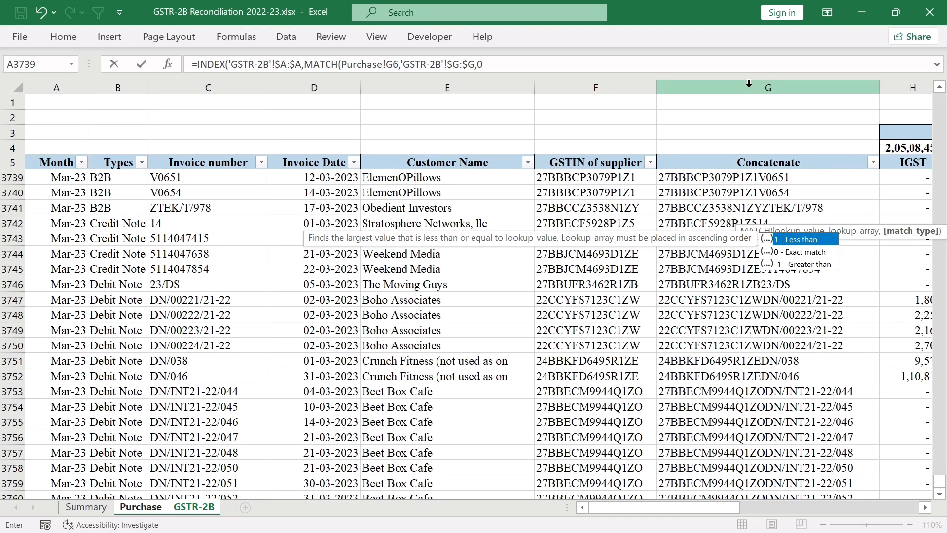
{"action": "type", "text": ")"}
{"action": "key", "text": "Return"}
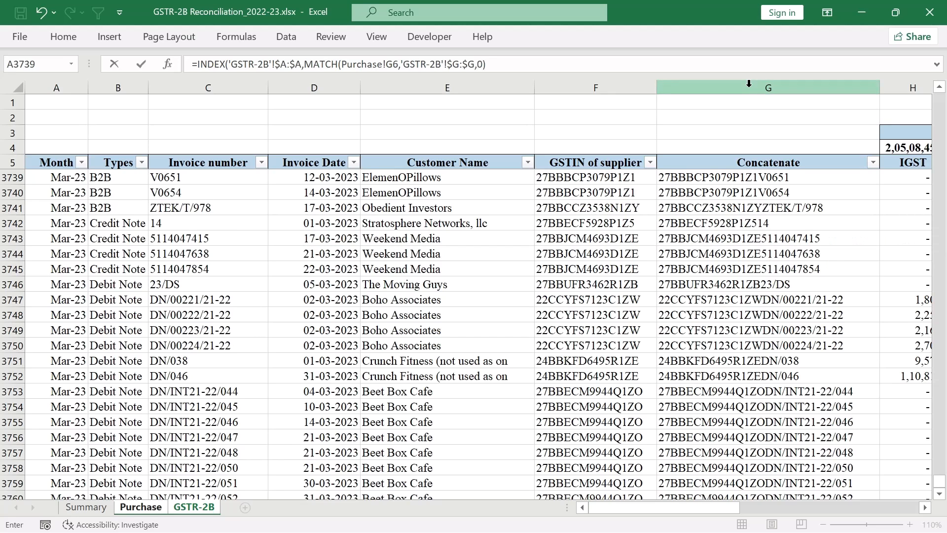
{"action": "key", "text": "Return"}
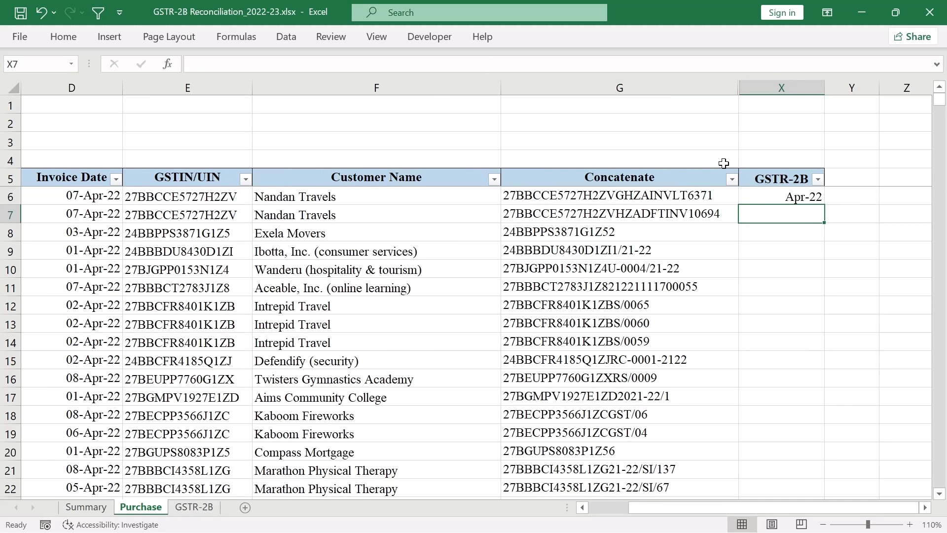
Review the Concatenate and Month columns used by the lookup, and fill the INDEX and MATCH formula from X6 down the GSTR-2B column
{"action": "left_click", "coordinate": [651, 201]}
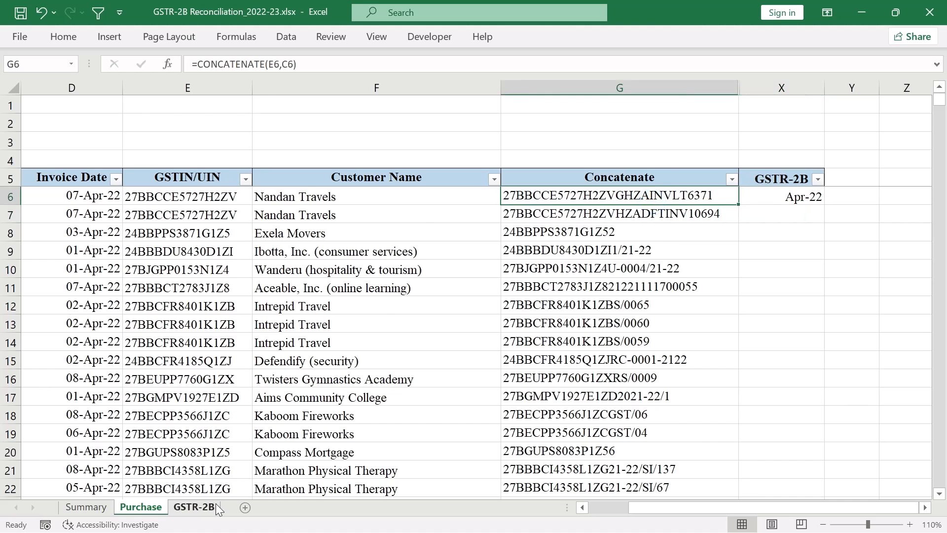
{"action": "left_click", "coordinate": [214, 506]}
{"action": "left_click", "coordinate": [695, 208]}
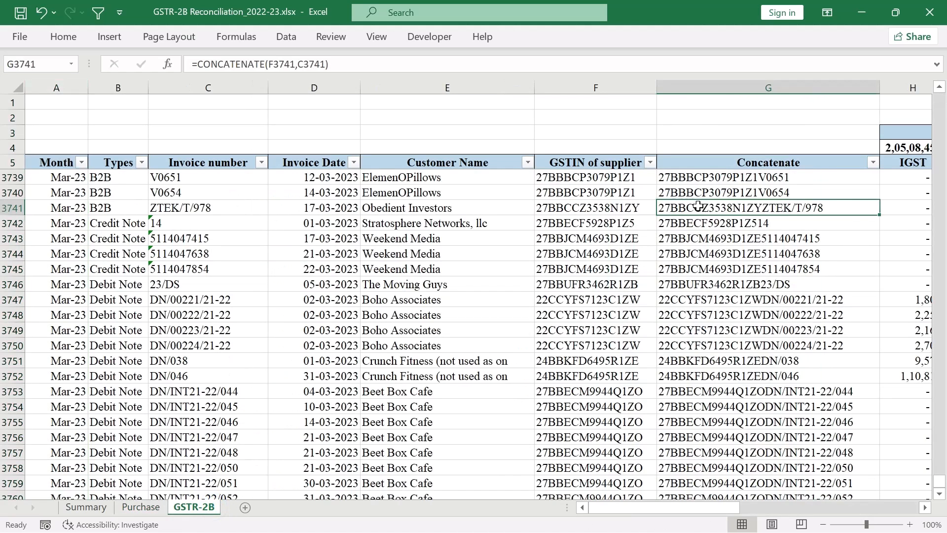
{"action": "left_click", "coordinate": [44, 222]}
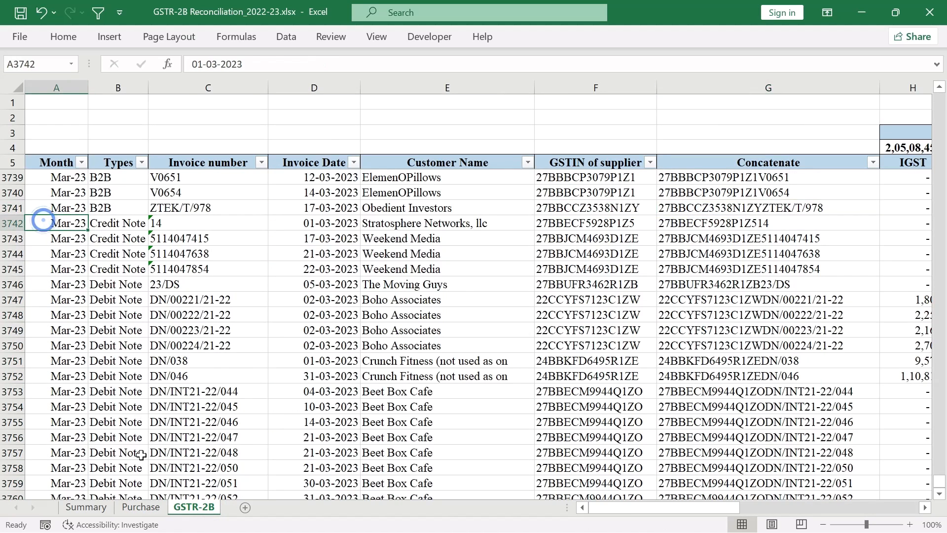
{"action": "left_click", "coordinate": [134, 508]}
{"action": "left_click", "coordinate": [793, 199]}
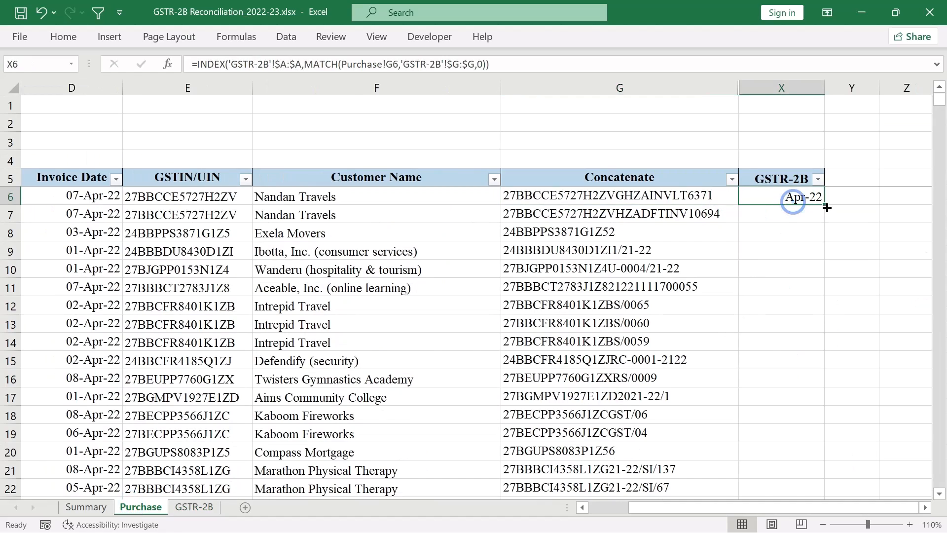
{"action": "double_click", "coordinate": [824, 205]}
{"action": "left_click", "coordinate": [792, 251]}
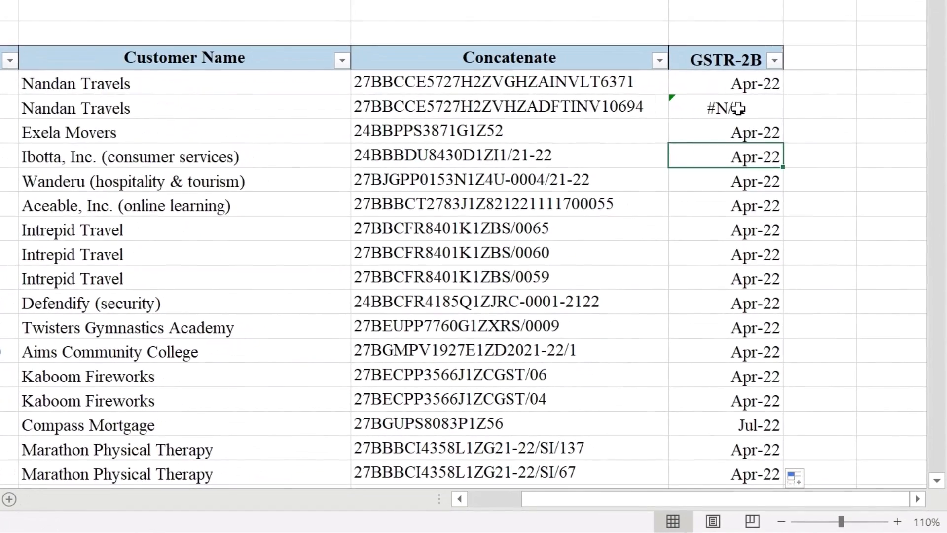
{"action": "left_click", "coordinate": [738, 108]}
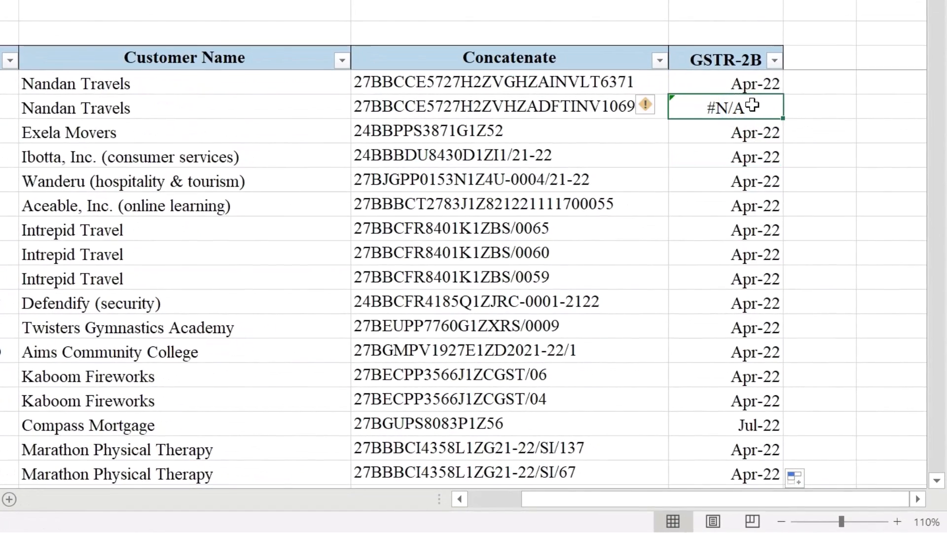
Wrap the INDEX and MATCH formula in X6 in IFERROR, with "No" as the value if error
{"action": "left_click", "coordinate": [755, 82]}
{"action": "key", "text": "F2"}
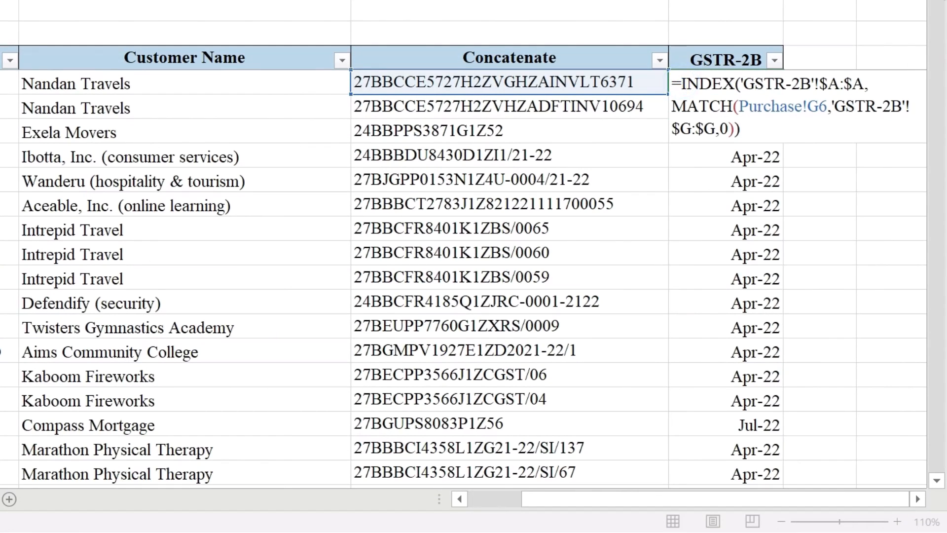
{"action": "type", "text": "IFE"}
{"action": "key", "text": "Tab"}
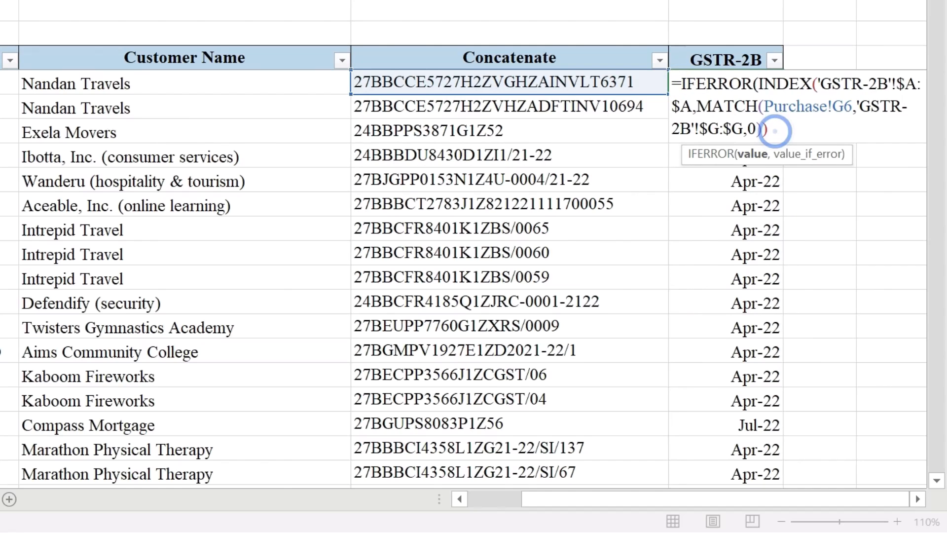
{"action": "type", "text": ",\"No"}
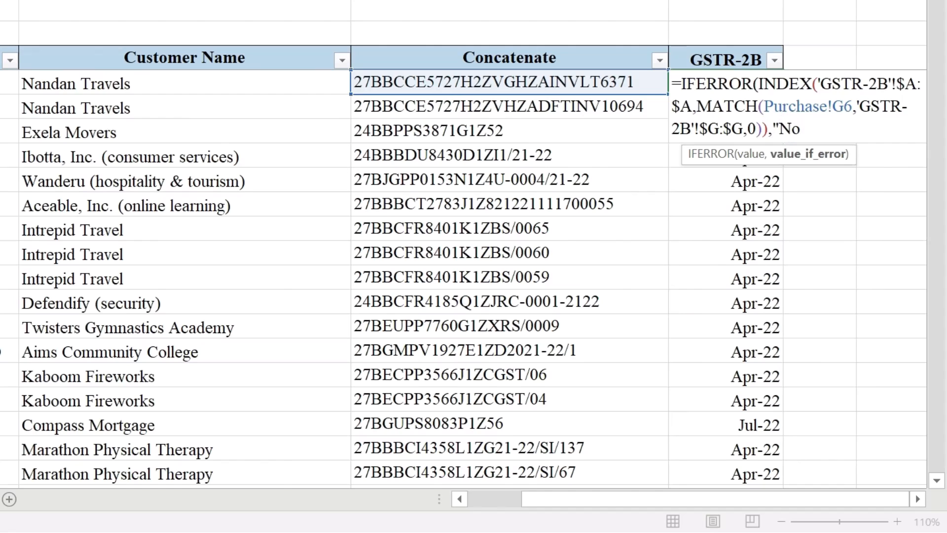
{"action": "type", "text": "\")"}
{"action": "key", "text": "Return"}
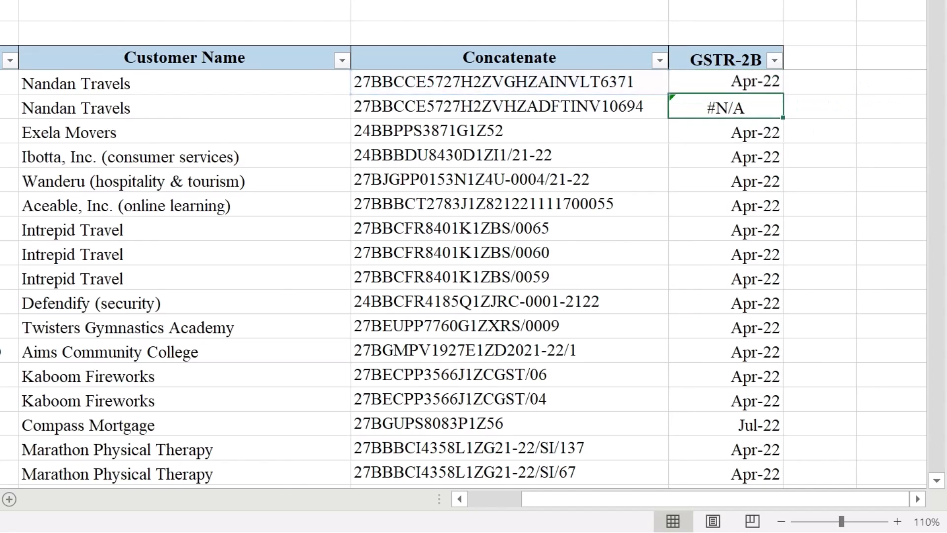
Fill the IFERROR formula from X6 down the GSTR-2B column of the Purchase sheet
{"action": "left_click", "coordinate": [783, 92]}
{"action": "double_click", "coordinate": [783, 94]}
{"action": "left_click", "coordinate": [755, 130]}
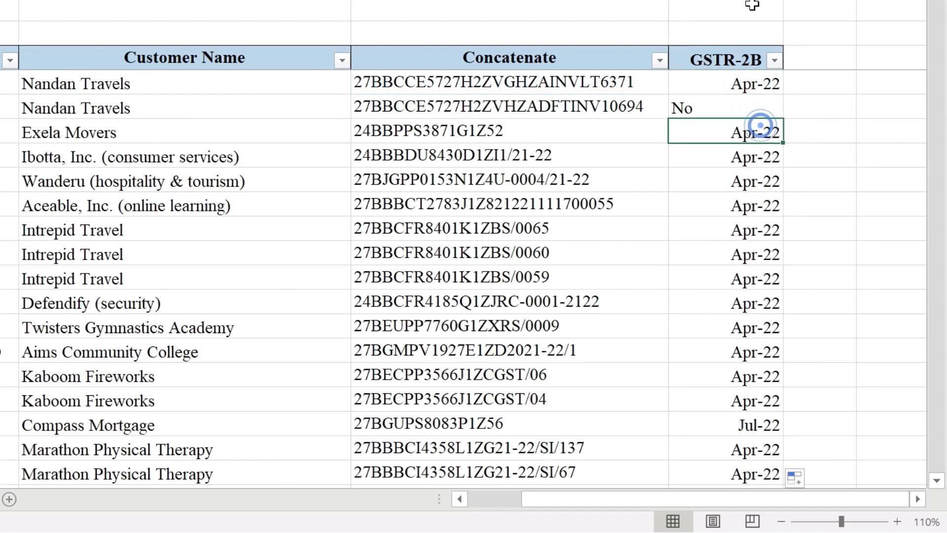